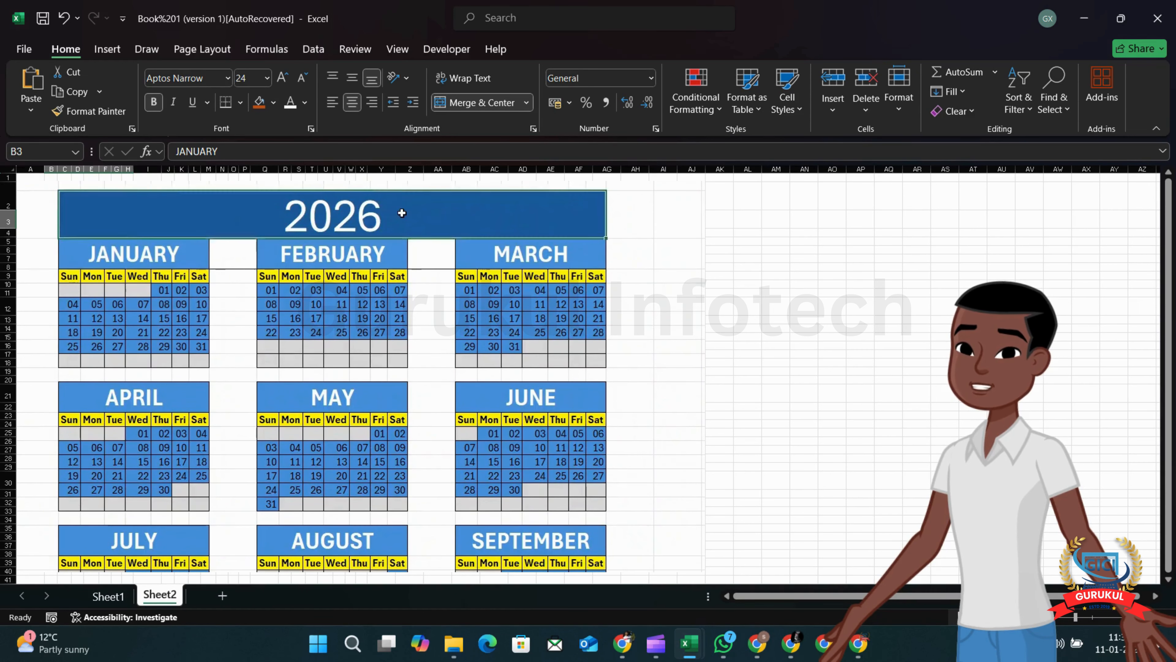
Change the year in the calendar's title cell to 2025.
key("ctrl+z")
key("BackSpace")
type("5")
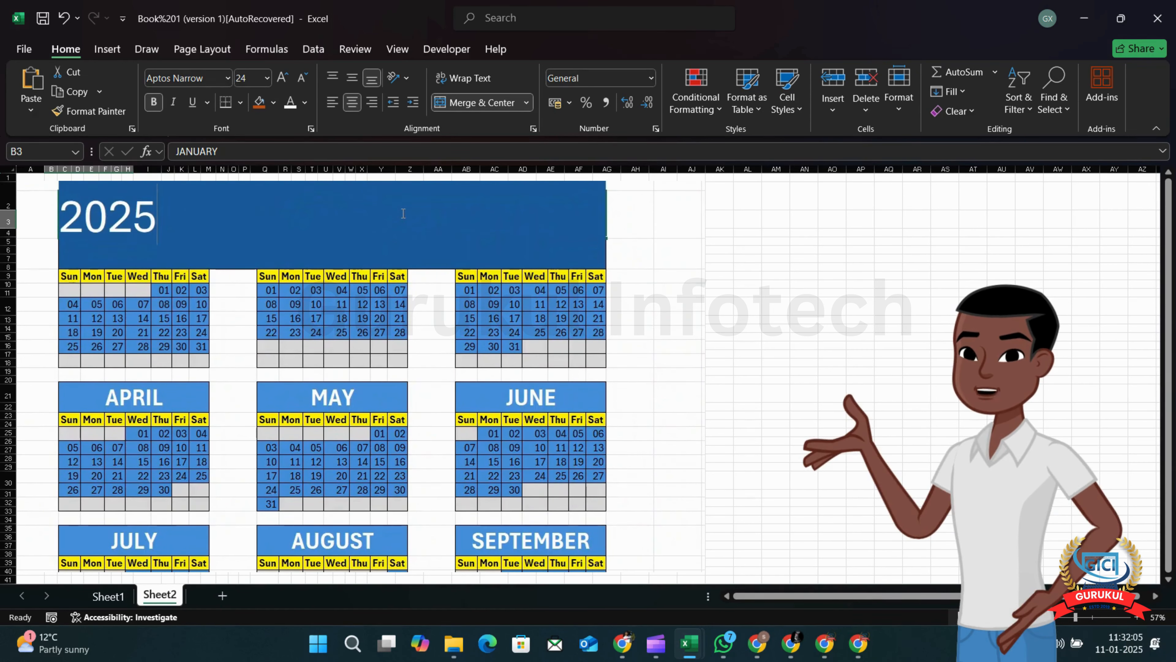
key("Return")
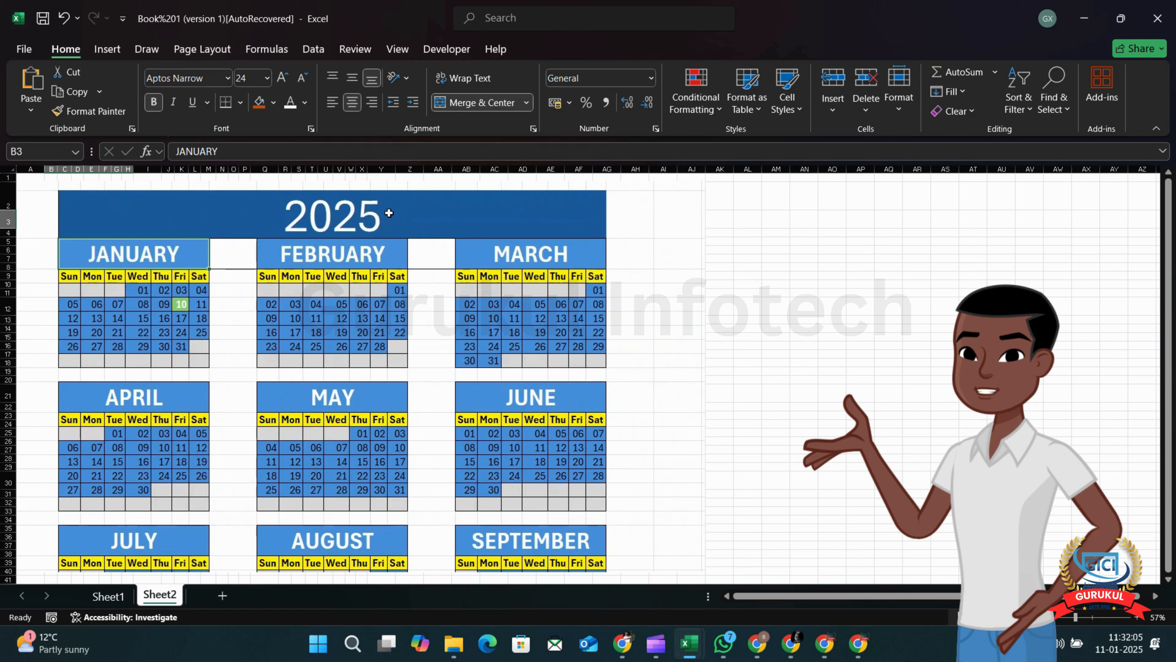
Set the calendar's title year to 2028.
double_click(390, 213)
key("BackSpace")
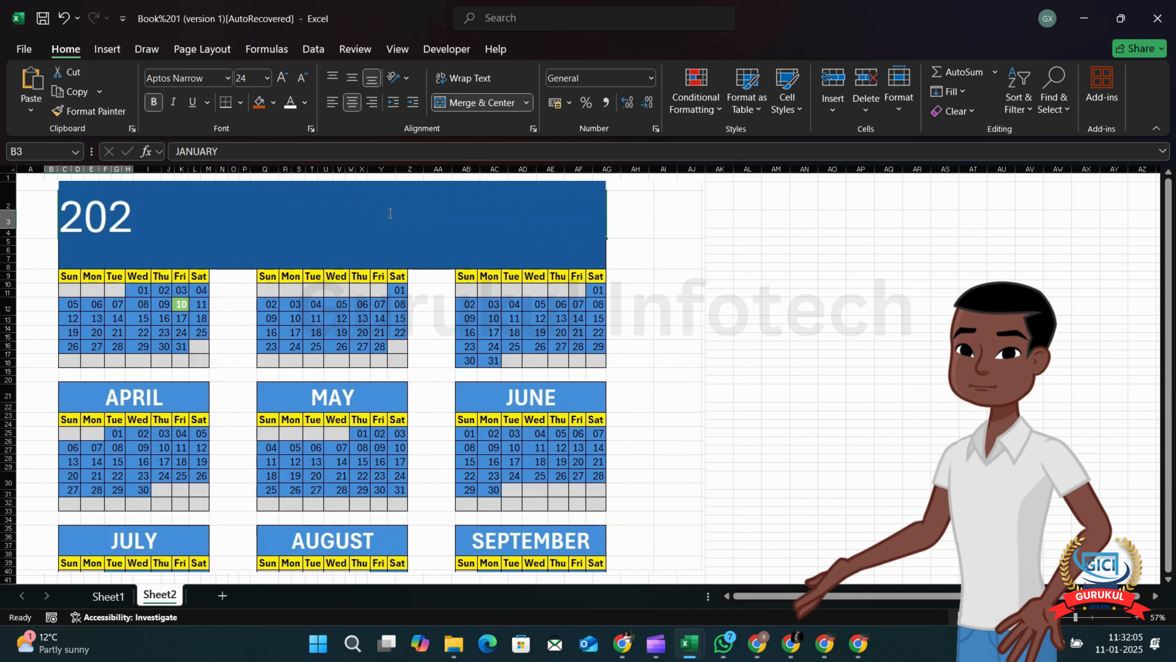
type("8")
key("Return")
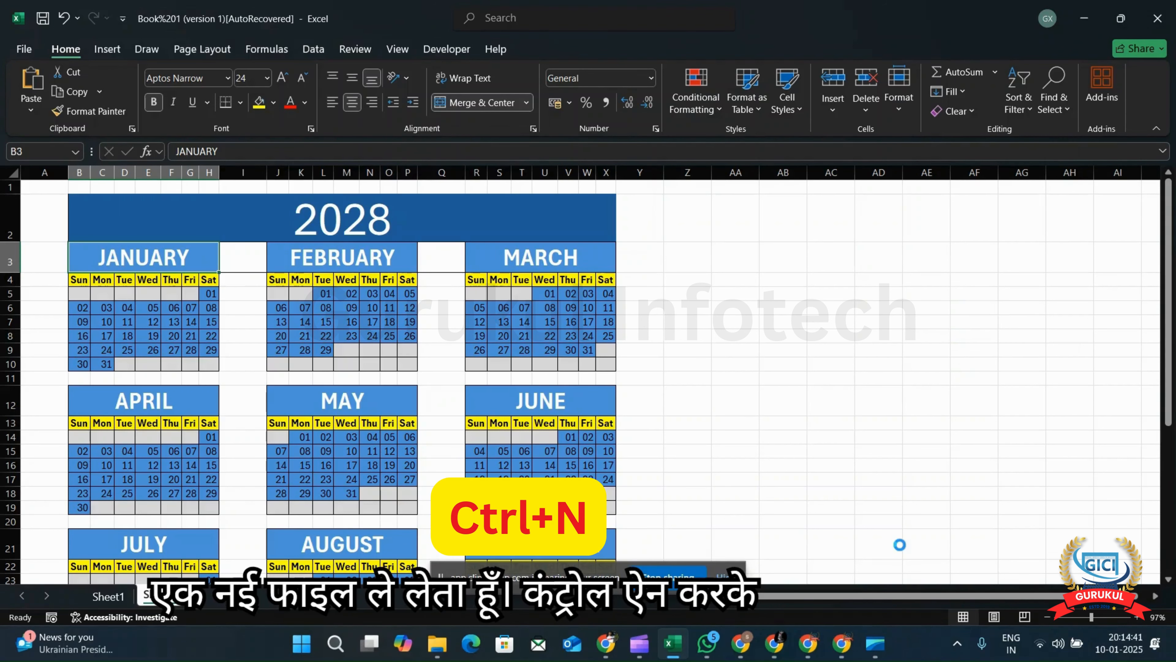
Create a new blank workbook and rename its first sheet as "calculation sheet".
key("ctrl+n")
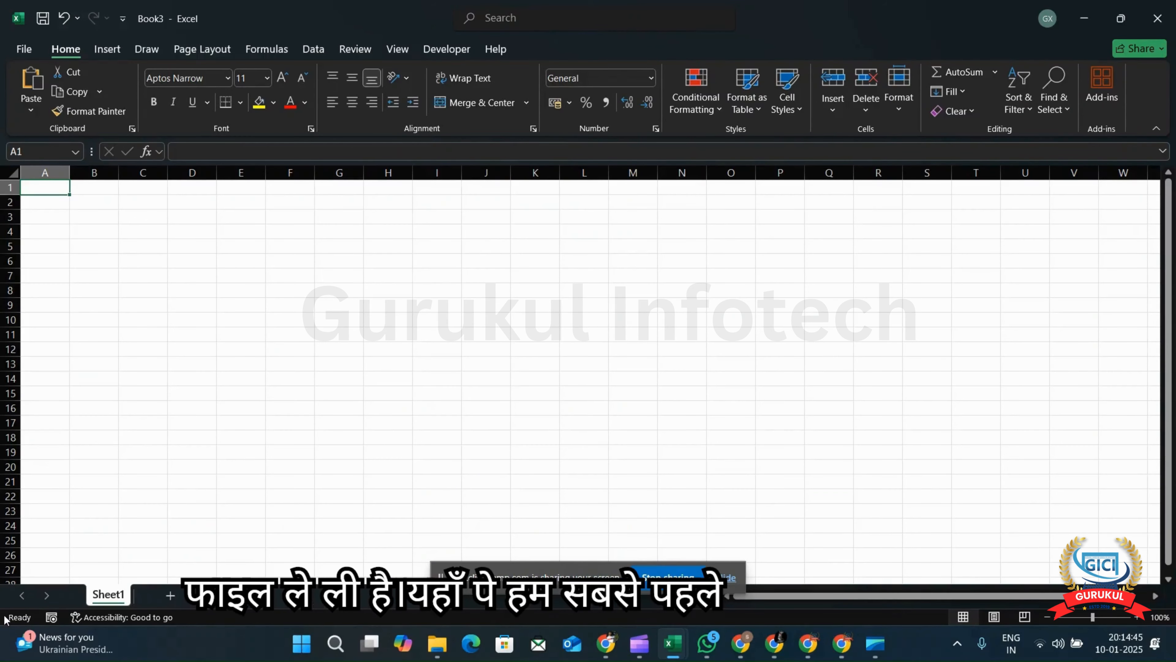
double_click(107, 596)
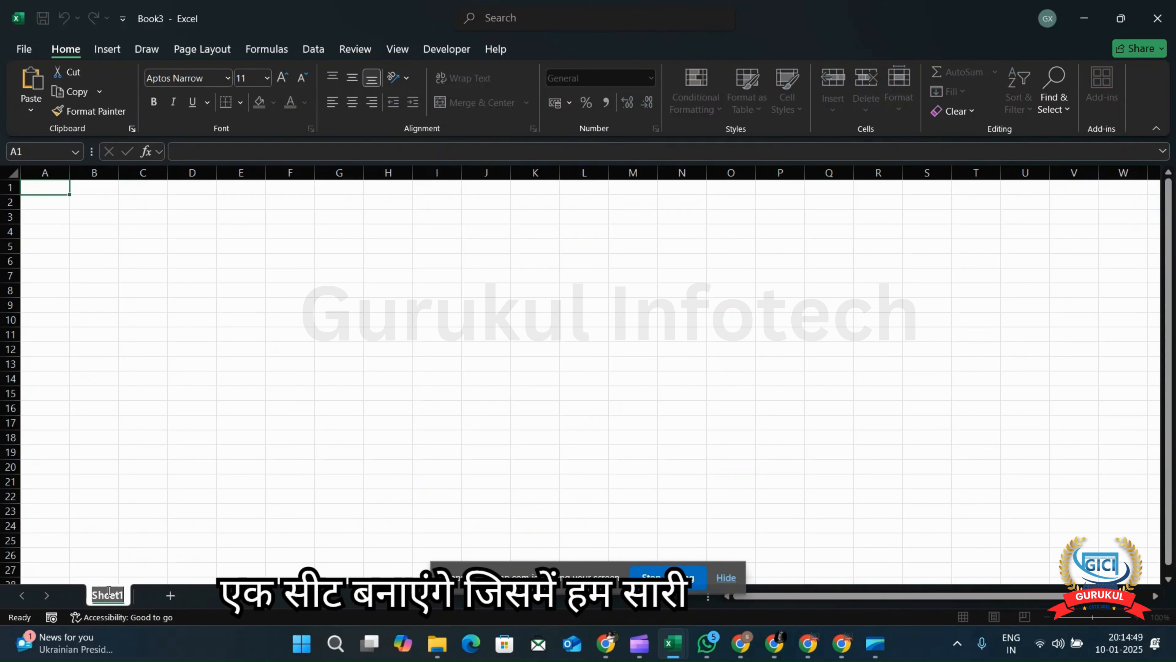
type("cal")
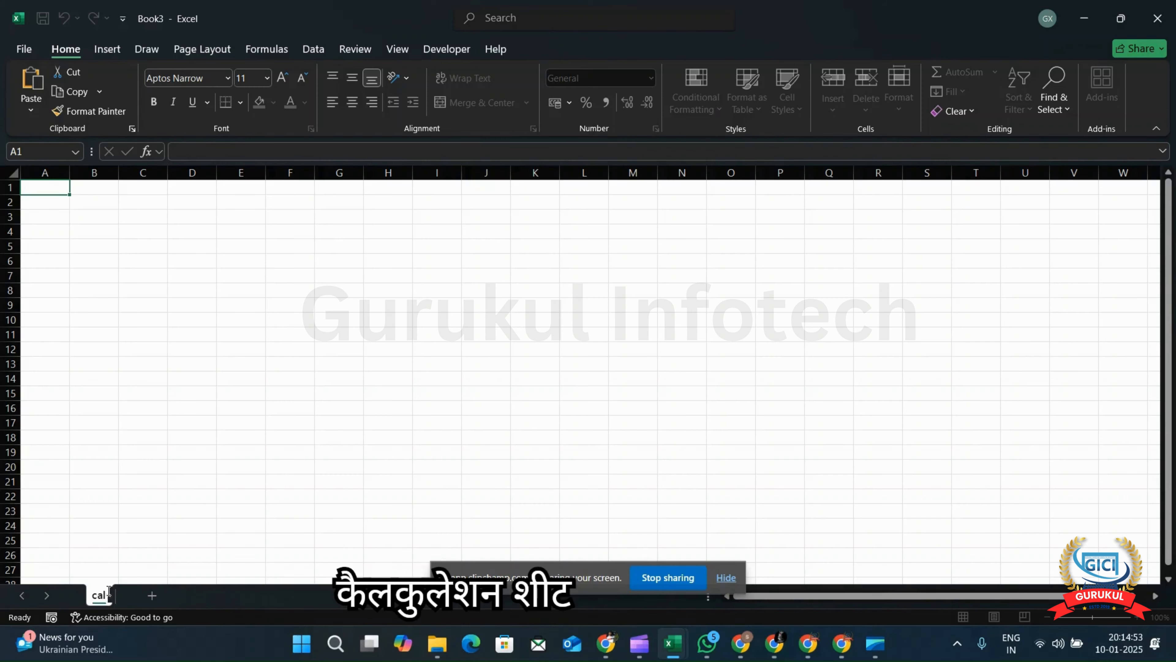
type("culation sheet")
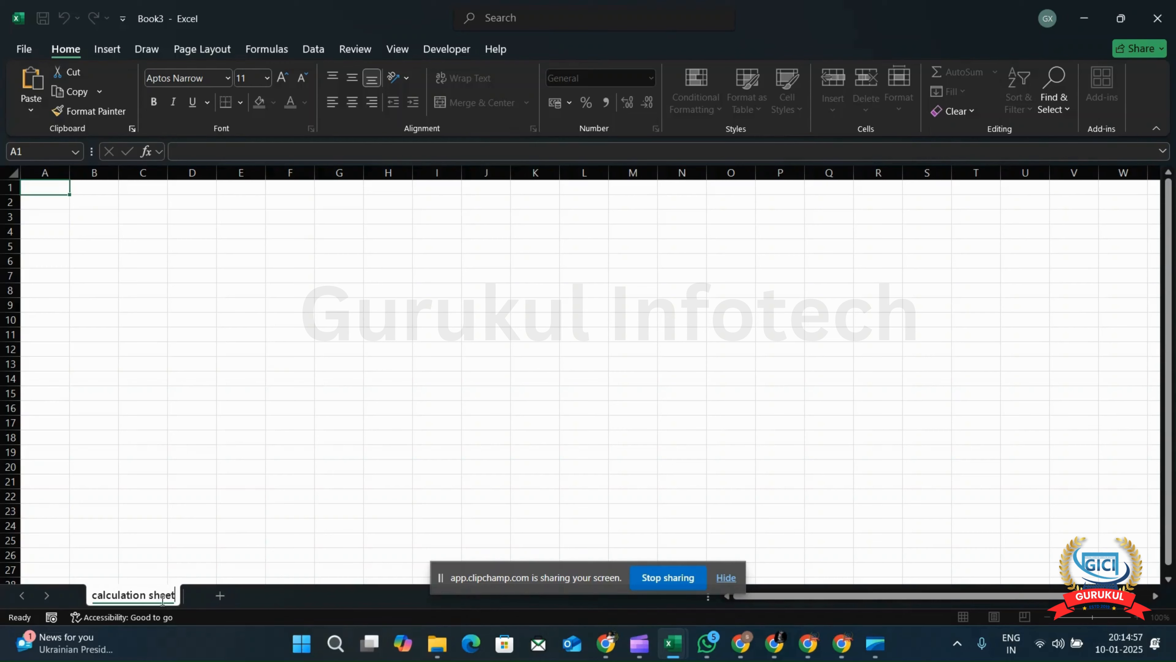
Add a second sheet to the workbook and name it "calender sheet".
left_click(207, 595)
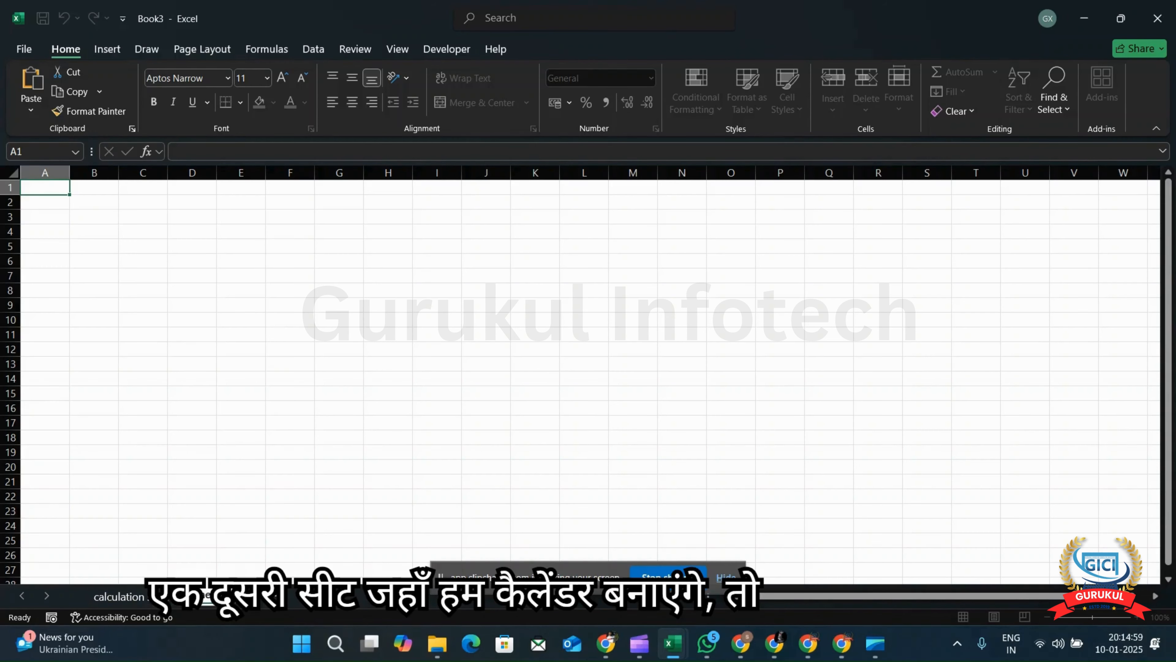
double_click(211, 595)
type("c")
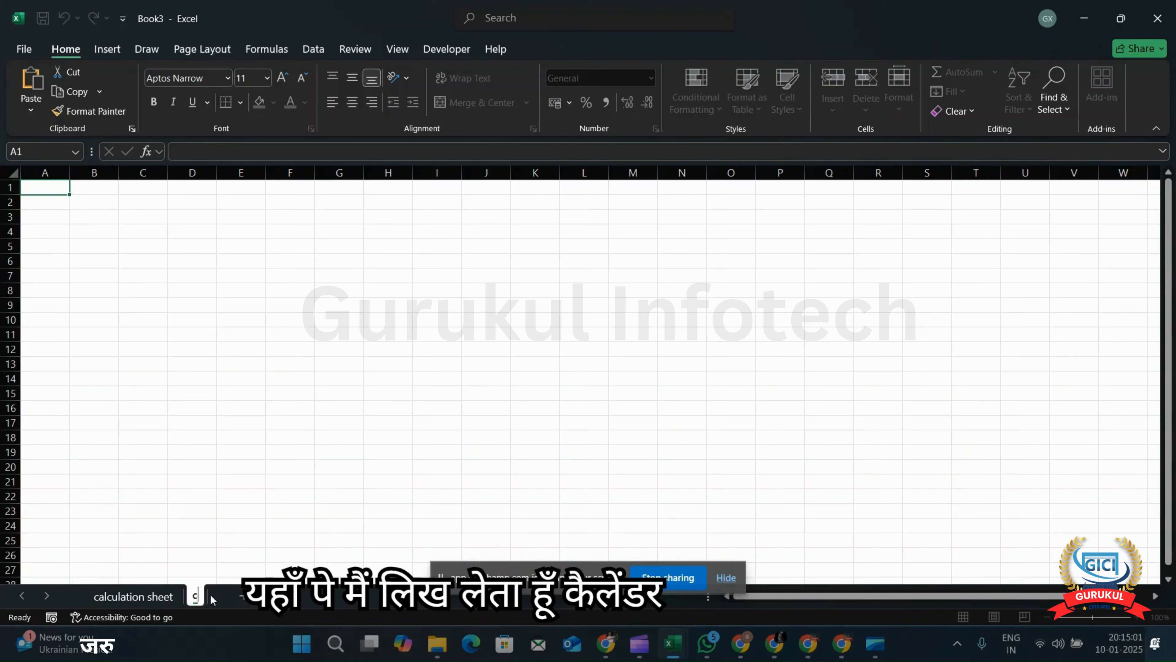
type("alendar")
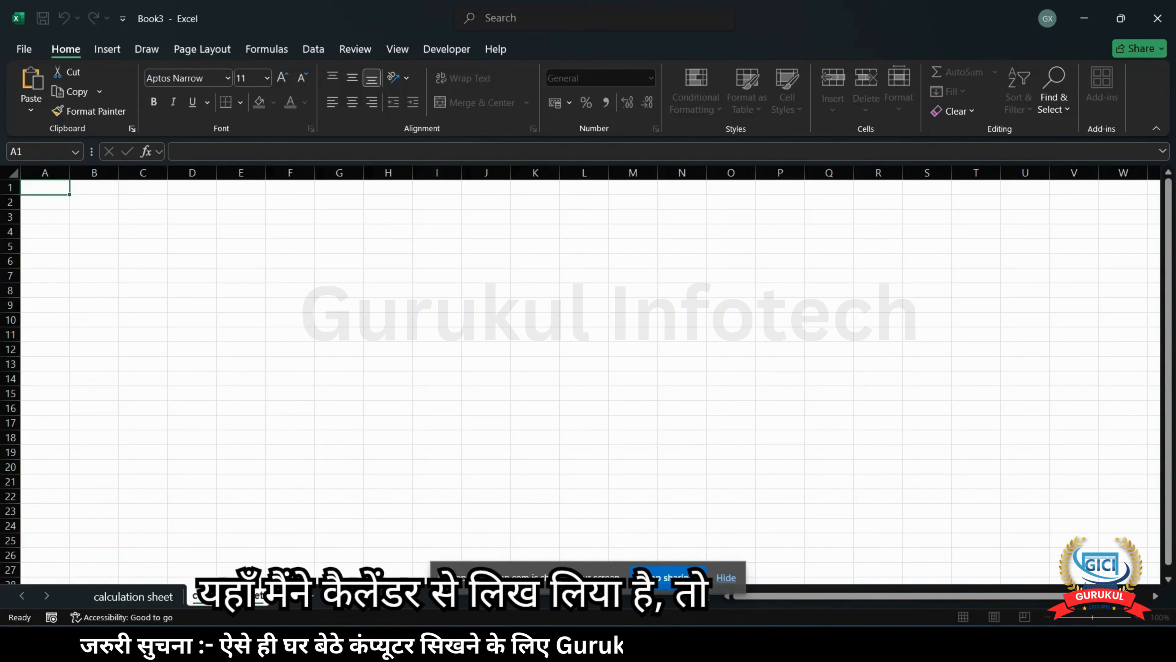
key("Return")
Enter the year 2025 in cell B2 of the calender sheet.
left_click(155, 274)
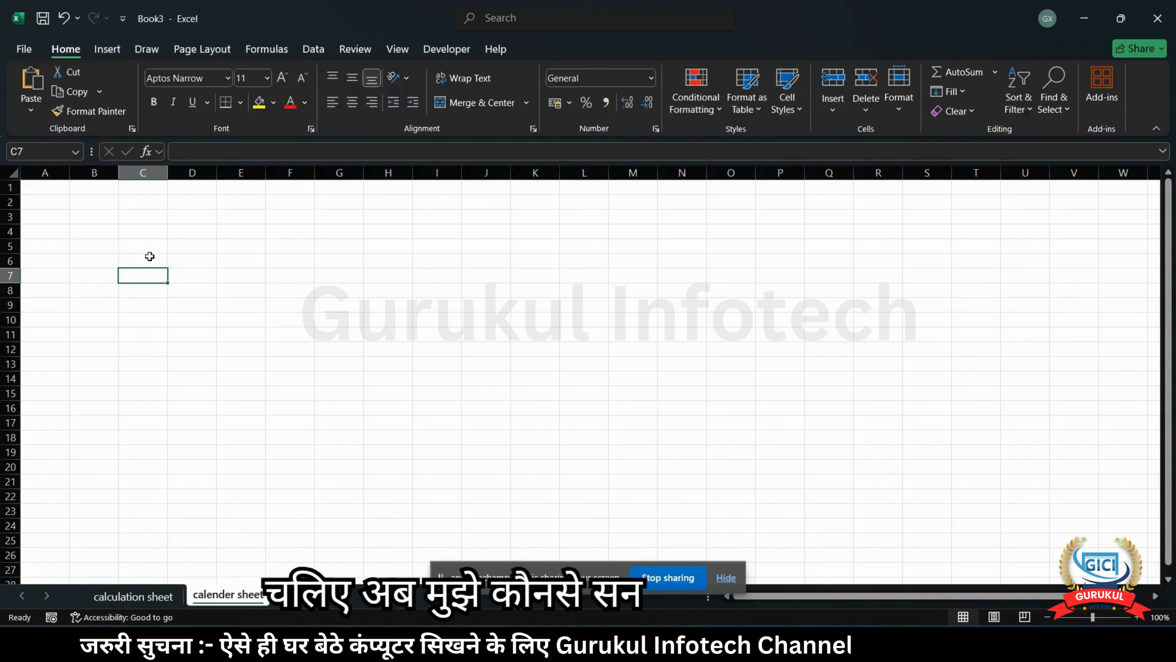
left_click(130, 208)
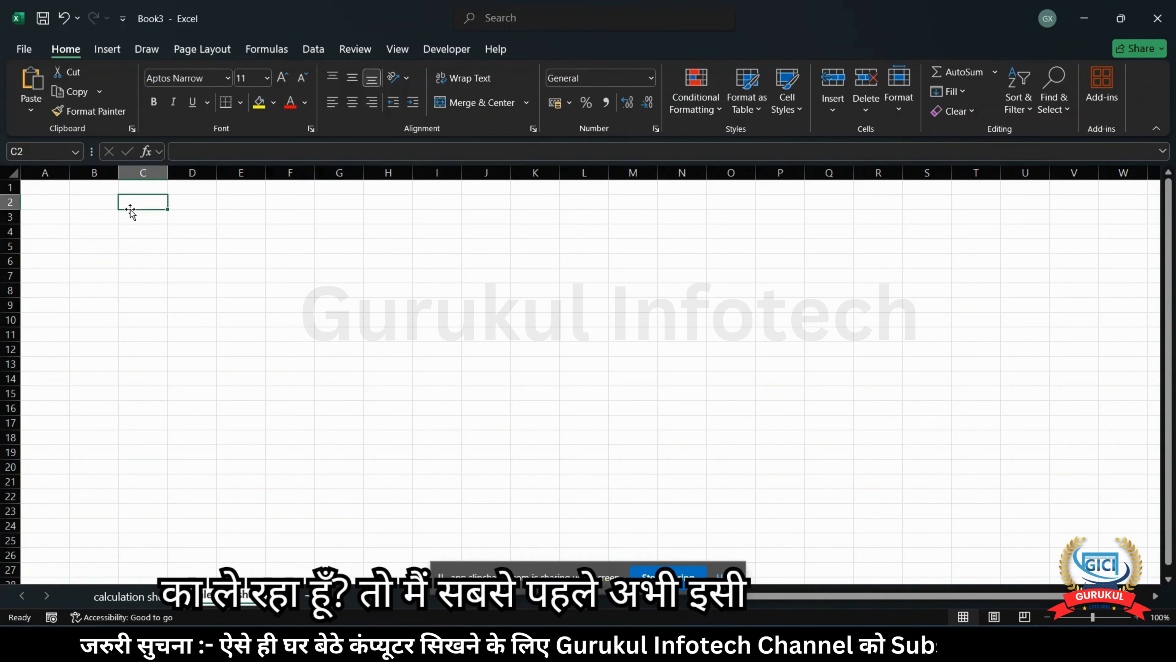
left_click(94, 203)
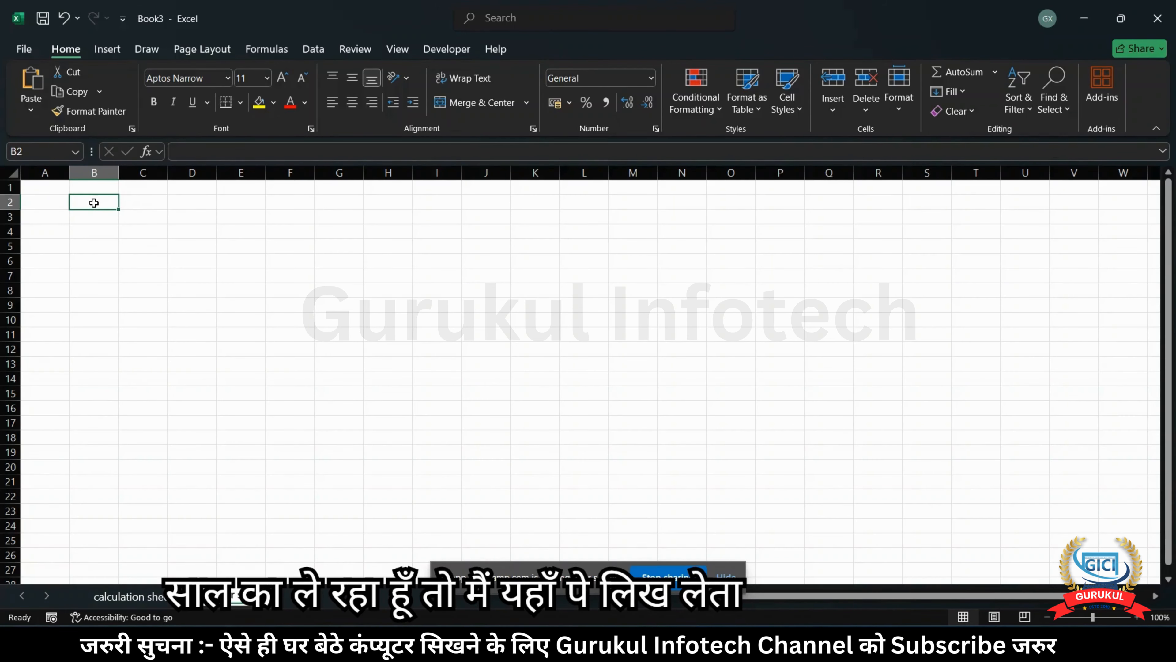
type("2")
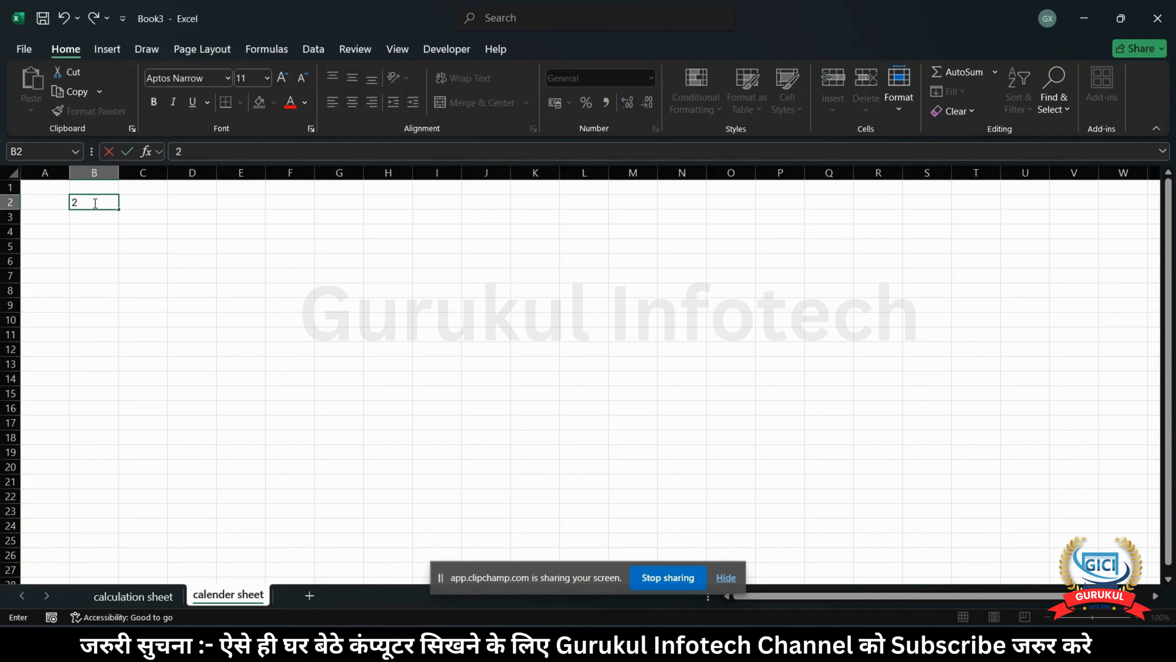
type("025")
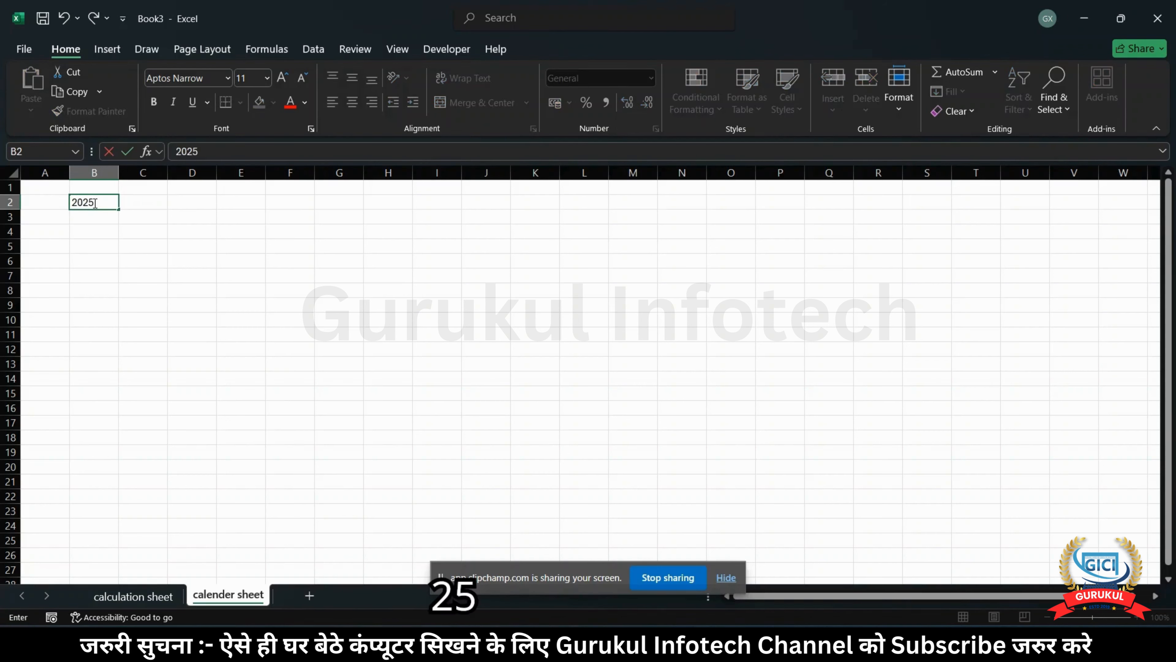
key("Return")
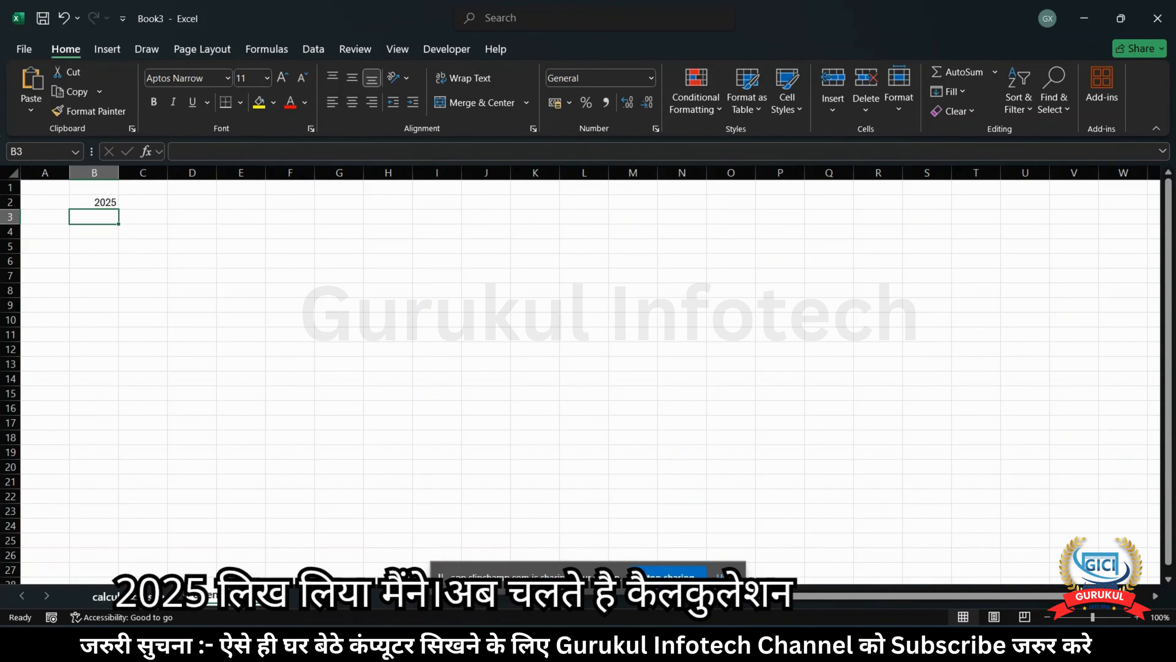
Link cell C3 of the calculation sheet to the year with the absolute reference ='calender sheet'!$B$2.
left_click(133, 595)
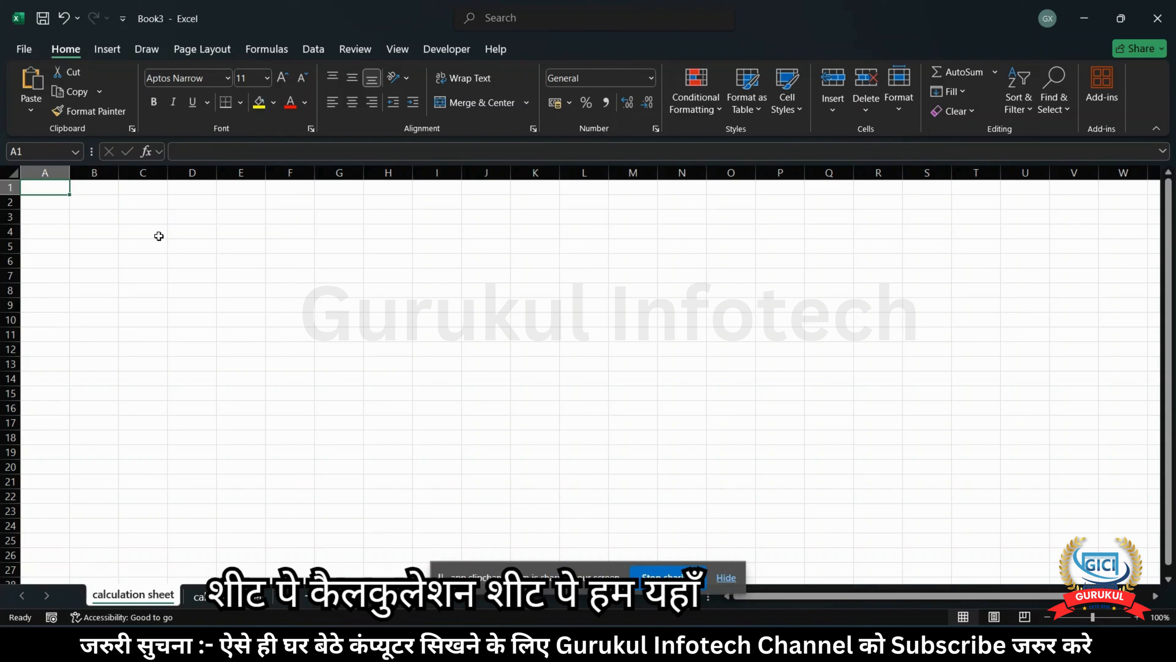
left_click(141, 219)
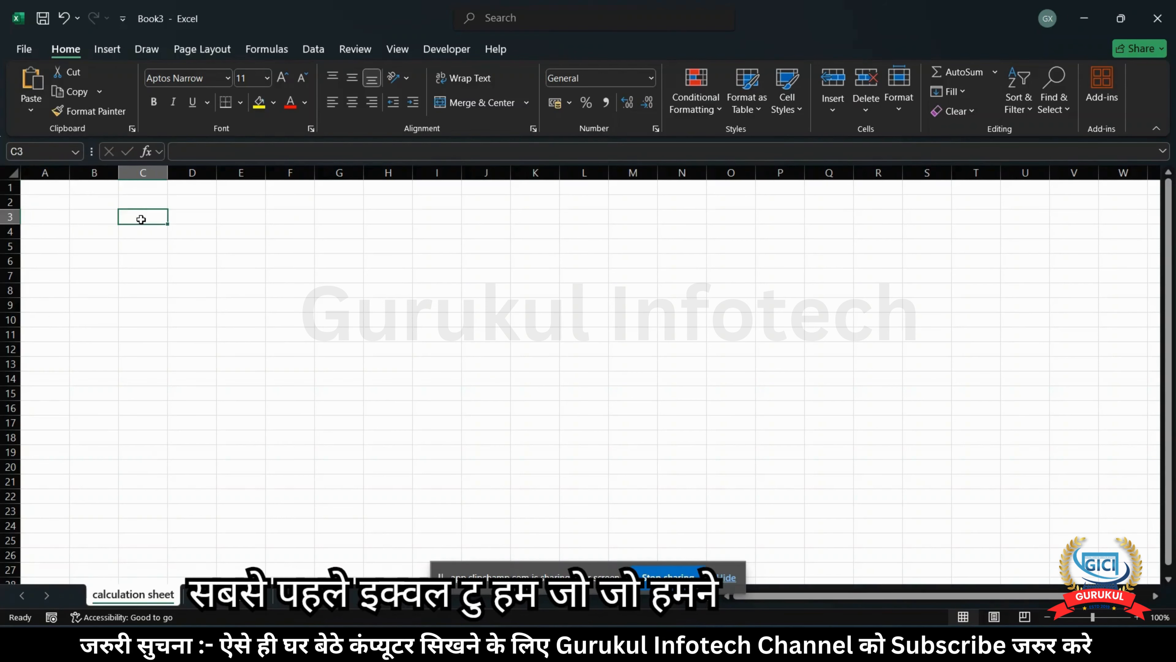
type("=")
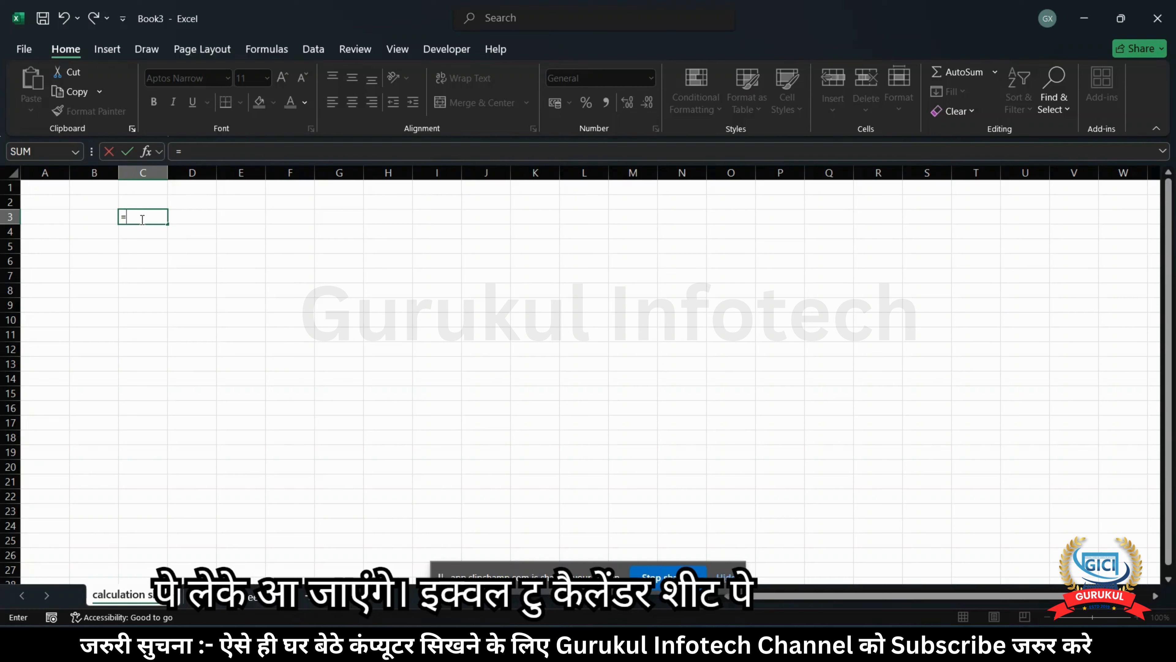
left_click(227, 595)
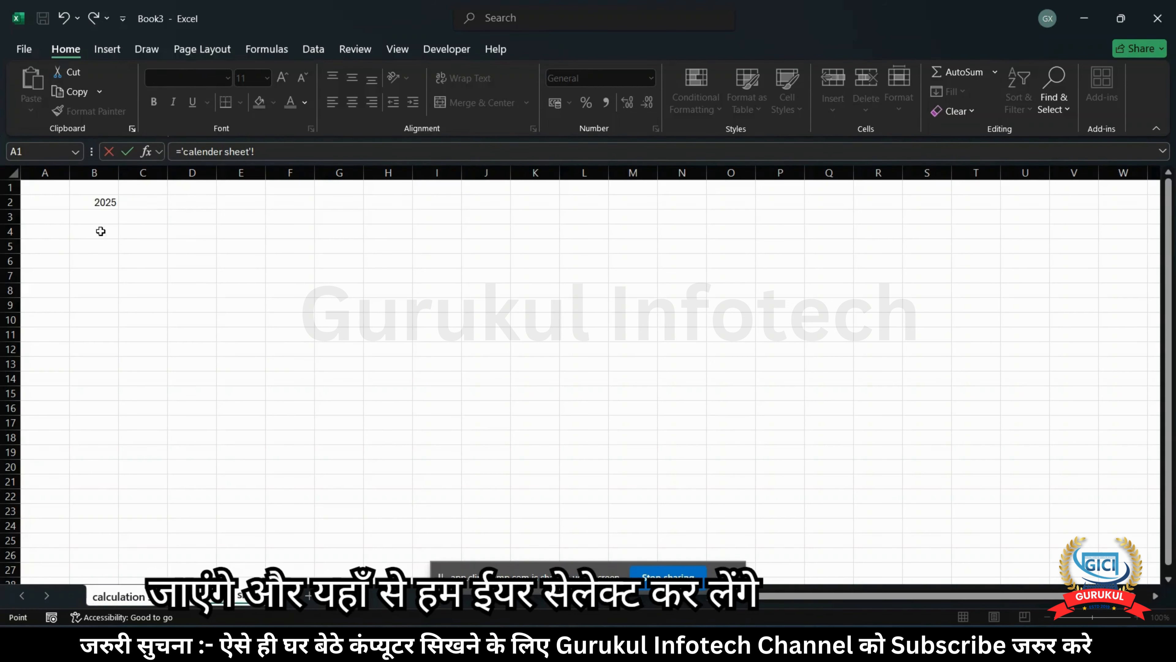
left_click(96, 202)
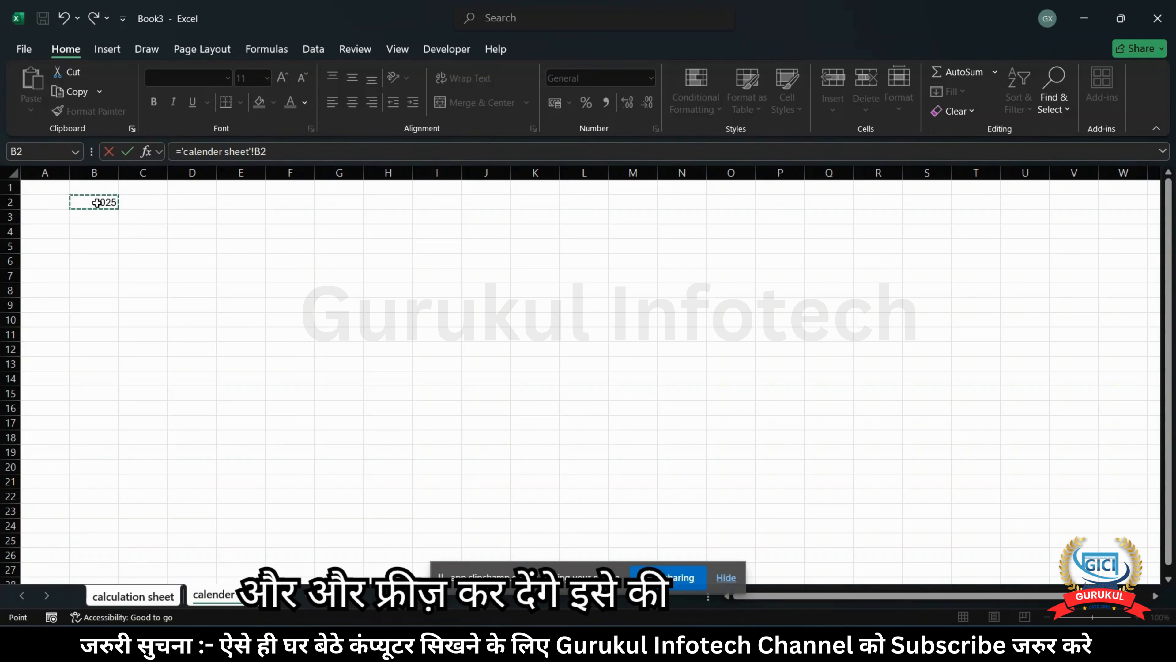
key("F4")
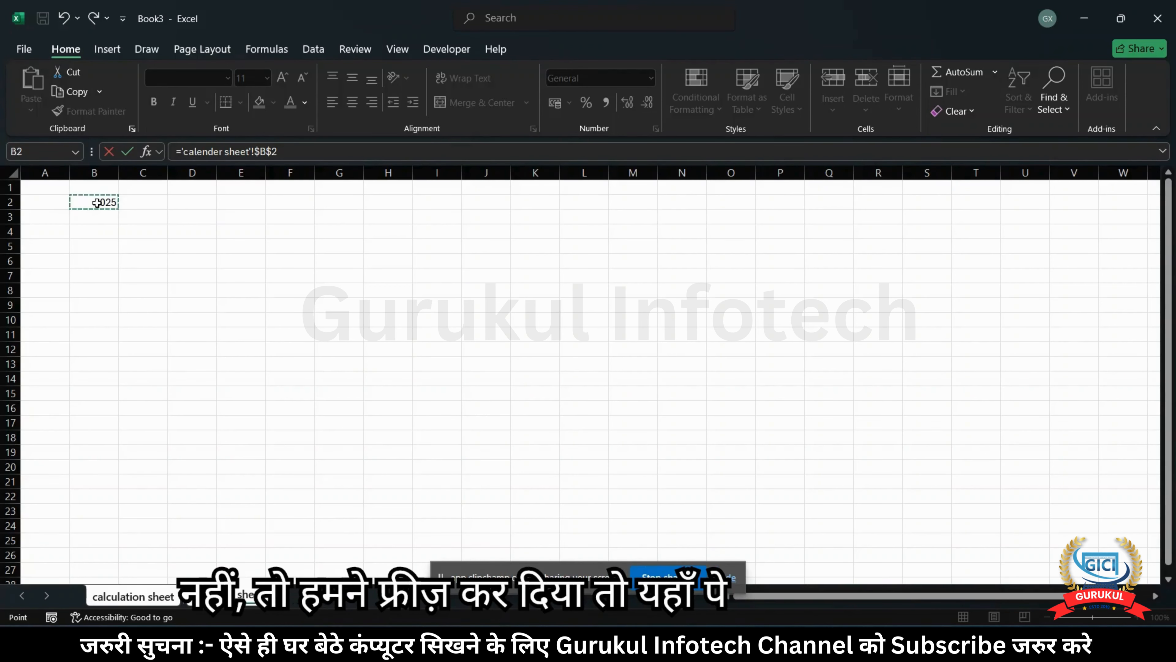
key("Return")
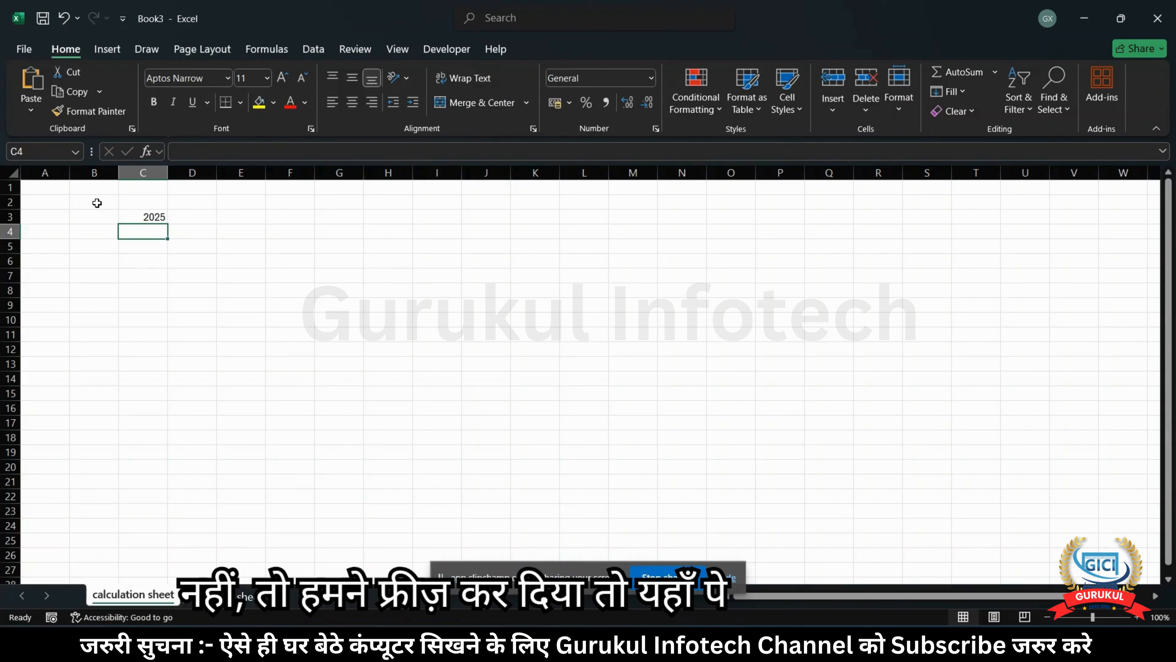
Enter January in cell D3 and fill the month series down to December in D14.
key("Up")
key("Right")
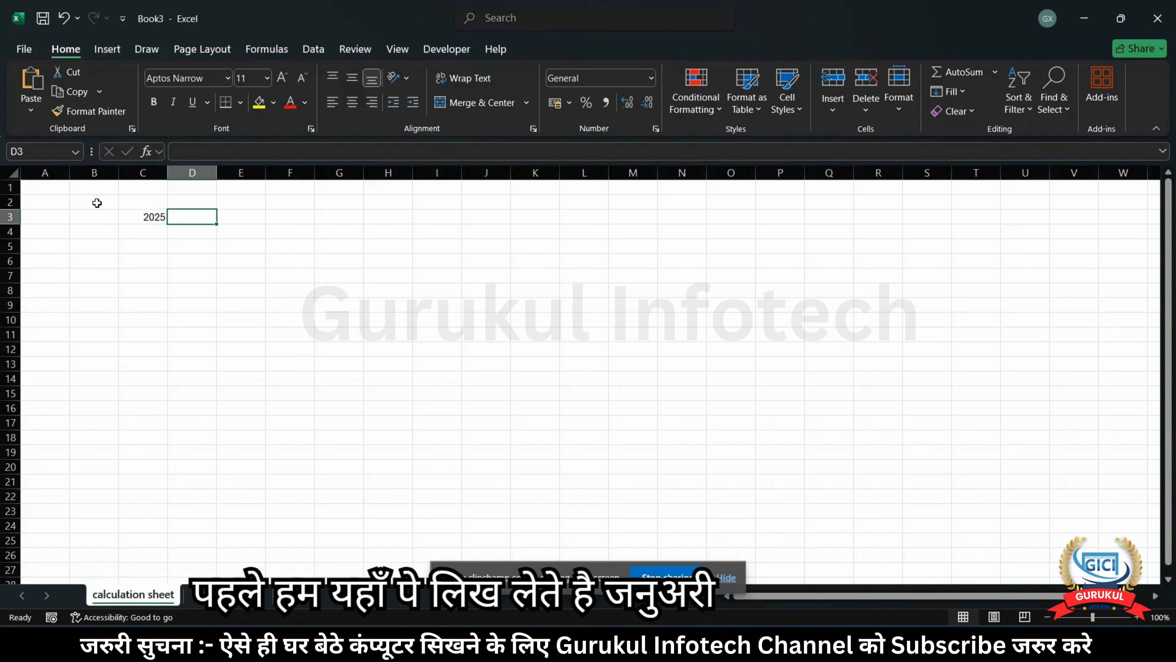
type("Jan")
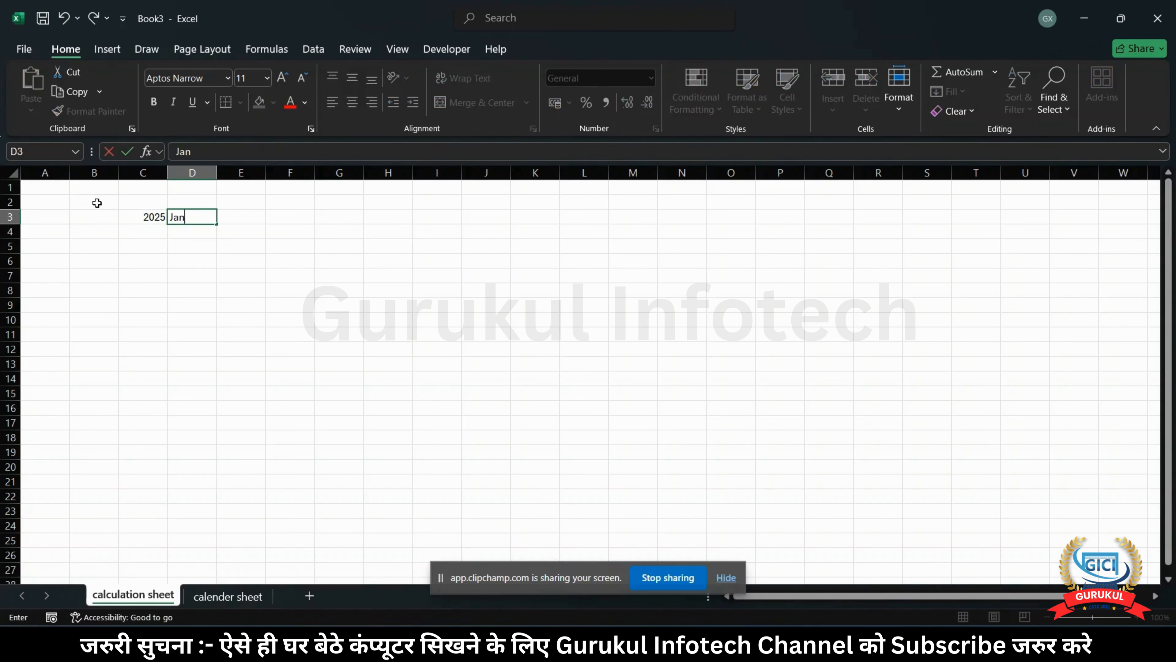
type("ua")
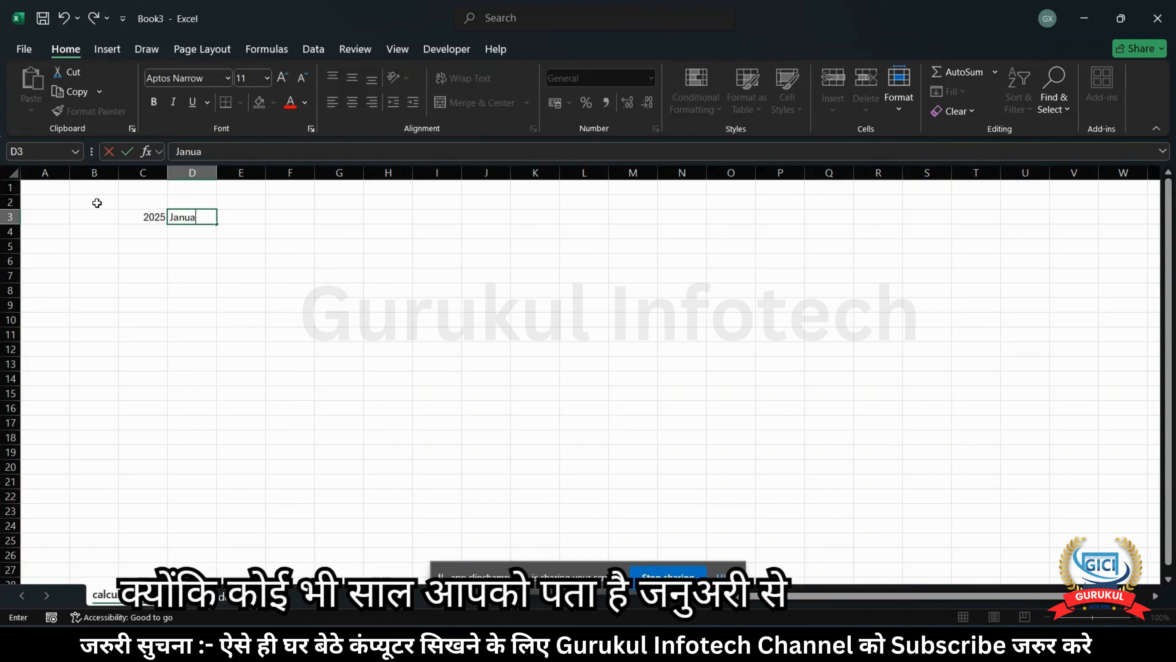
type("ry")
key("Return")
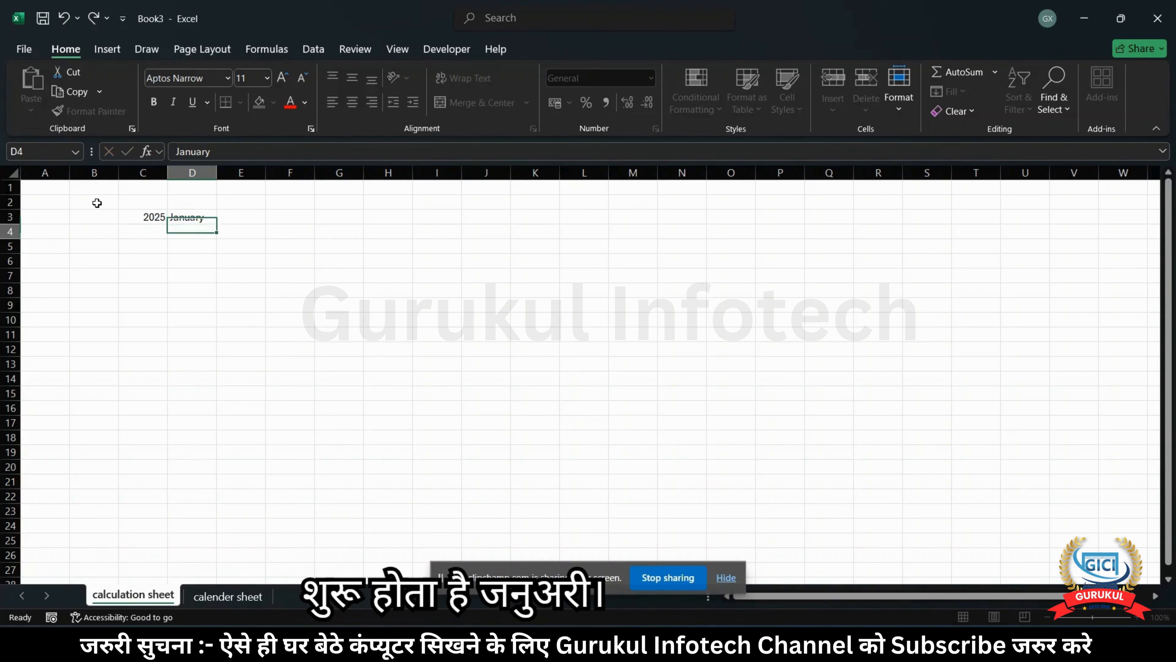
key("Up")
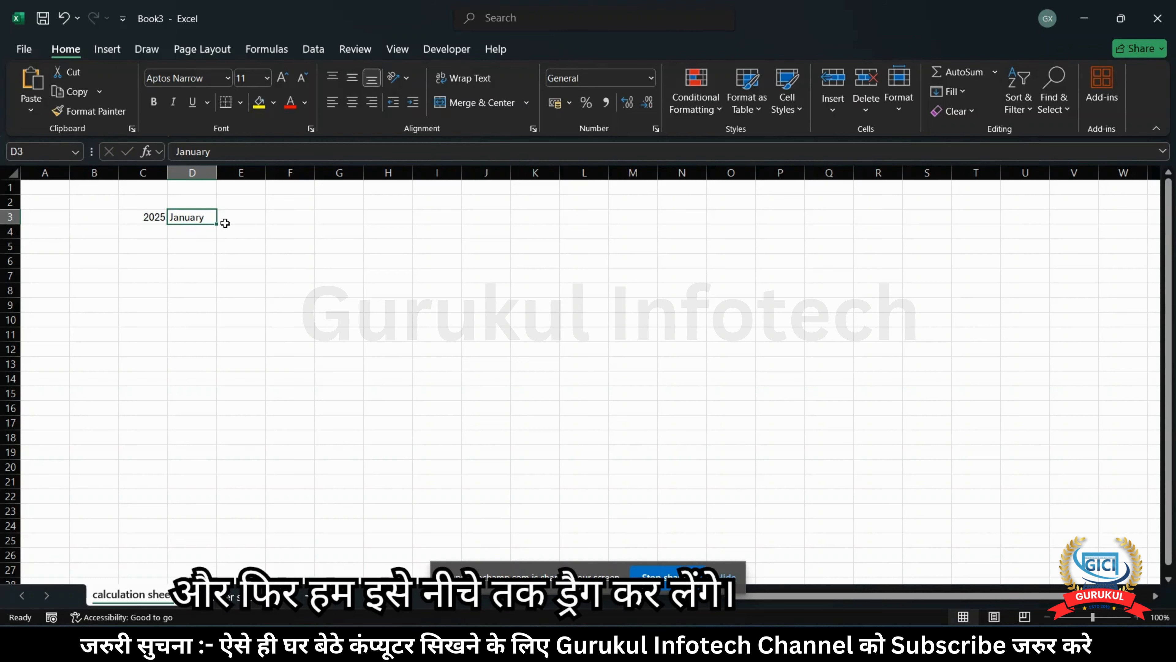
left_click_drag(216, 224, 209, 387)
Enter the column headings Year in cell C2 and Months in cell D2 of the calculation sheet.
left_click(156, 206)
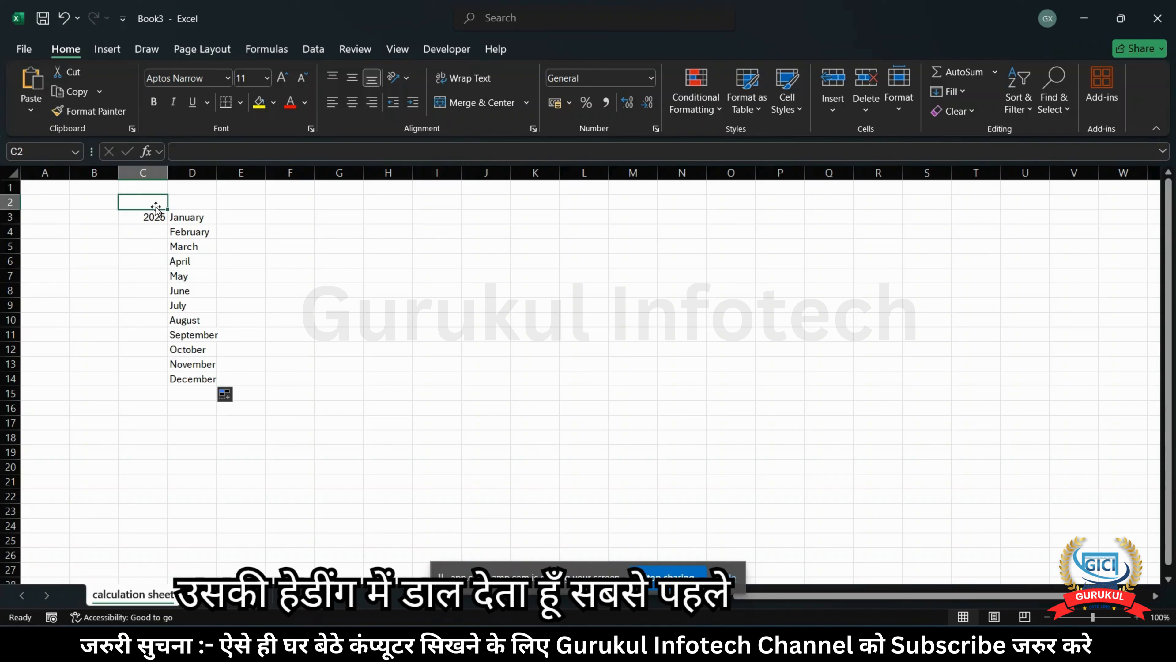
type("Year")
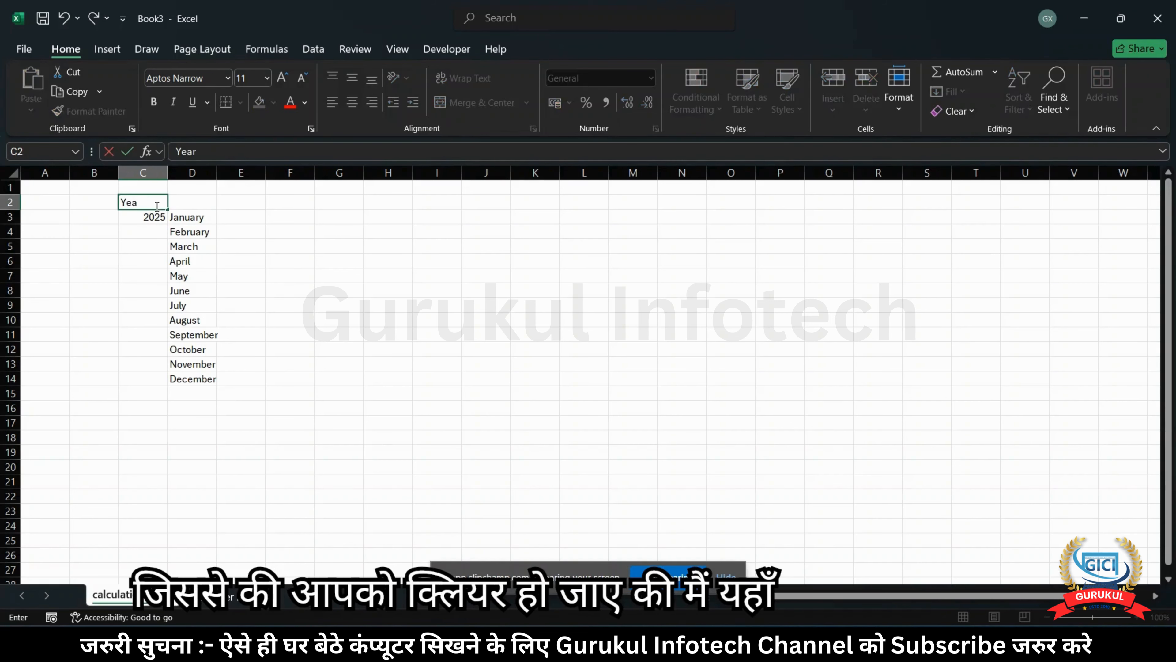
key("Tab")
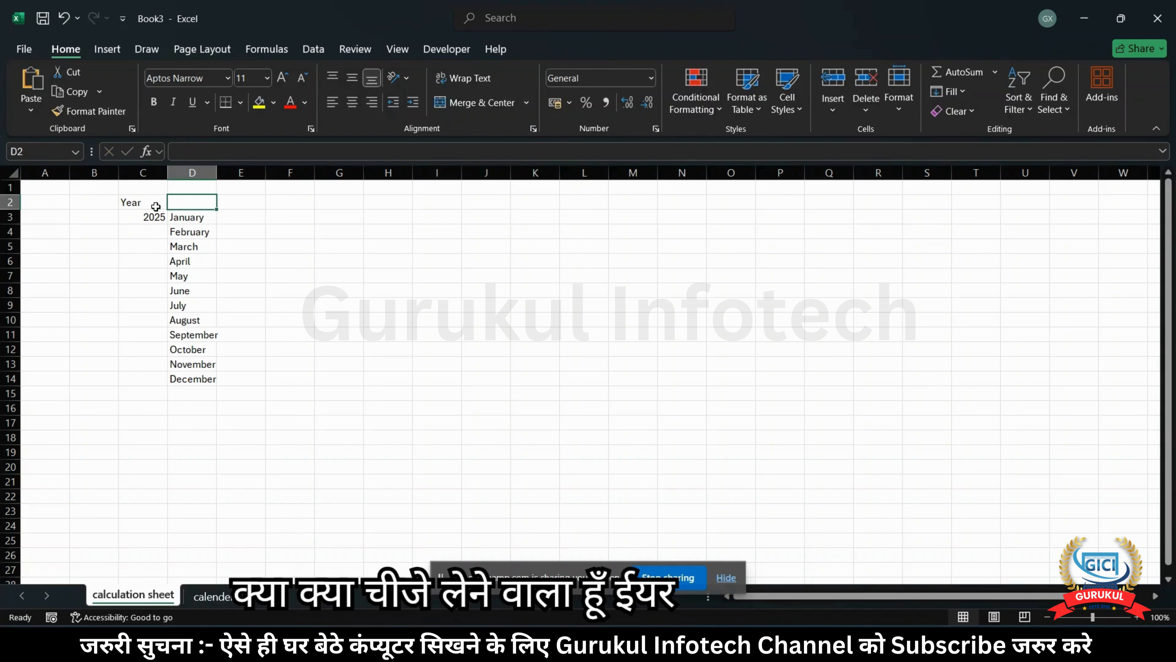
type("Month")
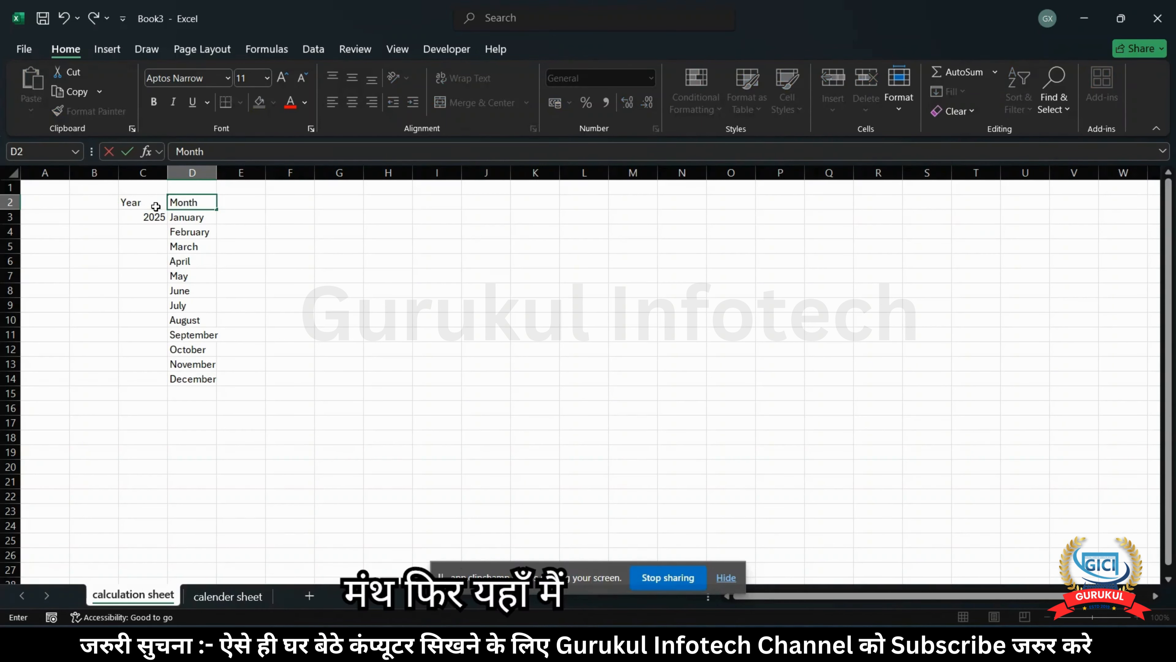
type("s")
key("Tab")
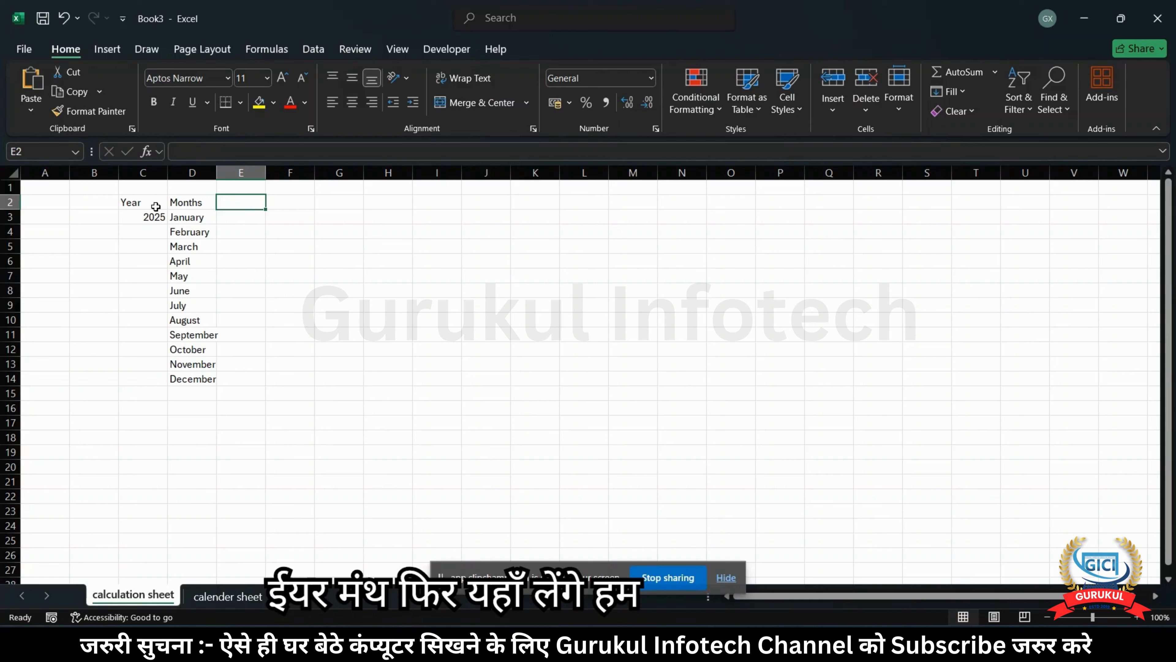
Enter the column heading Datevalue in cell E2, beside the Months heading.
type("v")
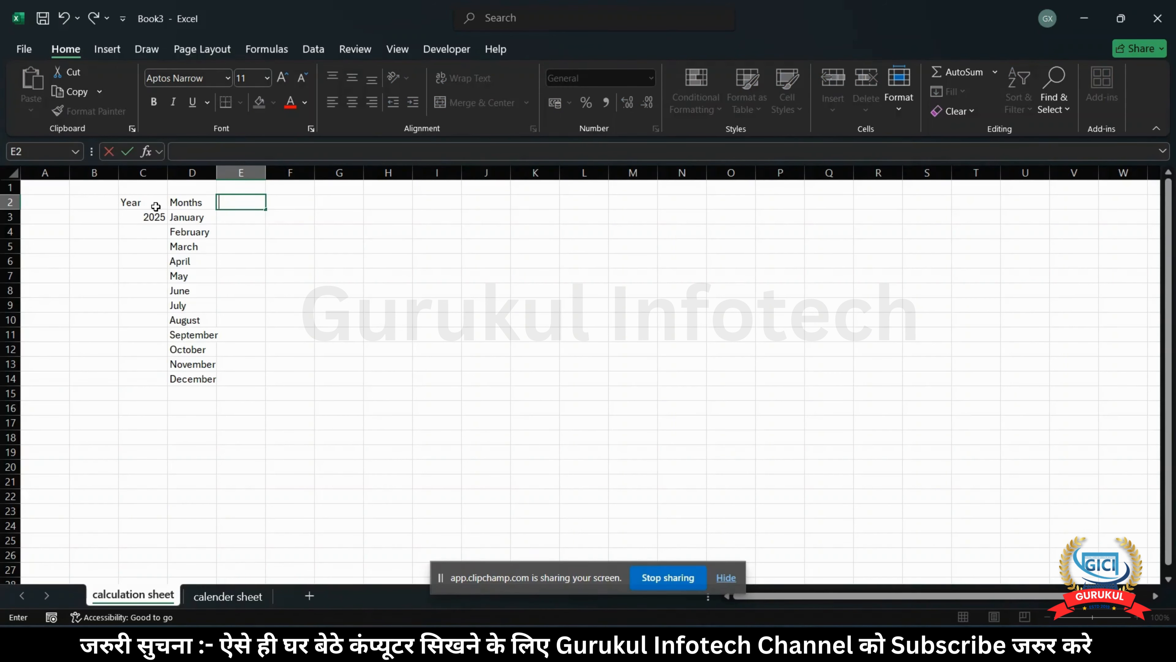
type("Sa")
key("BackSpace")
key("BackSpace")
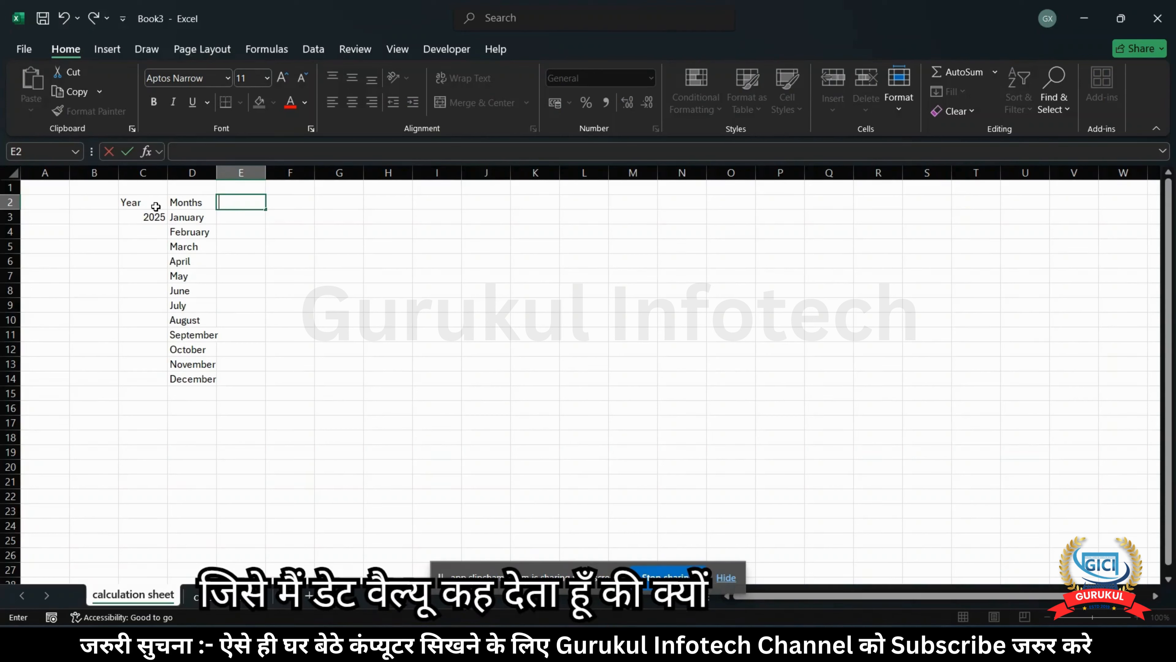
type("Date")
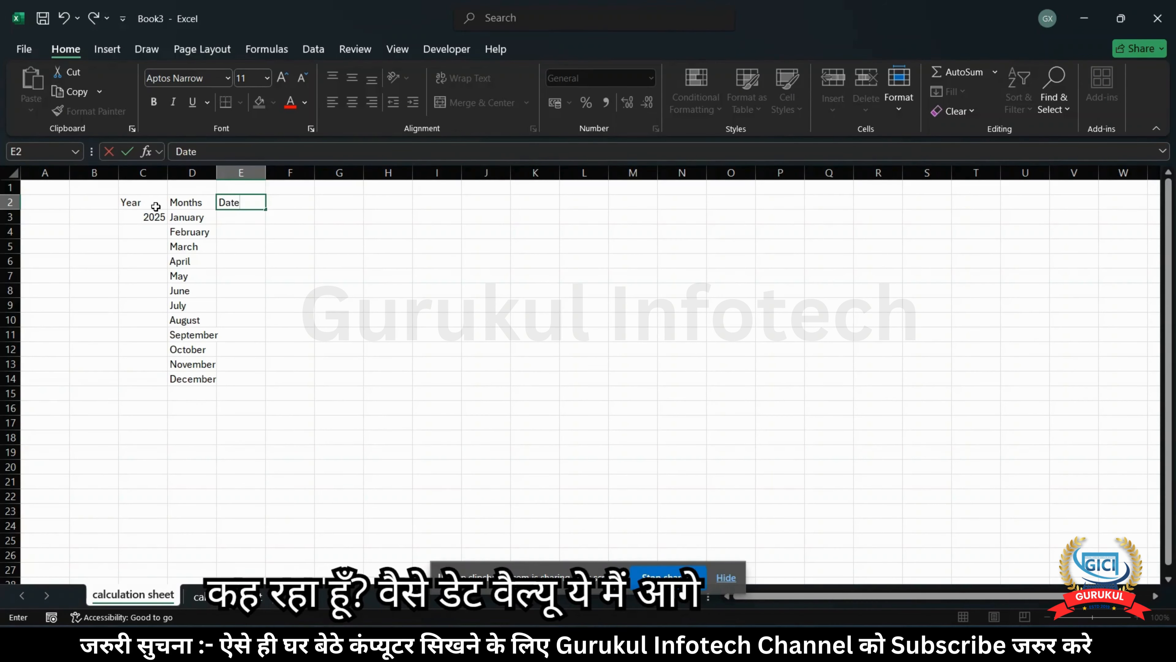
type("value")
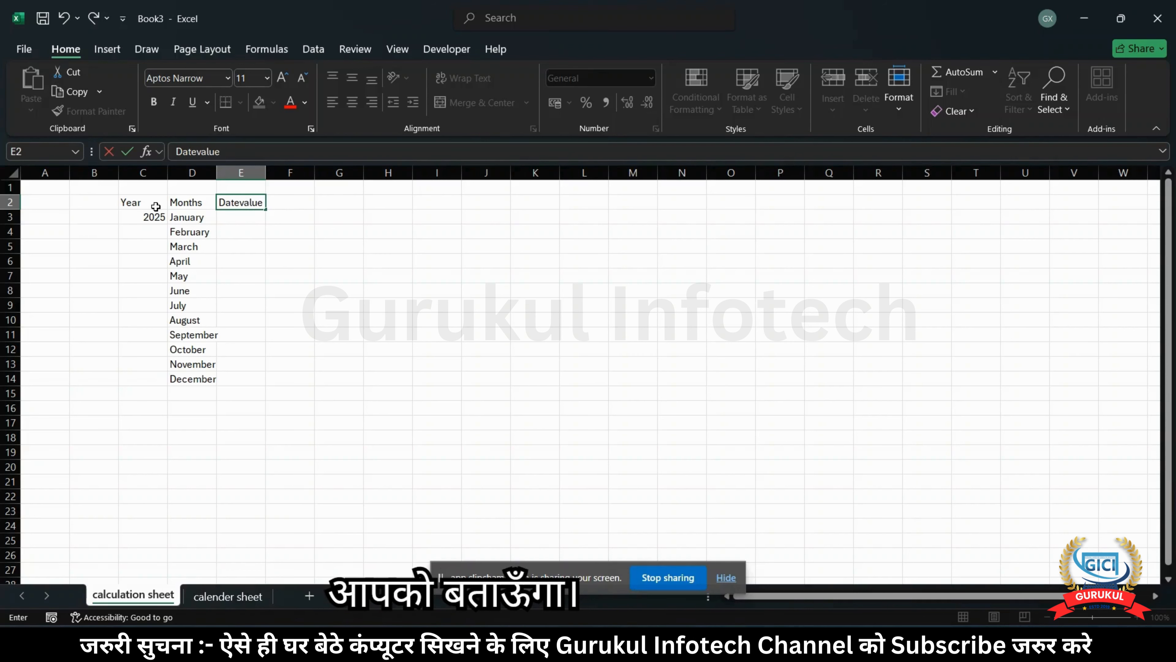
key("ctrl+Return")
key("Tab")
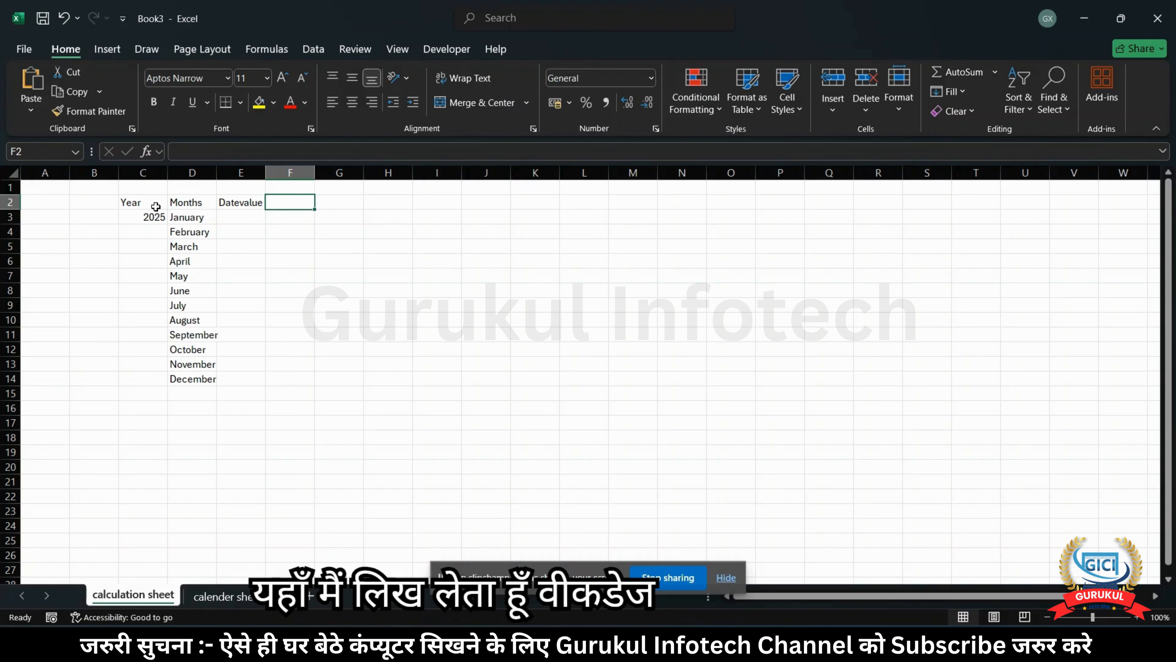
Enter the column headings Weekdays in cell F2 and Starting Day in cell G2.
type("Weekdays")
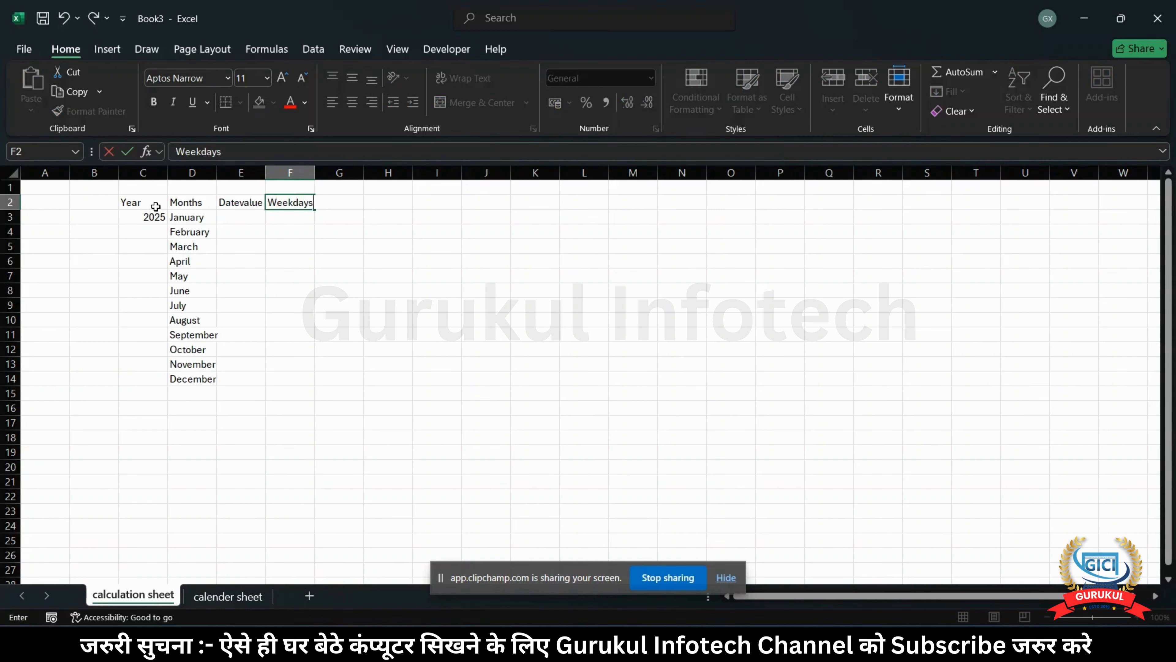
key("Tab")
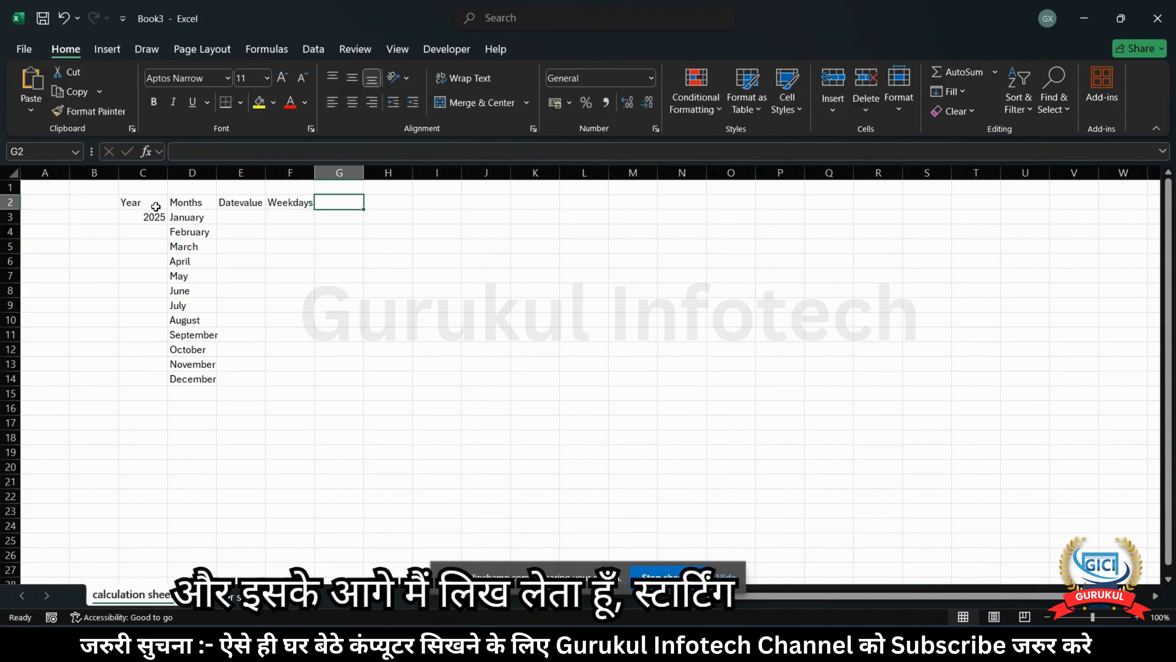
type("Sa")
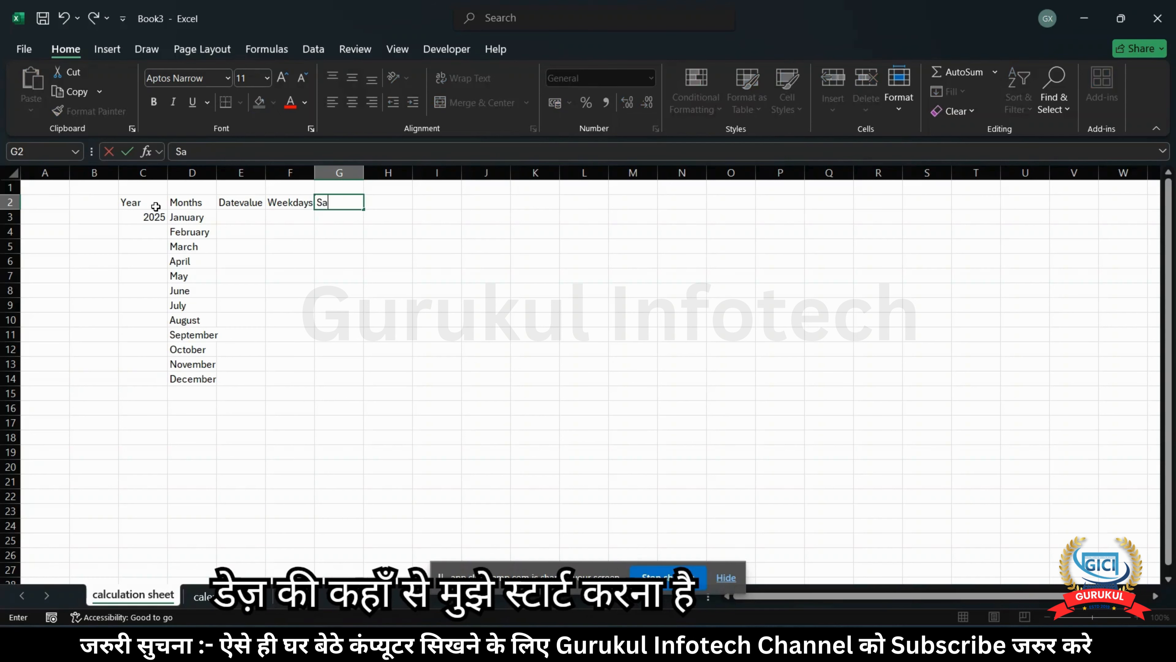
key("BackSpace")
type("tart")
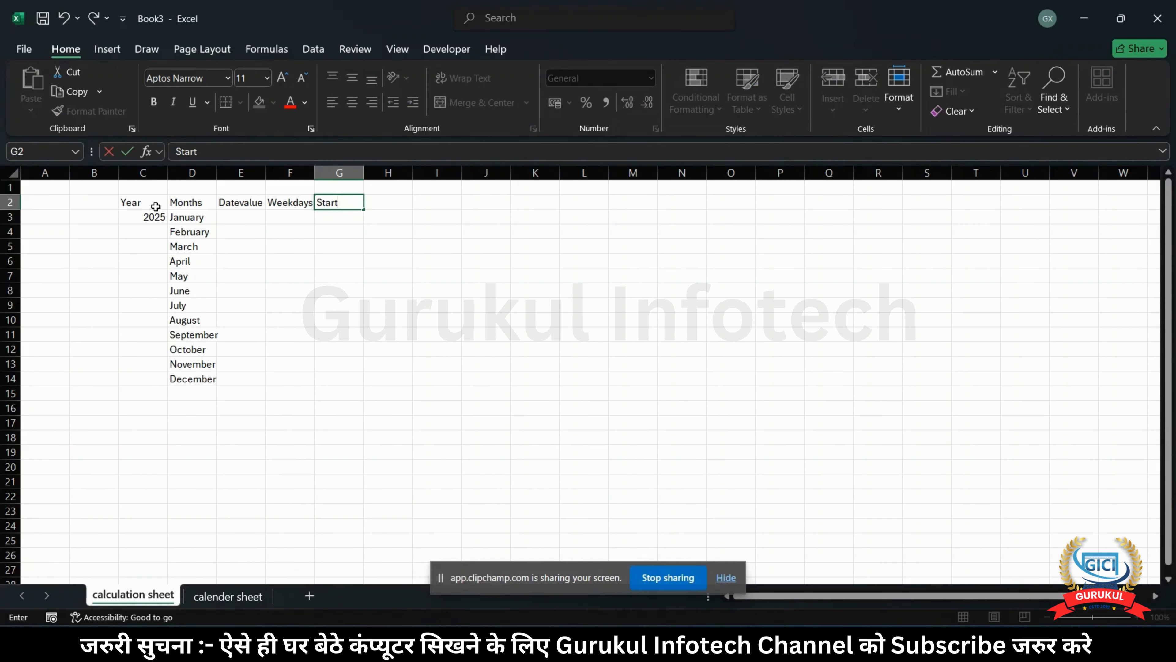
type("ing Day")
left_click(156, 210)
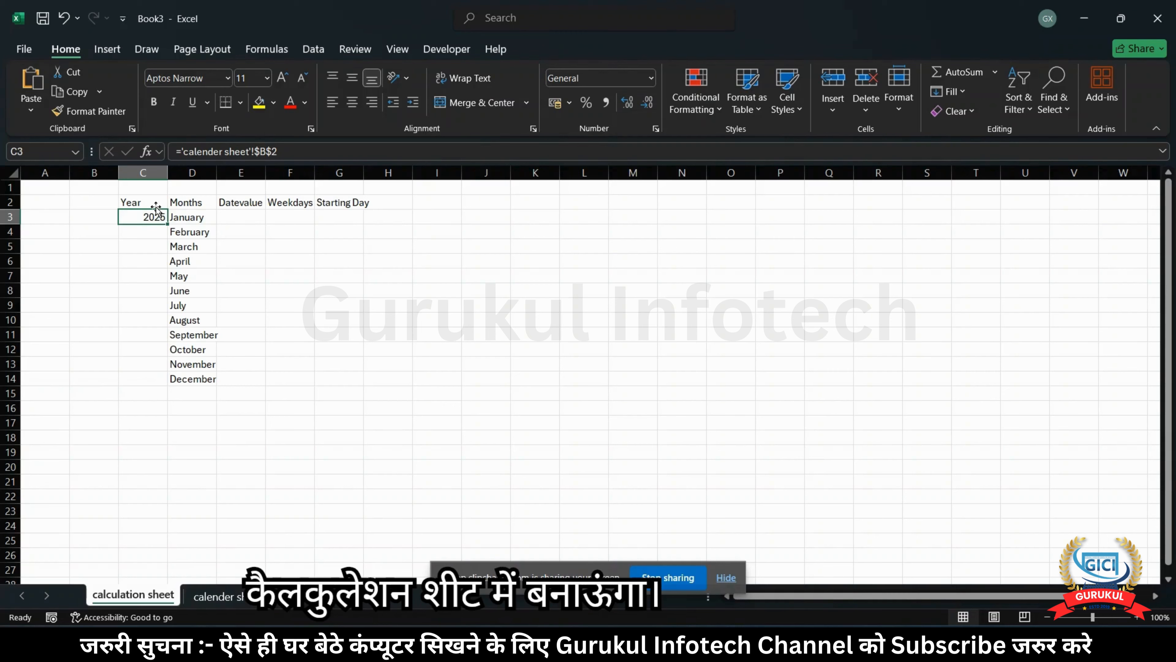
Calculate January's date value in cell E3 with =DATEVALUE(1&D3&$C$3), keeping the year reference absolute.
key("Right")
key("Right")
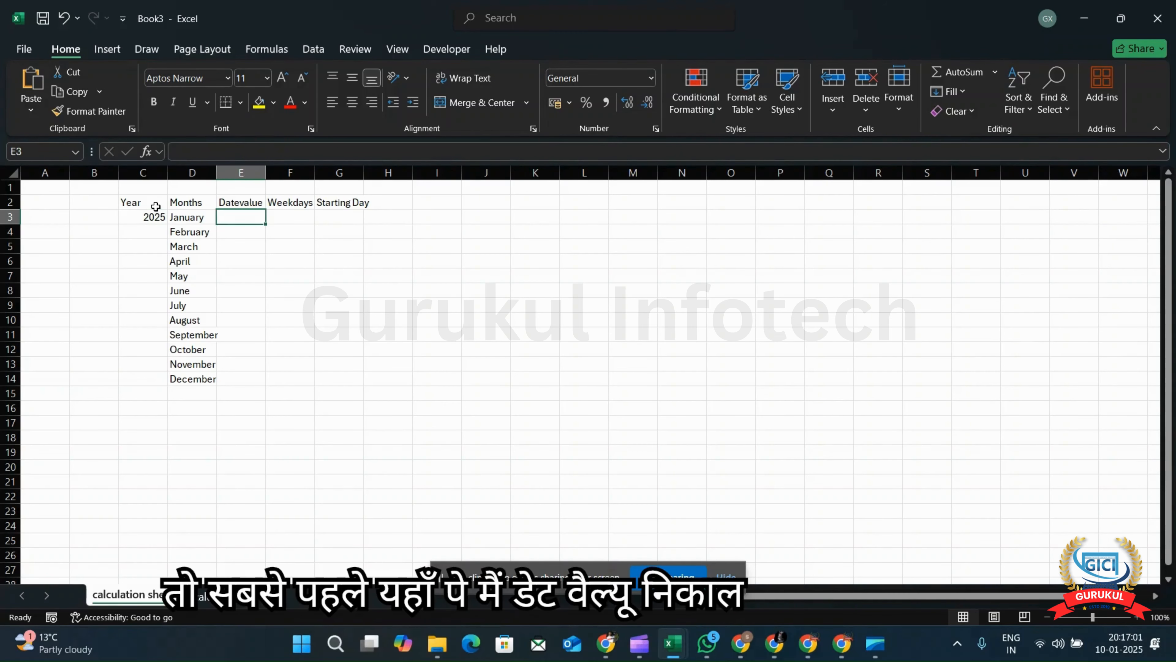
type("=")
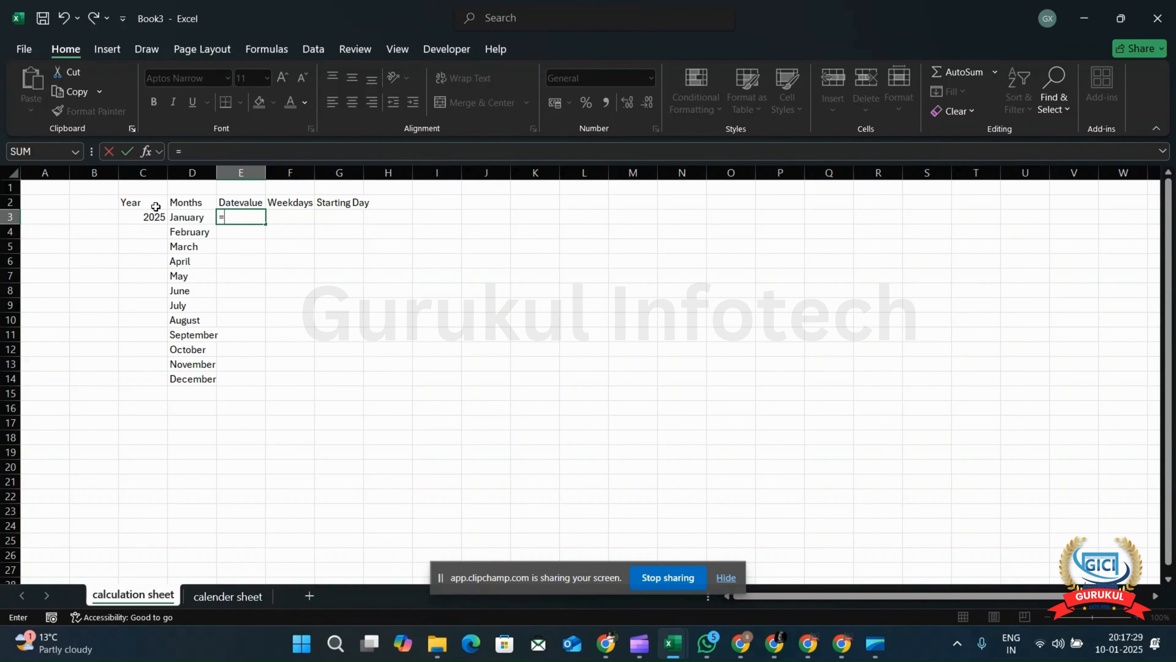
type("Date")
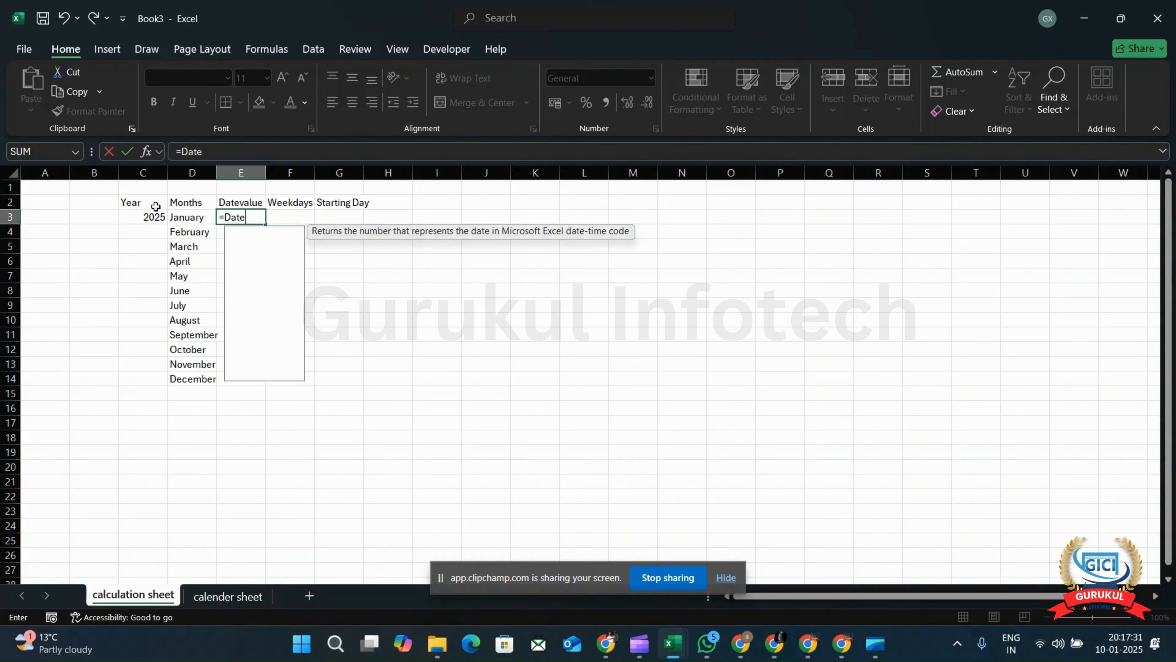
type("value")
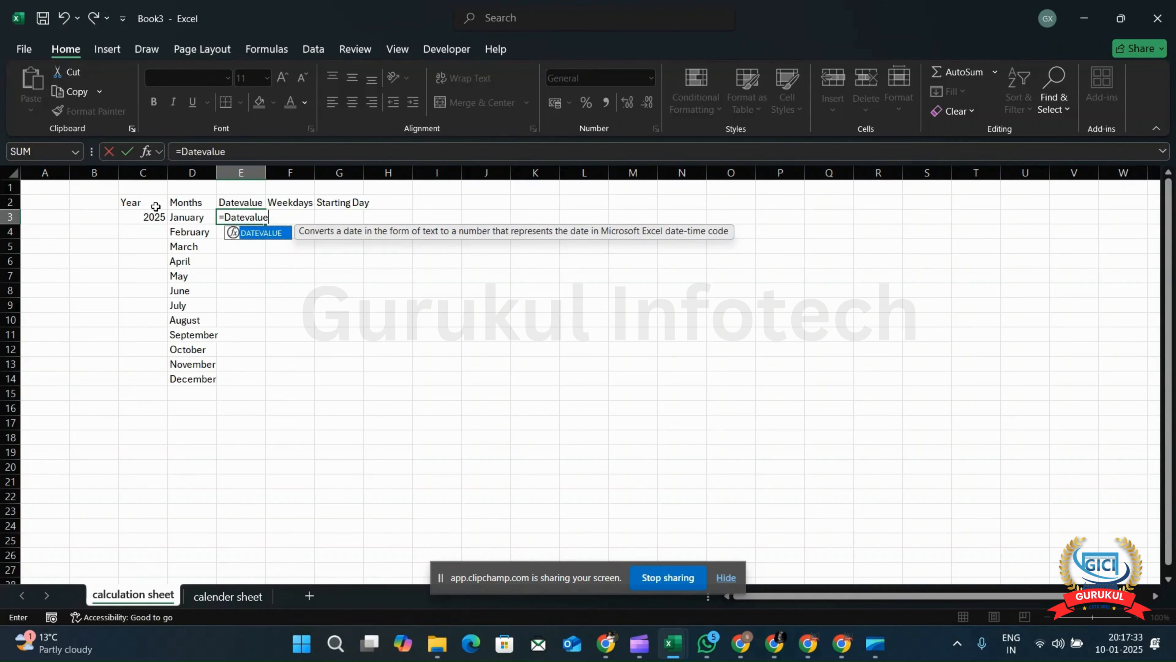
type("(")
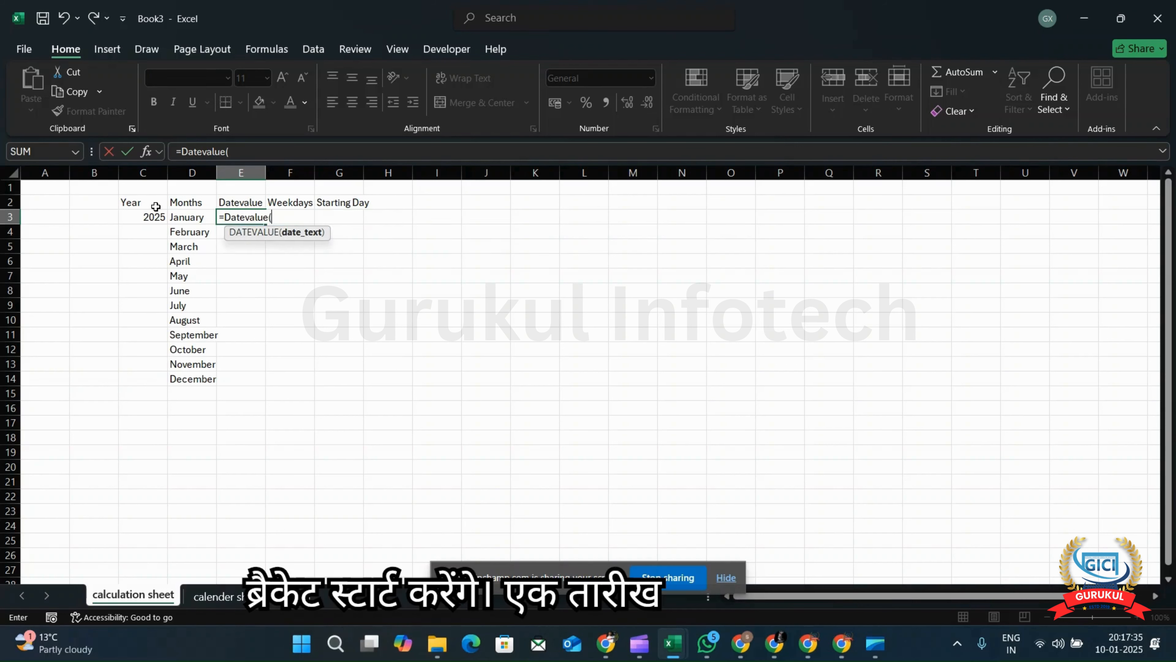
type("1&")
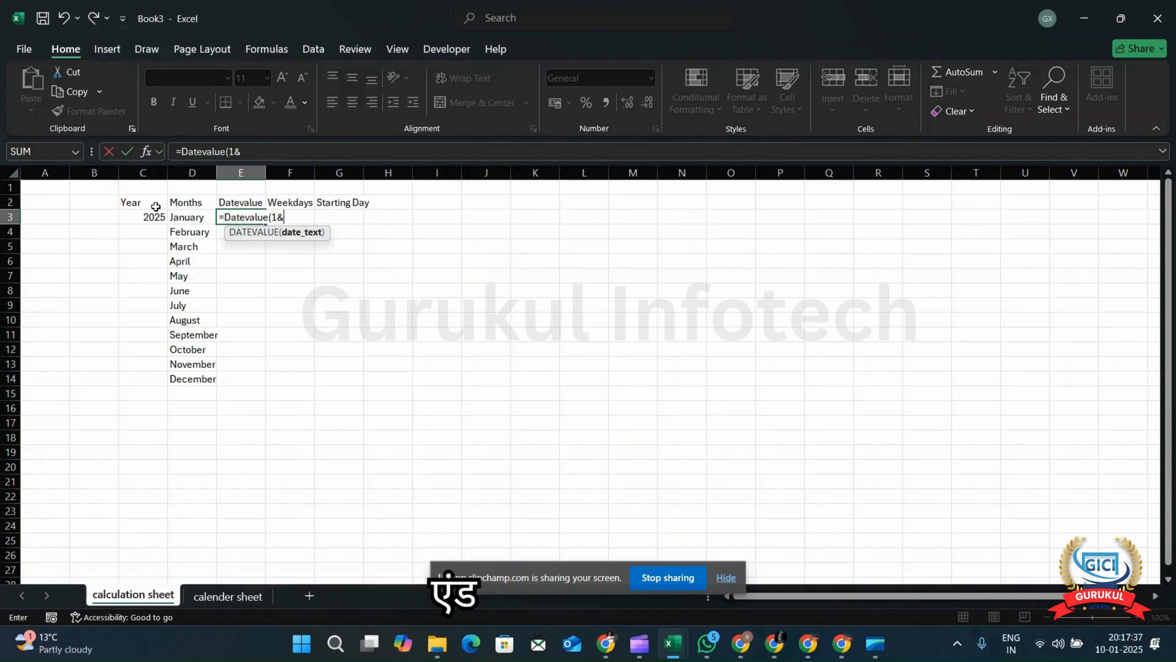
left_click(186, 217)
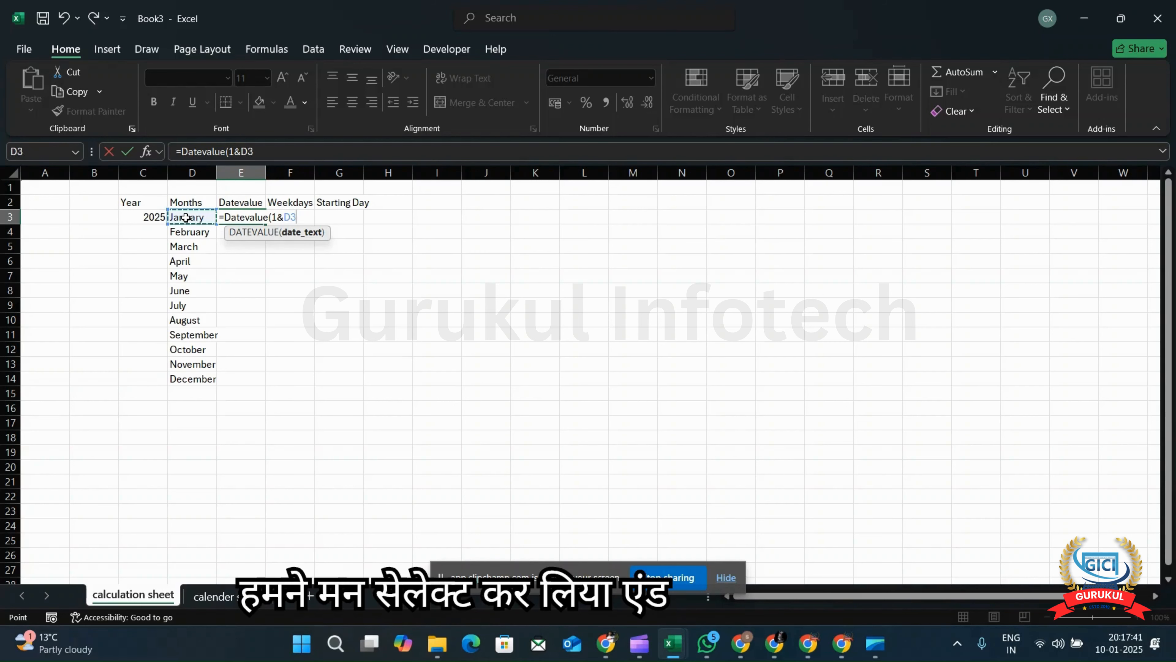
type("&")
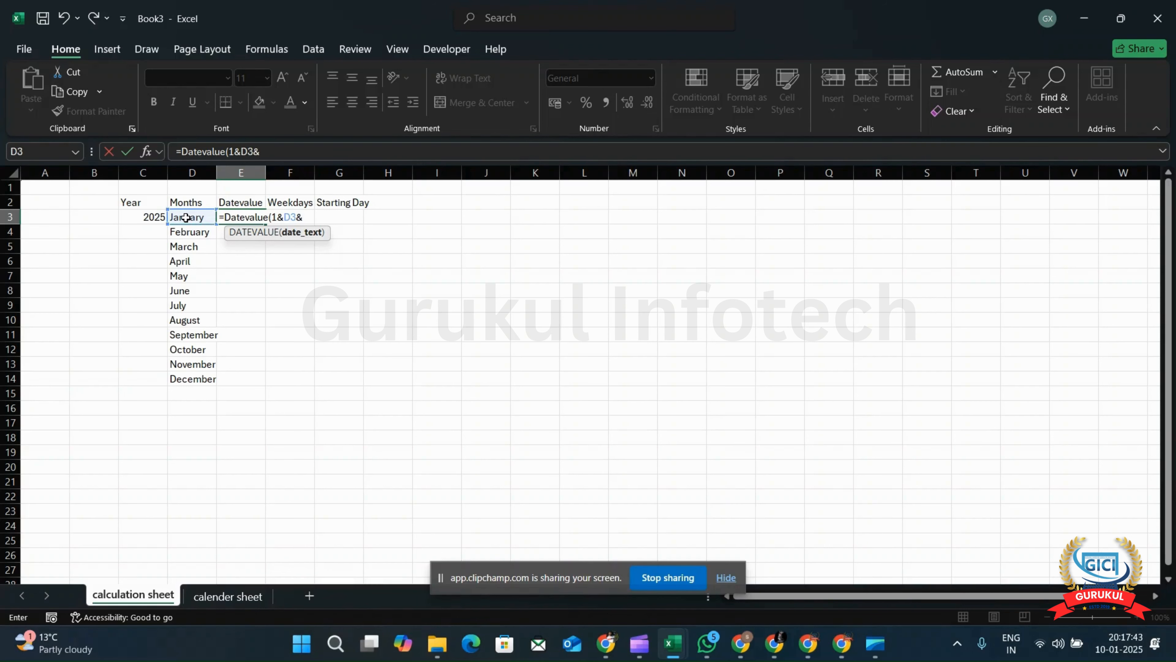
left_click(159, 216)
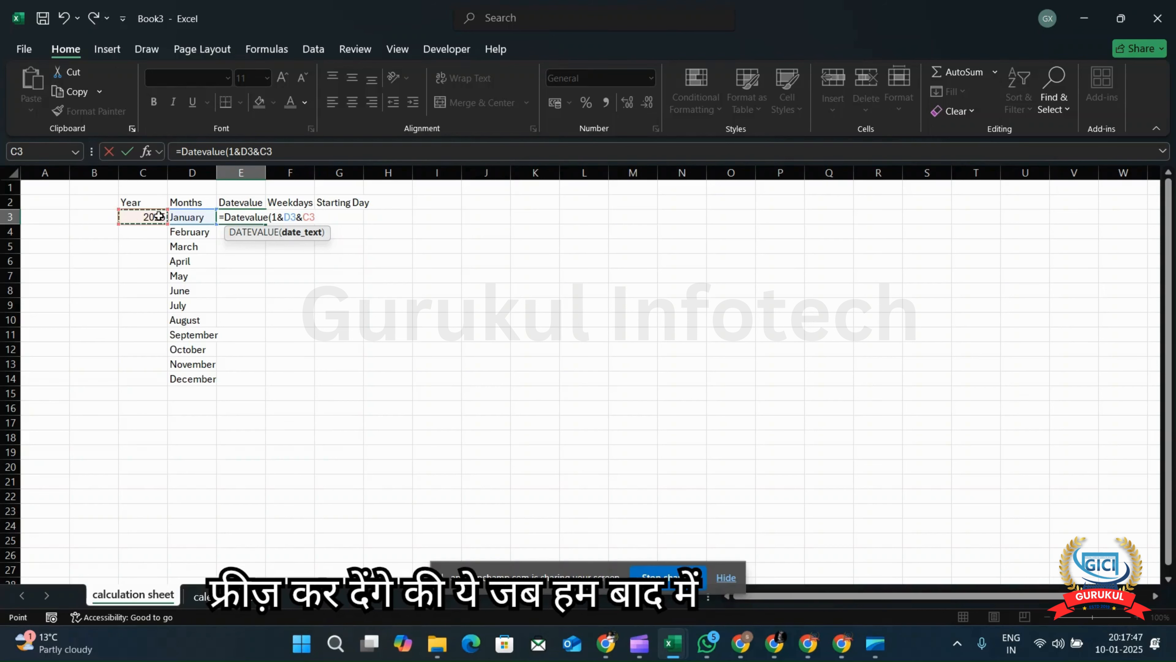
key("F4")
type(")")
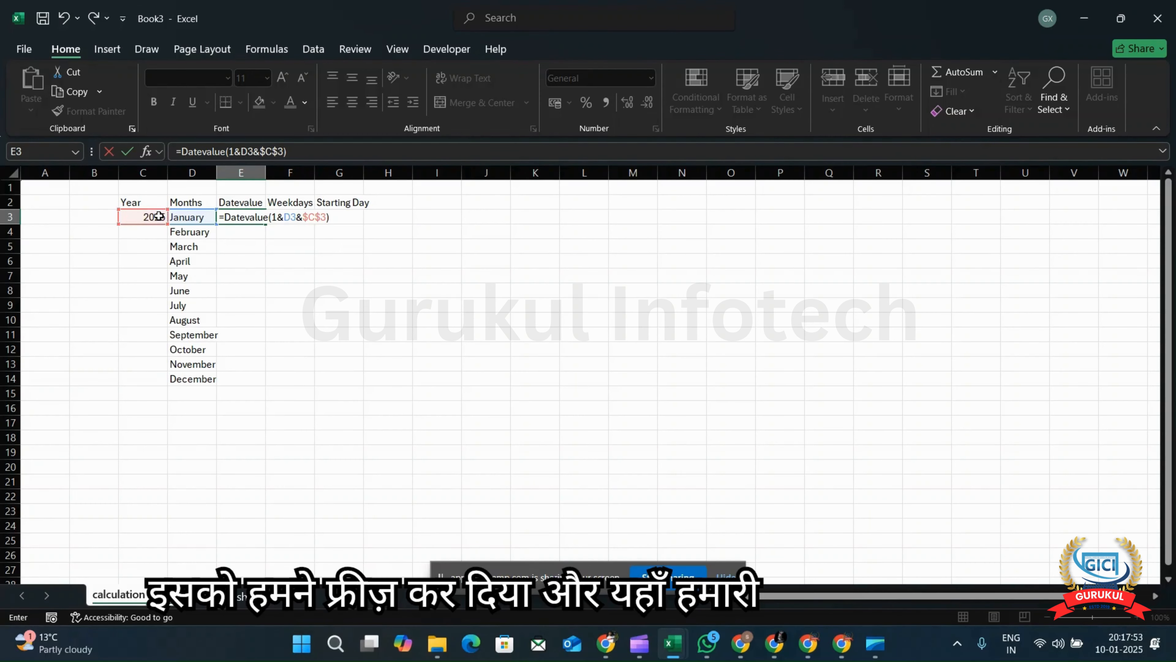
key("Return")
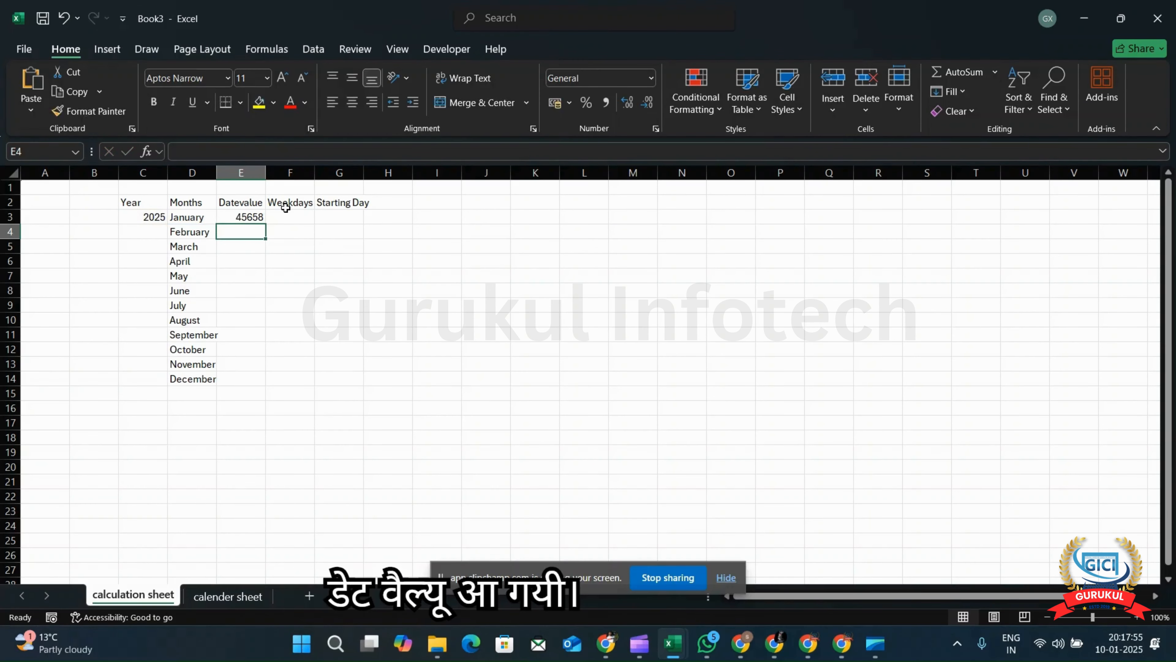
Calculate January's weekday number in cell F3 with =WEEKDAY(E3,1), counting from Sunday.
left_click(282, 217)
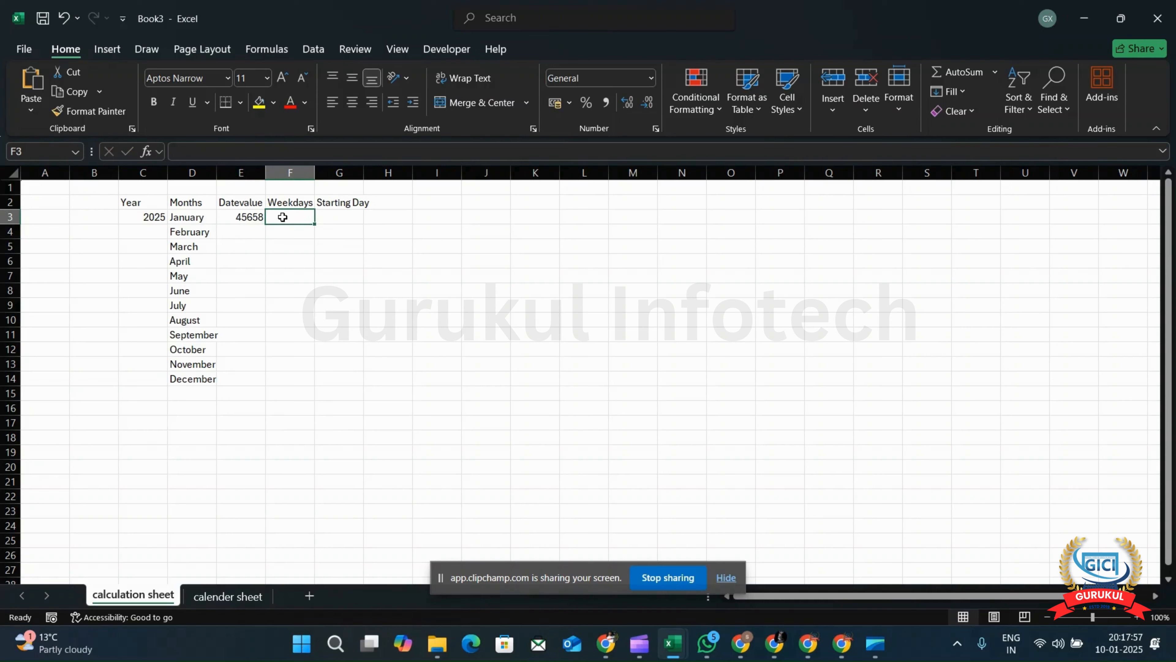
type("=")
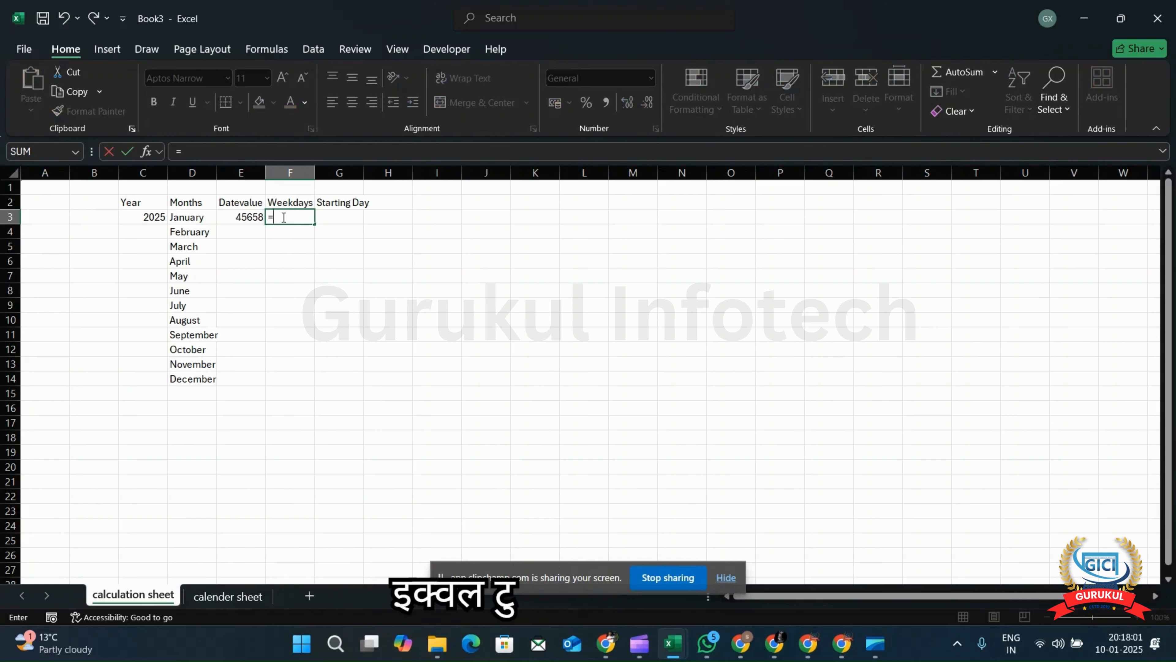
type("weekd")
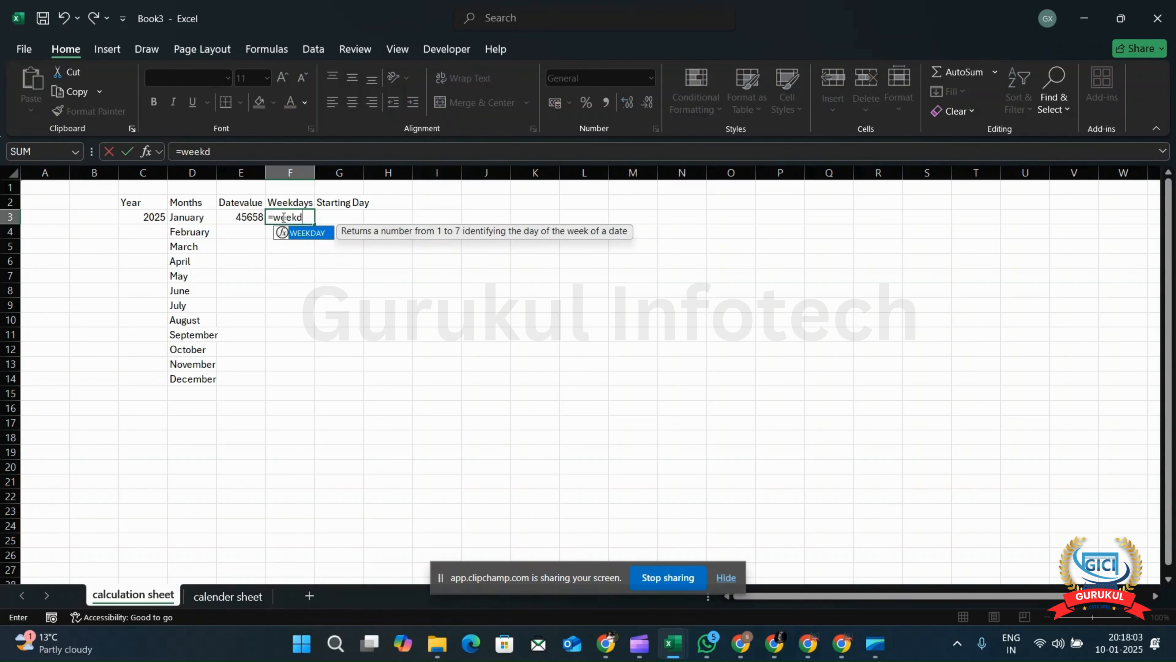
key("Tab")
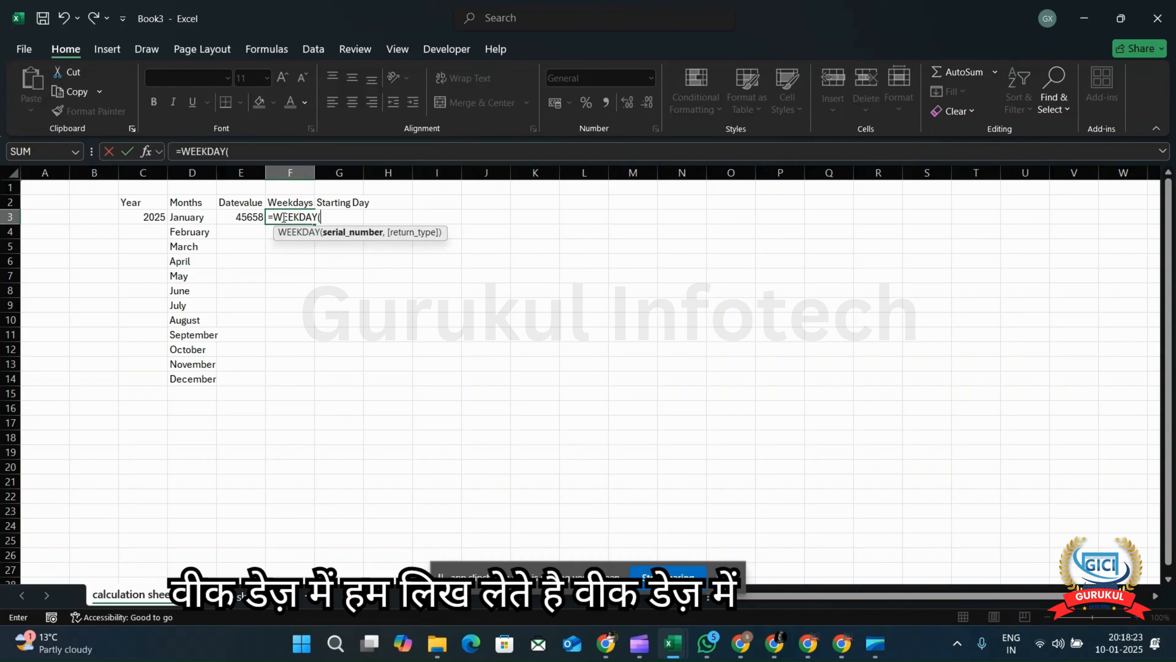
left_click(243, 214)
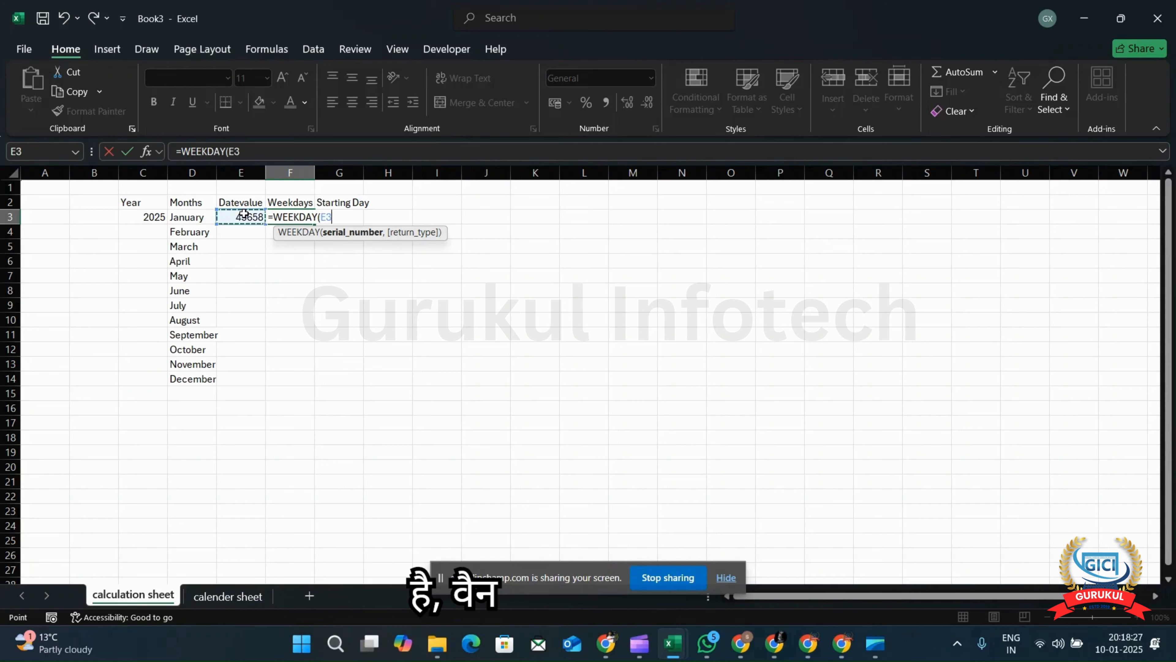
type(",1")
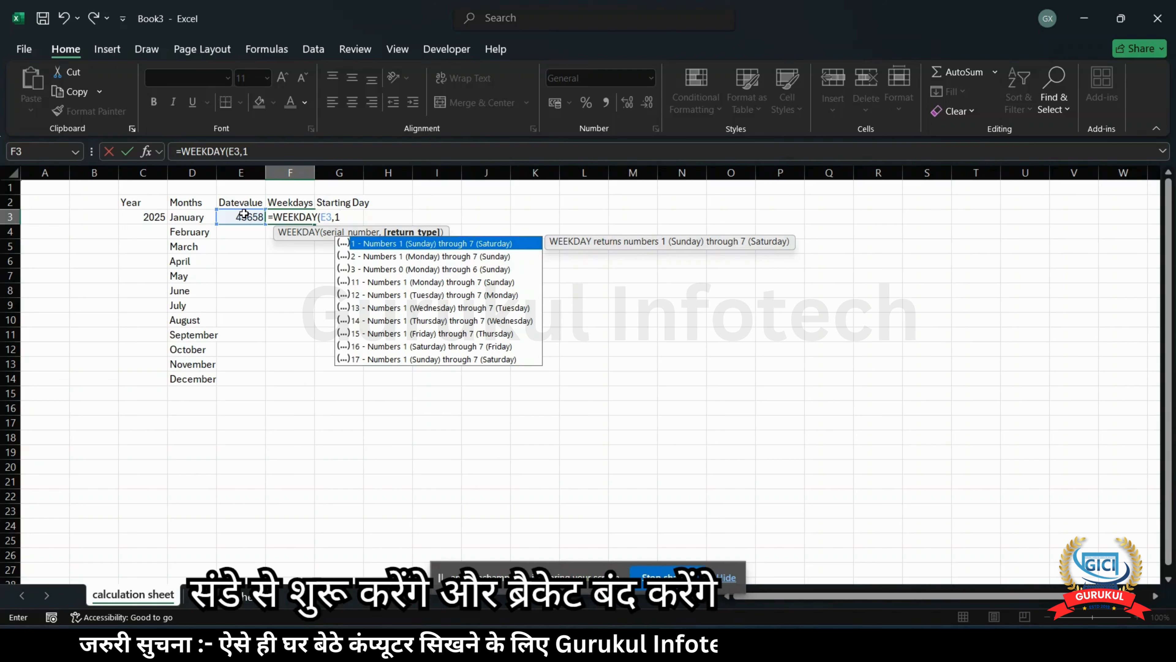
type(")")
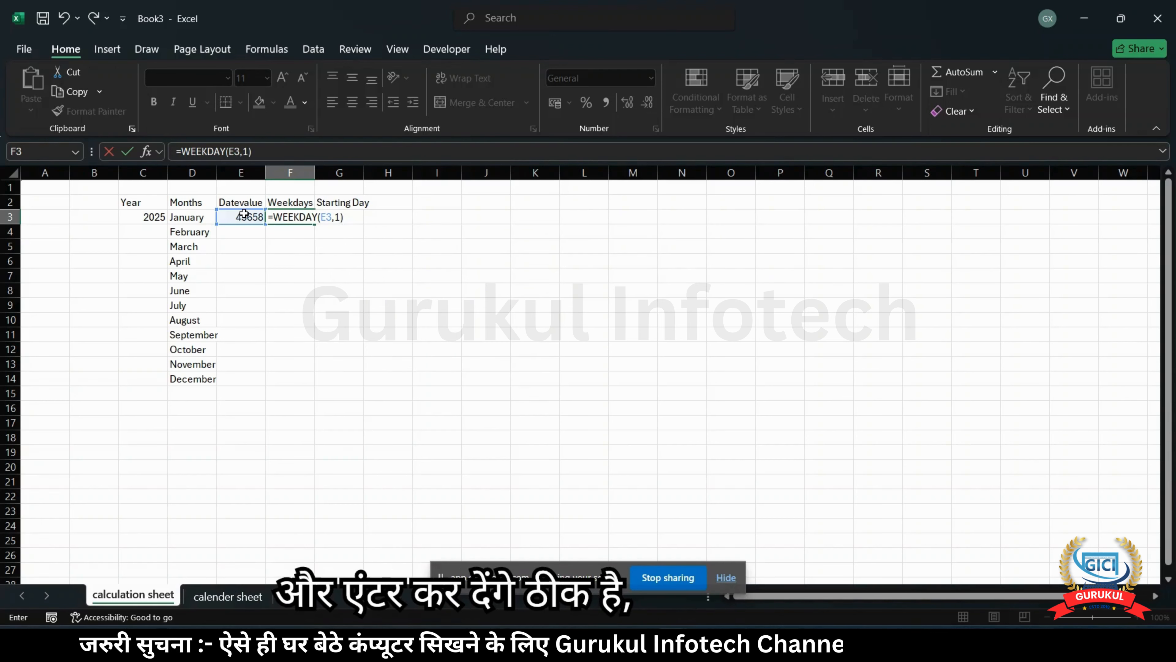
key("Return")
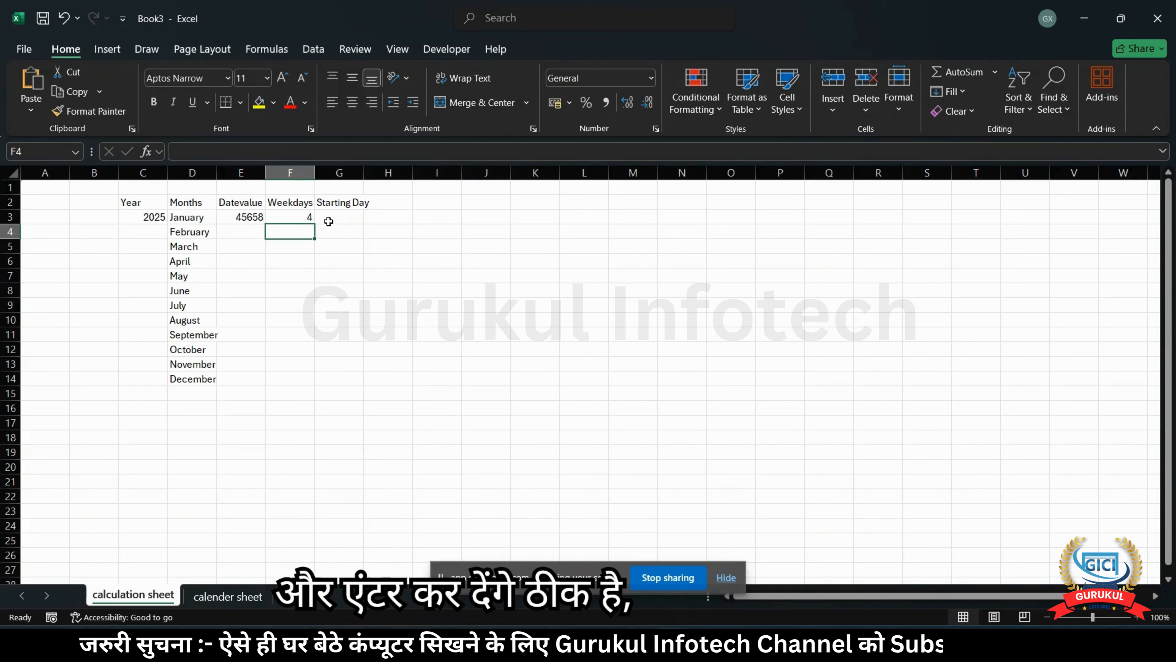
left_click(330, 217)
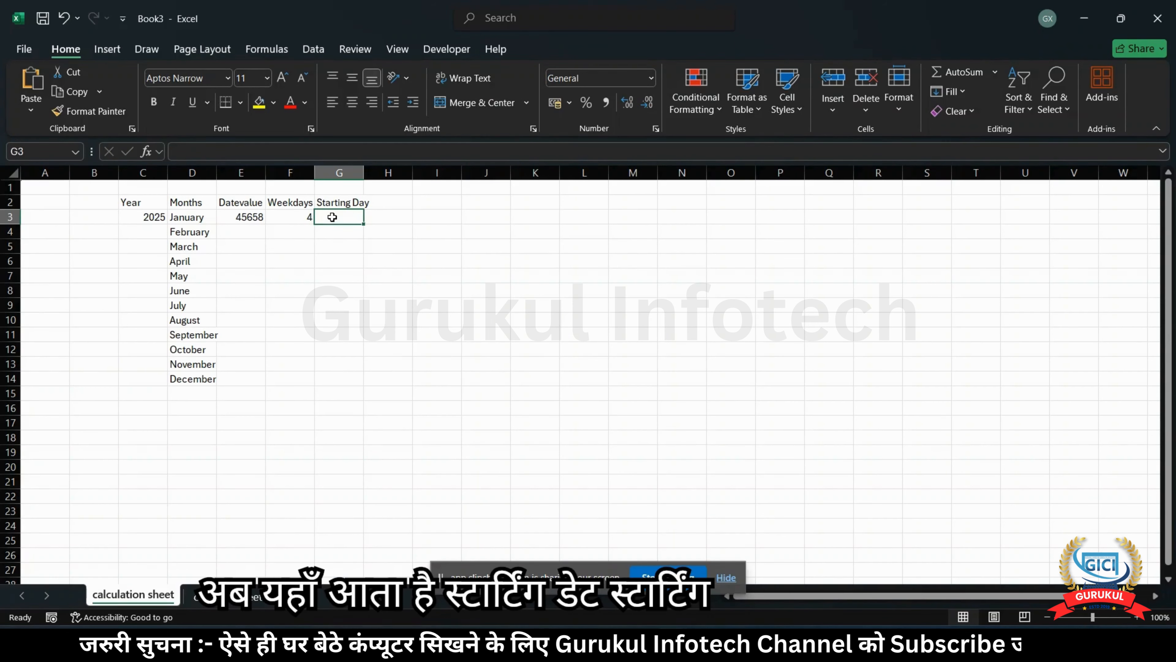
double_click(333, 217)
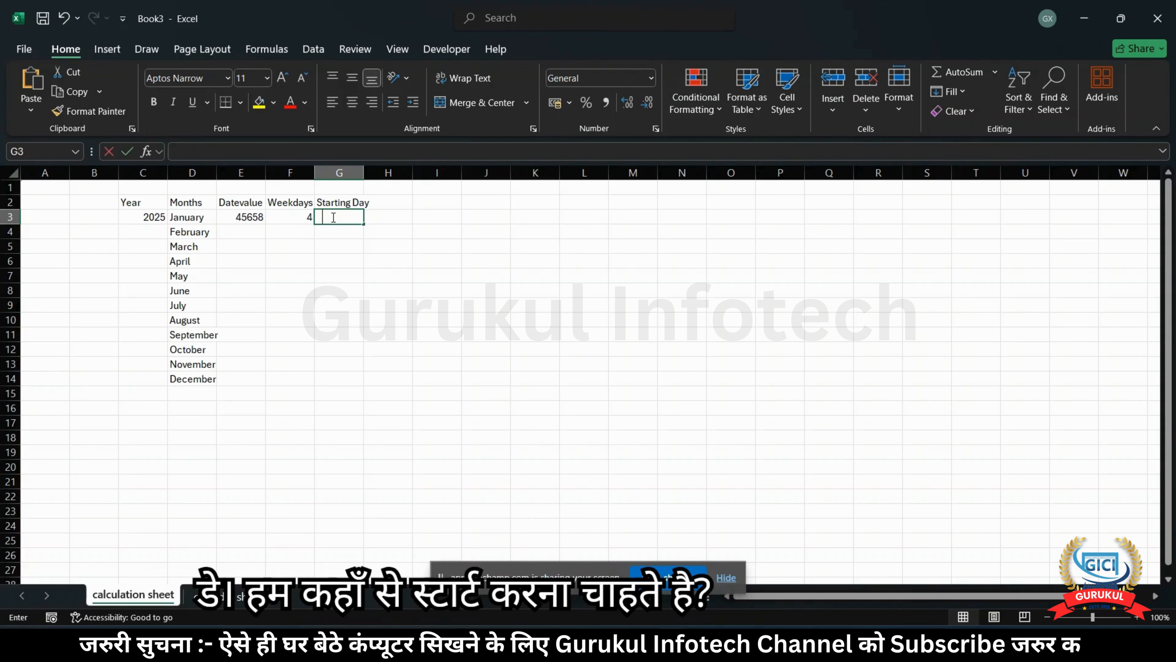
type("=")
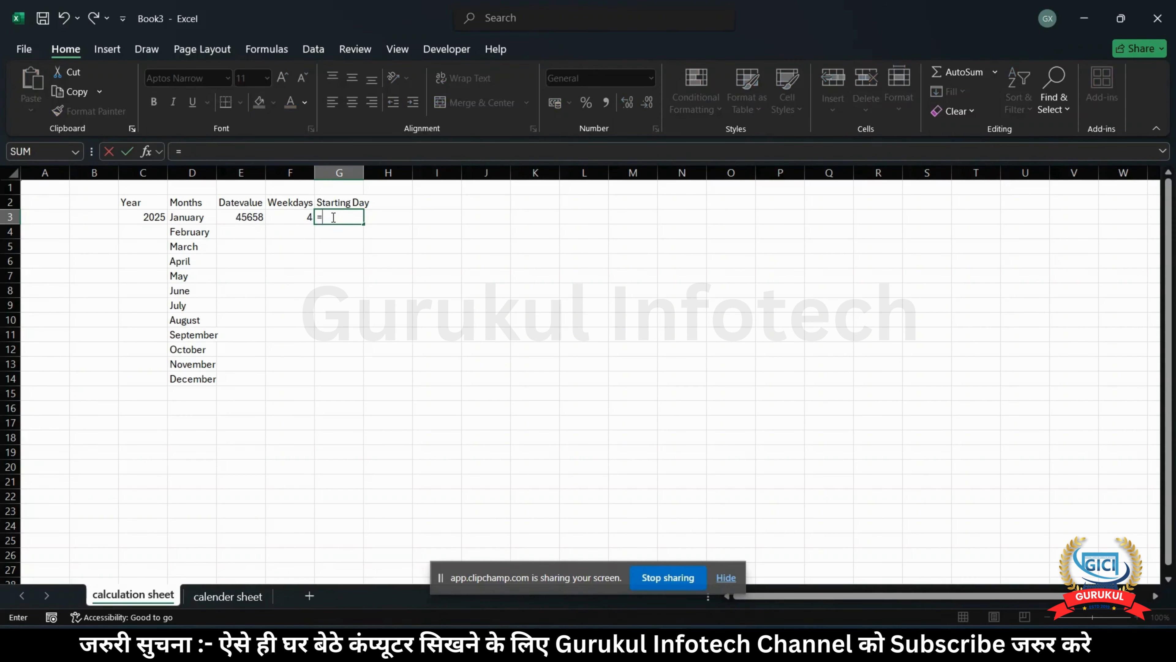
type("date")
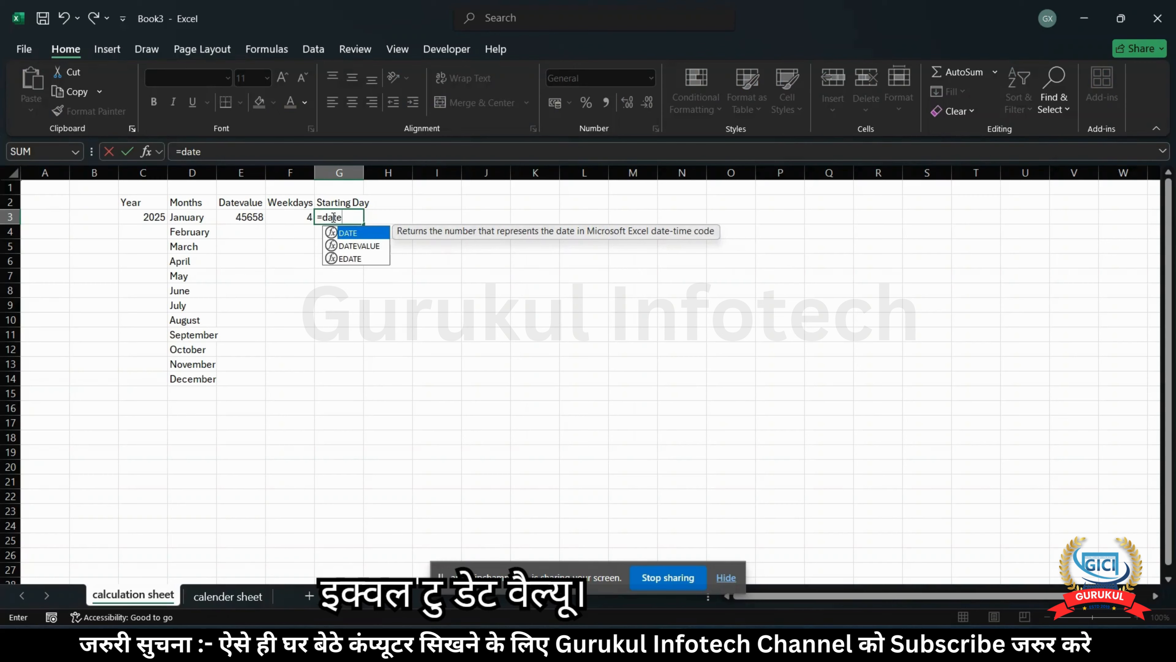
key("Down")
key("Tab")
key("BackSpace")
key("BackSpace")
key("BackSpace")
key("BackSpace")
key("BackSpace")
key("BackSpace")
key("BackSpace")
key("BackSpace")
key("BackSpace")
key("BackSpace")
key("BackSpace")
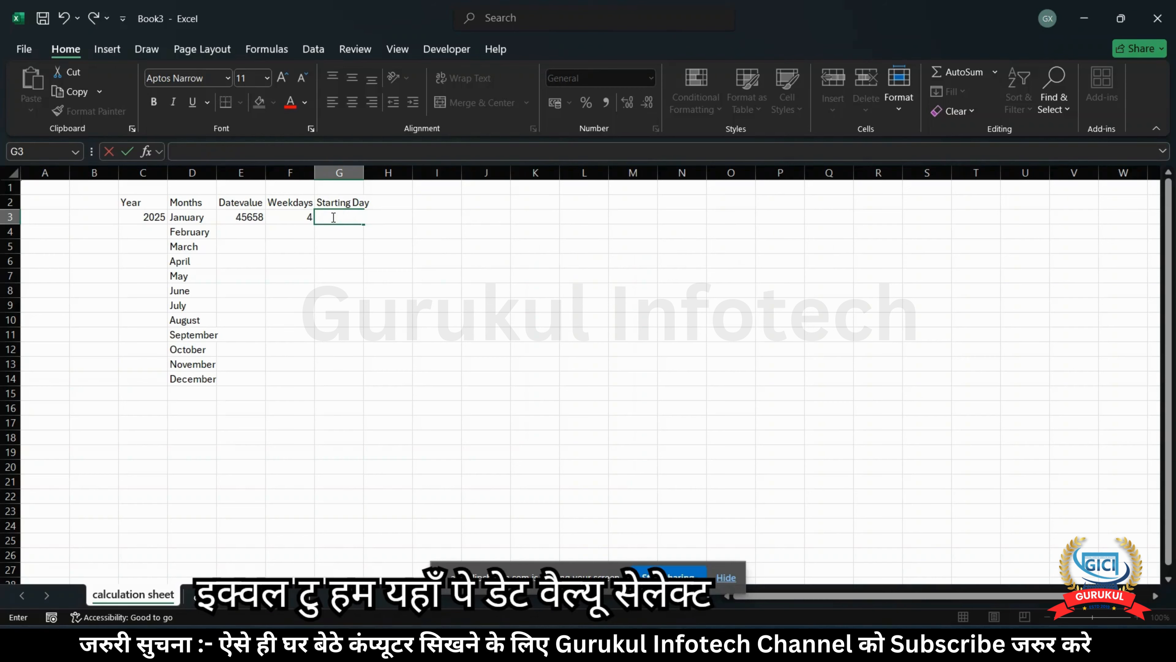
Calculate January's starting day in cell G3 with =E3-F3+1.
type("=")
left_click(245, 215)
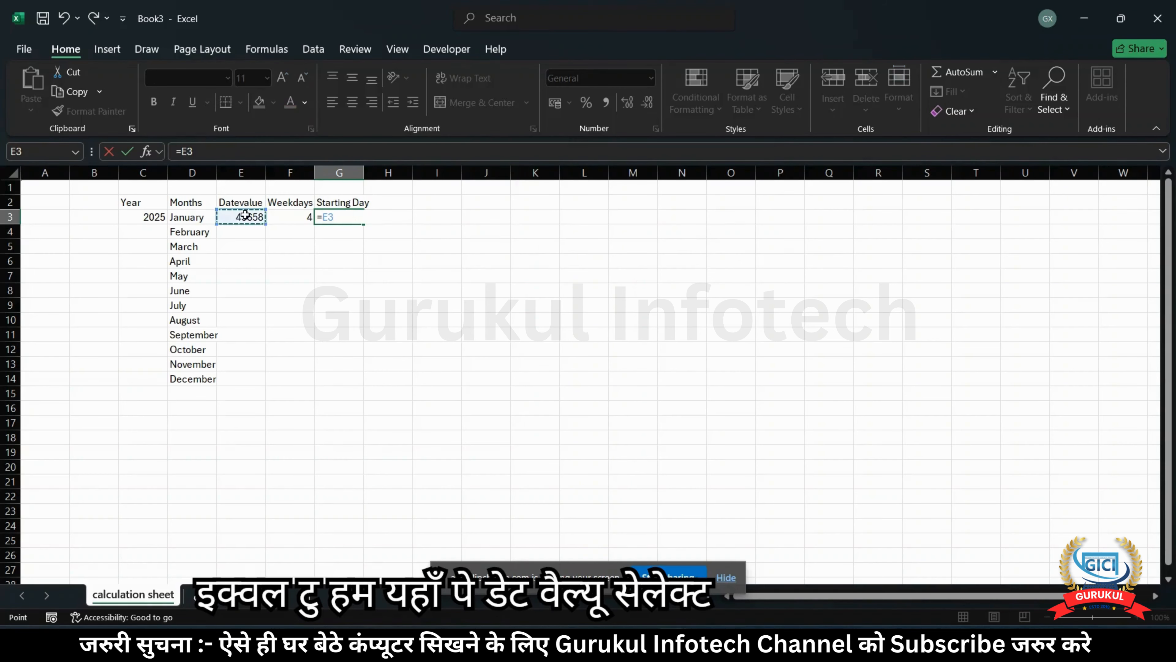
type("-")
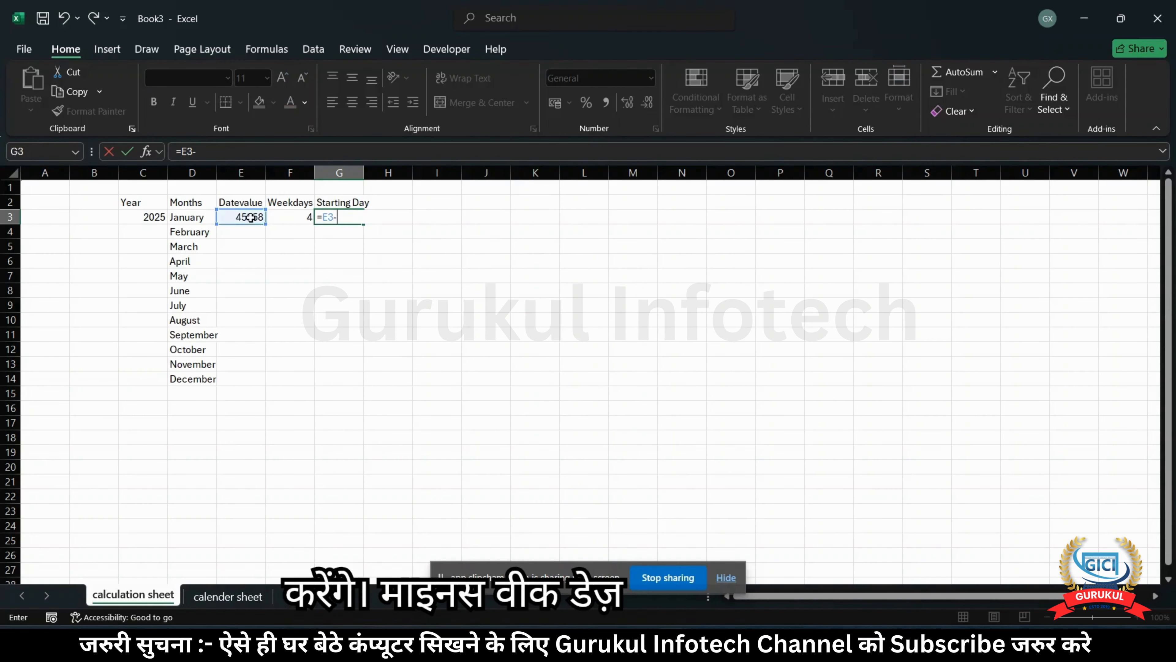
left_click(285, 215)
type("+1")
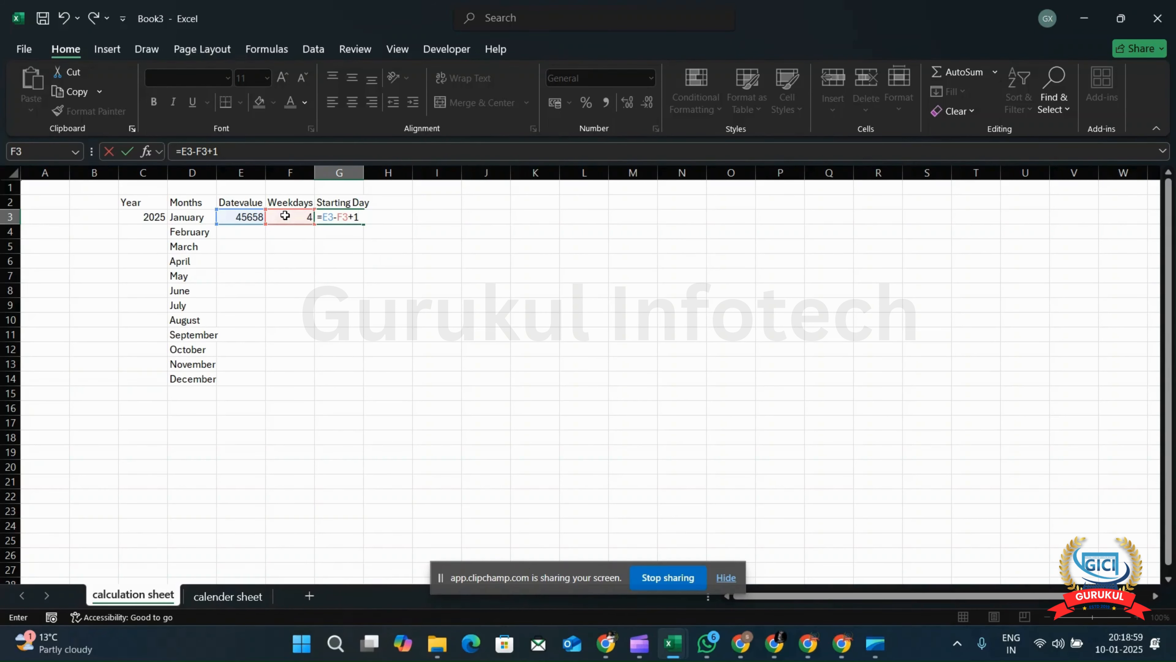
key("Return")
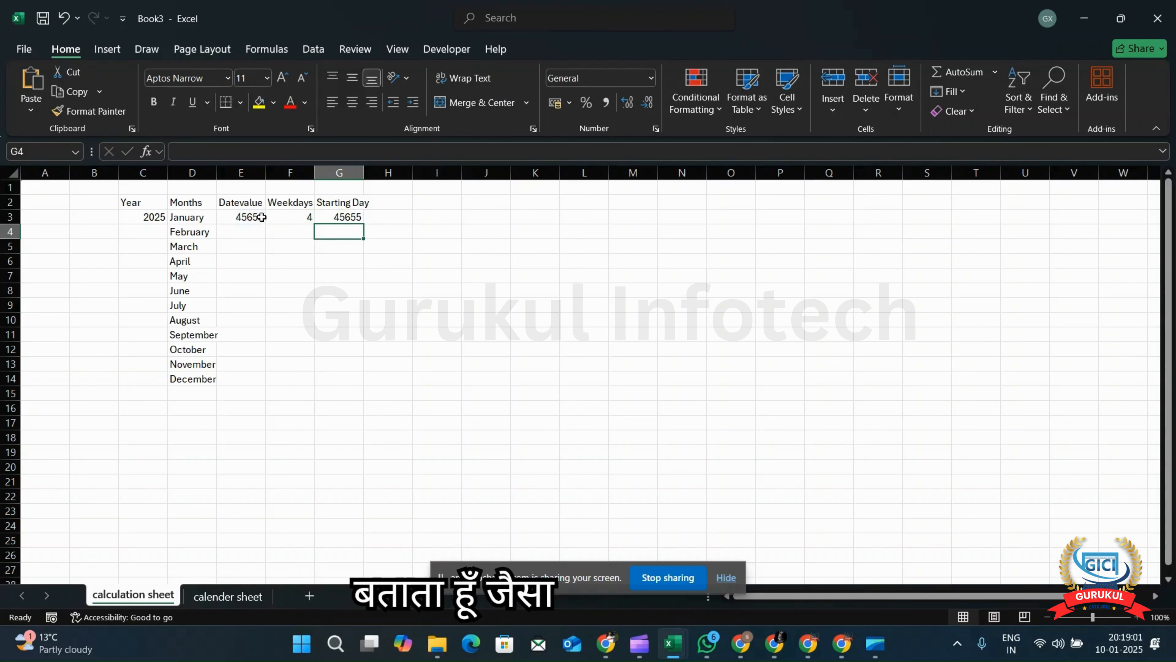
Copy January's date value, weekday and starting day formulas from row 3 down to December in row 14.
left_click(260, 217)
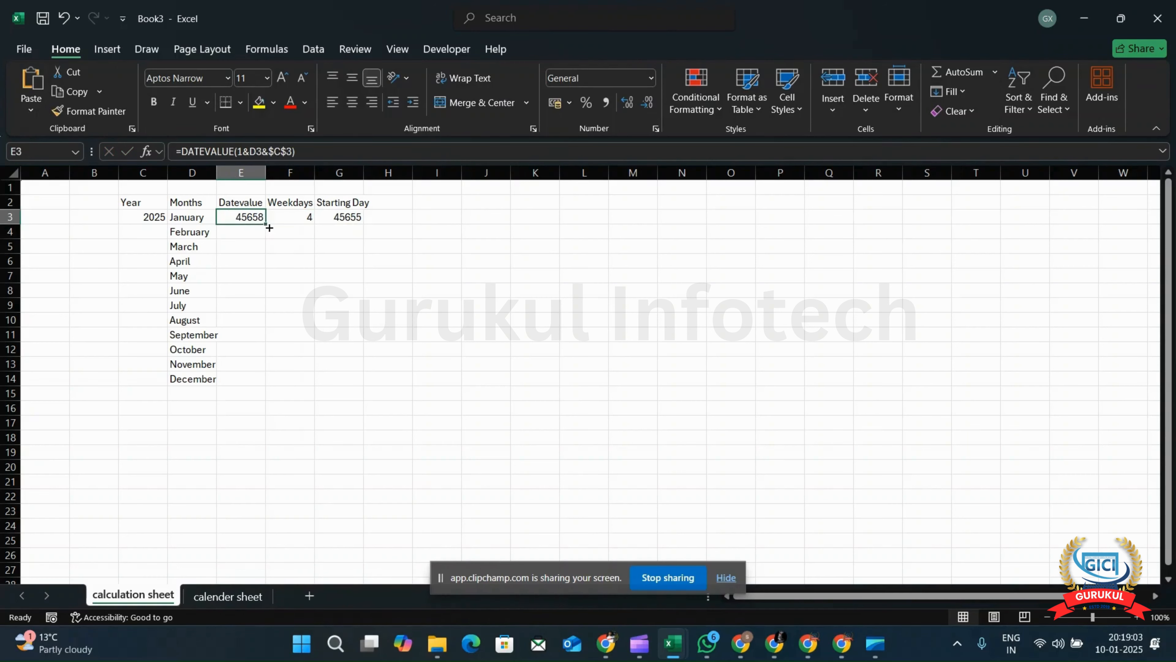
left_click_drag(269, 228, 241, 384)
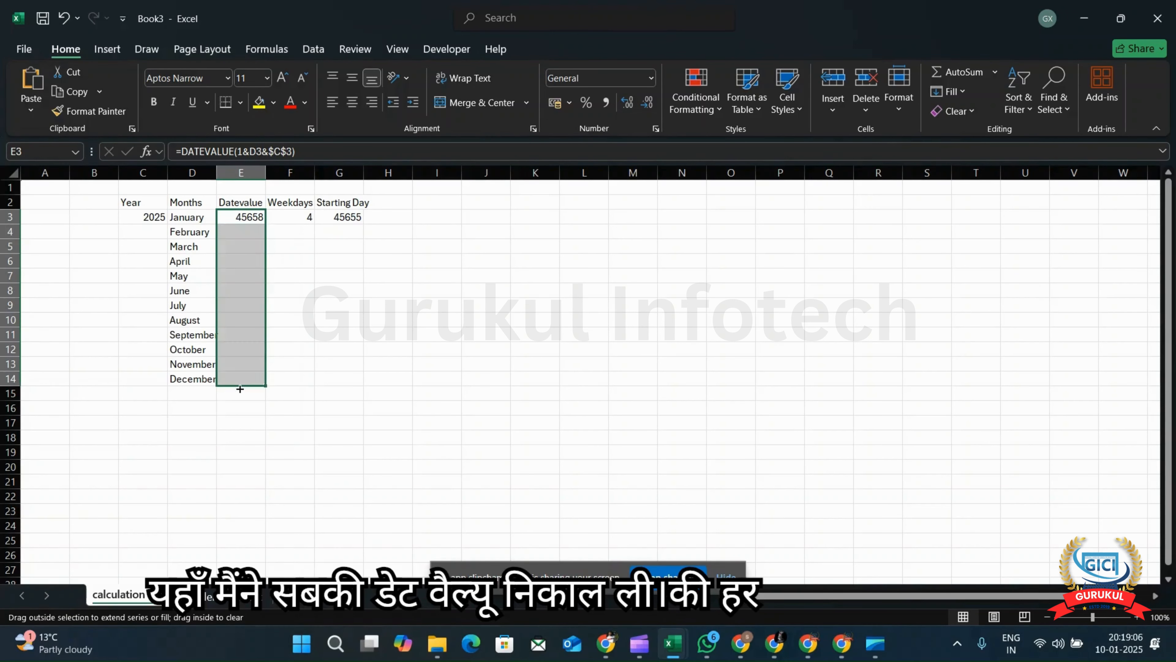
left_click(302, 214)
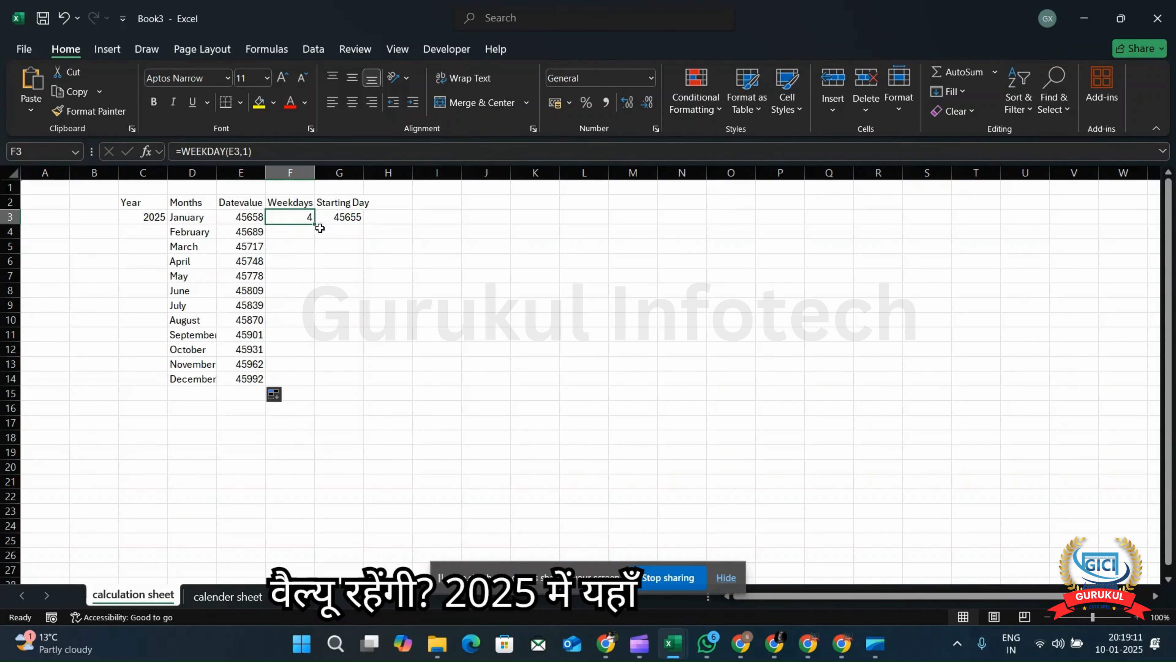
left_click_drag(315, 225, 304, 379)
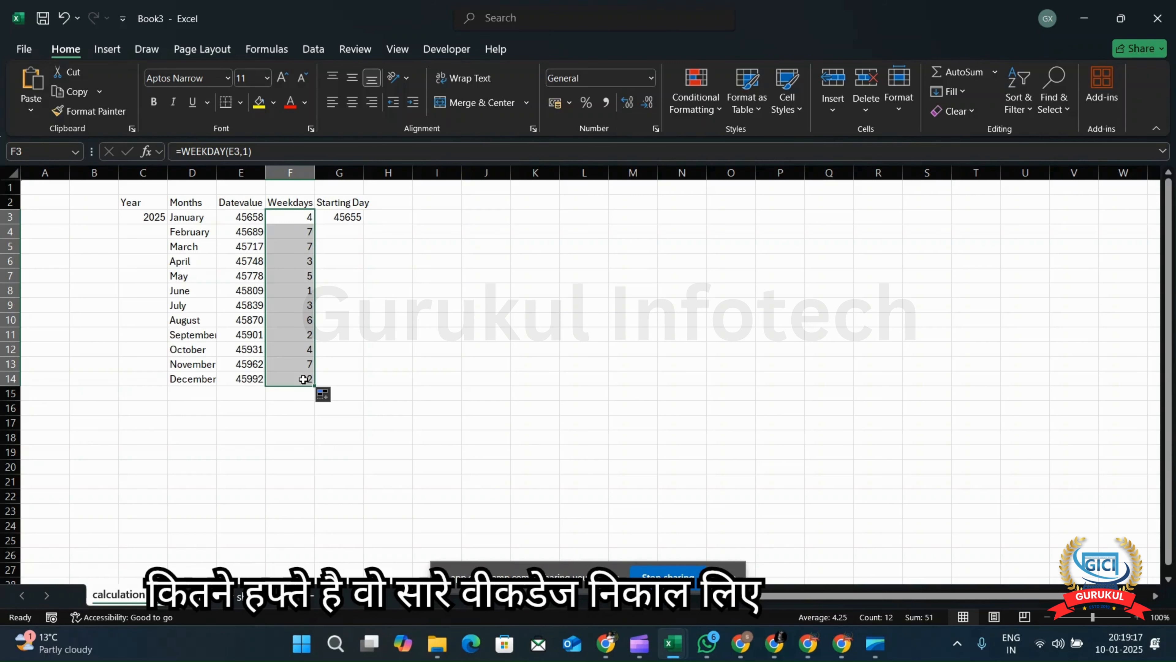
left_click(335, 219)
left_click_drag(366, 228, 346, 386)
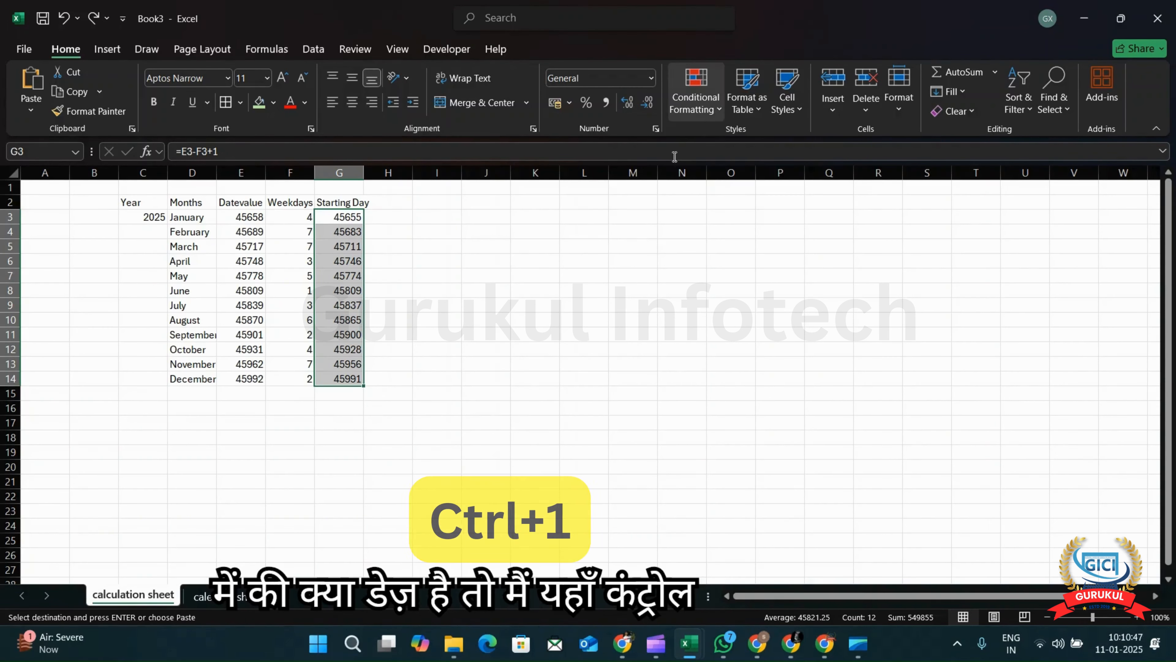
Apply the custom number format dddd to the starting days in G3:G14 so they display as full weekday names.
key("ctrl+1")
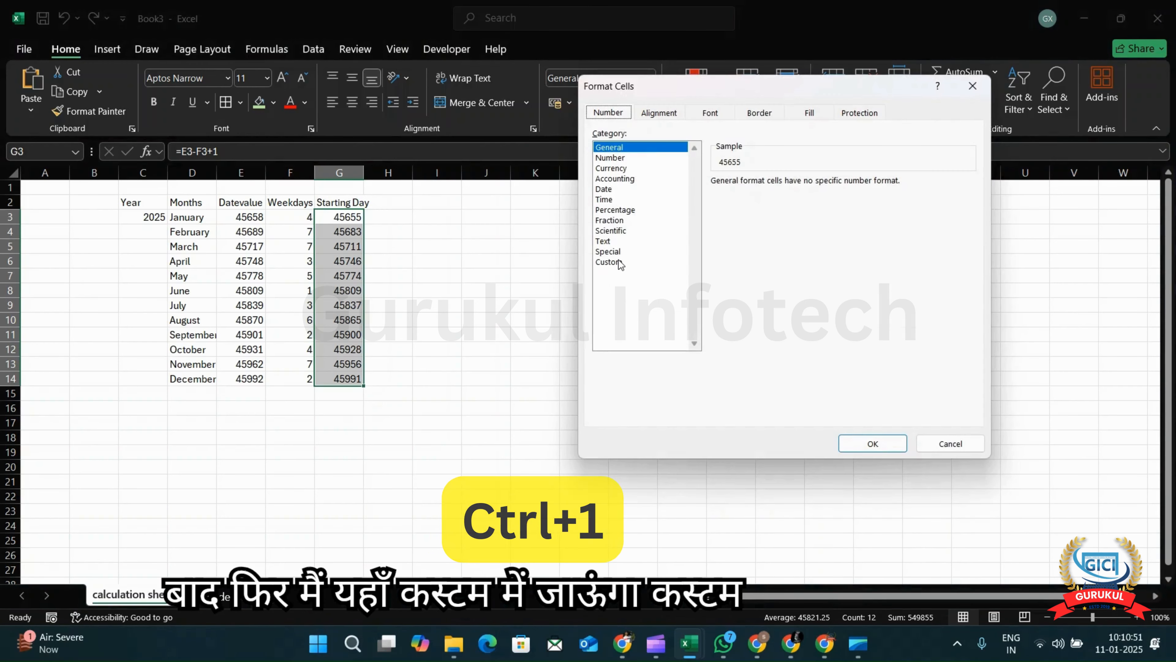
left_click(618, 261)
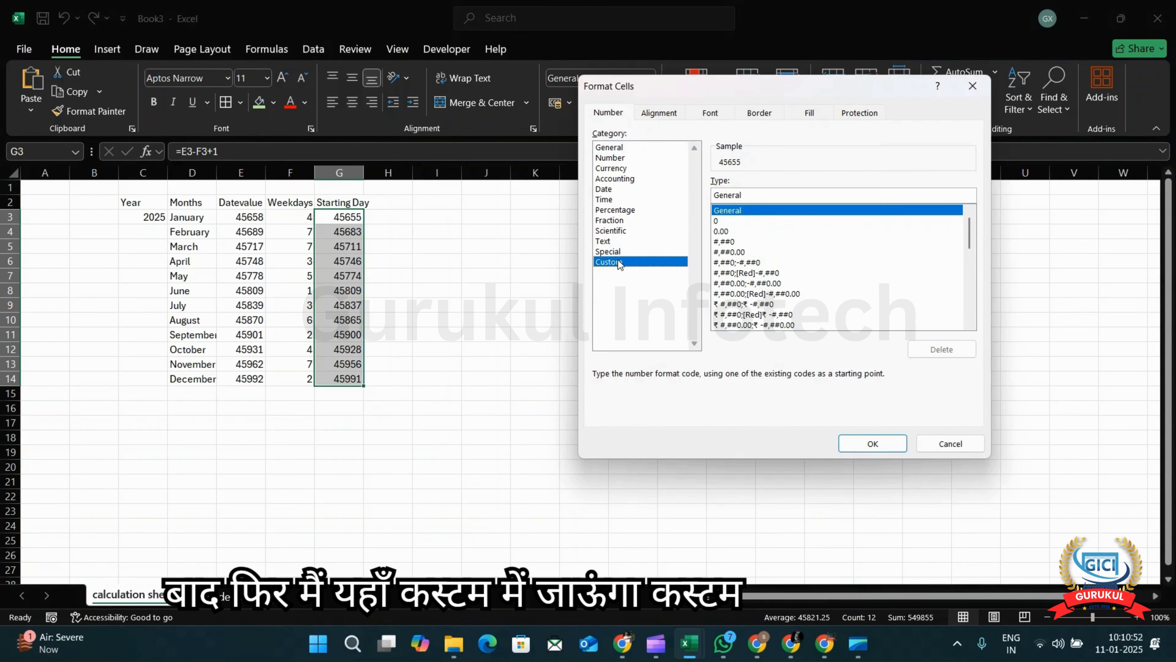
double_click(745, 194)
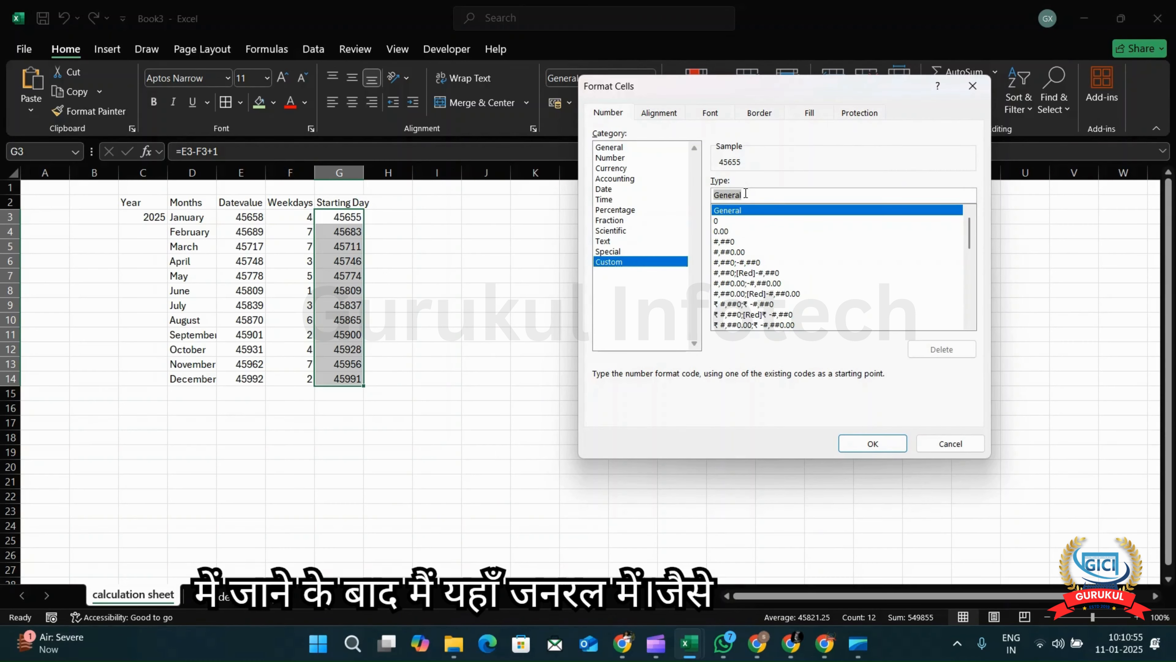
type("ddd")
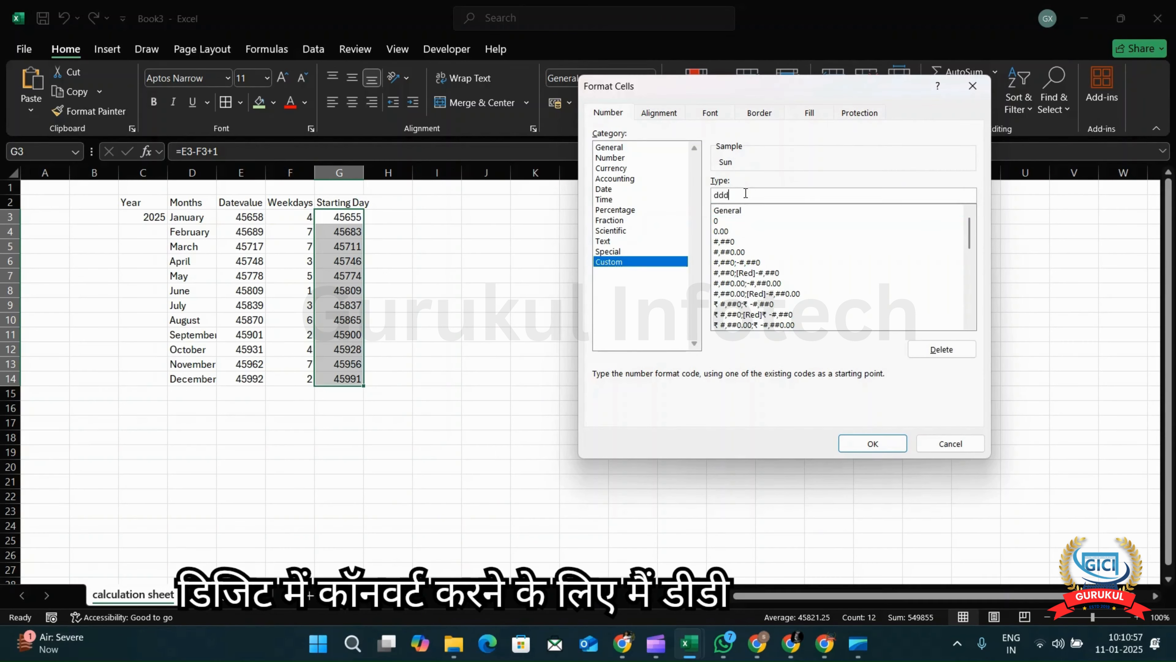
type("d")
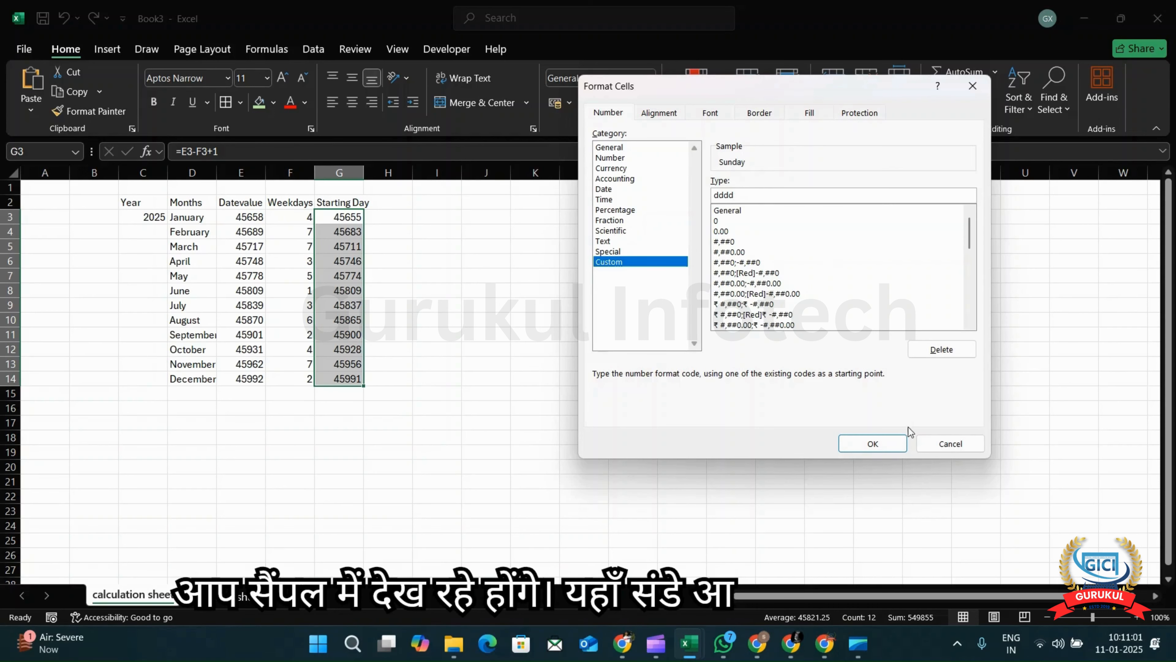
left_click(873, 443)
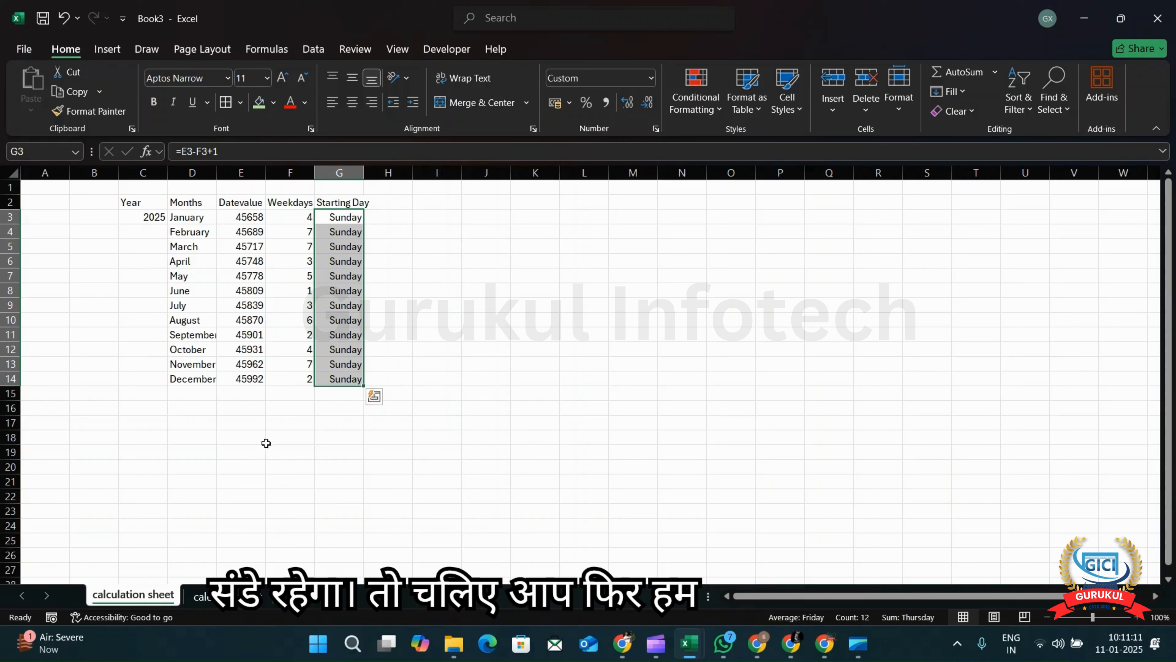
left_click(350, 378)
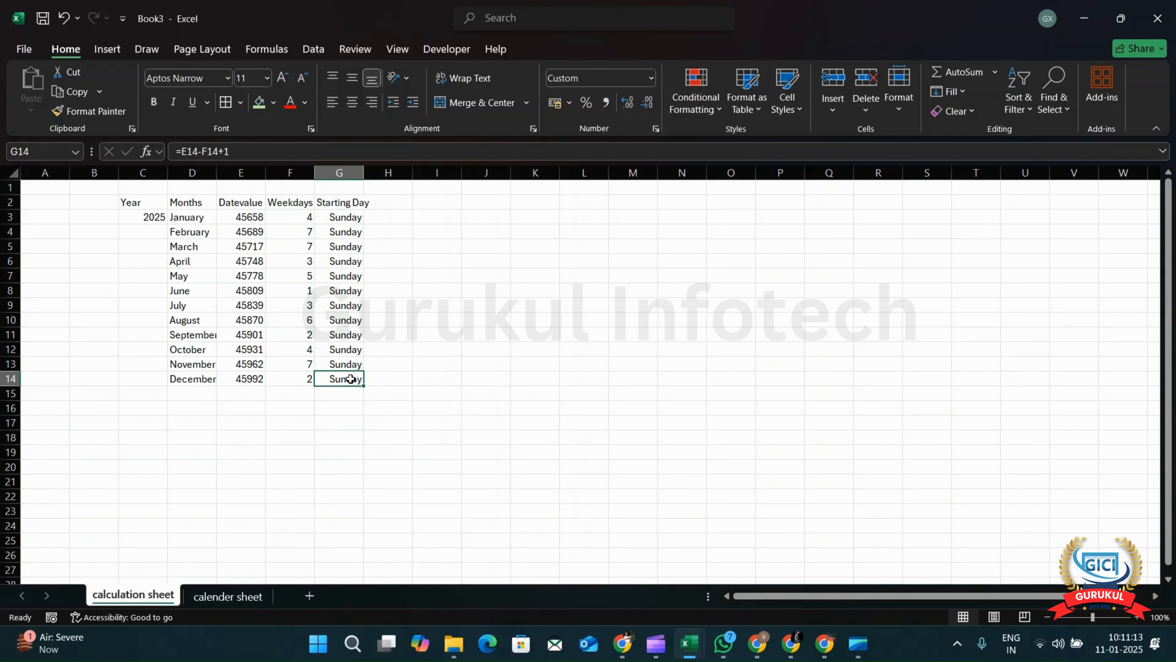
Enter the month heading January in cell B3 of the calender sheet, below the year.
left_click(235, 595)
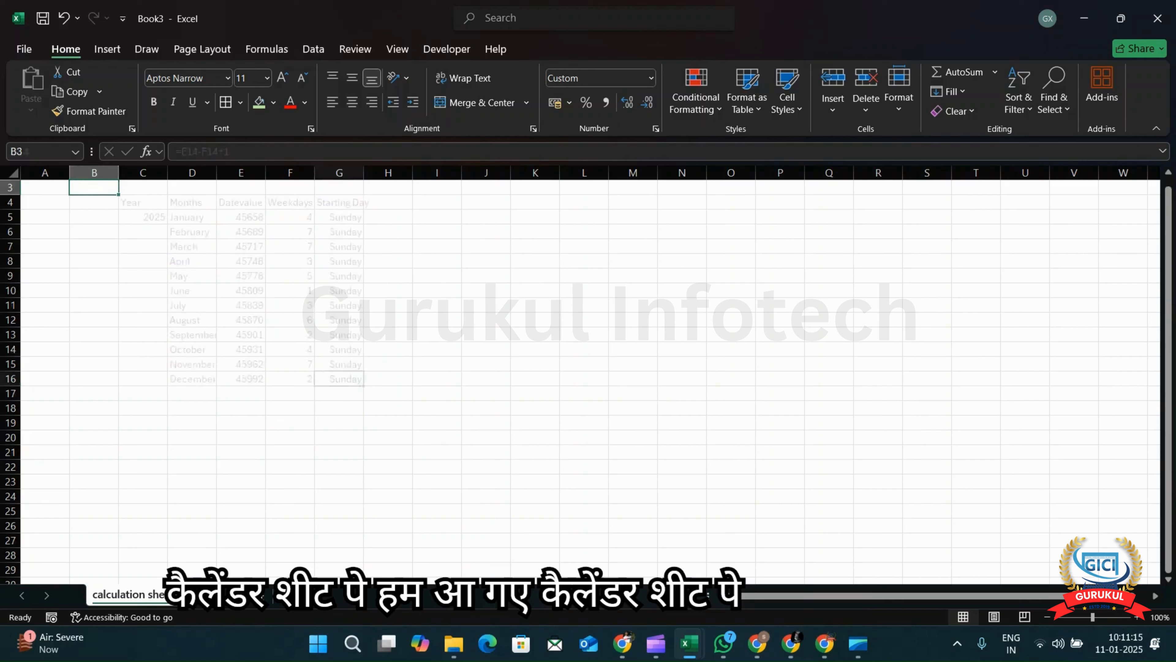
scroll(202, 326, "up", 1)
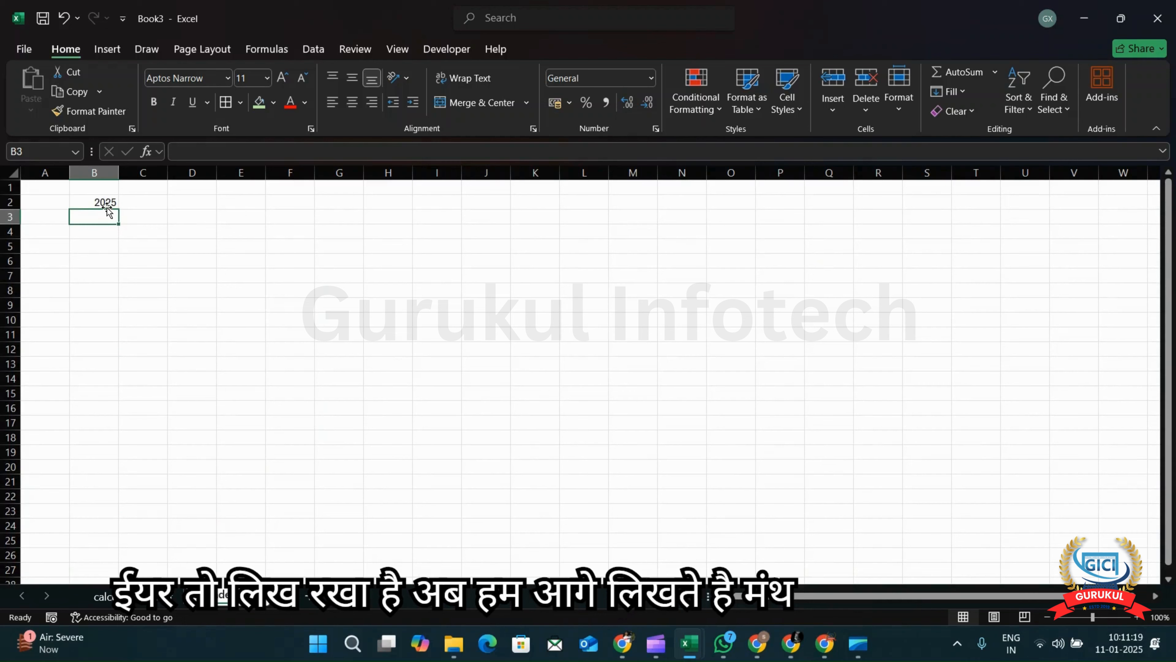
type("J")
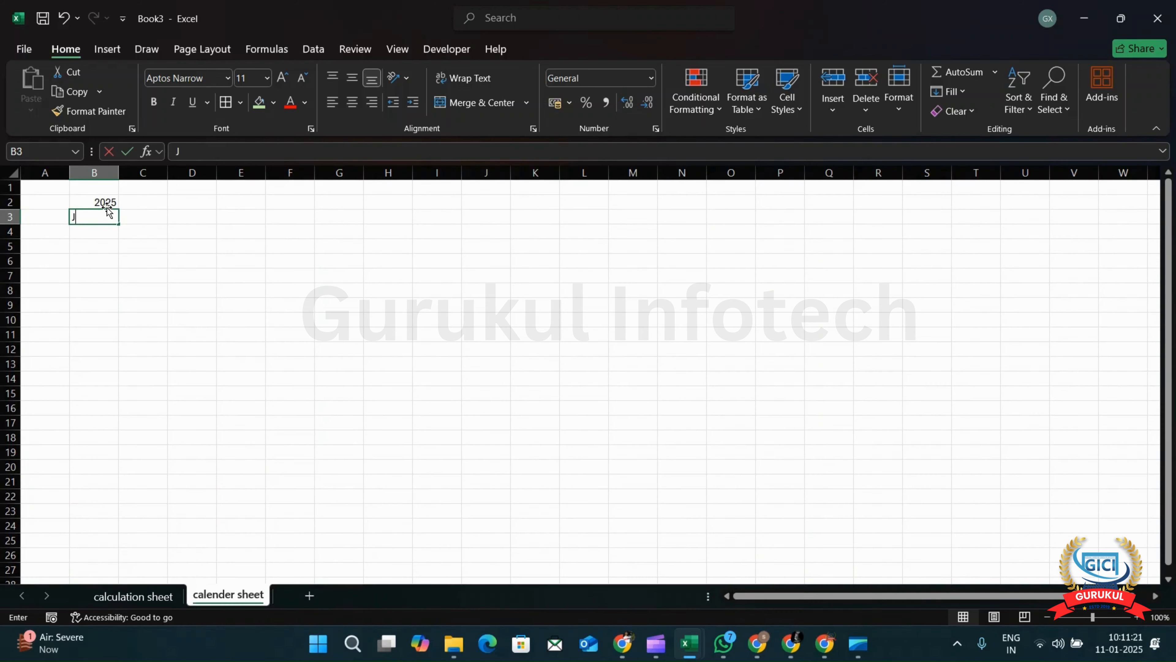
type("anuary")
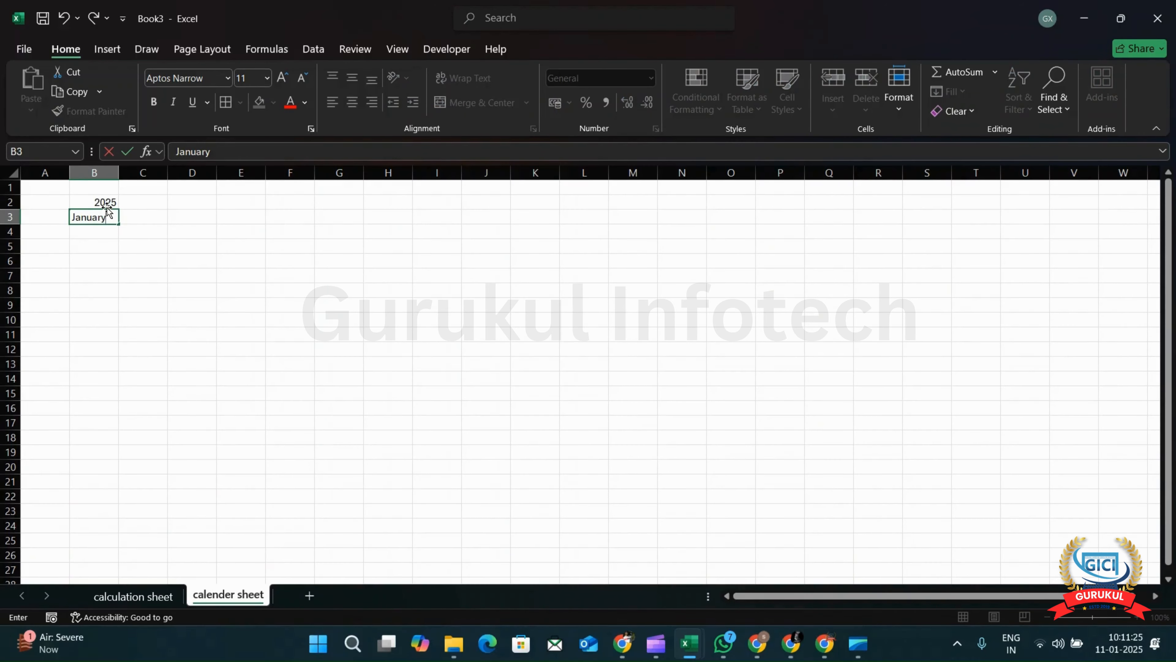
key("Return")
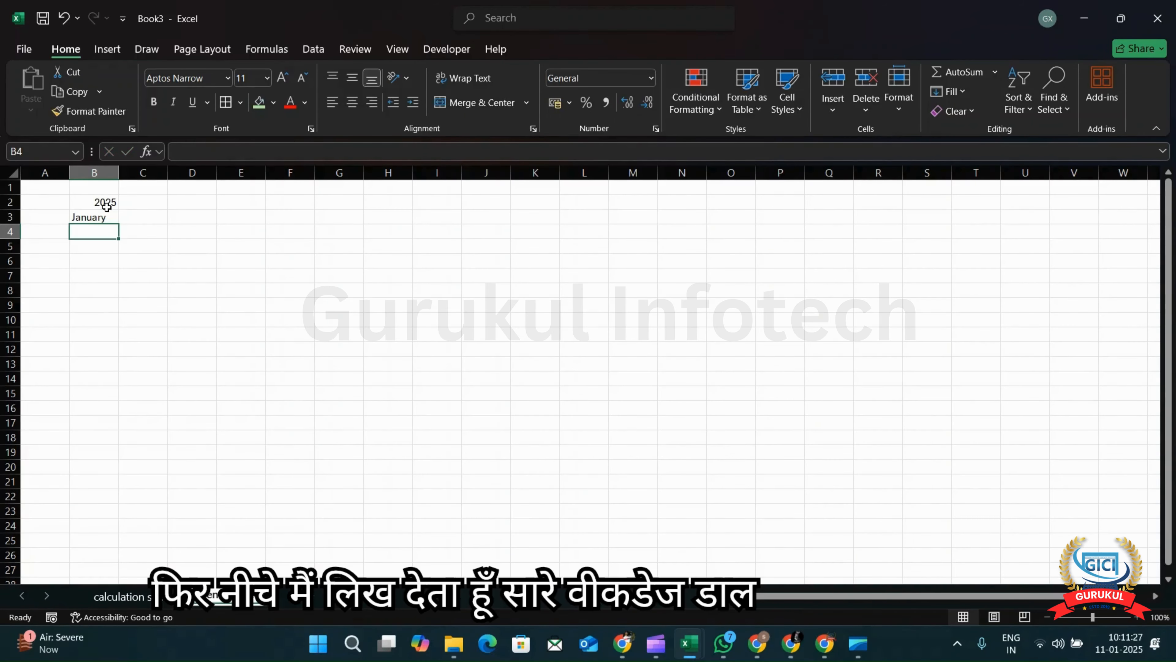
Enter Sun in cell B4 under January and fill the weekday series across to I4.
type("Sun")
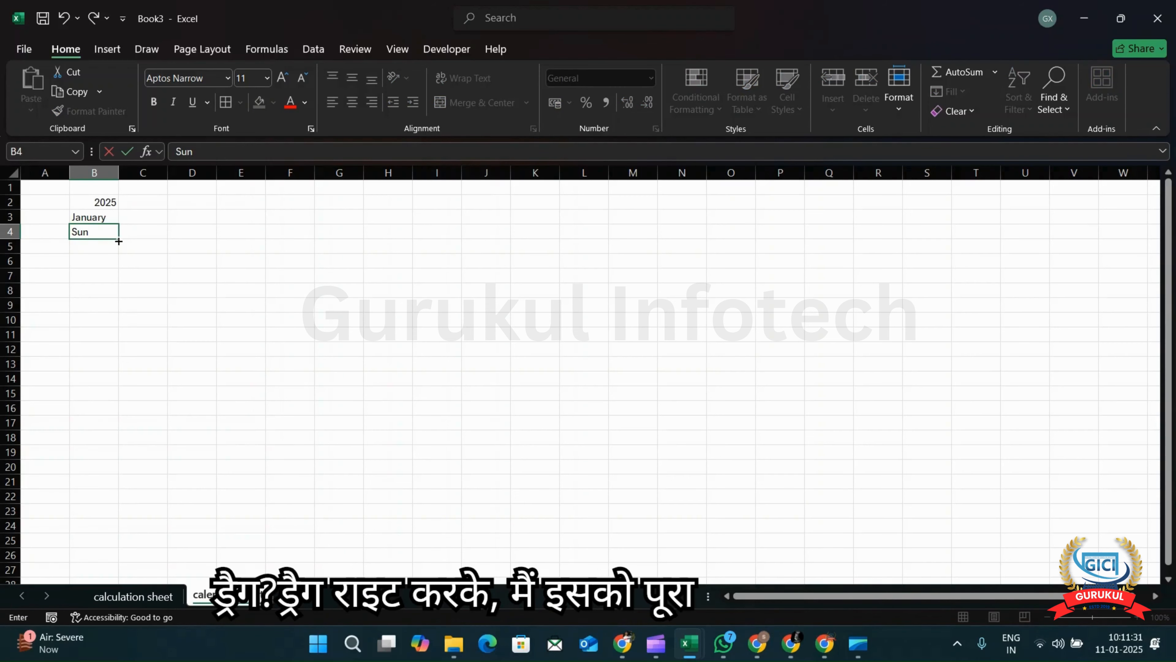
left_click_drag(119, 241, 445, 242)
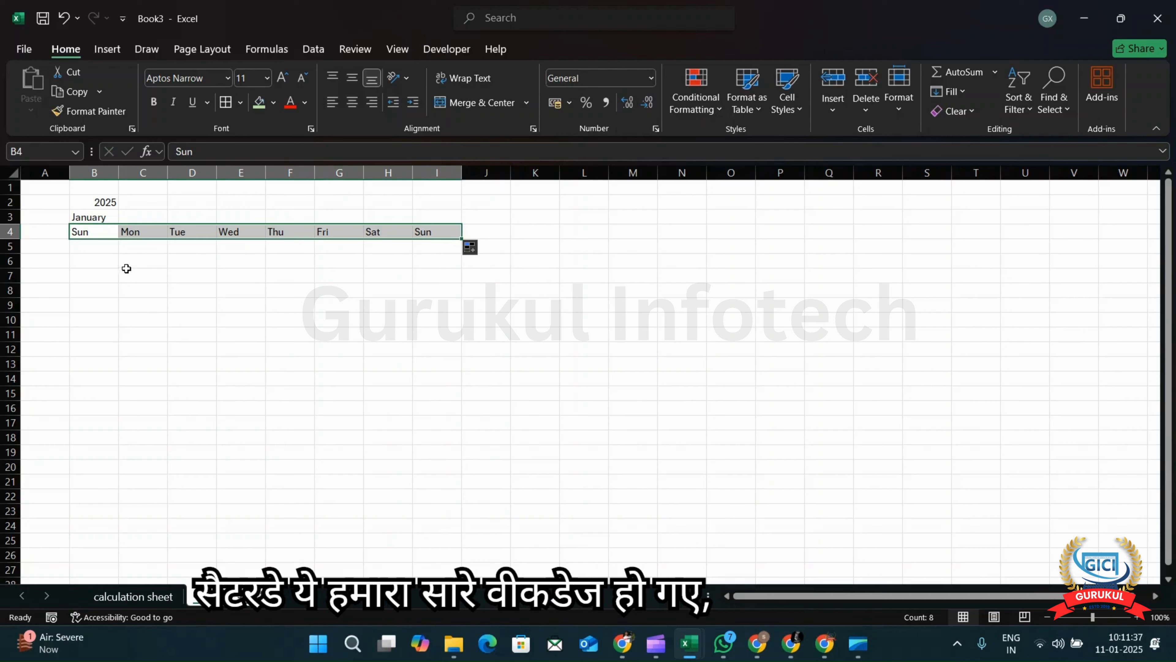
left_click(91, 249)
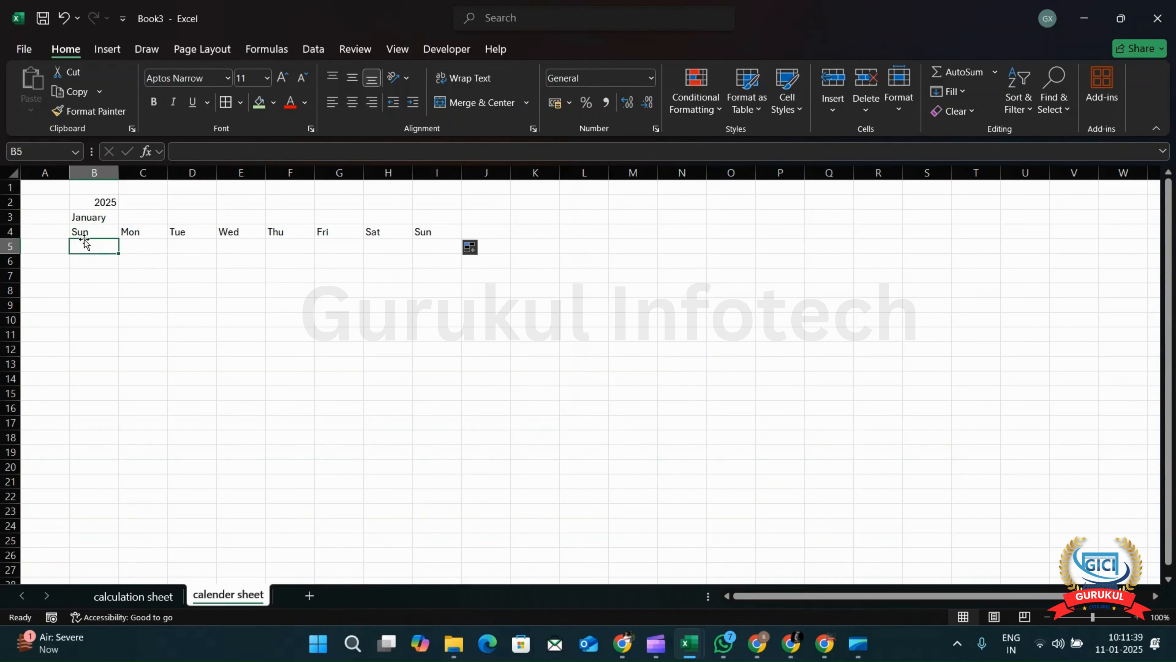
Merge cells B2 through X2 on the calender sheet into one cell holding the year 2025.
left_click(98, 204)
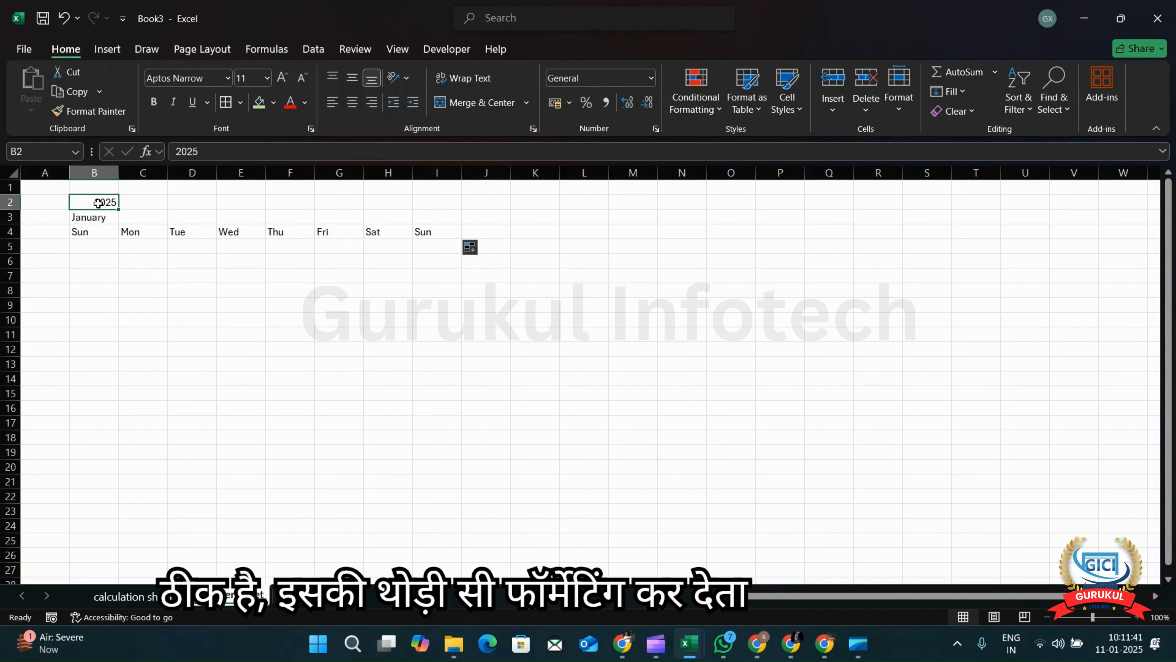
key("shift+Right")
key("shift+Right")
key("shift+Right")
key("shift+Right")
key("shift+Right")
key("shift+Right")
key("shift+Right")
key("shift+Right")
key("shift+Right")
key("shift+Right")
key("shift+Right")
key("shift+Right")
key("shift+Right")
key("shift+Right")
key("shift+Right")
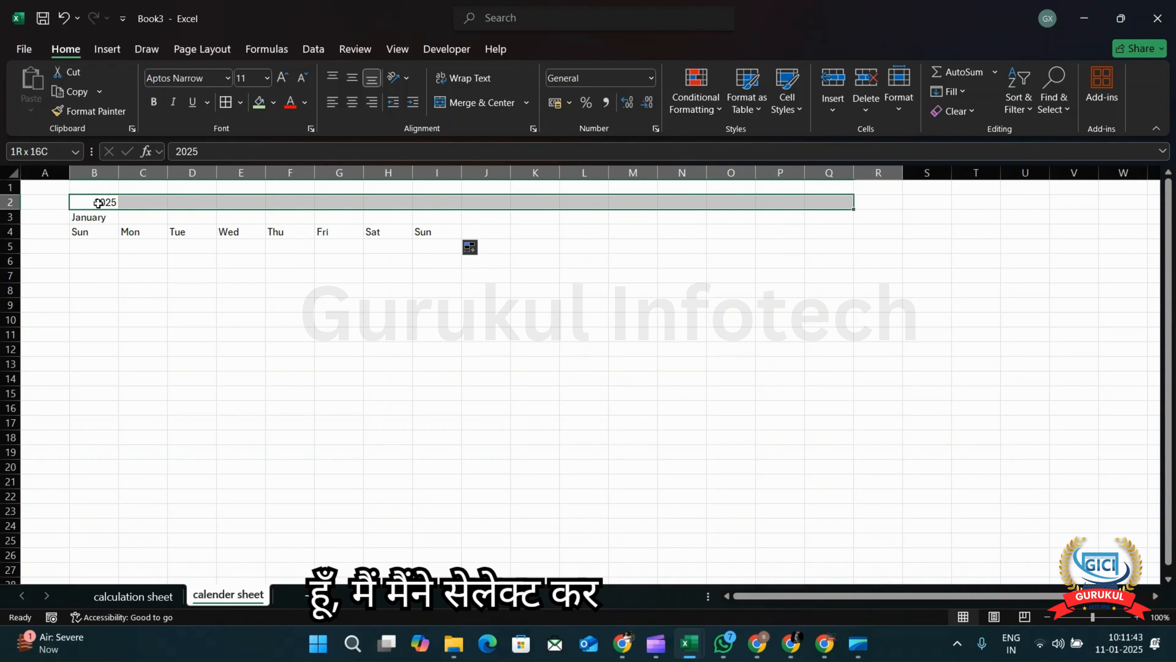
key("shift+Right")
key("shift+Right")
key("shift+Right")
key("shift+Right")
key("shift+Right")
key("shift+Right")
key("shift+Right")
key("shift+Right")
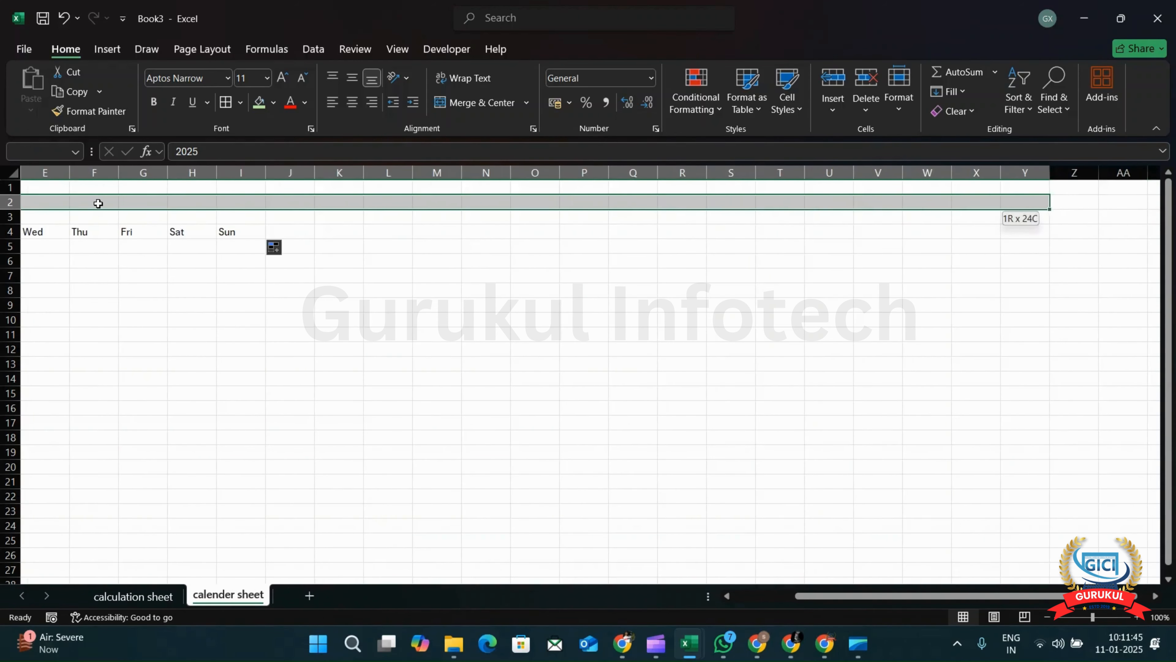
key("shift+Left")
key("shift+Left")
key("shift+Left")
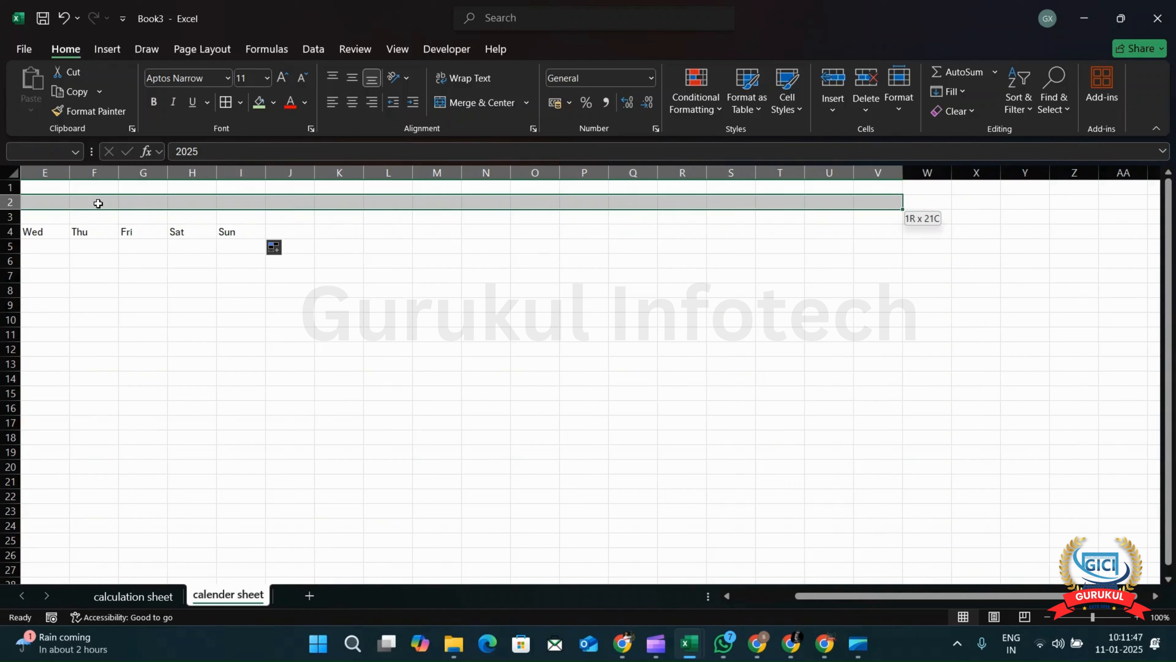
key("shift+Right")
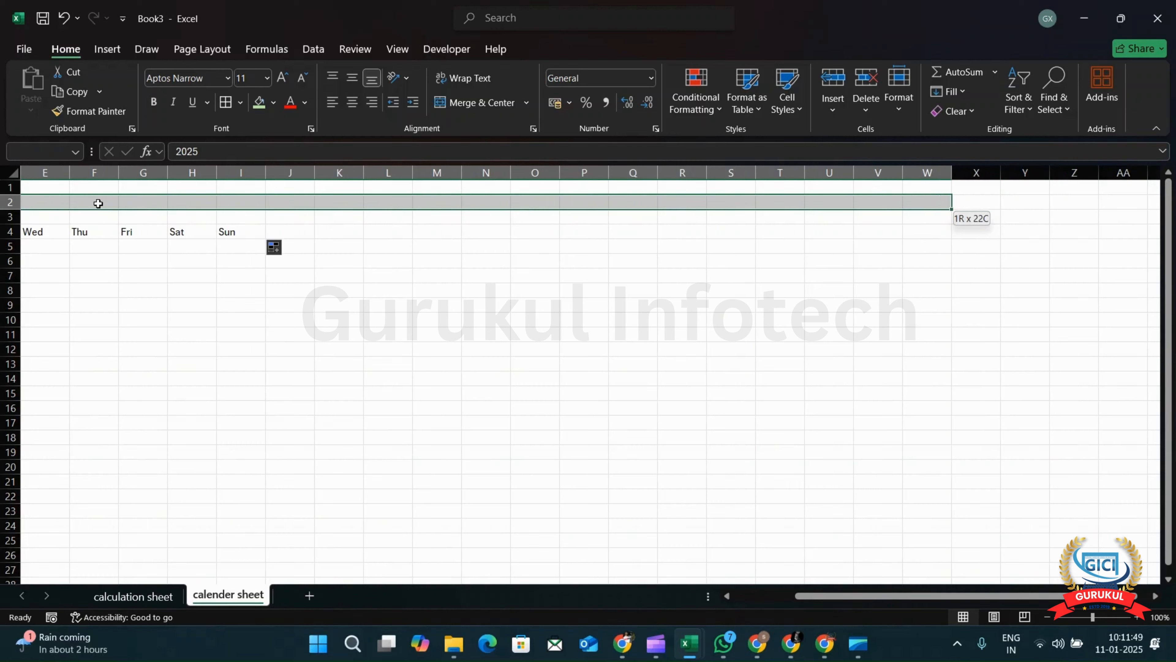
key("shift+Right")
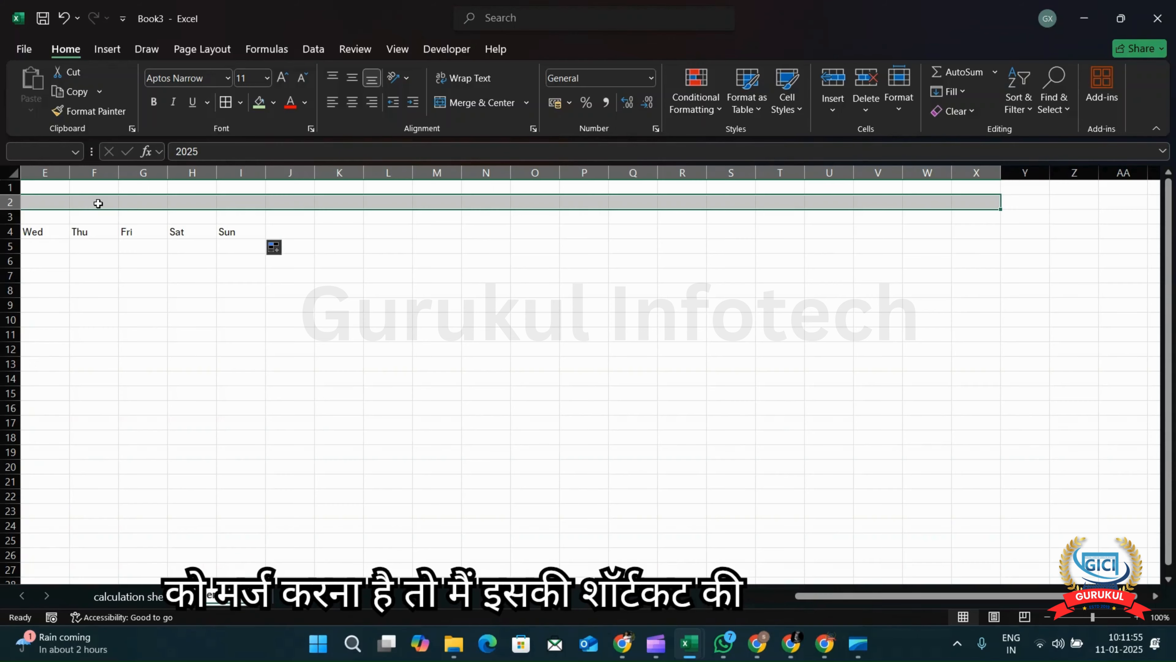
key("alt")
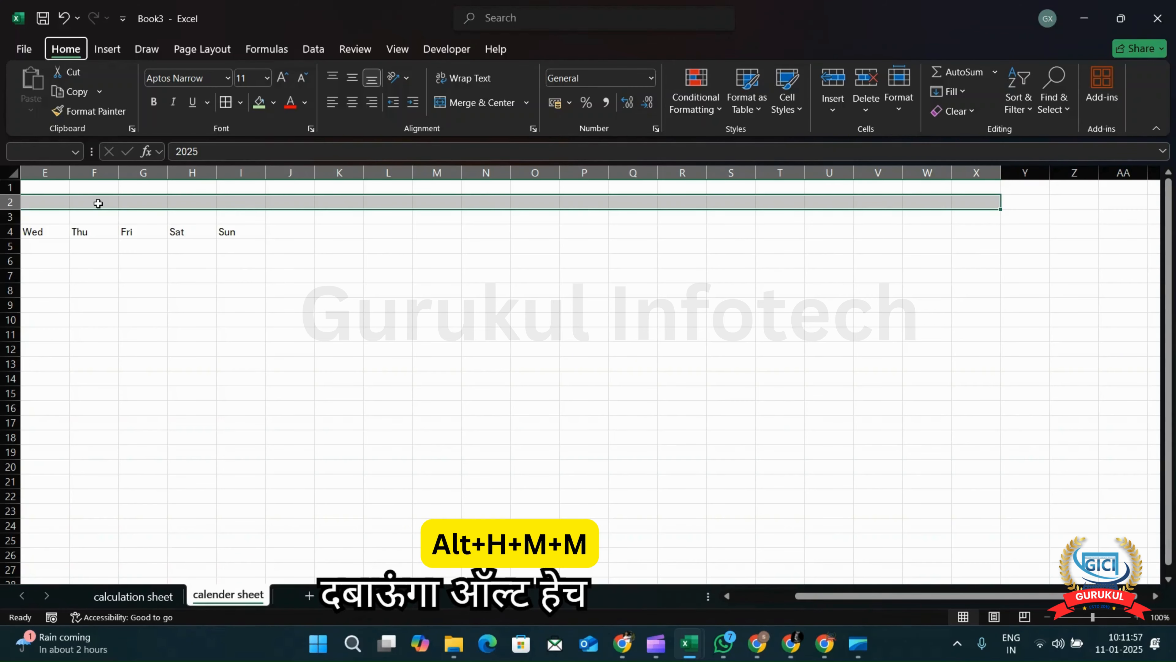
key("h")
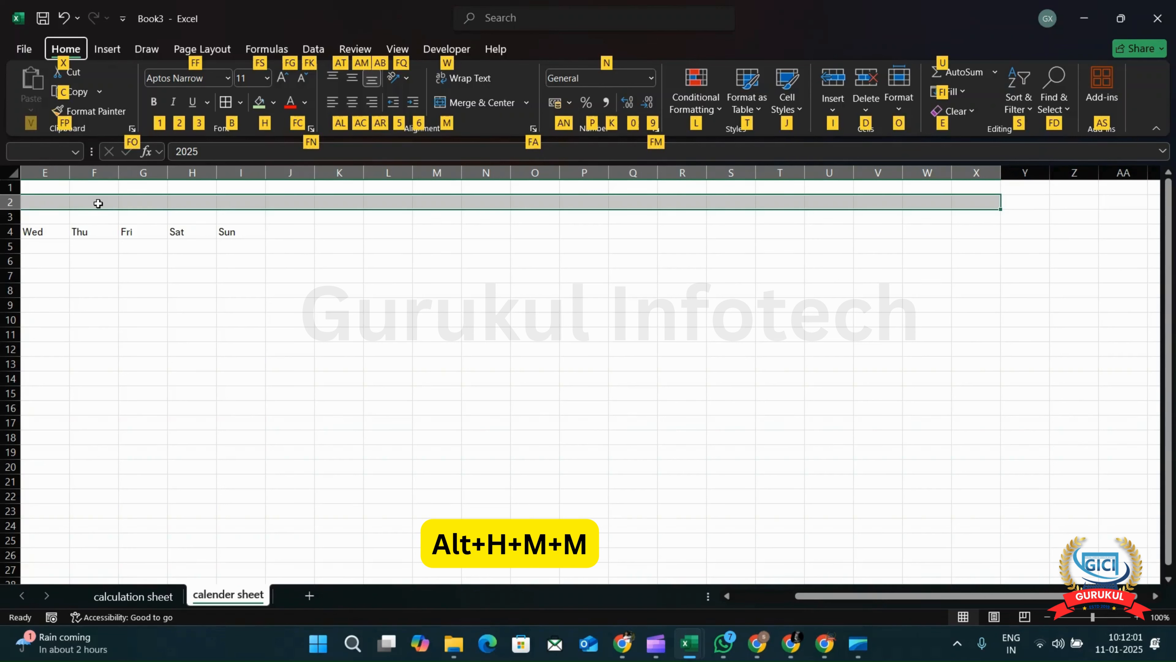
key("m")
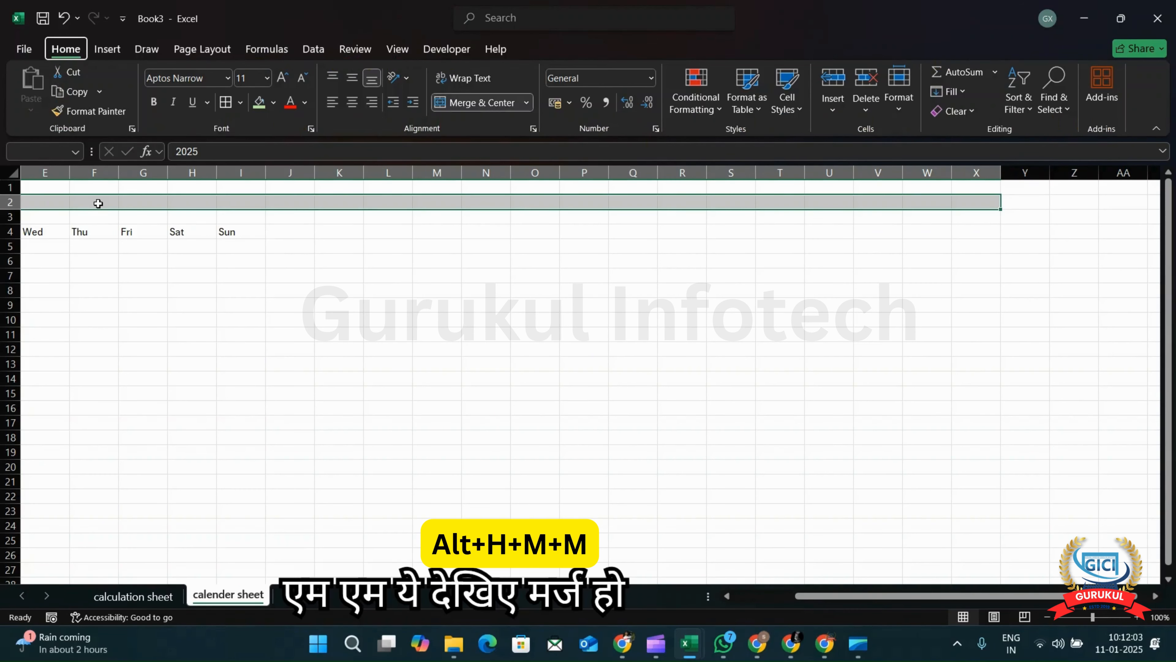
key("m")
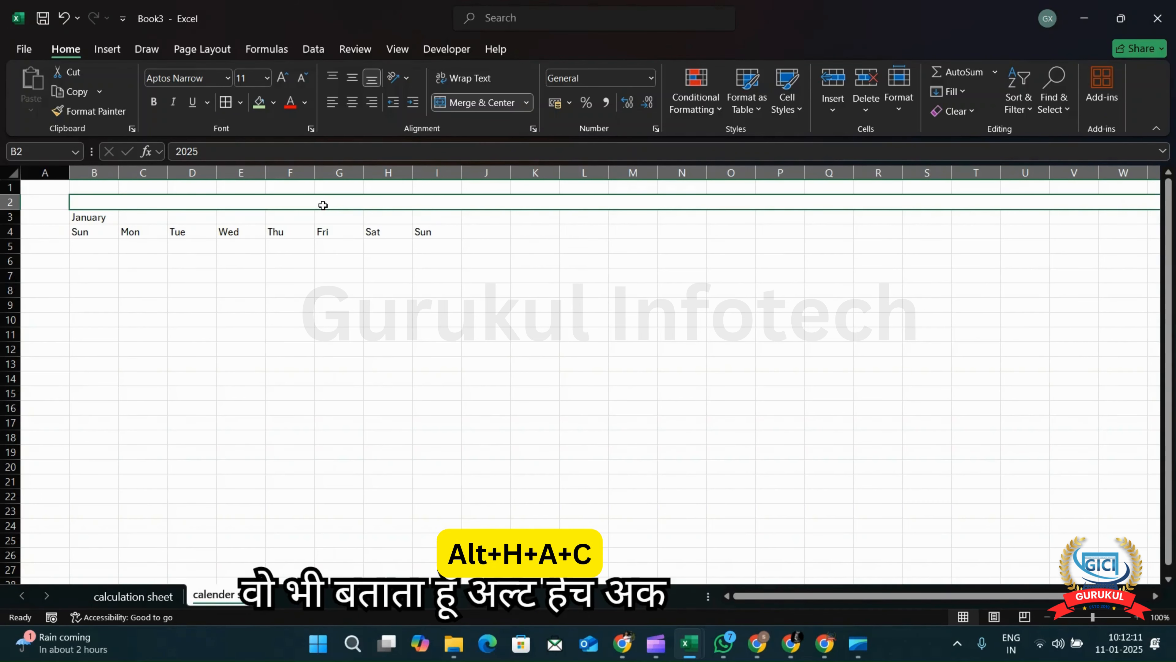
Center the year horizontally in its merged cell and make row 2 about three times as tall.
key("alt")
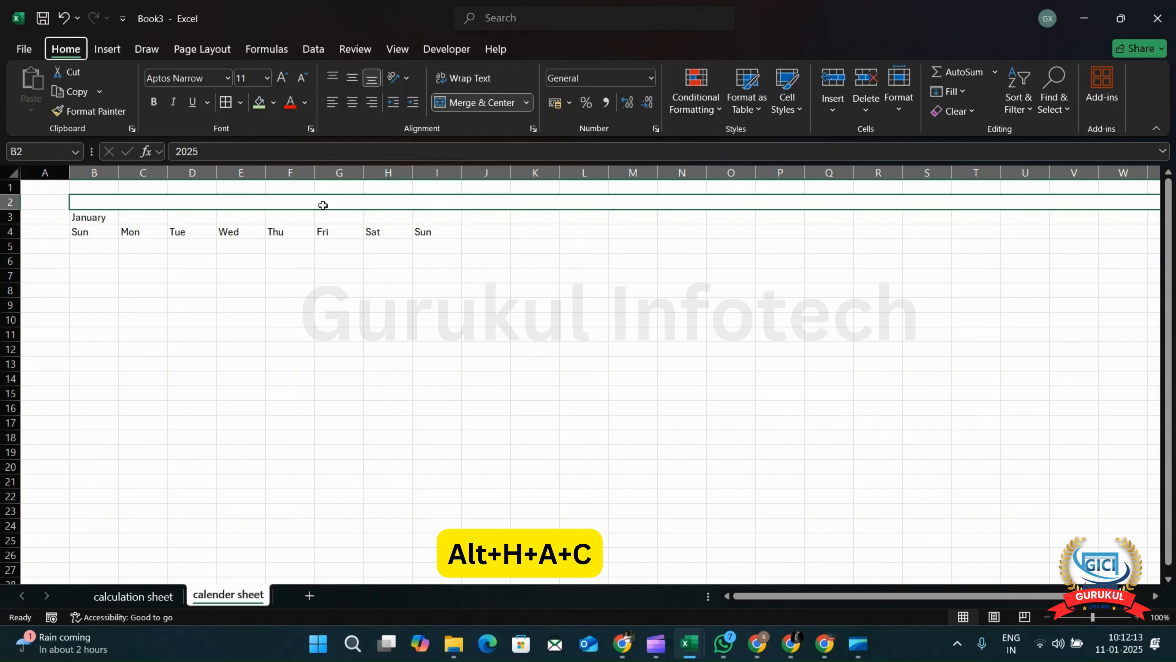
key("h")
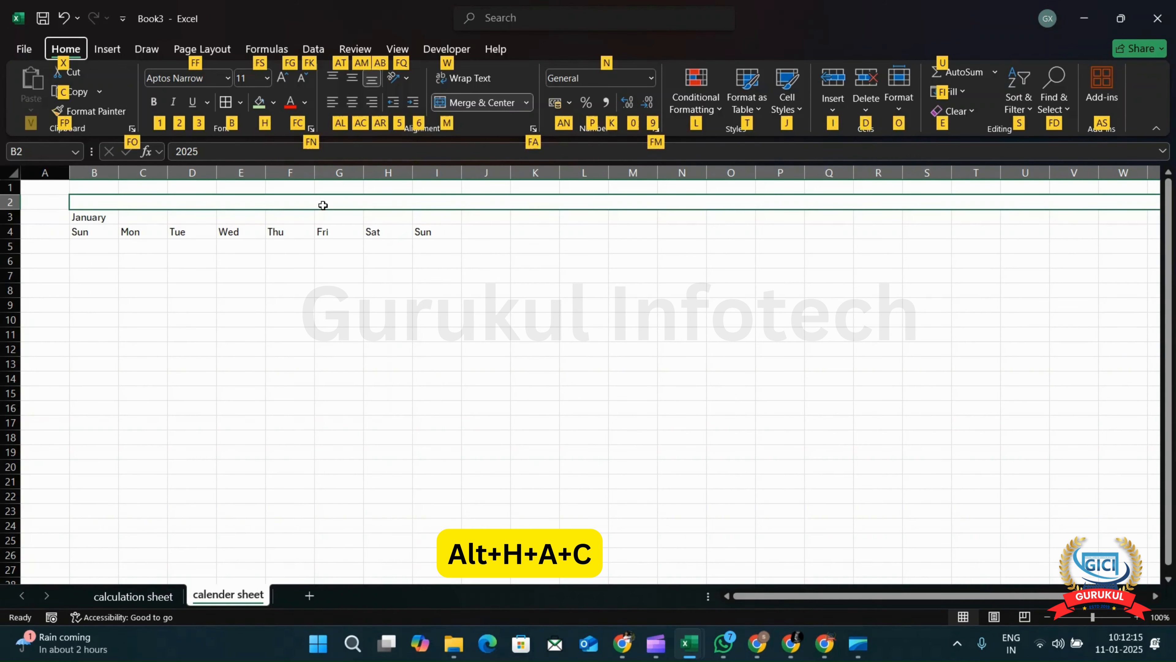
key("a")
key("c")
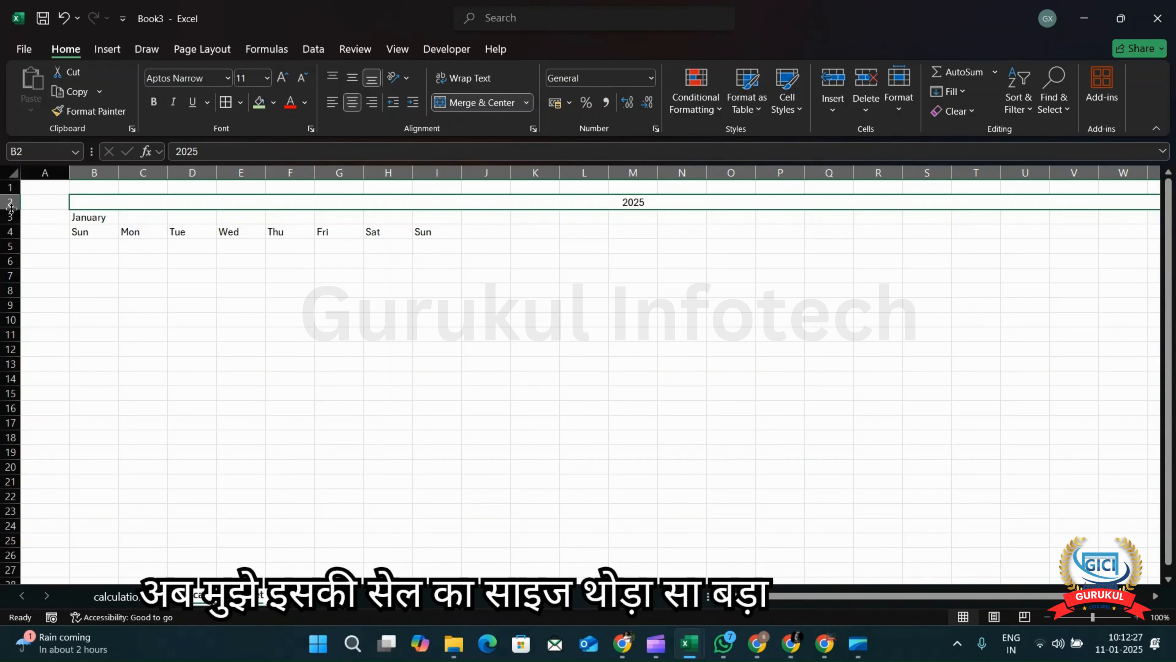
left_click_drag(11, 209, 8, 236)
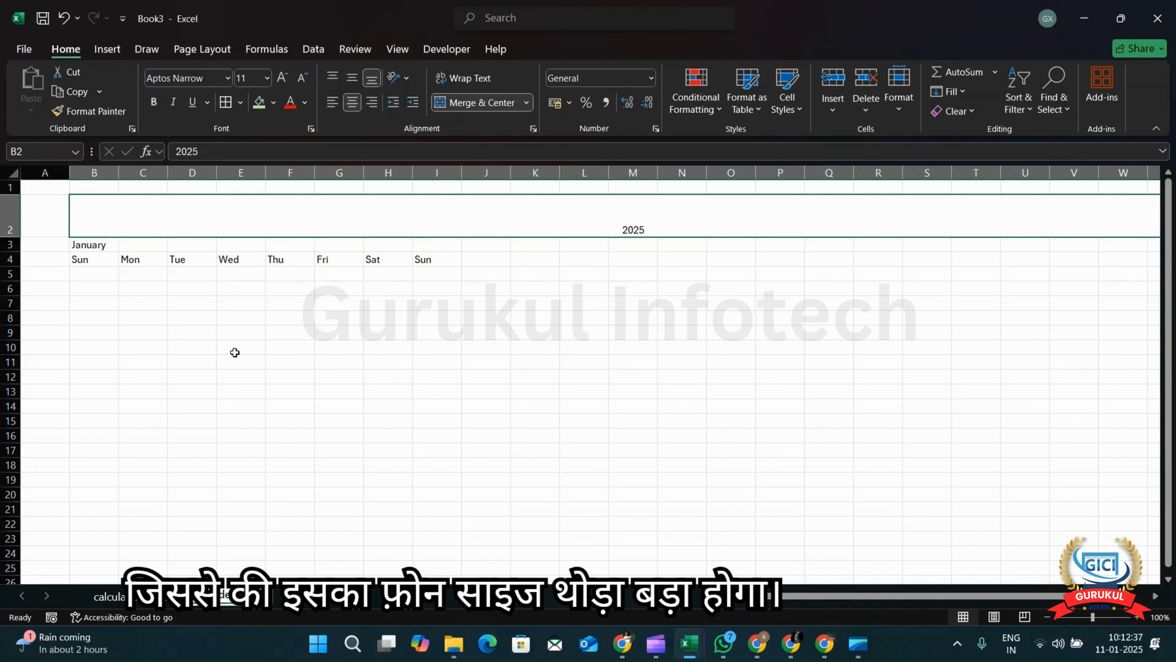
left_click(420, 258)
left_click(465, 217)
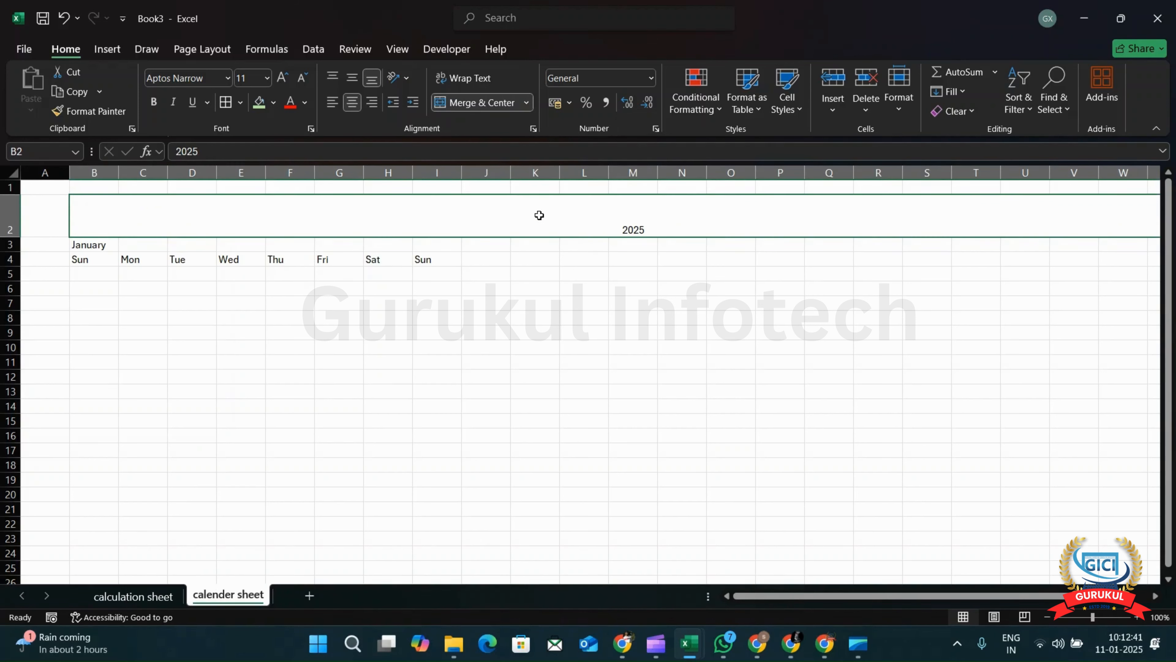
Try to enlarge the selected 2025 text inside the merged cell to font size 48.
double_click(657, 226)
key("shift+Left")
key("shift+Left")
key("shift+Left")
key("shift+Left")
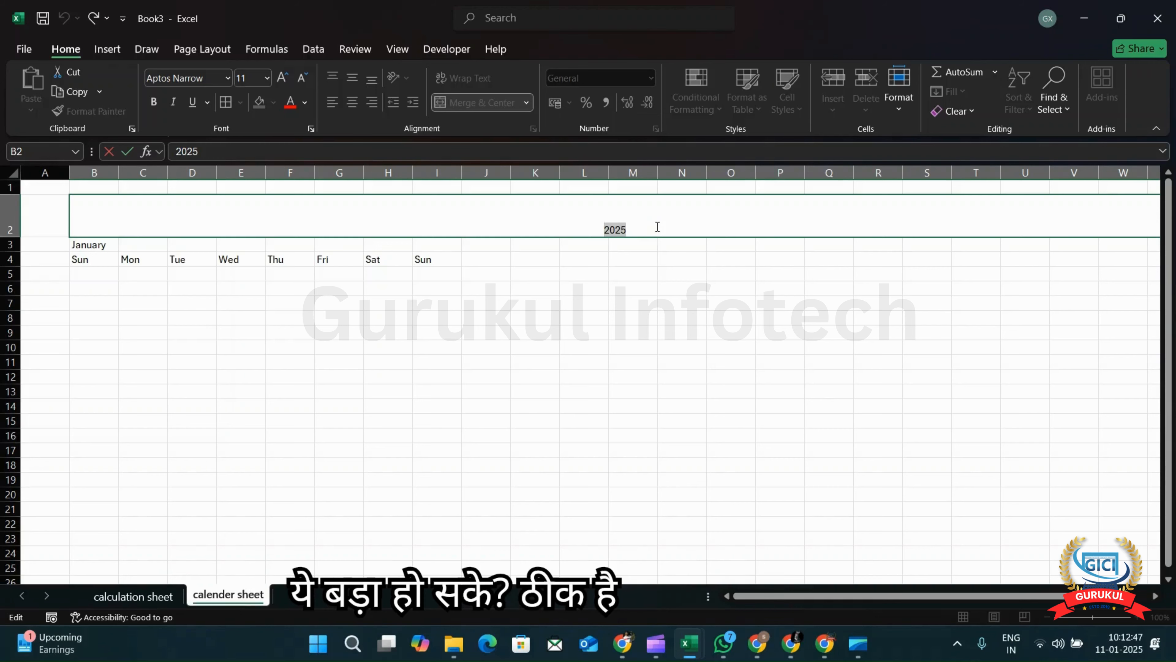
left_click(283, 78)
left_click(283, 77)
left_click(283, 77)
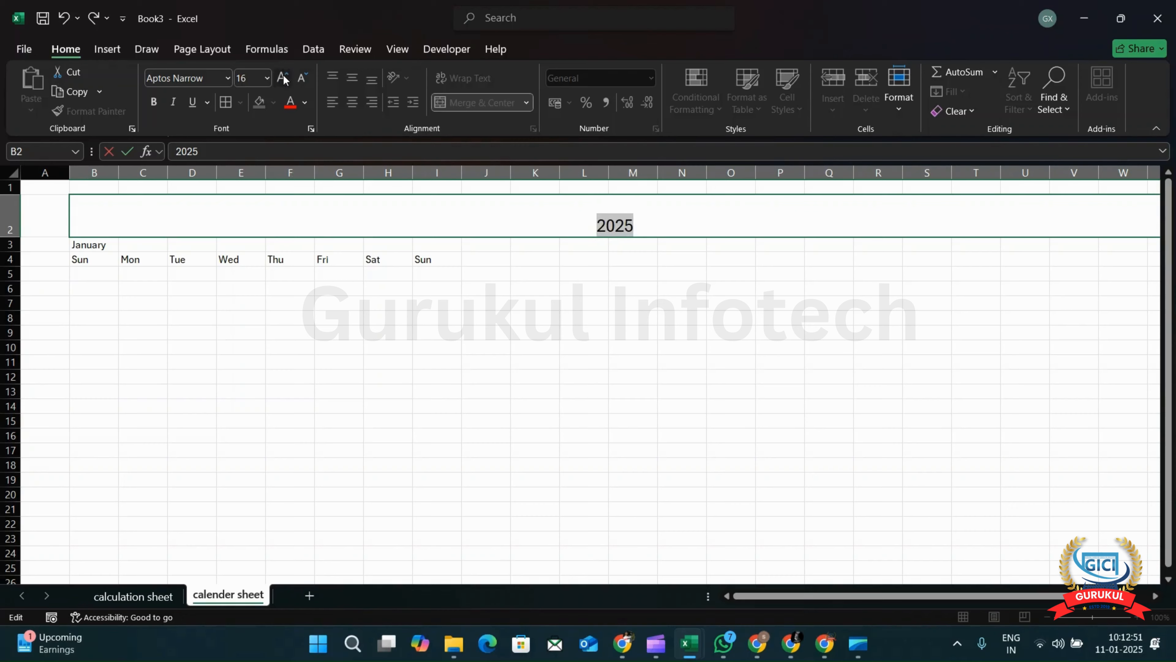
left_click(284, 78)
left_click(283, 78)
left_click(283, 77)
left_click(283, 78)
left_click(283, 77)
left_click(283, 78)
left_click(283, 78)
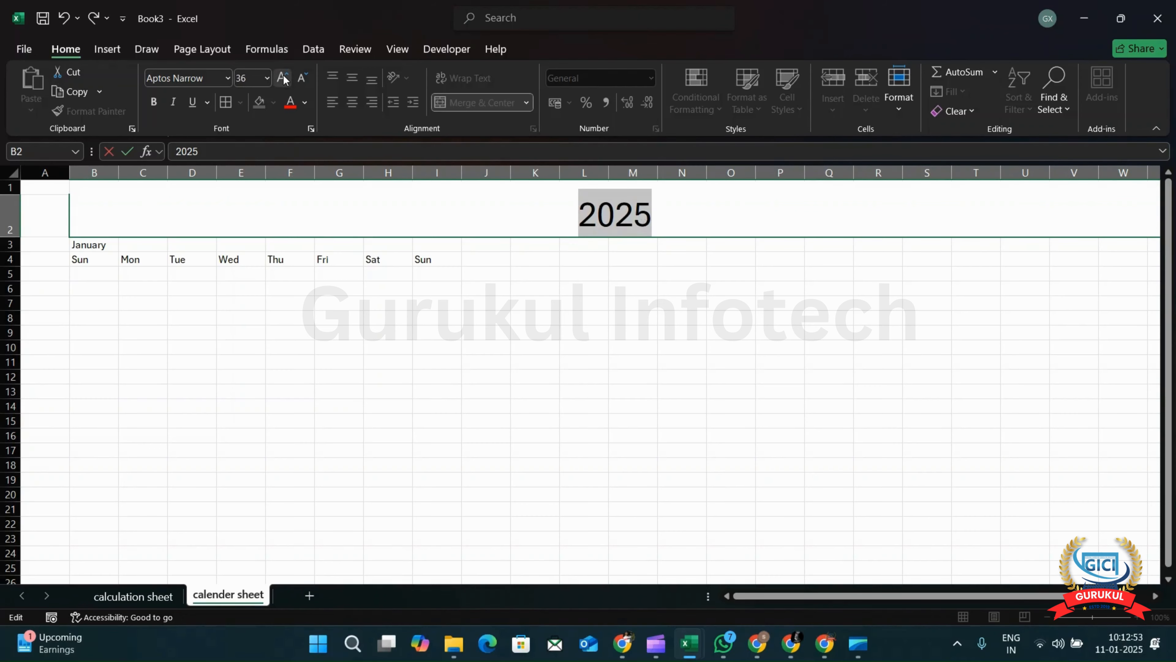
left_click(283, 78)
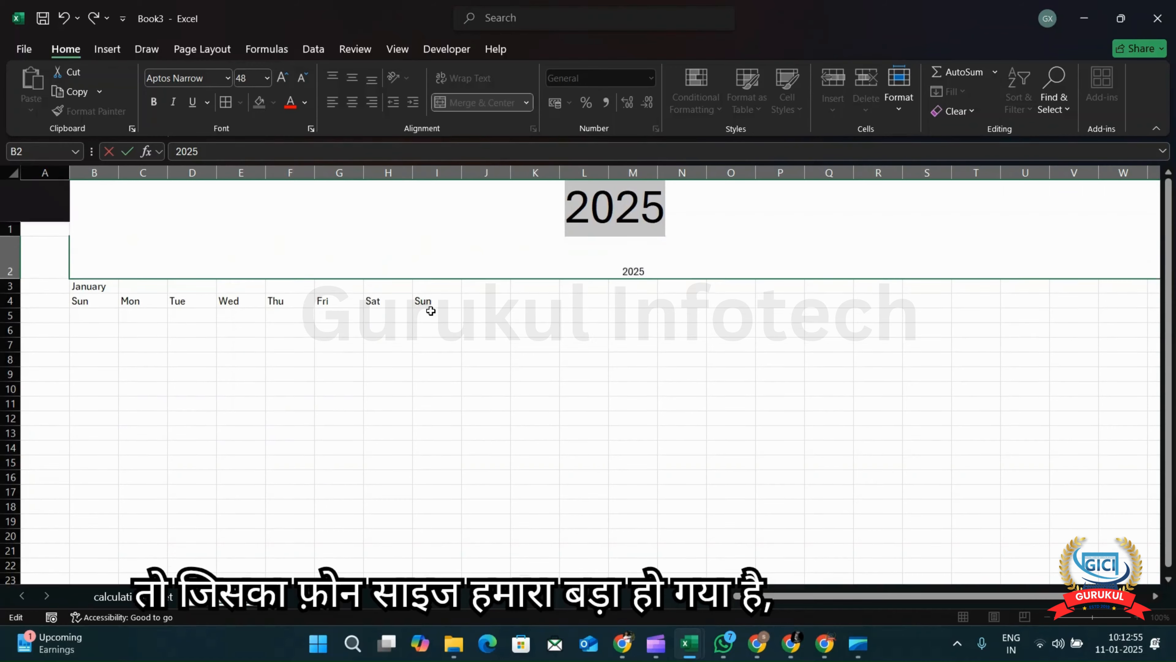
left_click(513, 320)
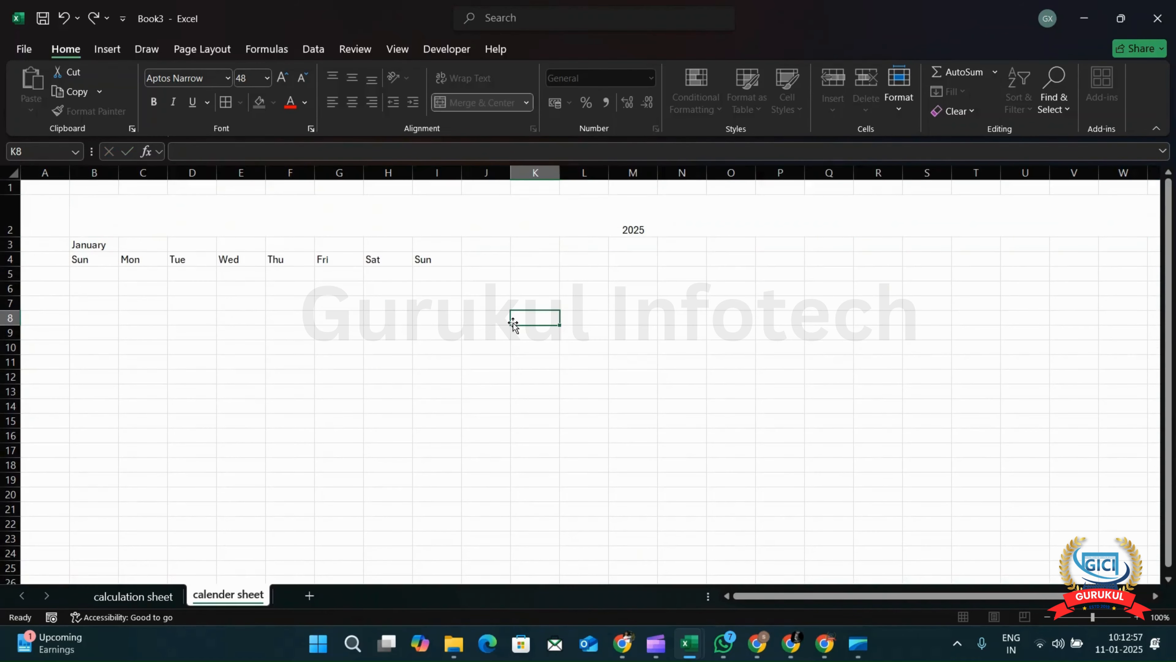
Set the font size of the merged year cell B2 to 36.
left_click(635, 223)
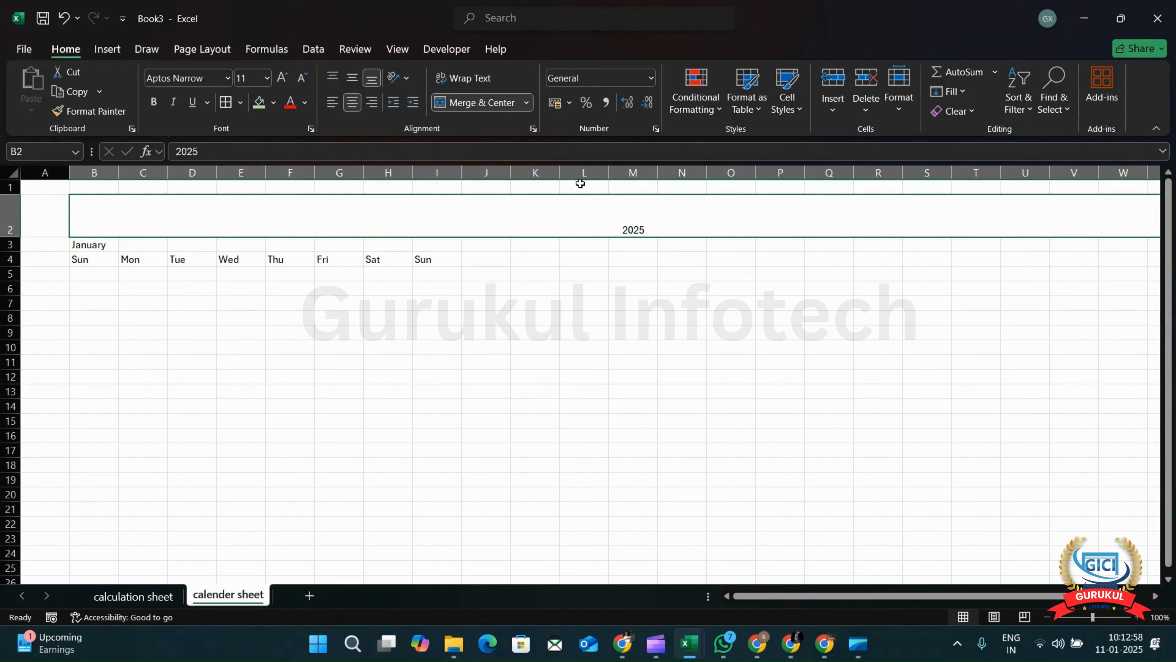
left_click(282, 77)
left_click(282, 77)
left_click(282, 77)
left_click(282, 77)
left_click(283, 77)
left_click(282, 77)
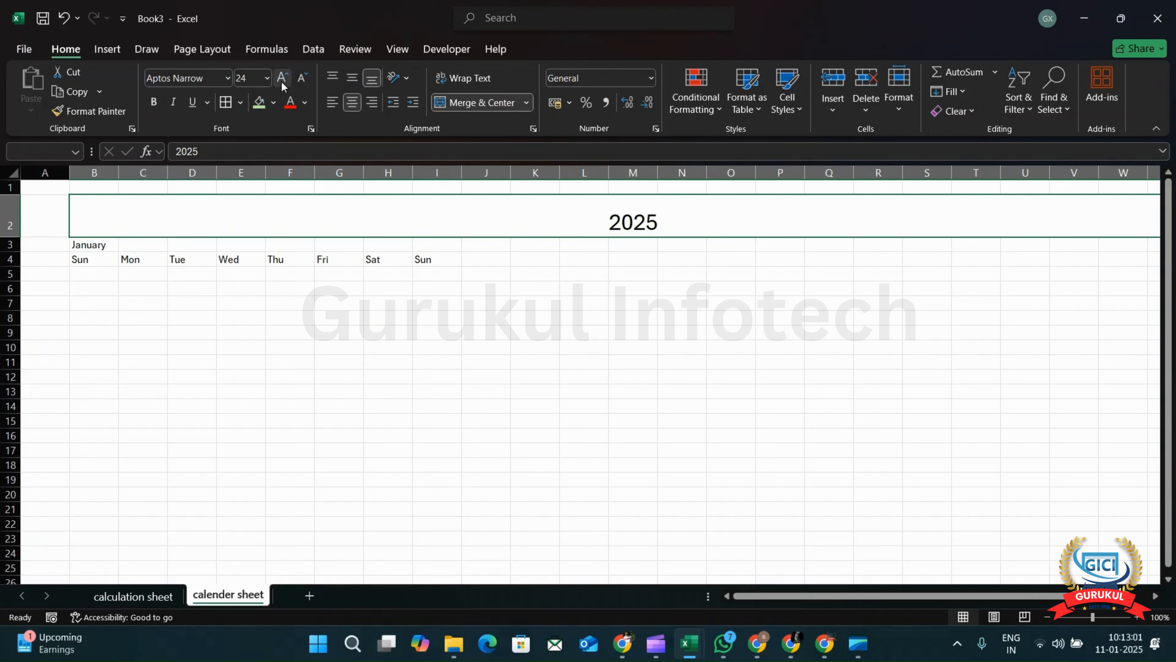
left_click(282, 77)
left_click(282, 78)
left_click(282, 78)
left_click(282, 78)
left_click(282, 77)
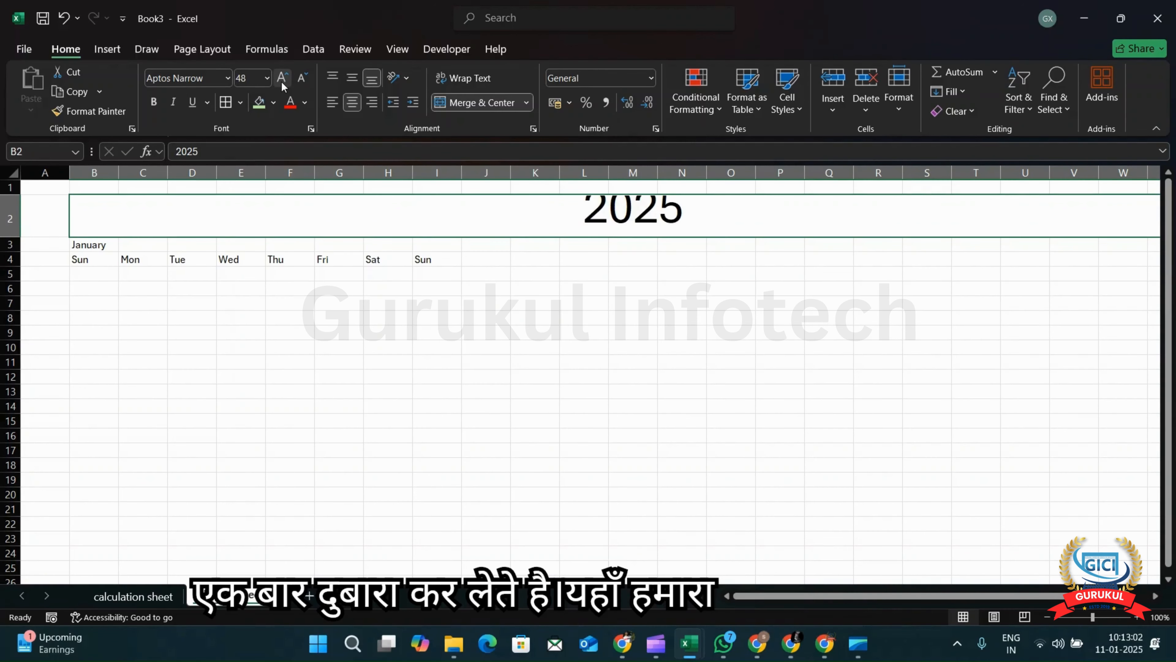
left_click(303, 79)
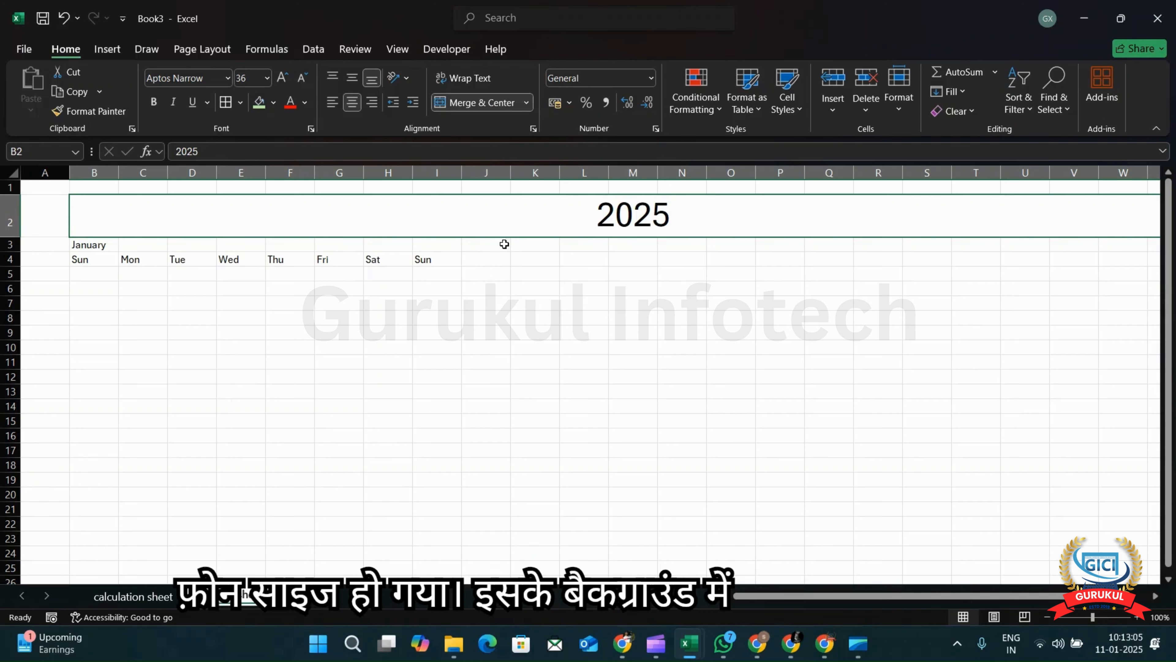
Give the year banner a dark orange fill and format its text as white and bold.
left_click(273, 103)
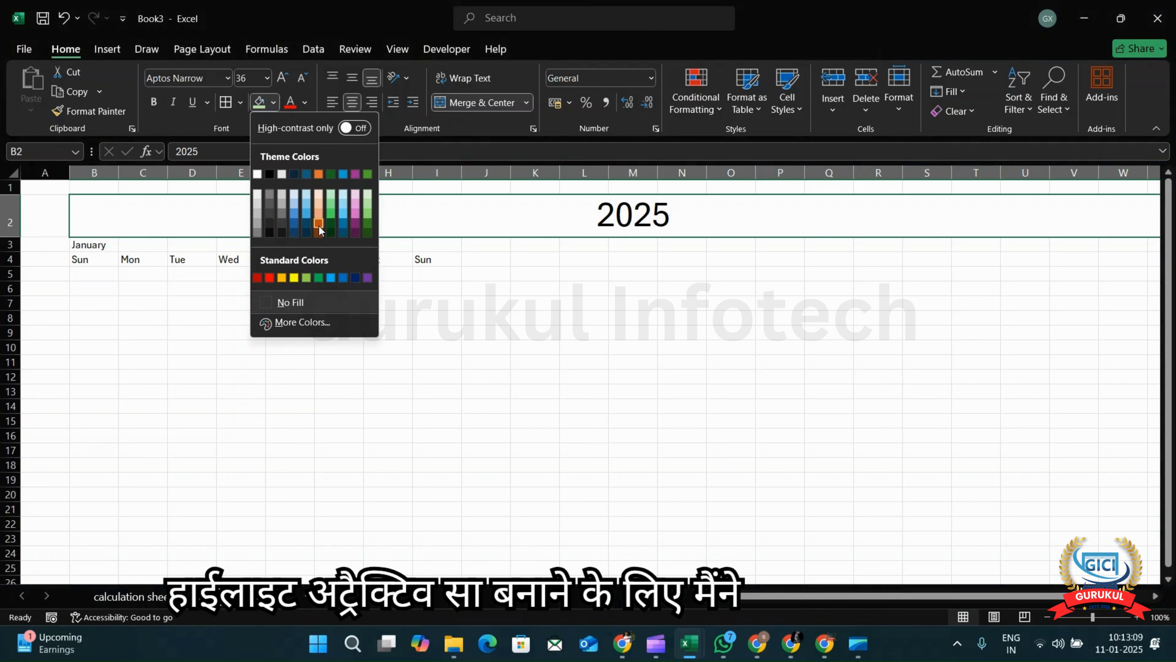
left_click(319, 225)
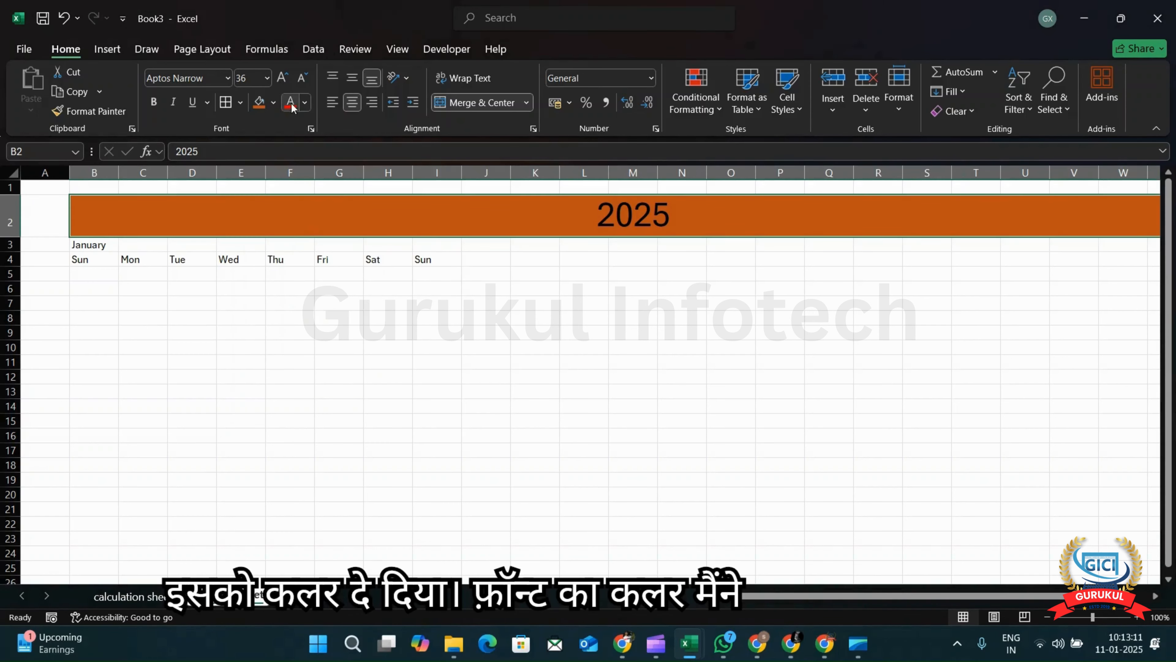
left_click(305, 102)
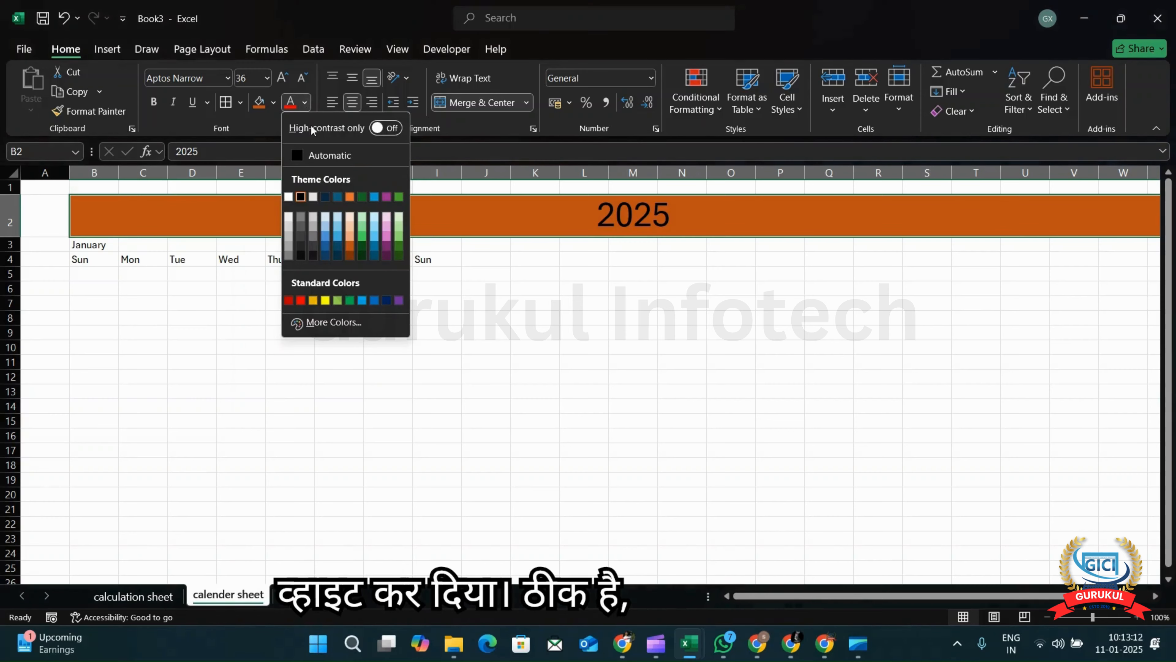
left_click(289, 197)
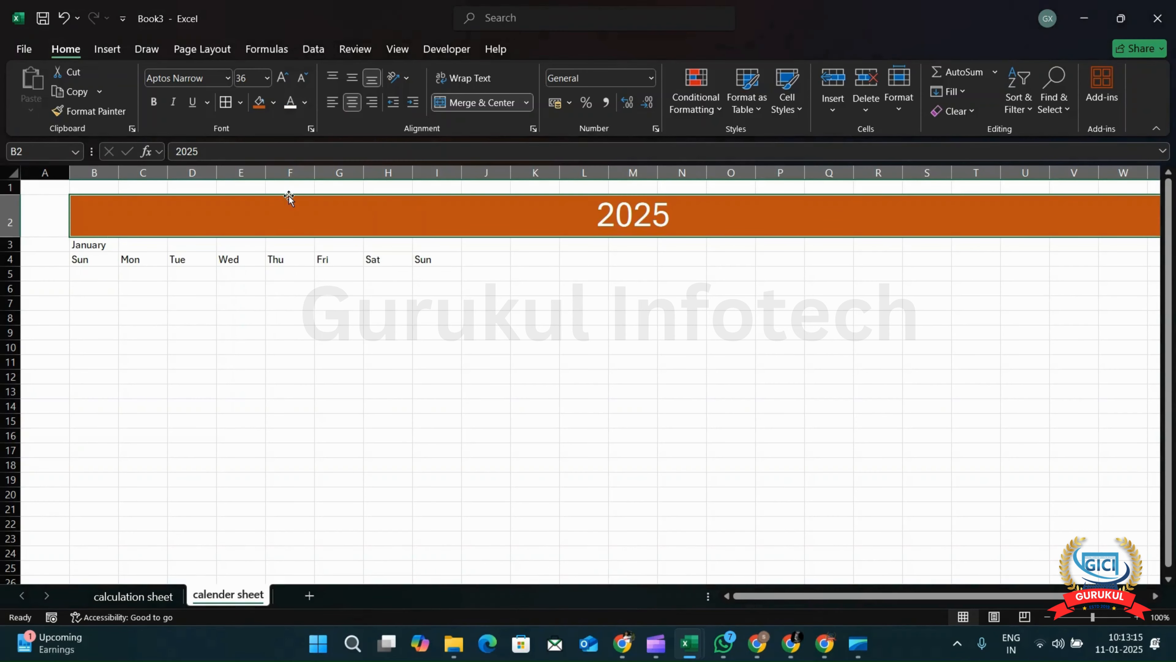
key("ctrl+b")
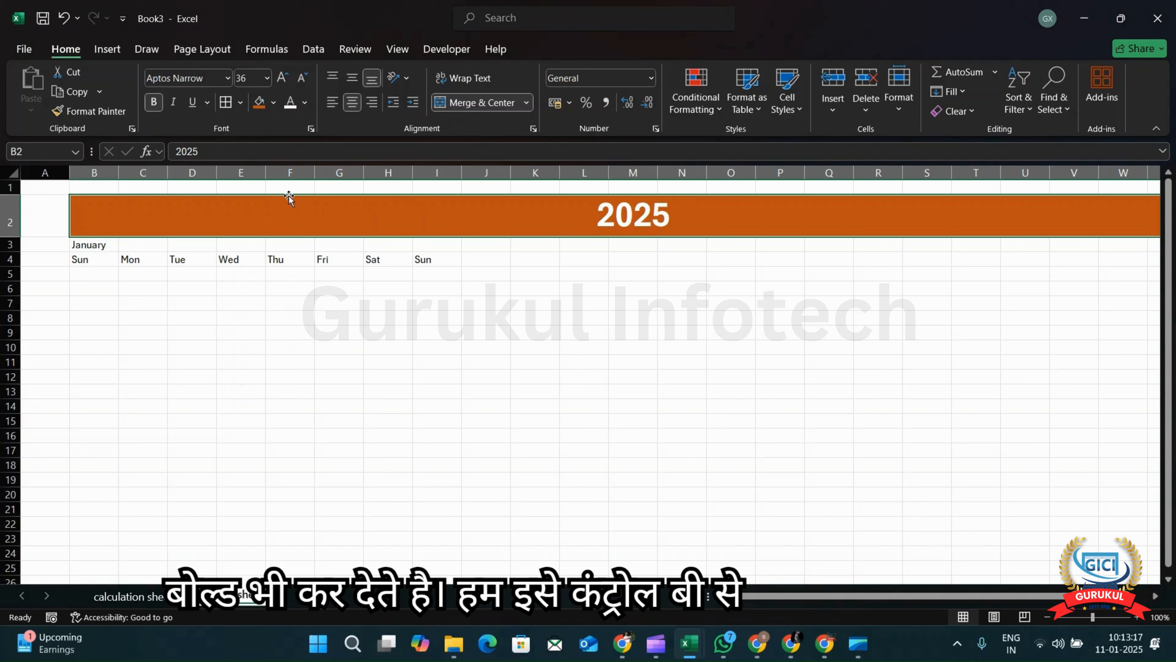
Merge cells B3 through I3 so the January heading spans the weekday columns.
left_click(100, 246)
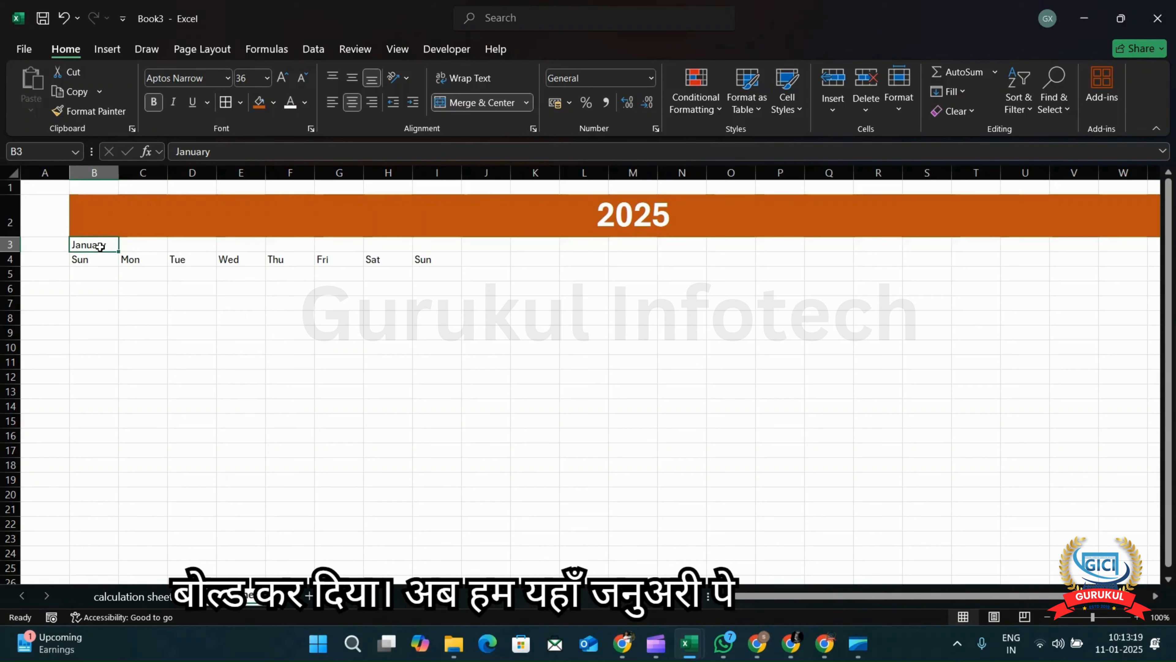
key("shift+Right")
key("shift+Right")
key("shift+Right")
key("shift+Right")
key("shift+Right")
key("shift+Right")
key("shift+Right")
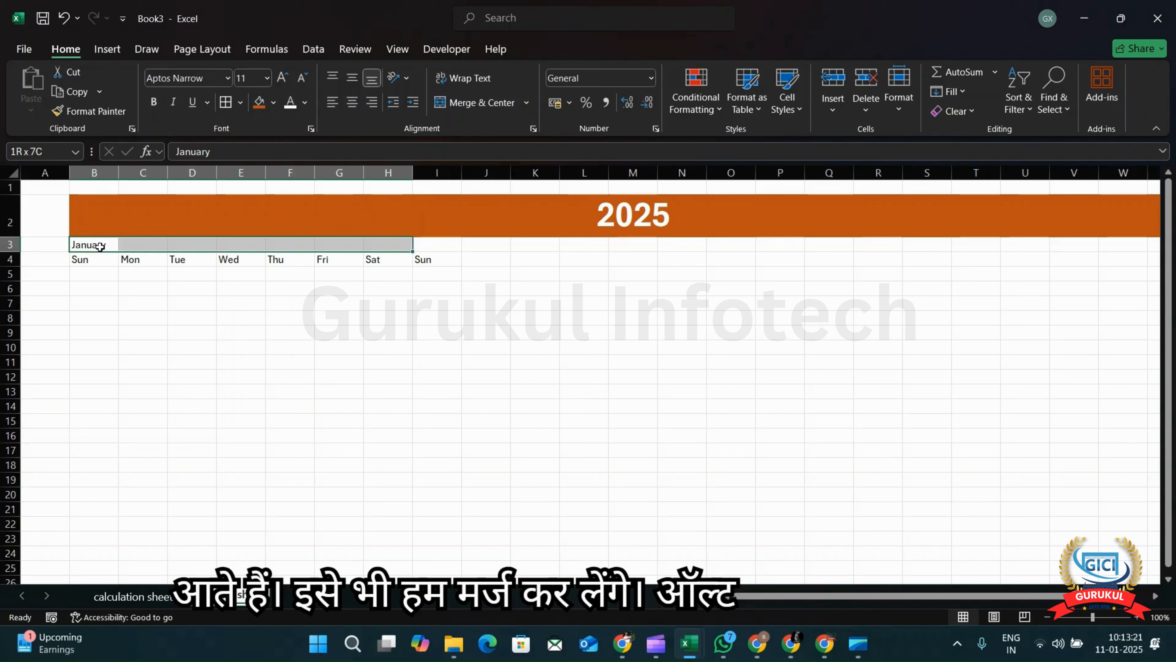
key("alt")
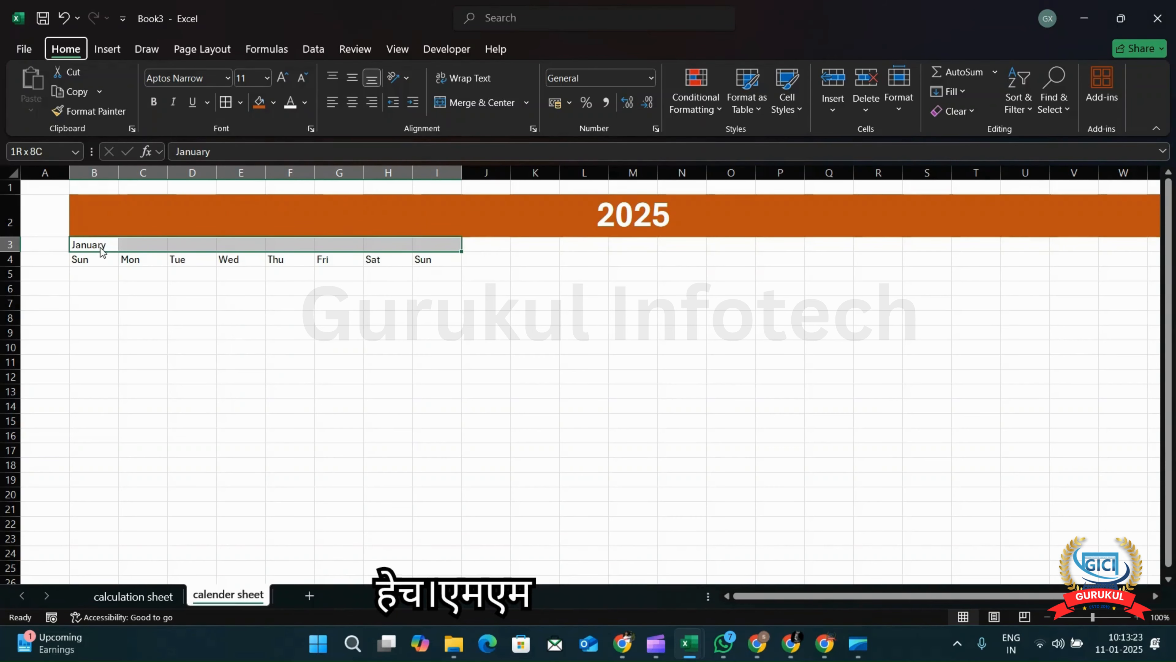
key("h")
key("m")
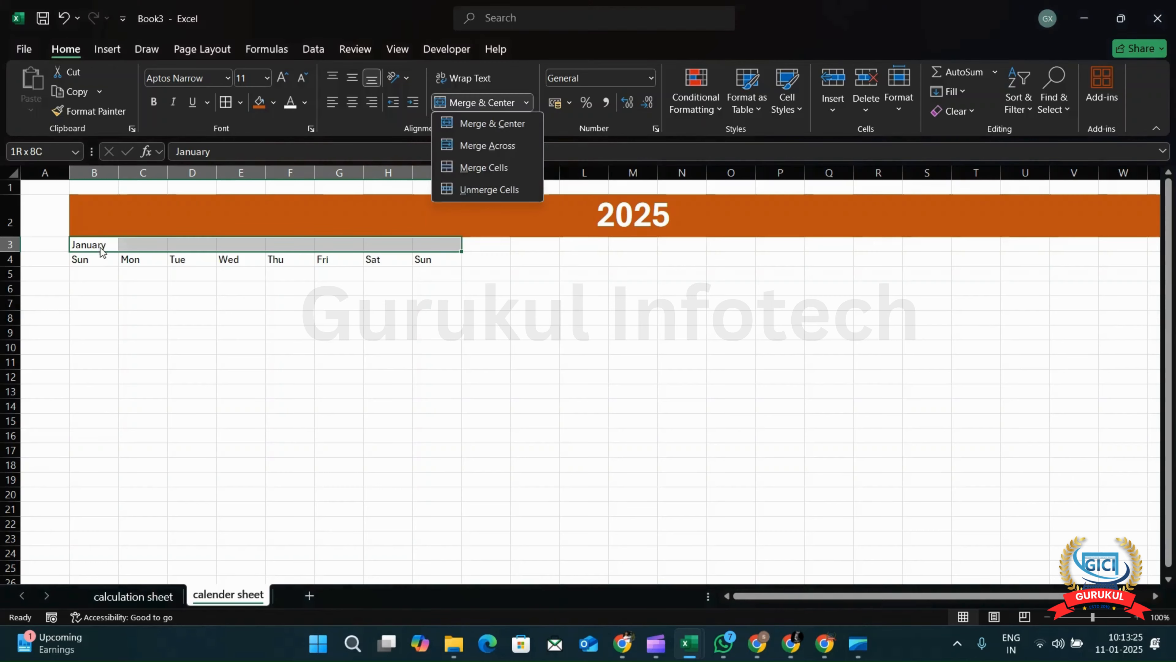
key("m")
Center the January heading horizontally in its merged cell.
key("alt")
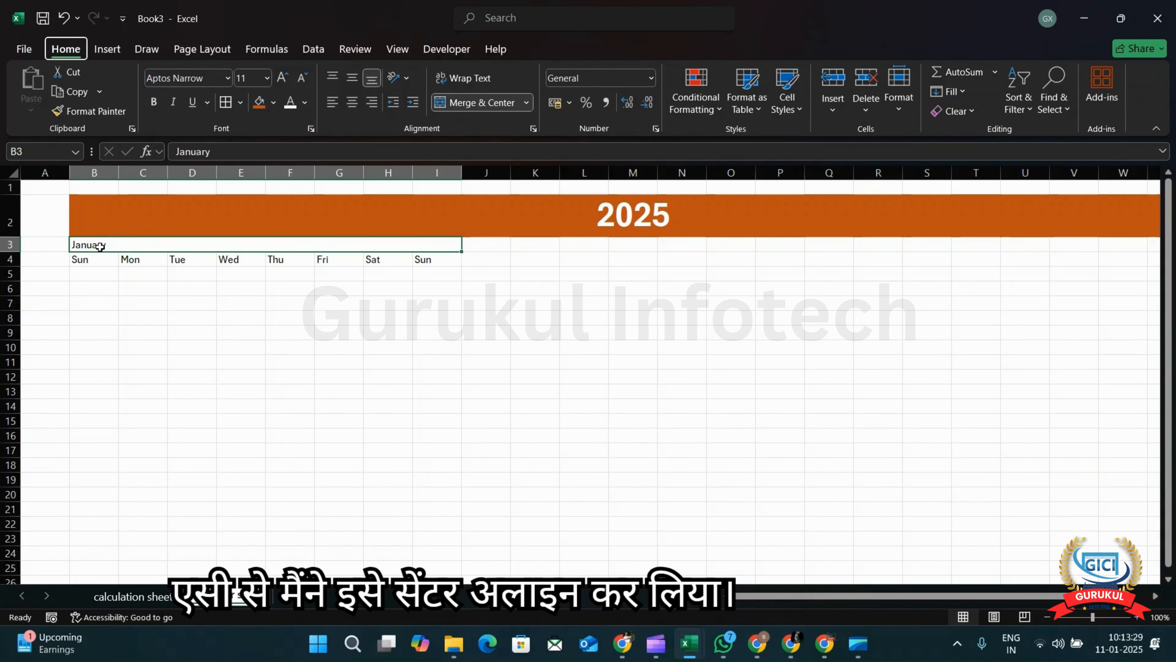
key("h")
key("a")
key("c")
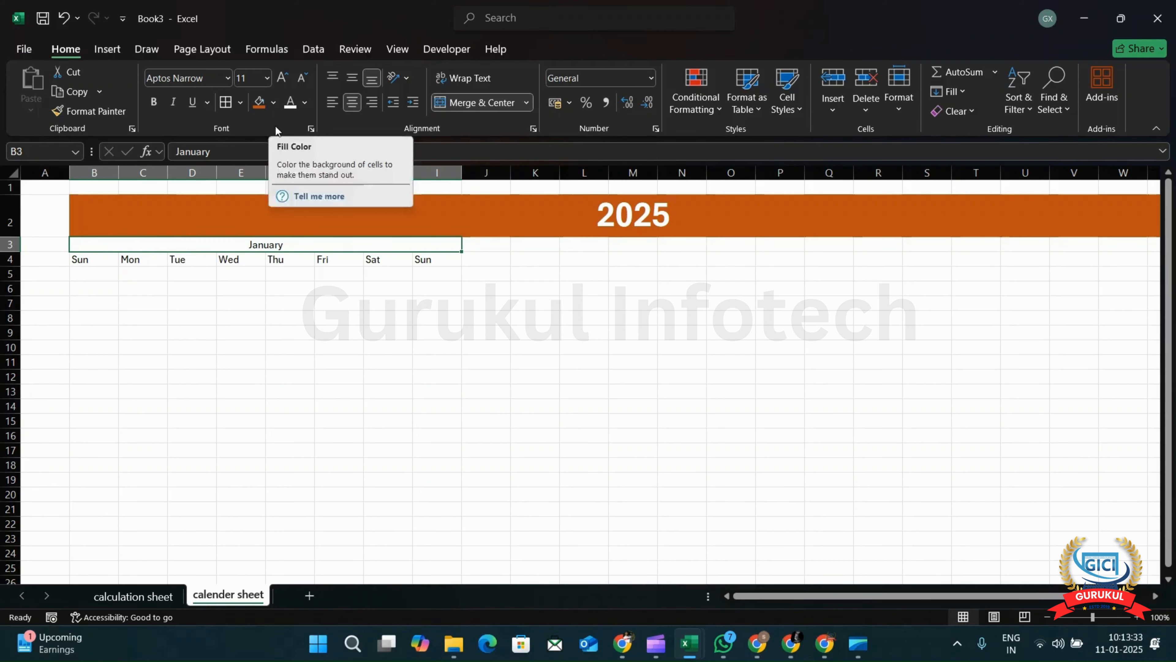
Format the January heading as bold at font size 18 with a light orange fill.
key("ctrl+b")
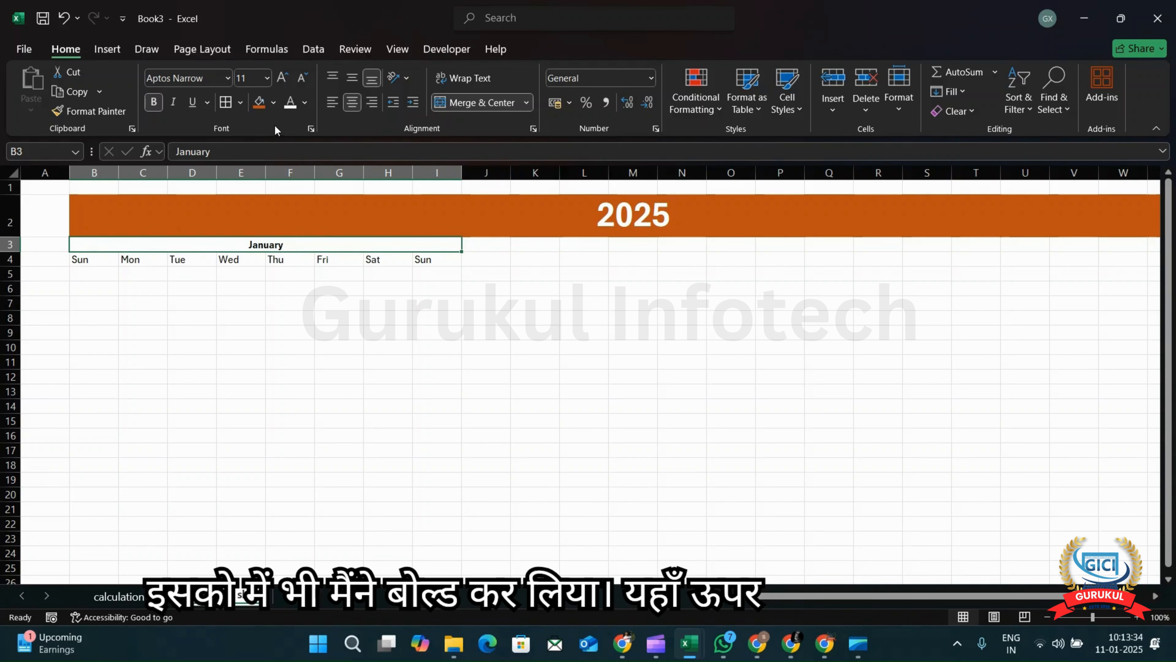
left_click(267, 79)
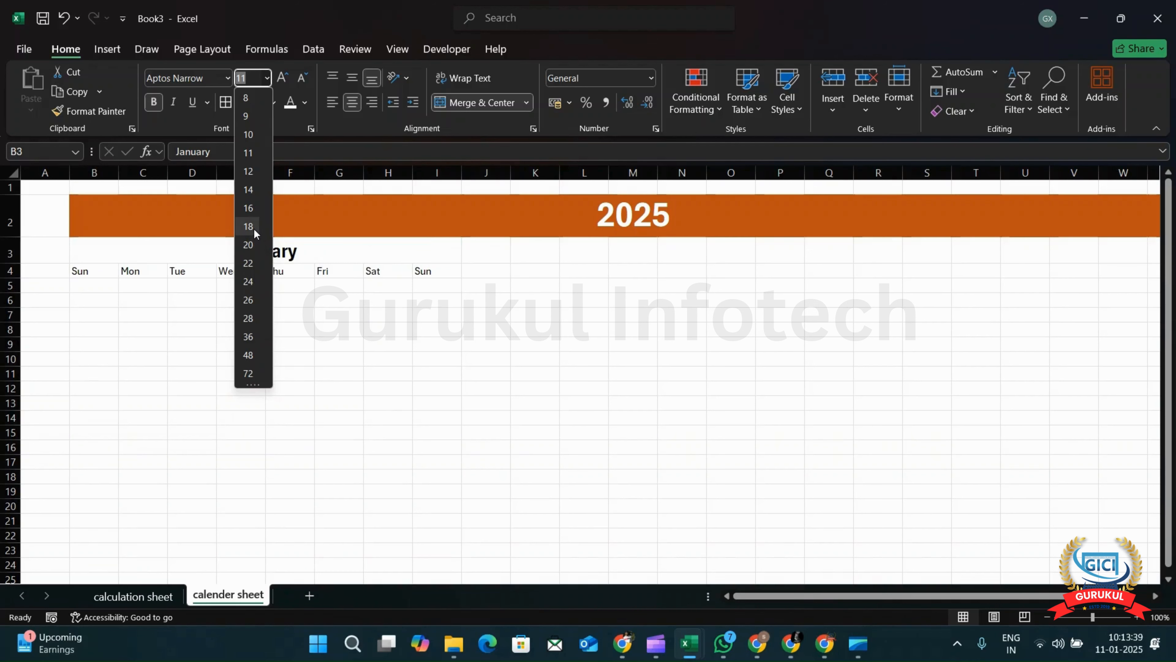
left_click(254, 227)
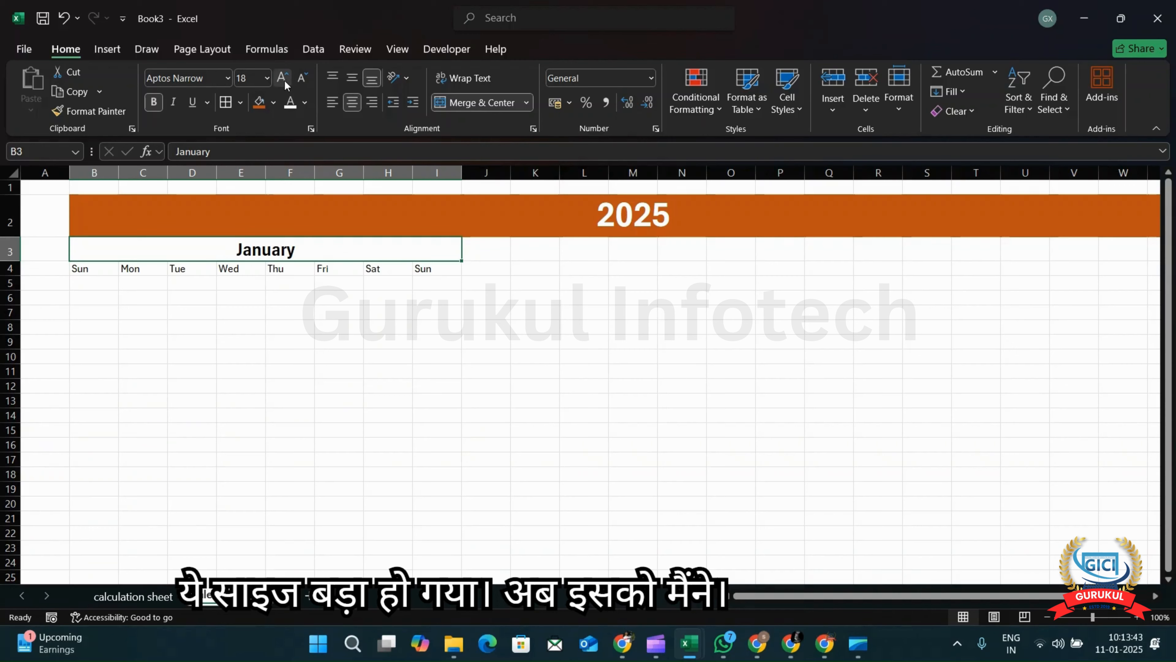
left_click(273, 102)
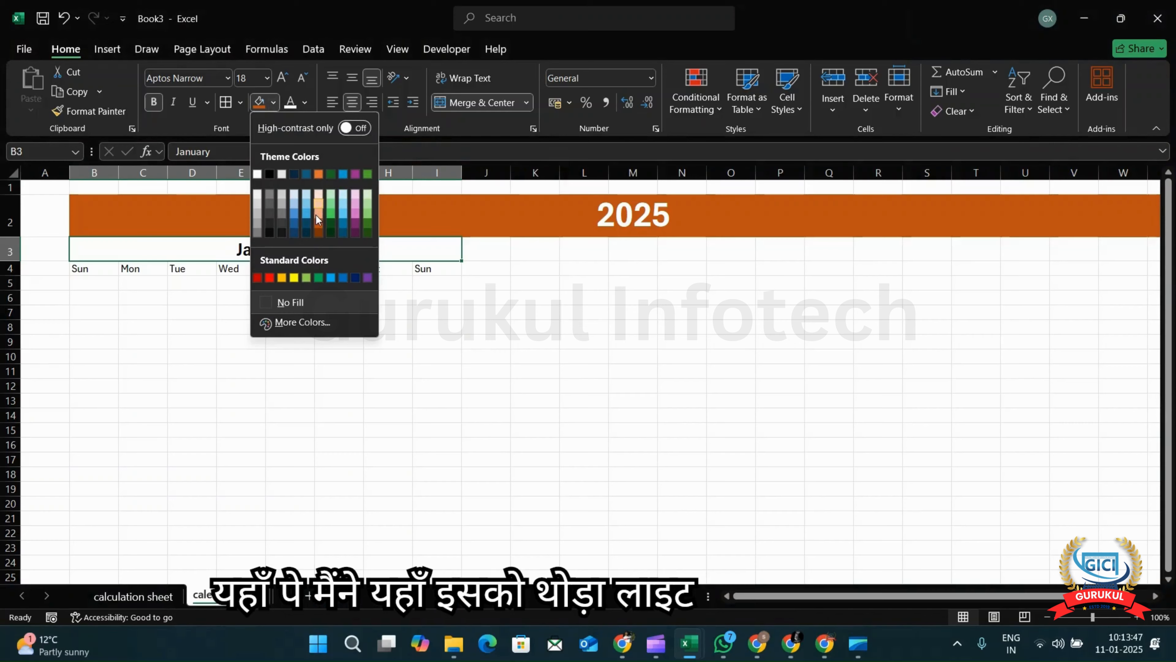
left_click(317, 215)
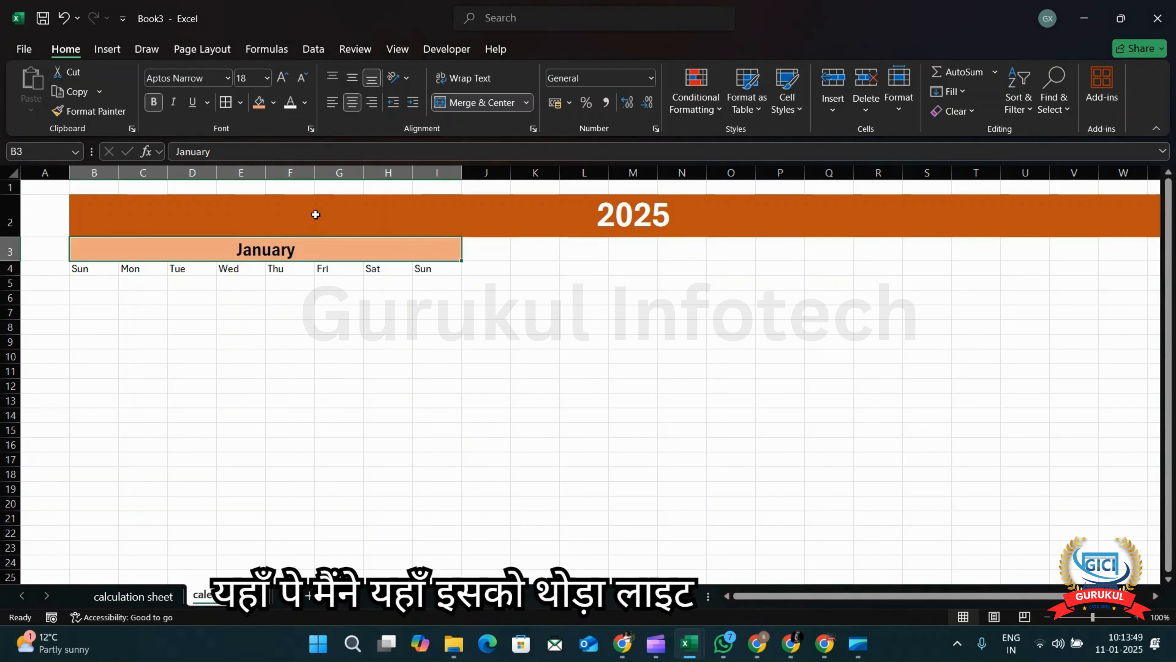
Make the weekday labels in B4 through I4 bold and give them a dark orange fill.
left_click(97, 269)
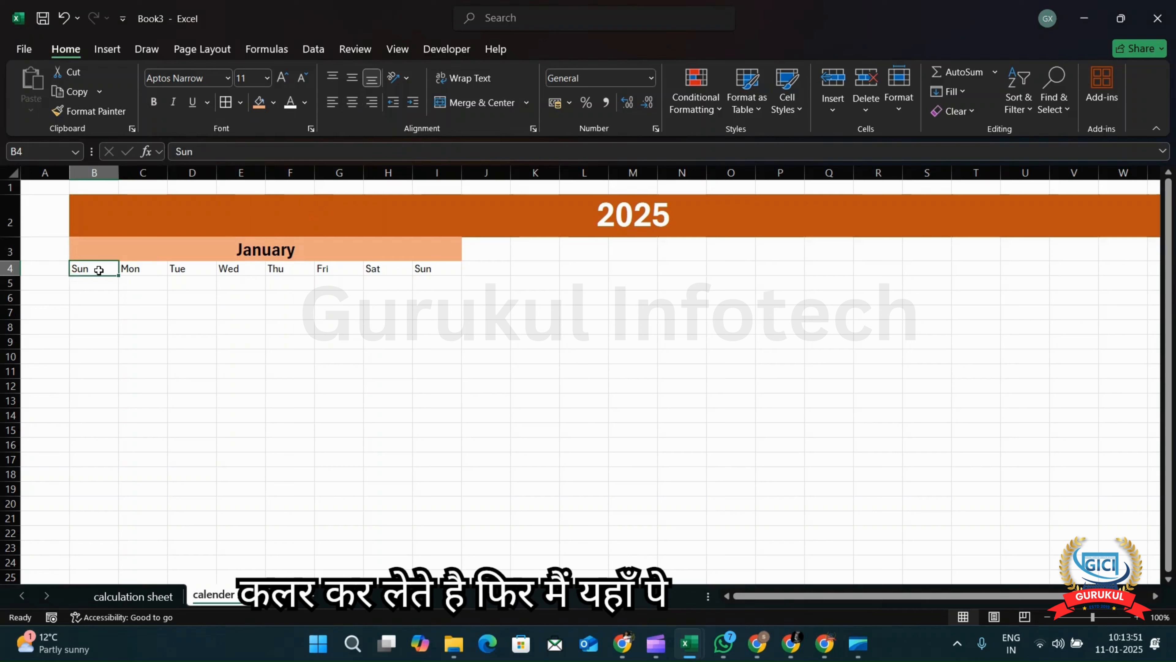
key("shift+Right")
key("shift+Right")
key("shift+Right")
key("shift+Right")
key("shift+Right")
key("shift+Right")
key("shift+Right")
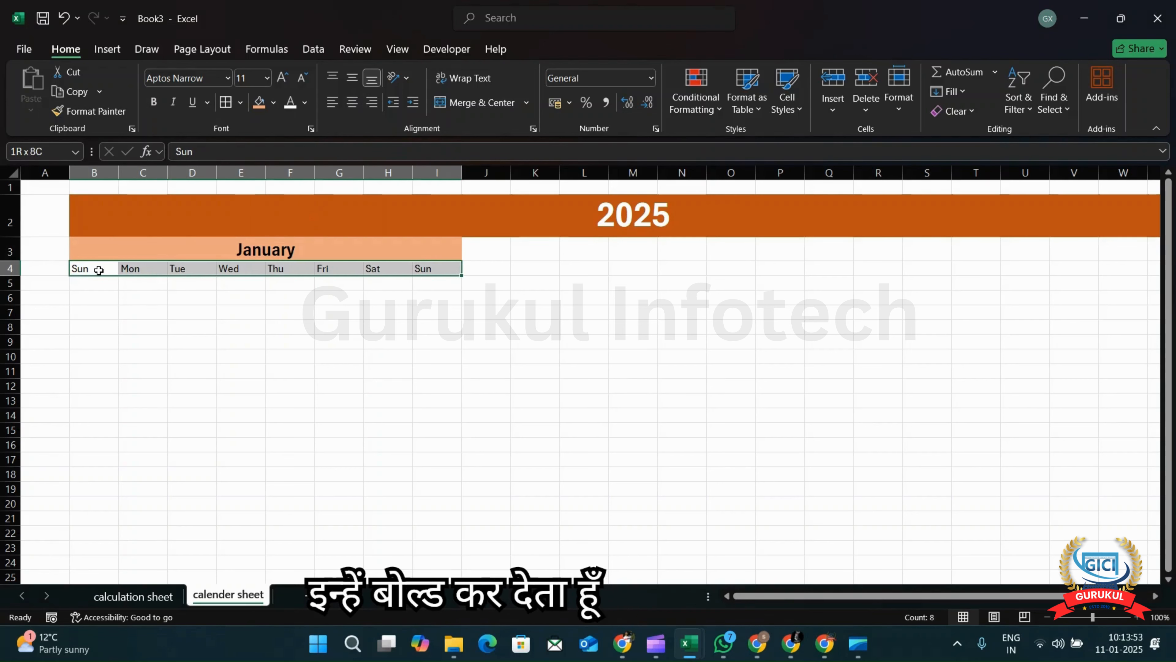
key("ctrl+b")
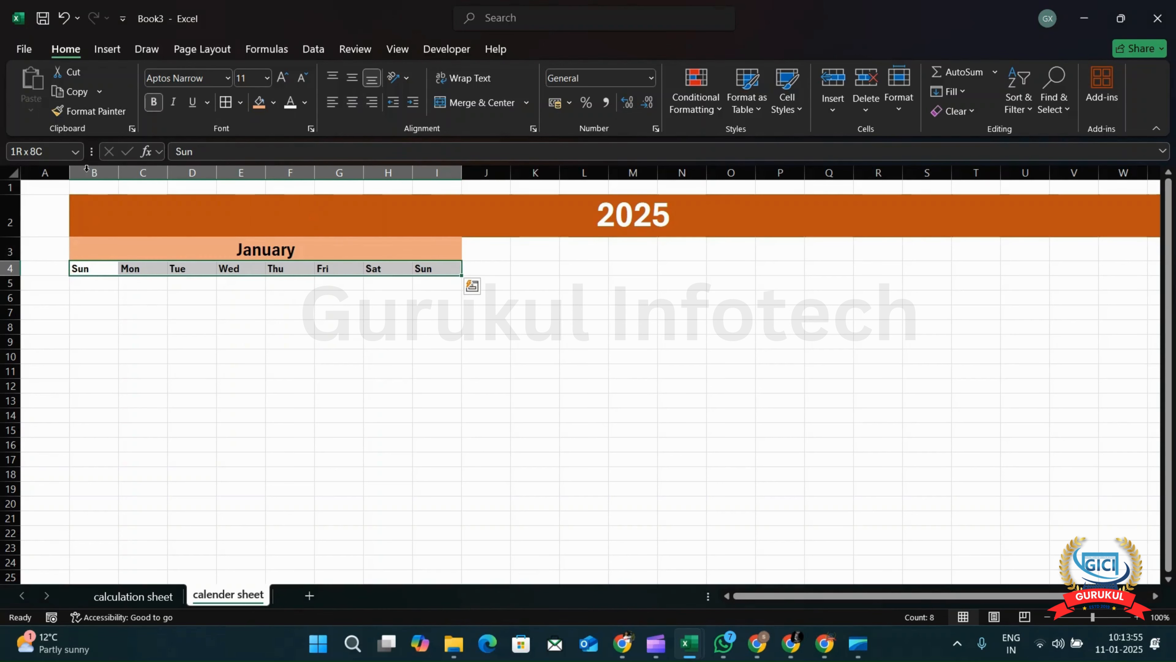
left_click(274, 103)
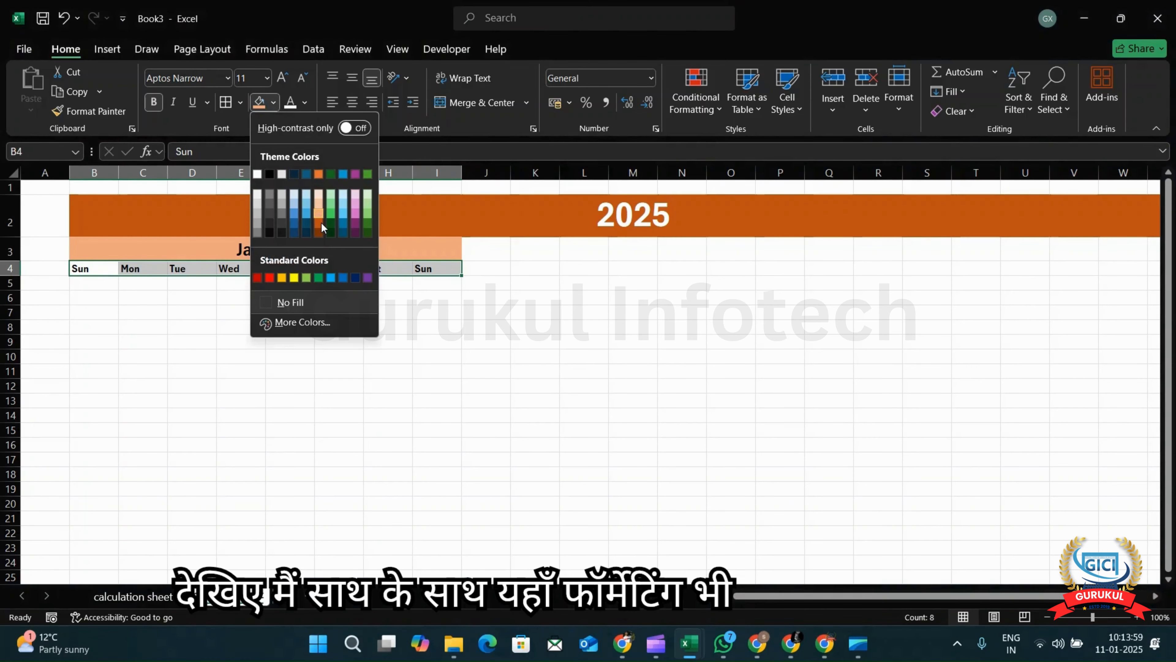
left_click(321, 222)
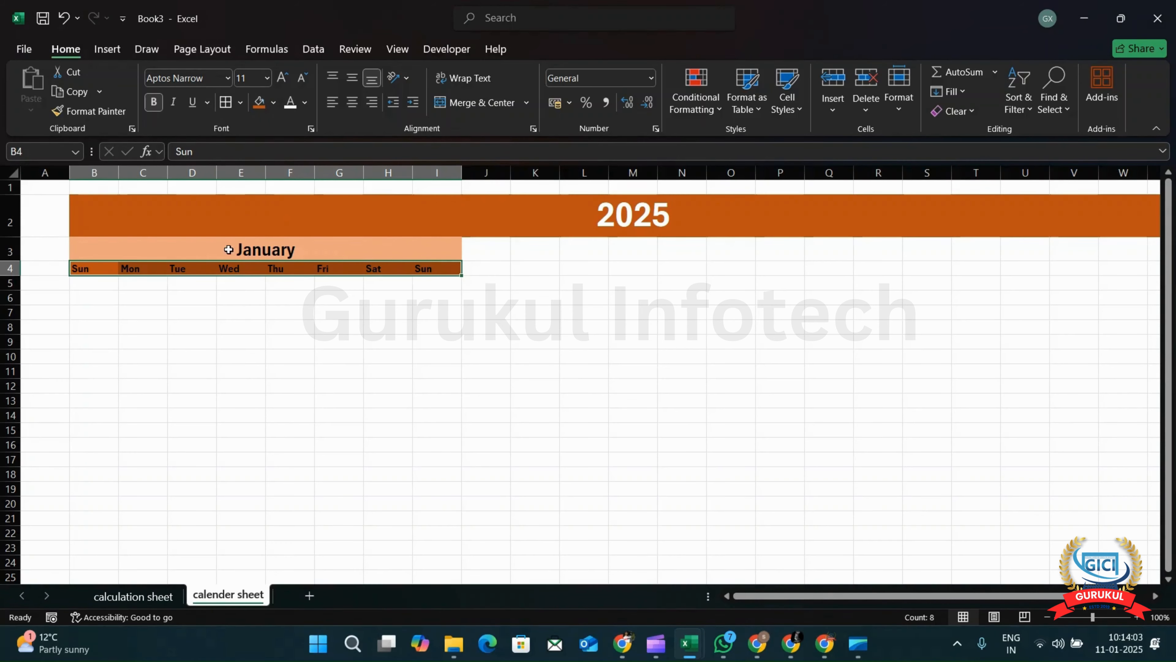
left_click(208, 213)
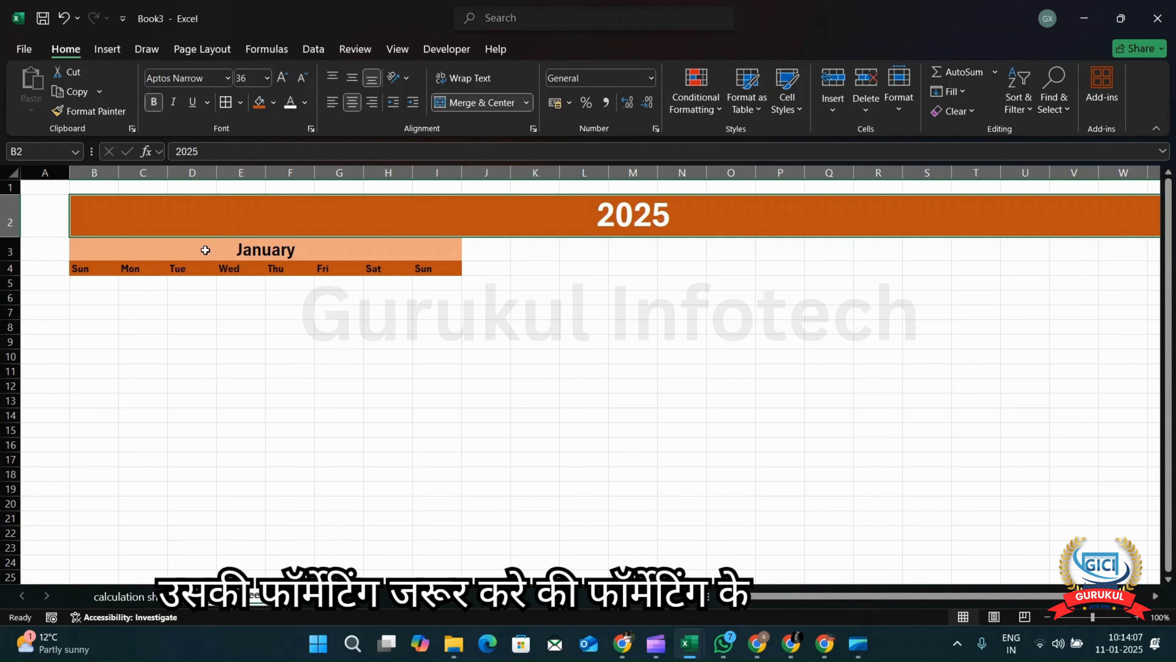
left_click_drag(203, 252, 204, 253)
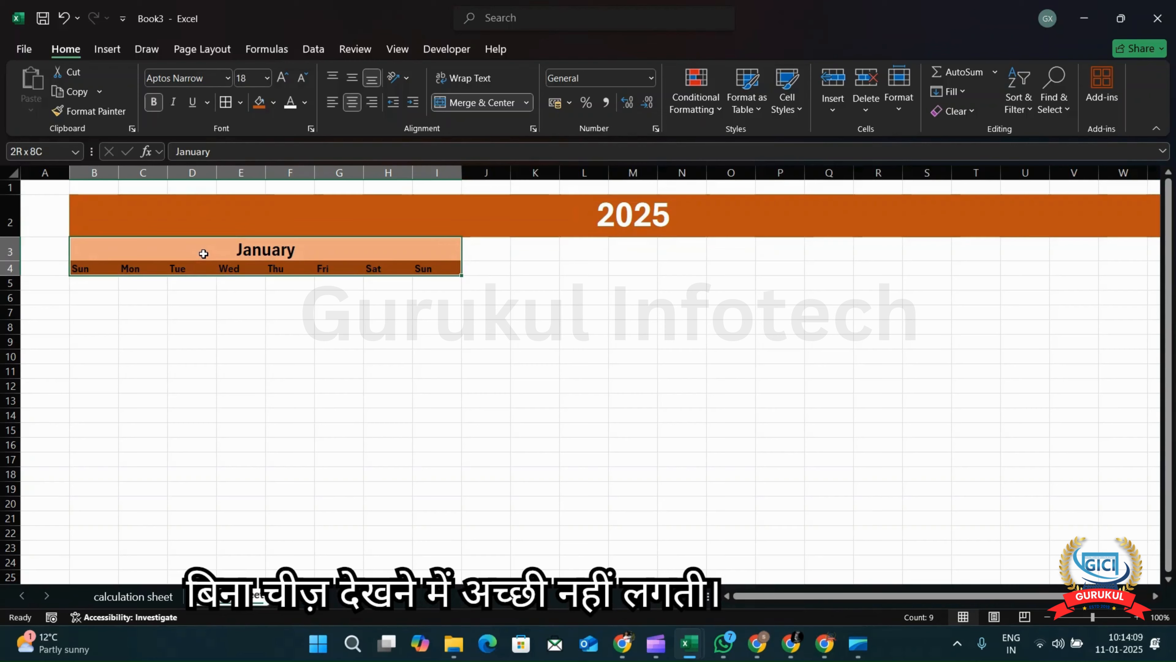
Begin a SEQUENCE formula in cell B5 under the first Sun label with 6 rows and 7 columns.
left_click(105, 286)
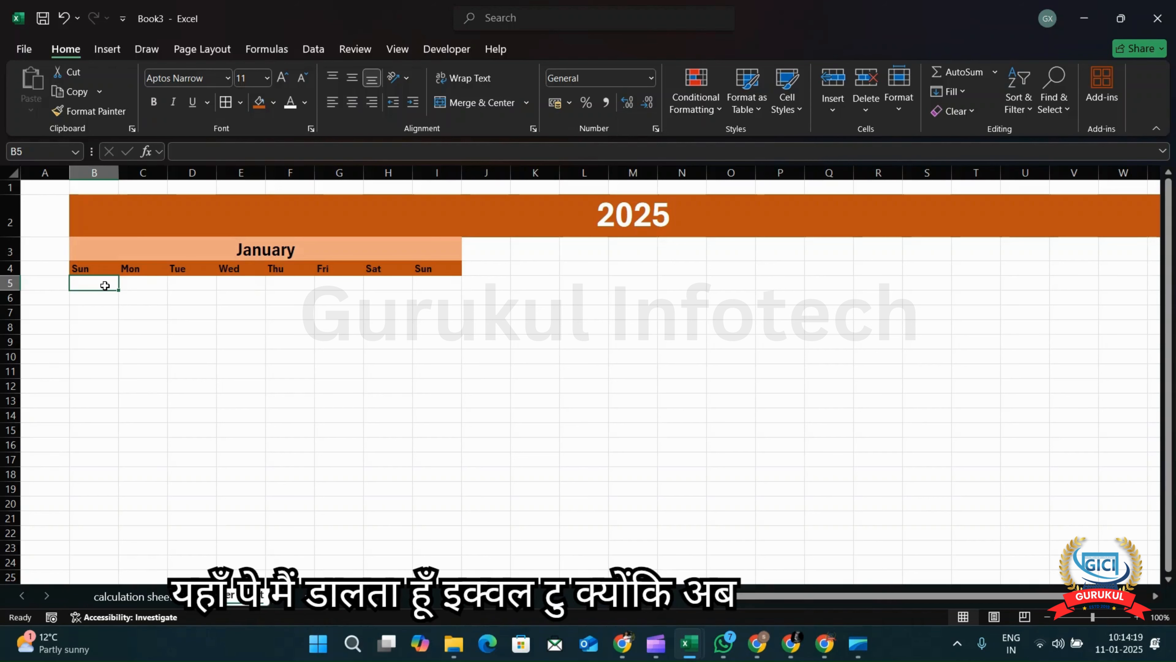
type("=")
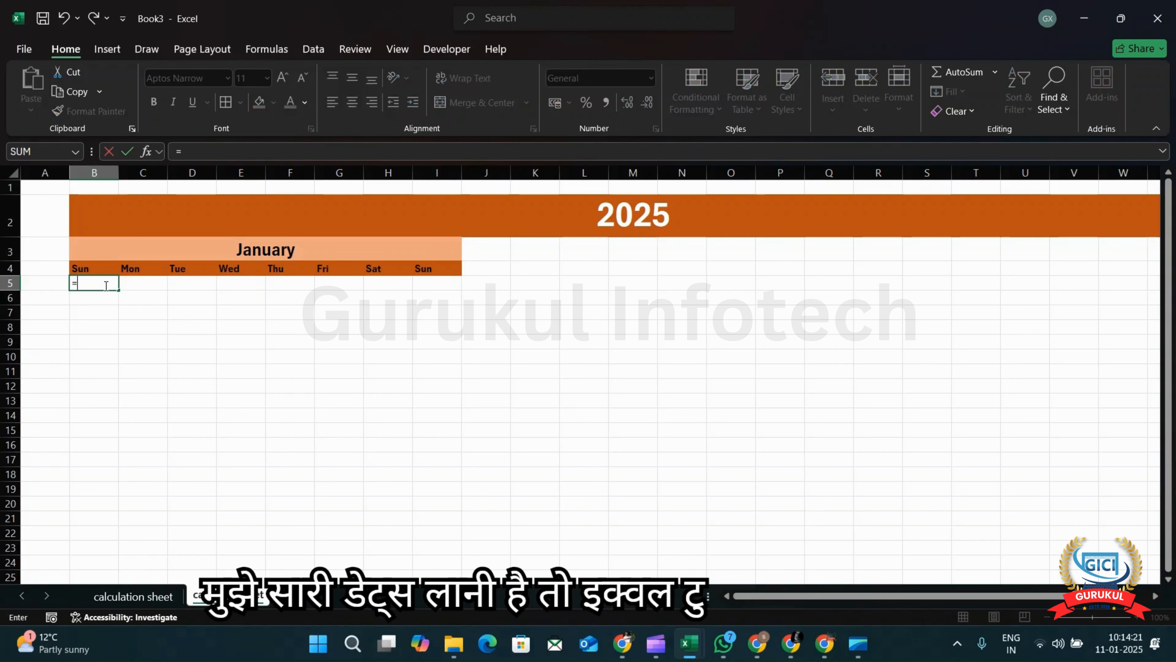
type("seq")
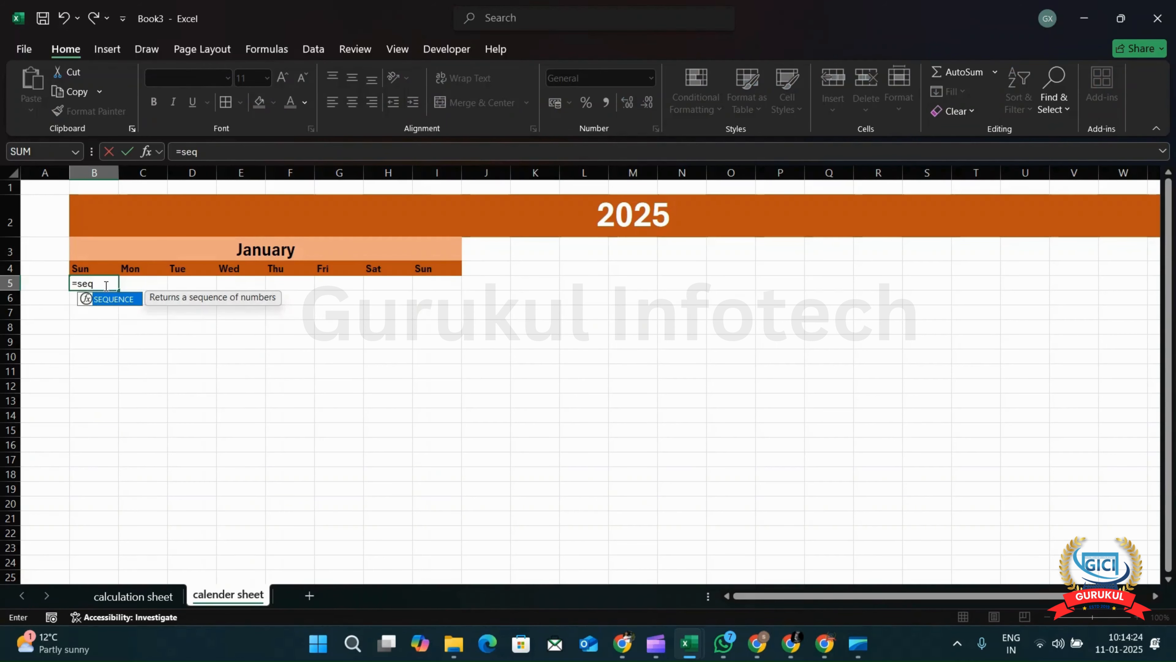
key("Tab")
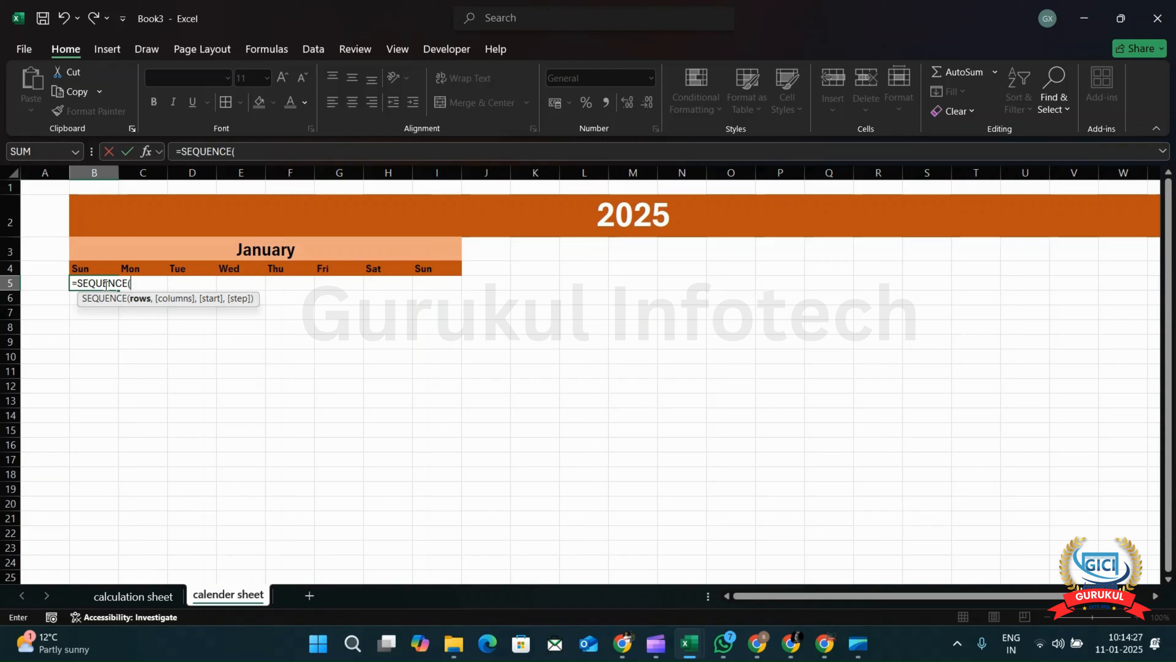
type("6,")
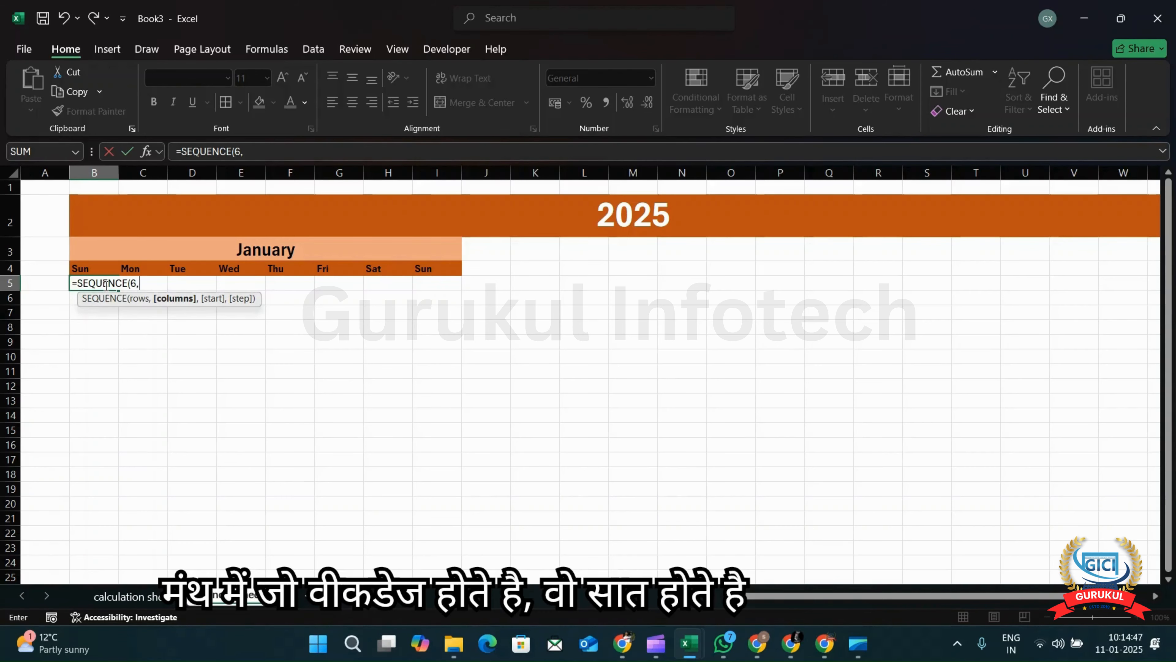
type("7")
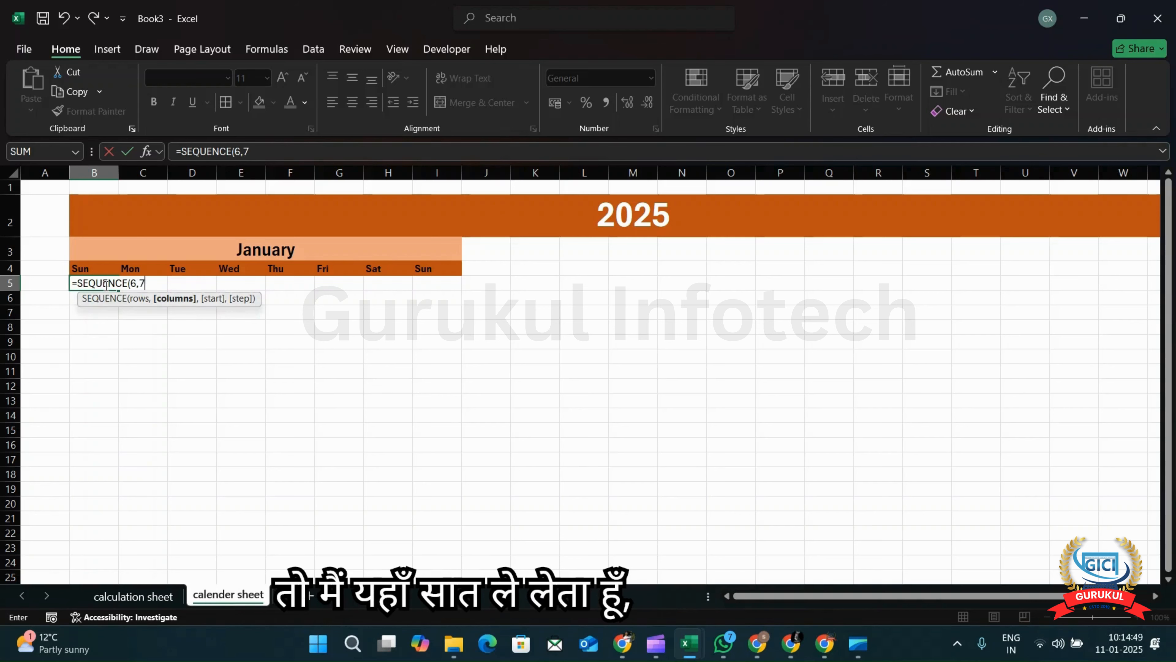
Complete the SEQUENCE formula with VLOOKUP(B3,'calculation sheet'!D3:G14,4,0) as its start value and 1 as its step.
type(",vlo")
key("Tab")
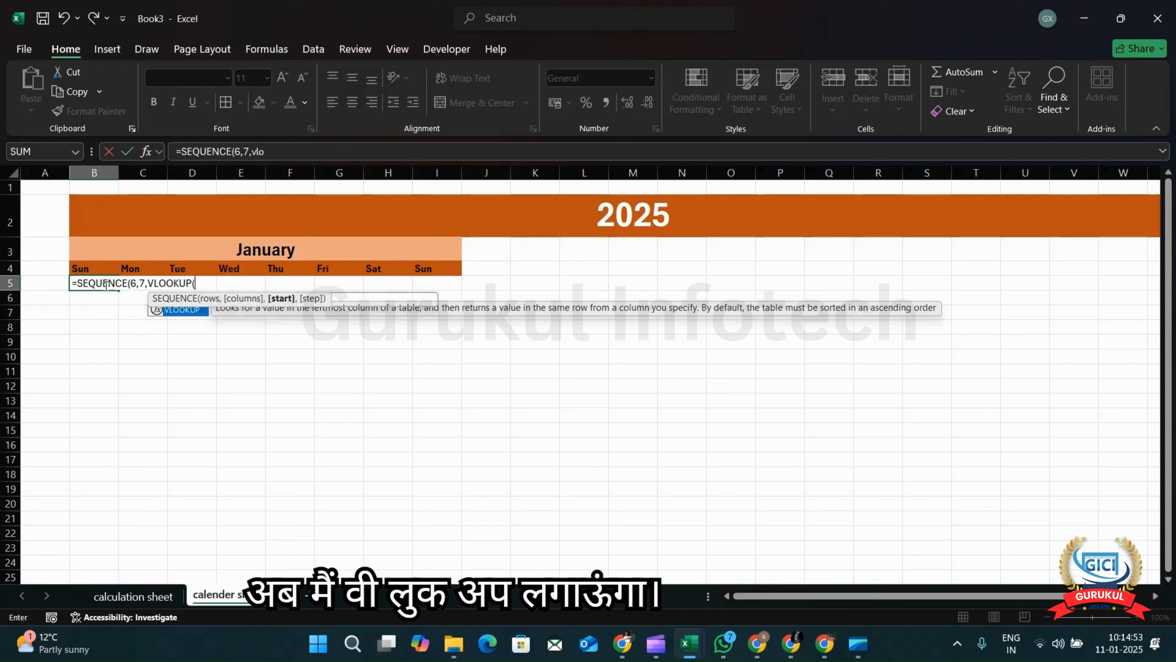
left_click(191, 248)
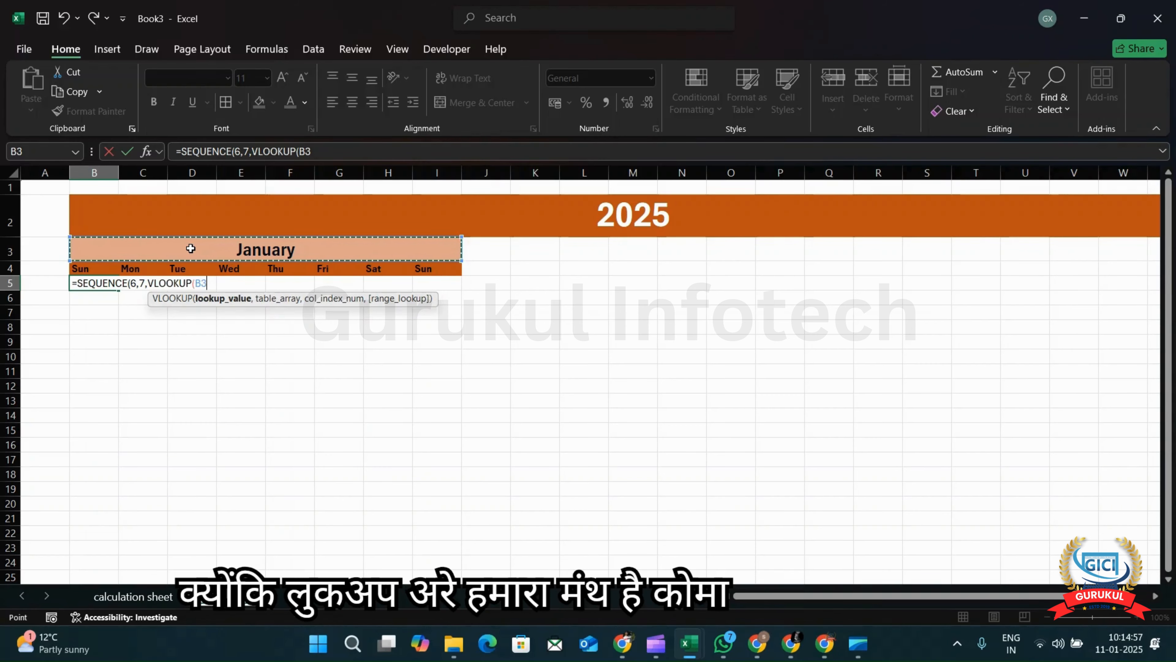
type(",")
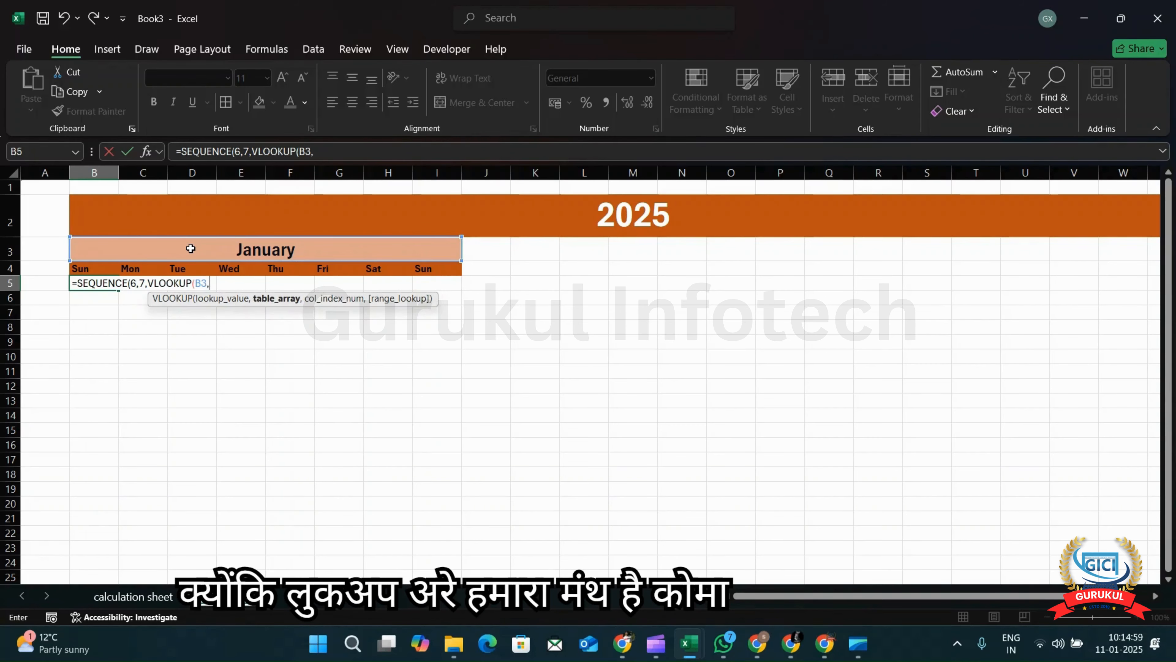
left_click(137, 596)
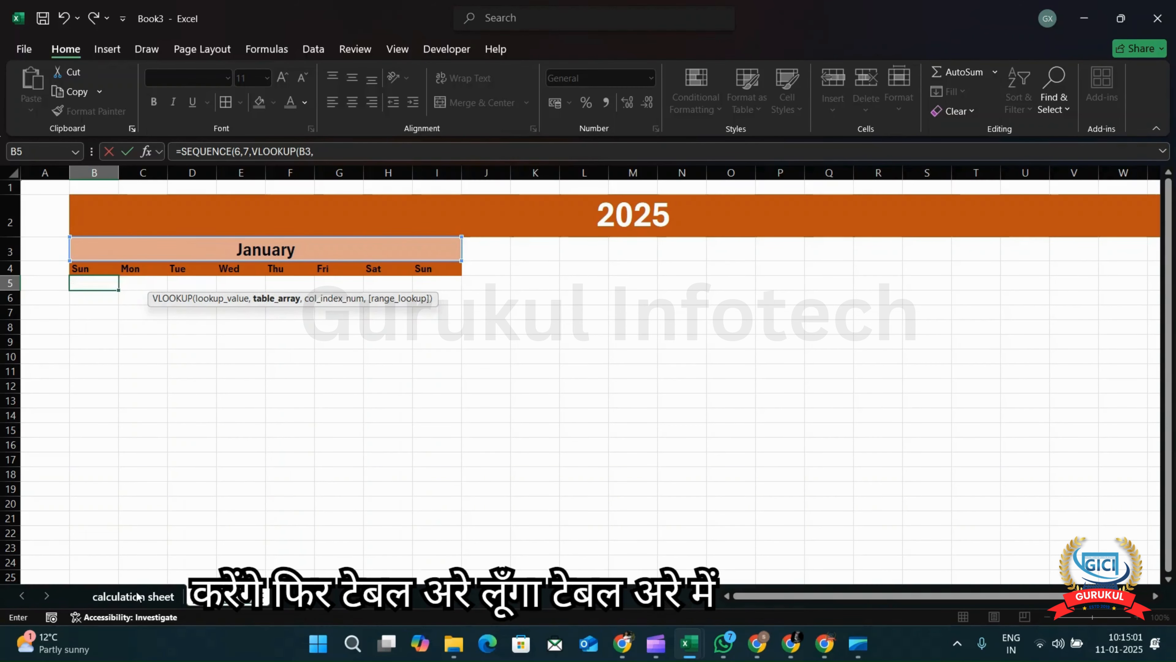
left_click_drag(188, 217, 346, 381)
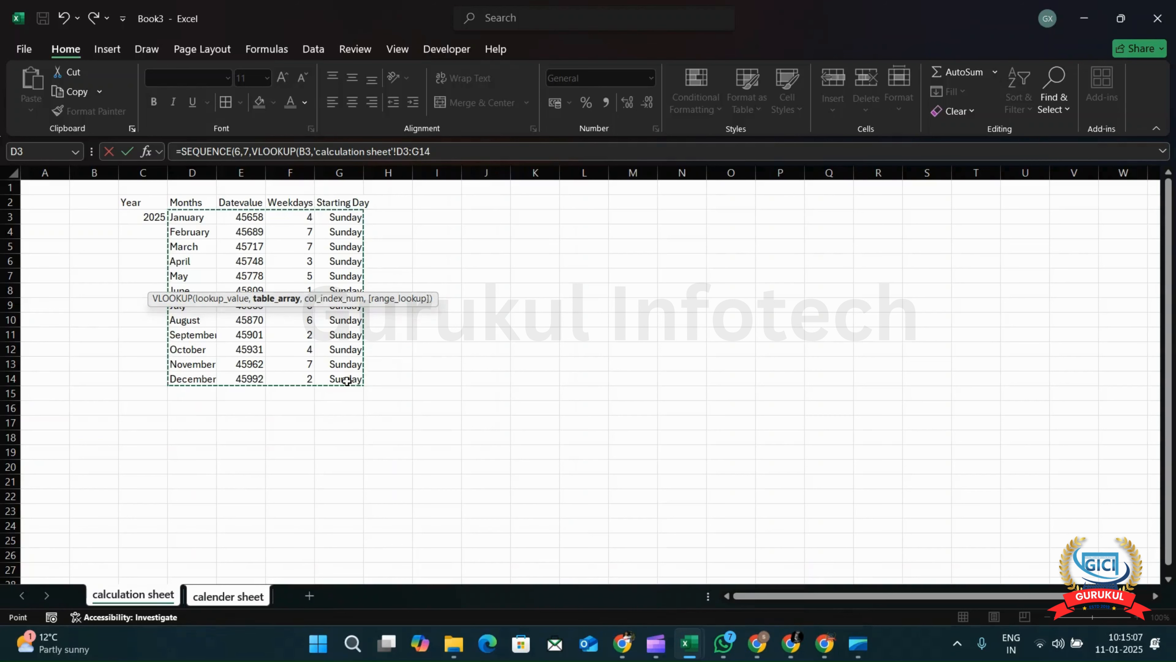
type(",4")
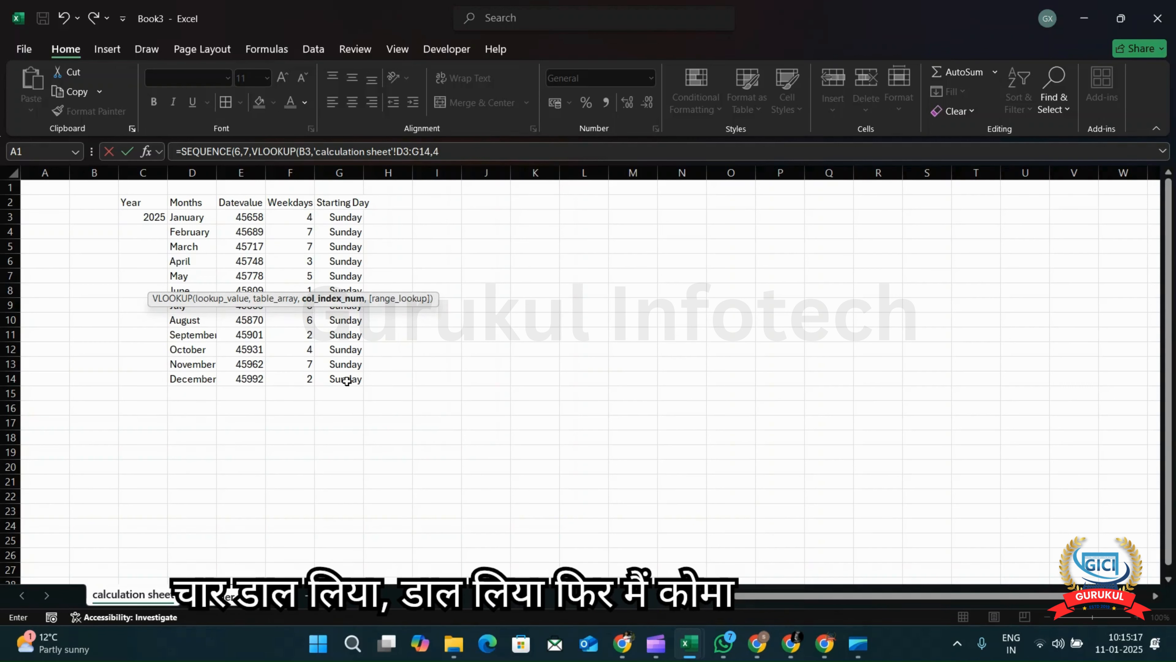
type(",")
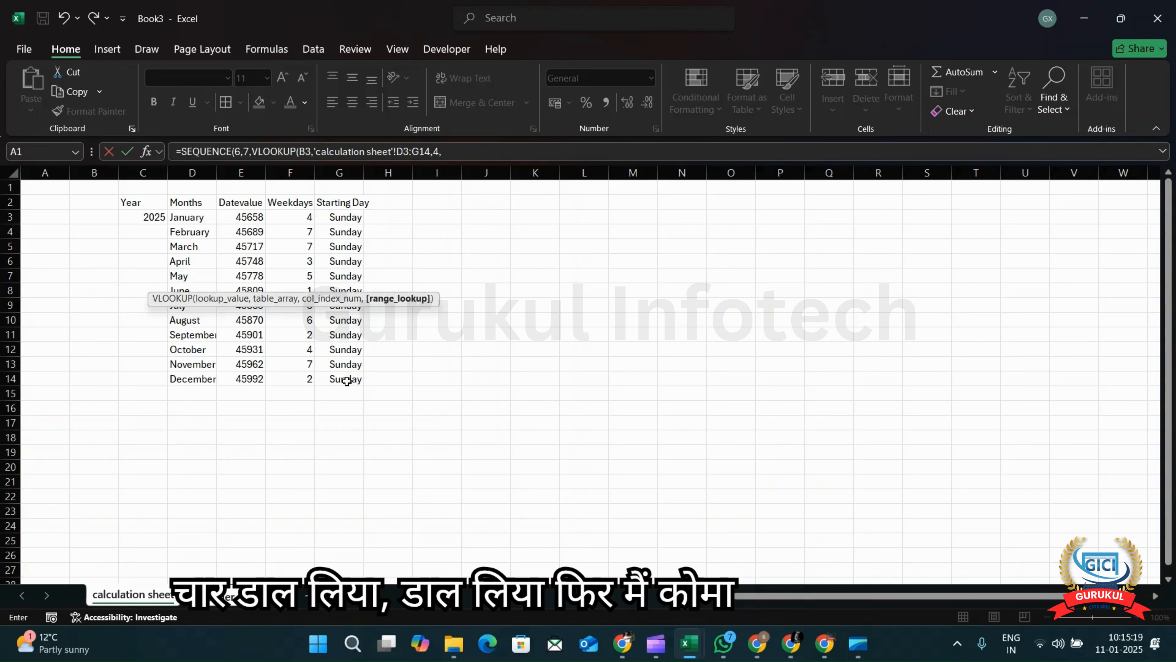
type("0")
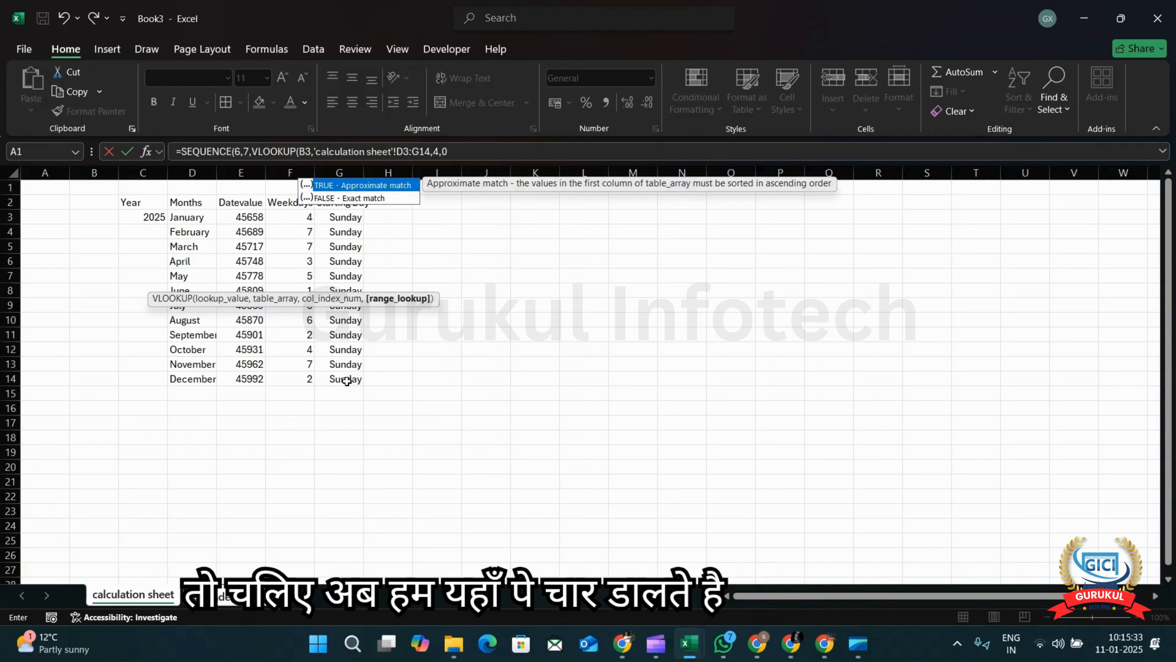
type(")")
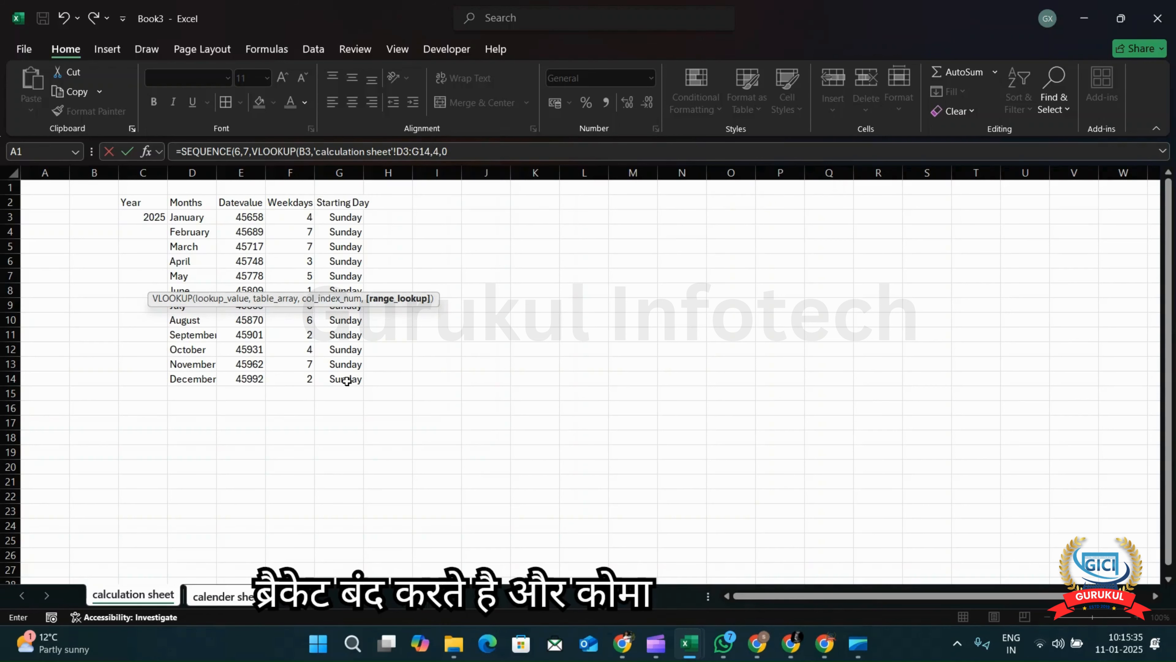
type(",")
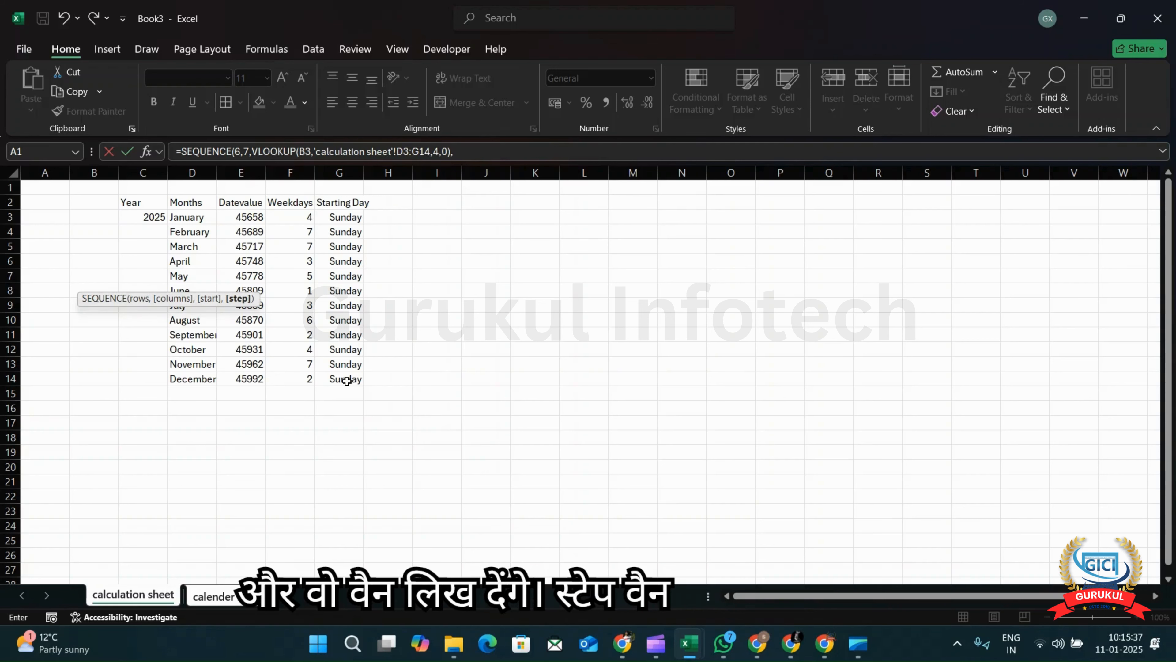
type("1)")
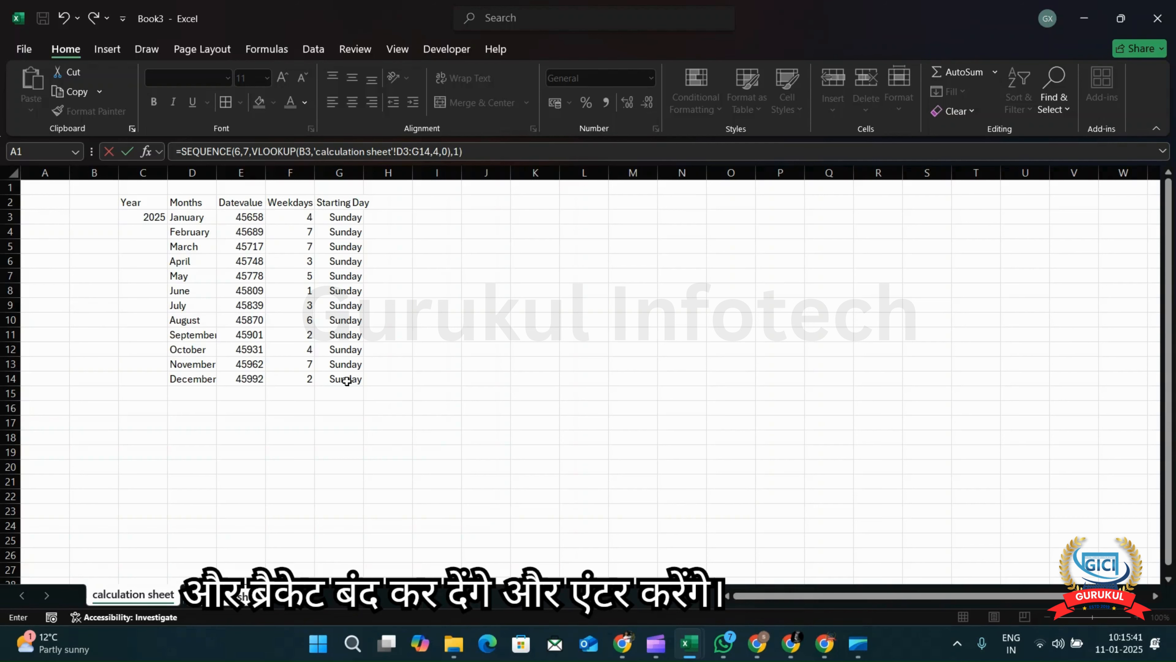
key("Return")
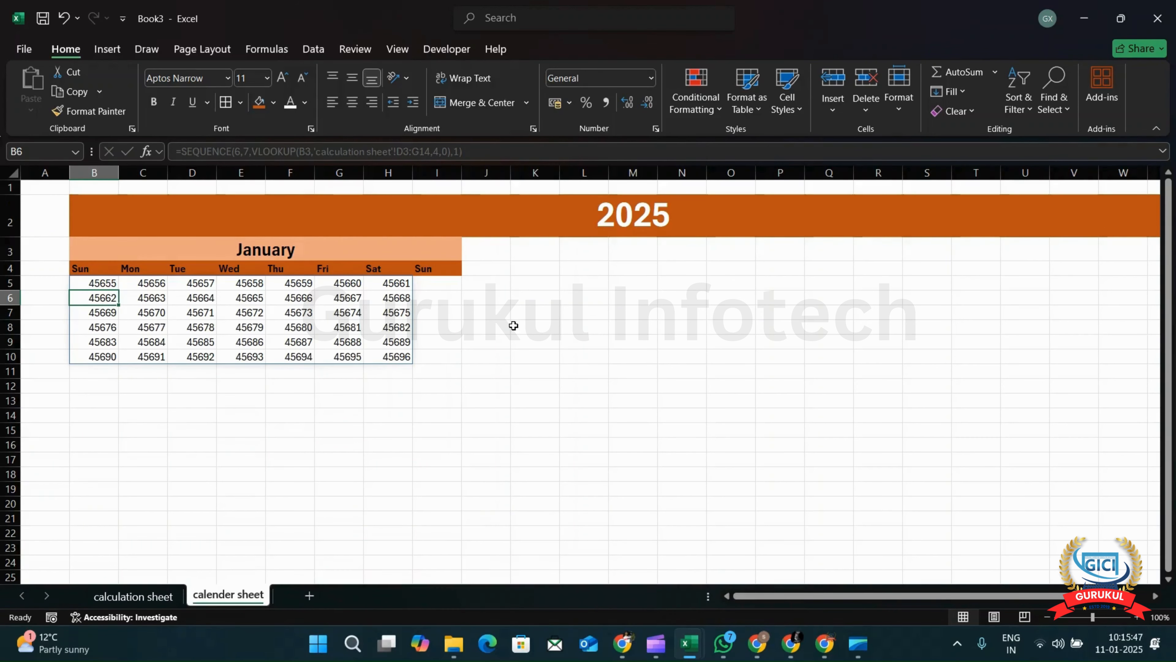
Reset cell I4 to the Normal cell style and delete its extra Sun label.
left_click(449, 271)
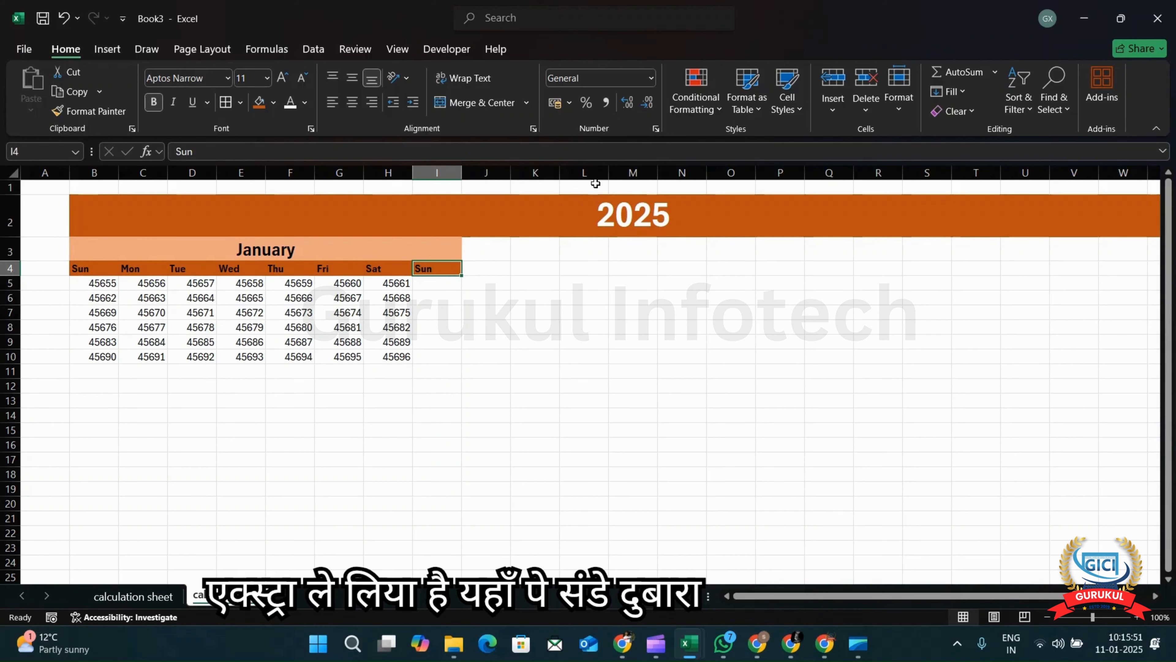
left_click(795, 106)
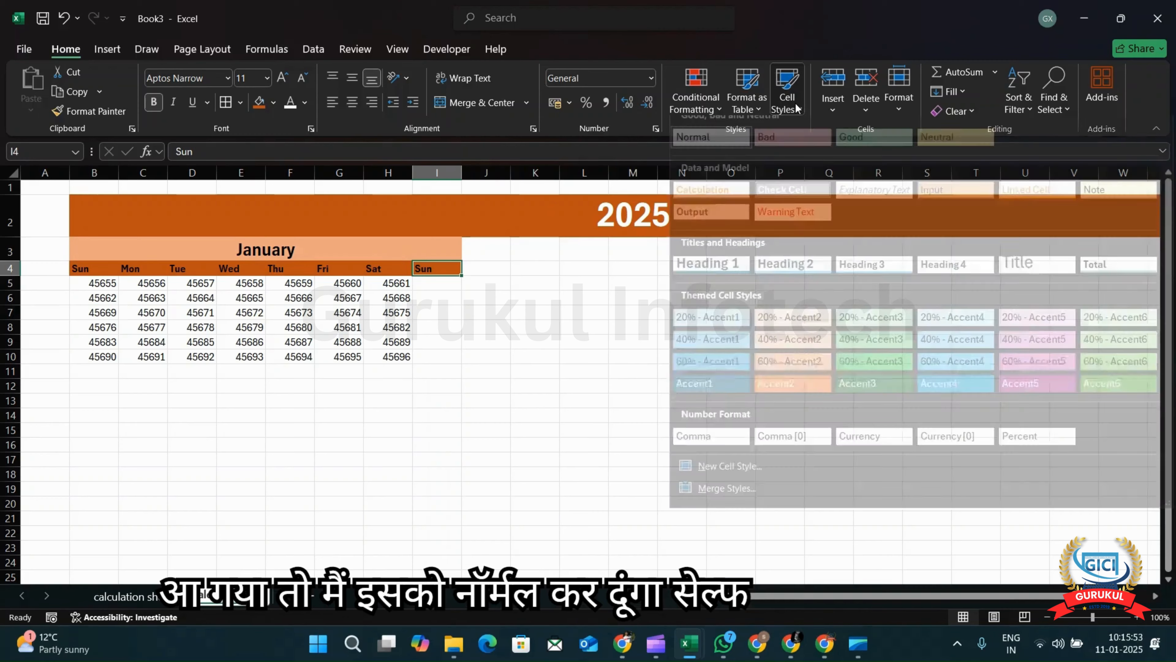
left_click(728, 154)
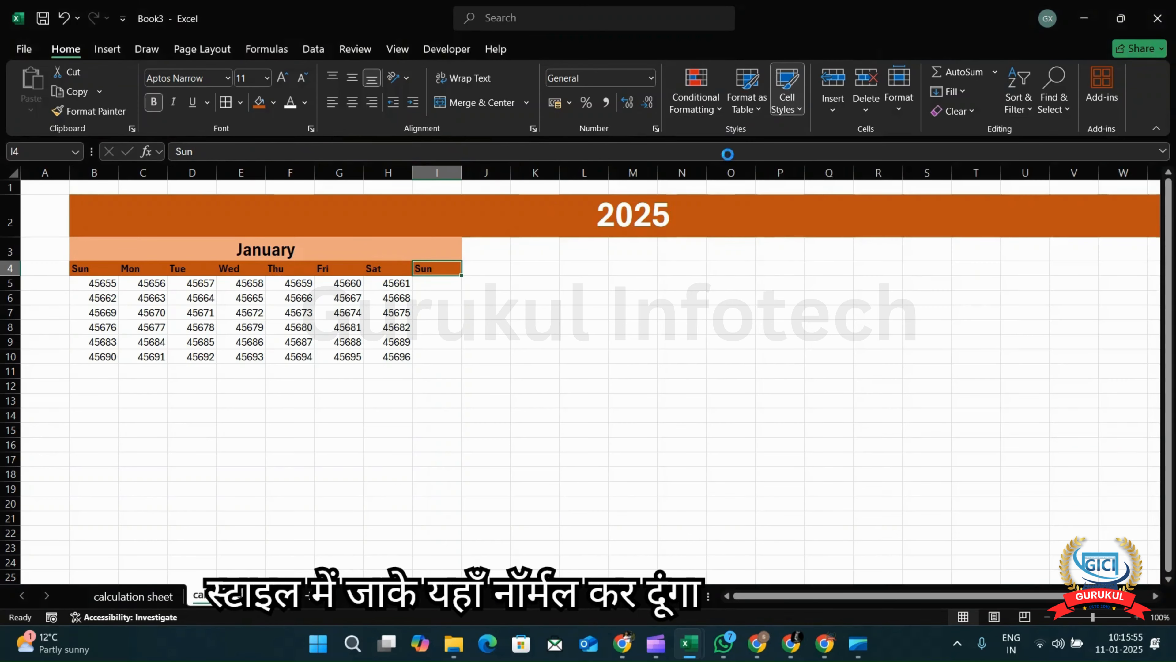
key("Delete")
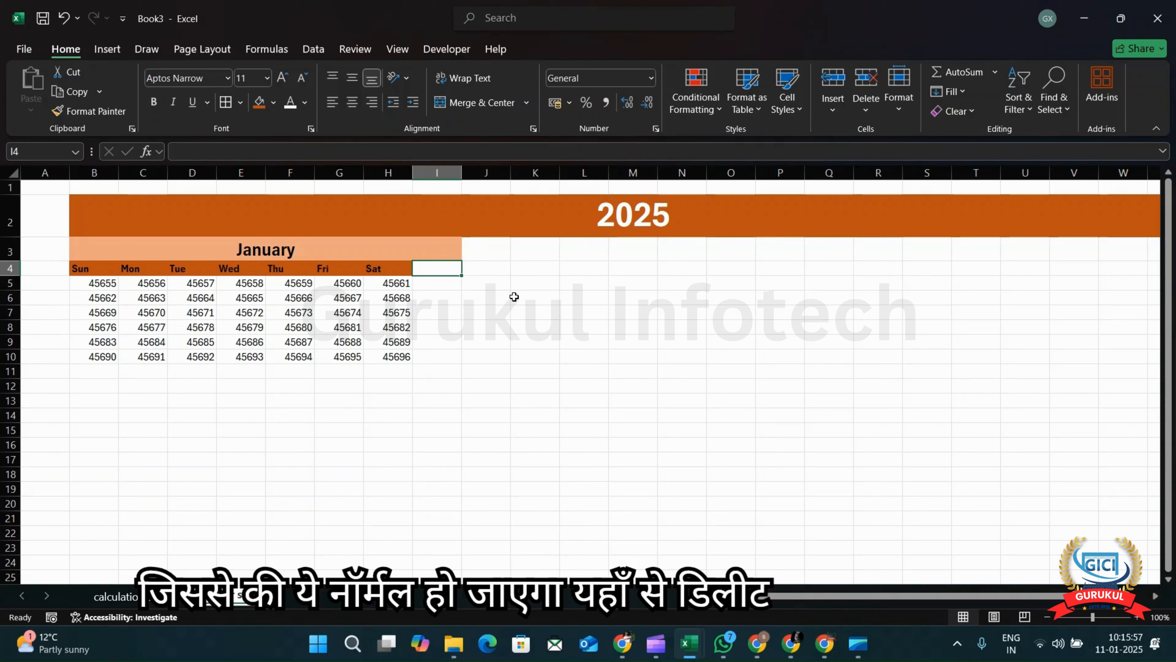
Unmerge the January heading, then merge and center it again across only B3 to H3.
left_click(401, 254)
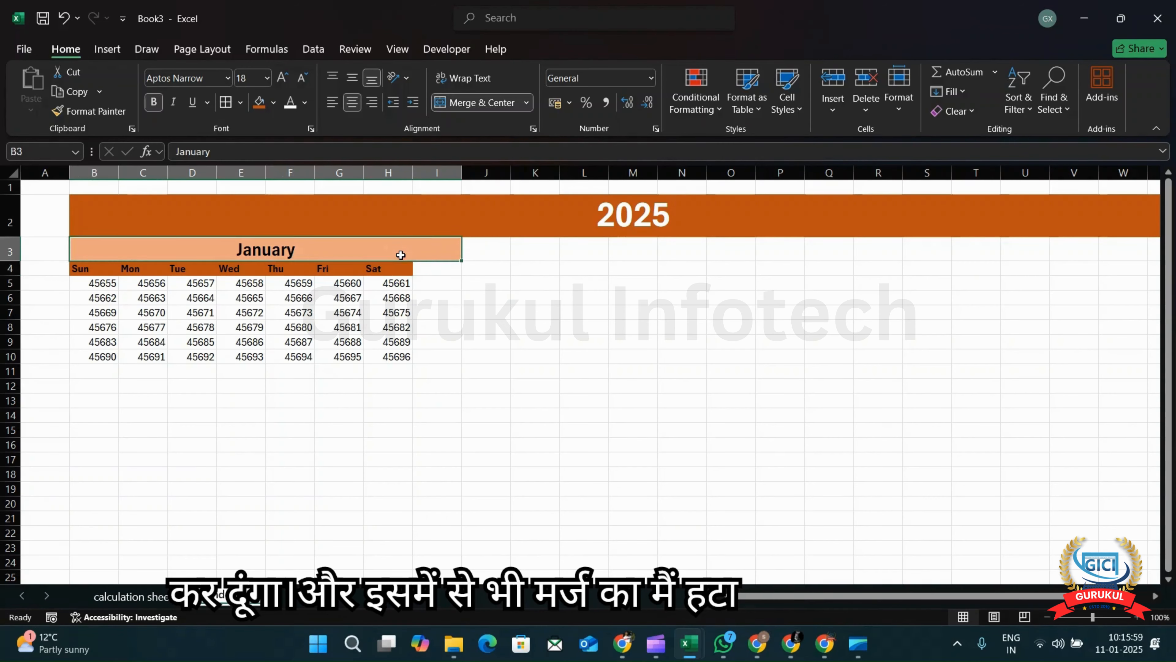
left_click(528, 103)
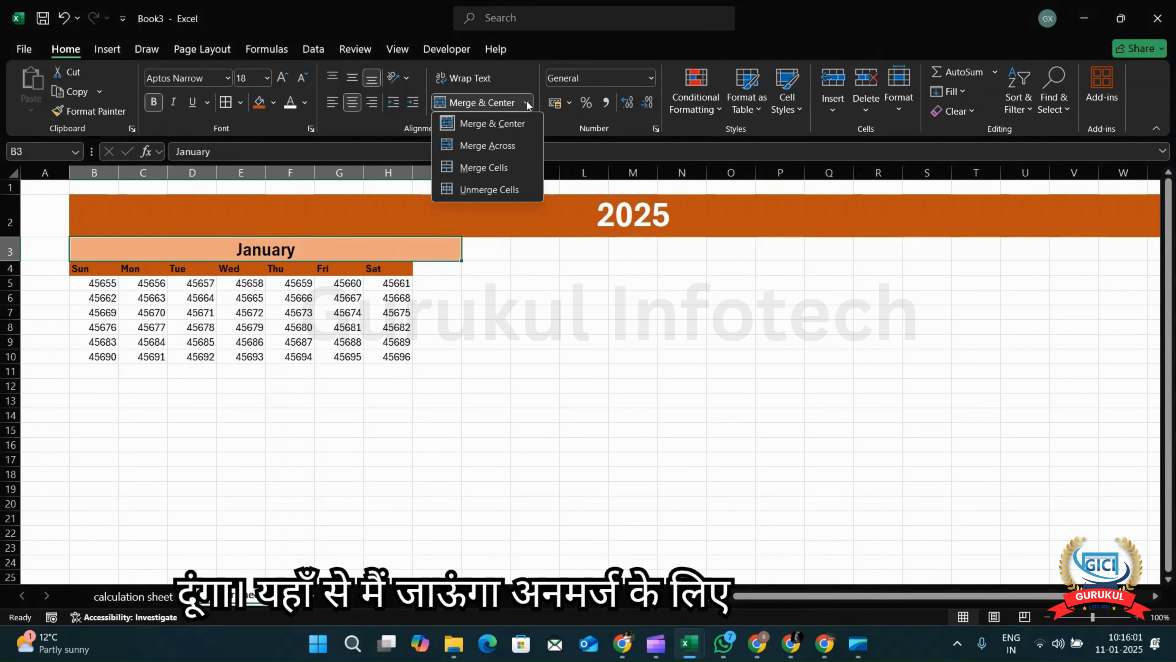
left_click(501, 190)
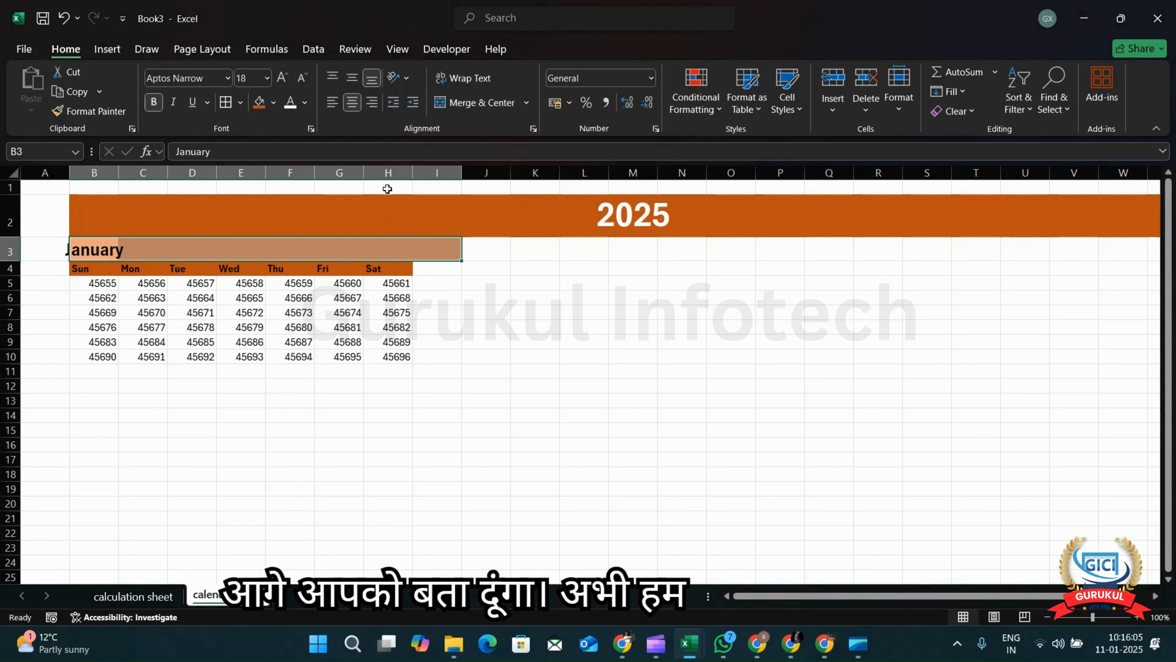
left_click_drag(396, 249, 397, 247)
key("shift+Left")
key("shift+Left")
key("shift+Left")
key("shift+Left")
key("shift+Left")
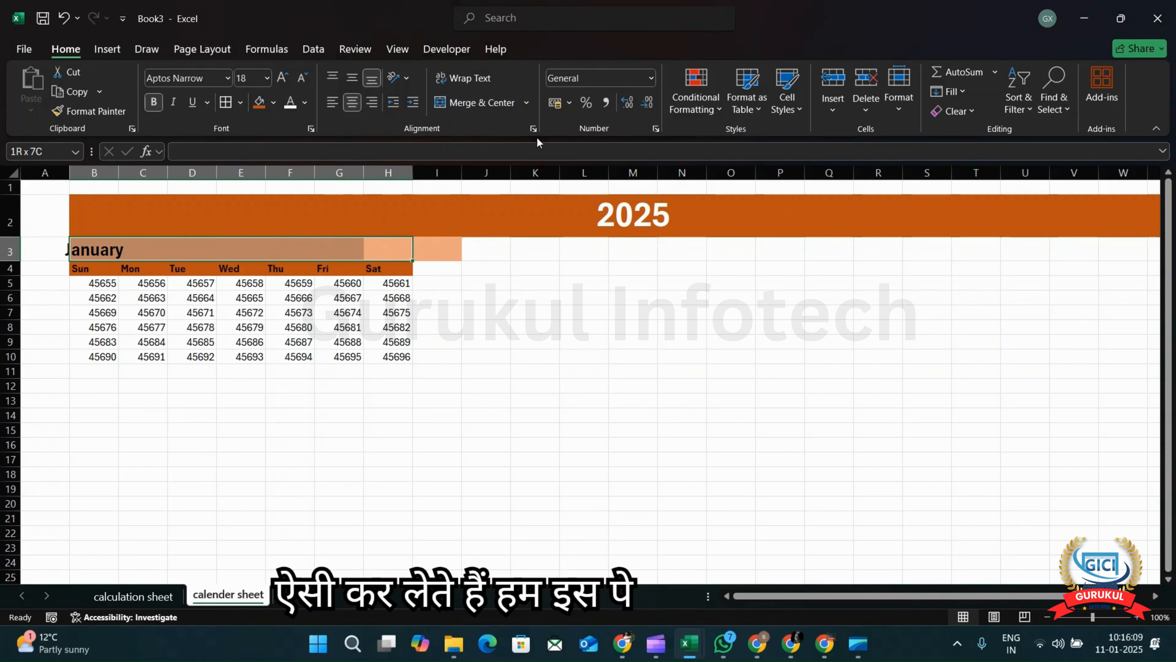
key("alt")
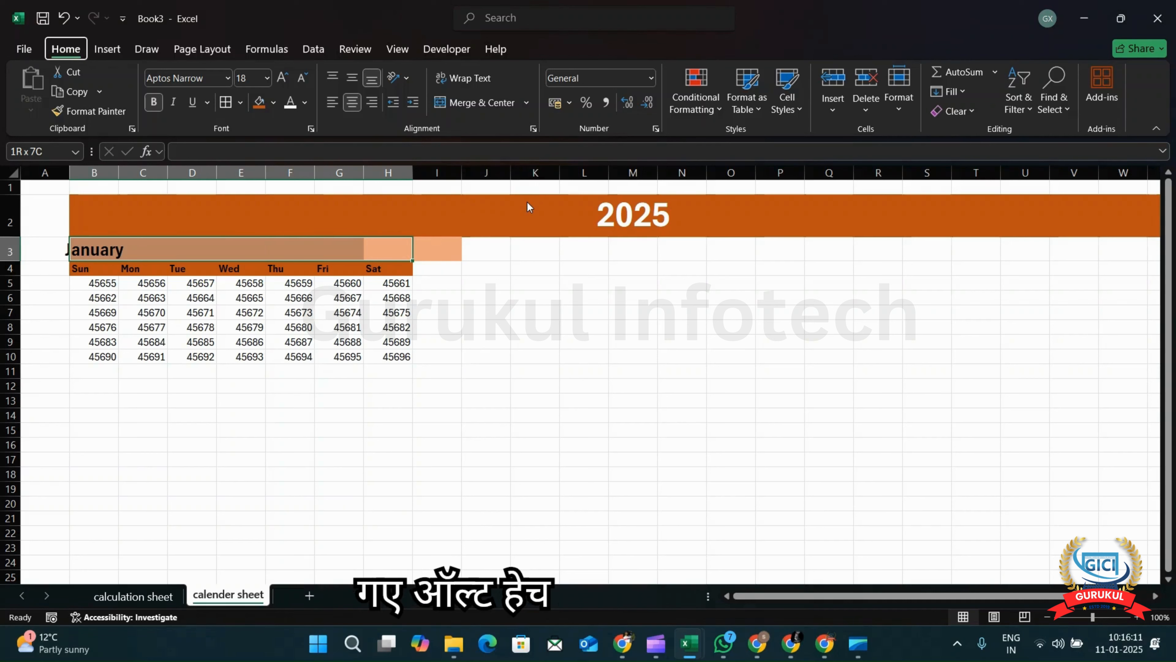
key("h")
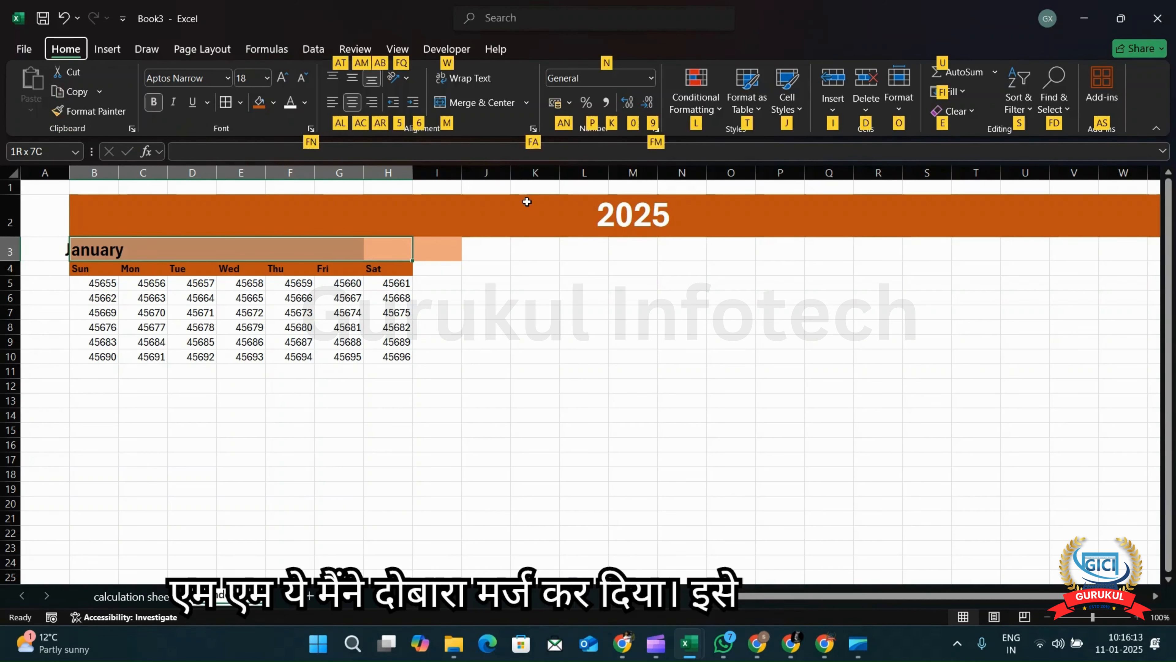
key("m")
key("c")
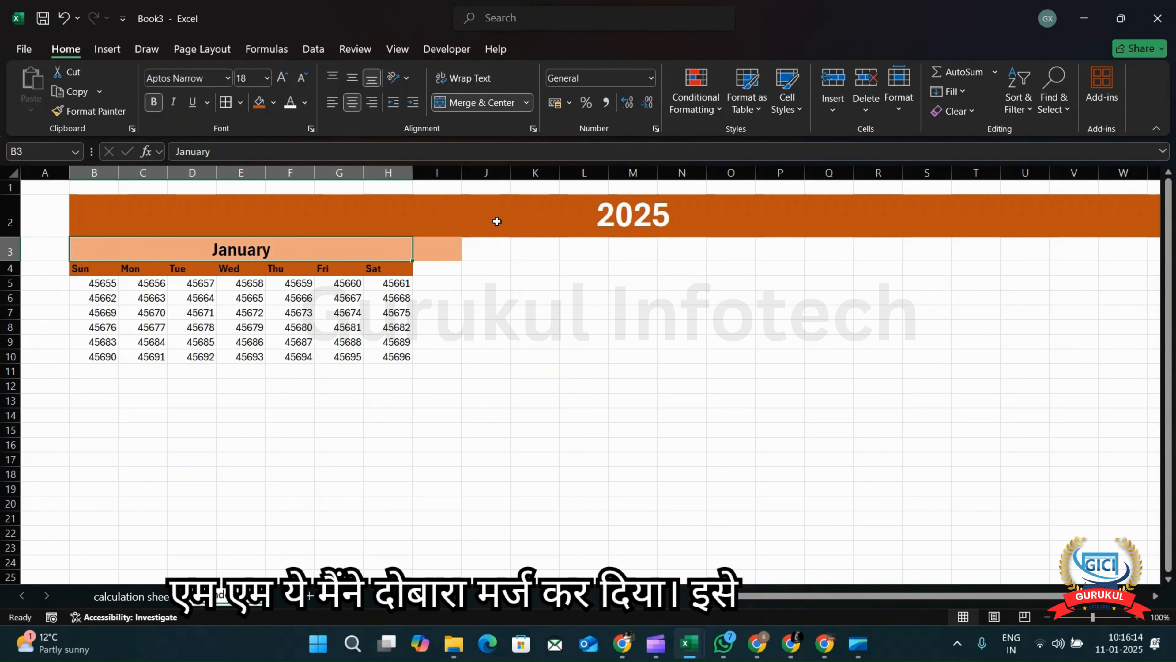
Reset the leftover shaded cell I3 beside the January heading to the Normal cell style.
left_click(443, 256)
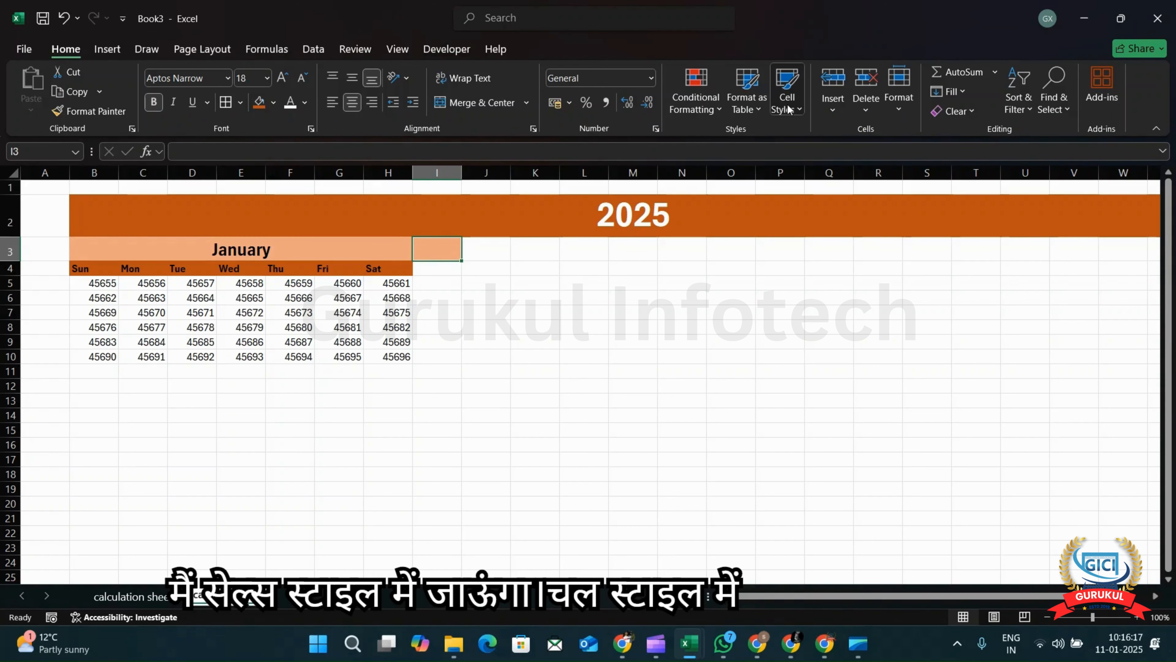
left_click(789, 108)
left_click(725, 152)
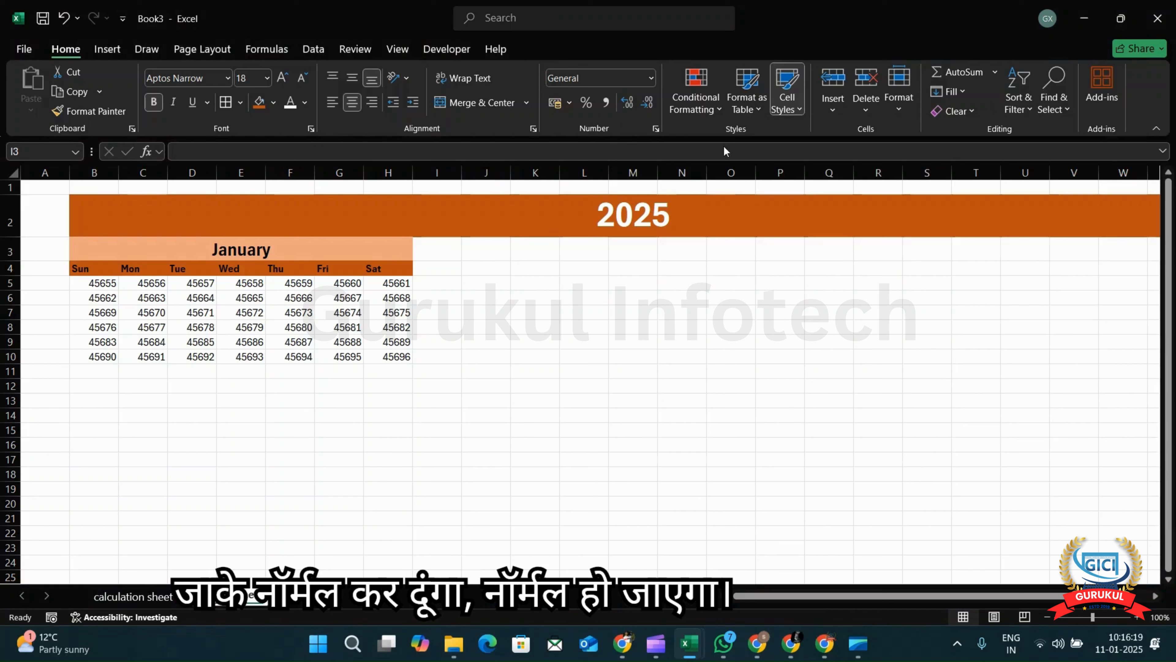
Apply the custom number format dd to the January dates in B5 to H10.
left_click(98, 288)
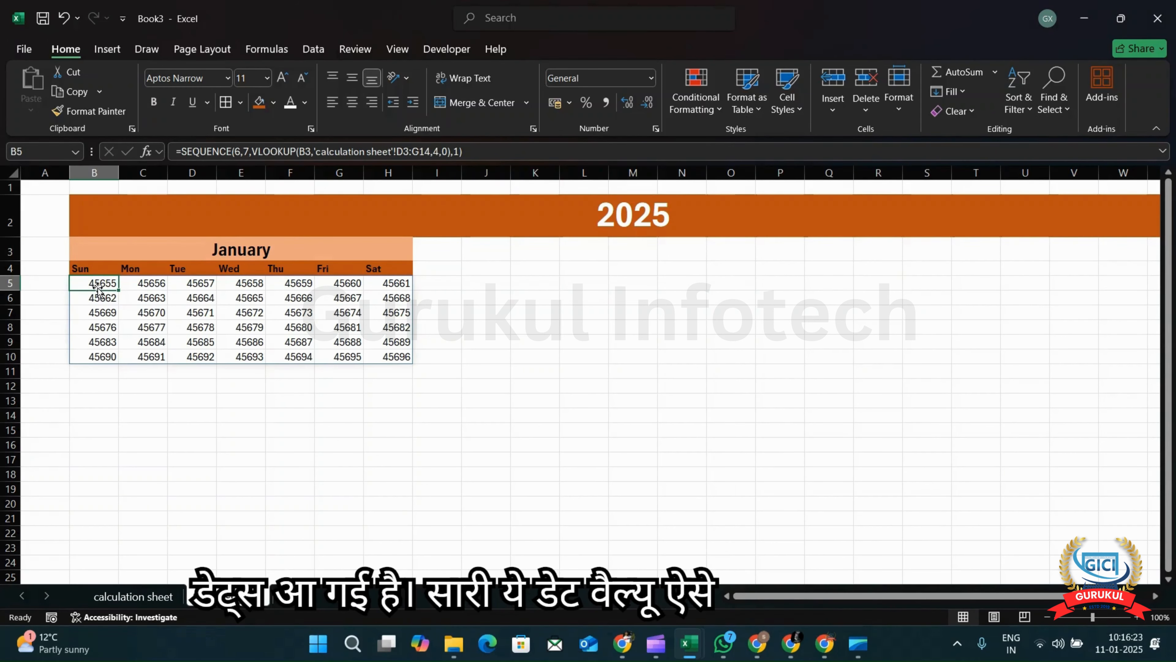
key("shift+Down")
key("shift+Down")
key("shift+Down")
key("shift+Down")
key("shift+Down")
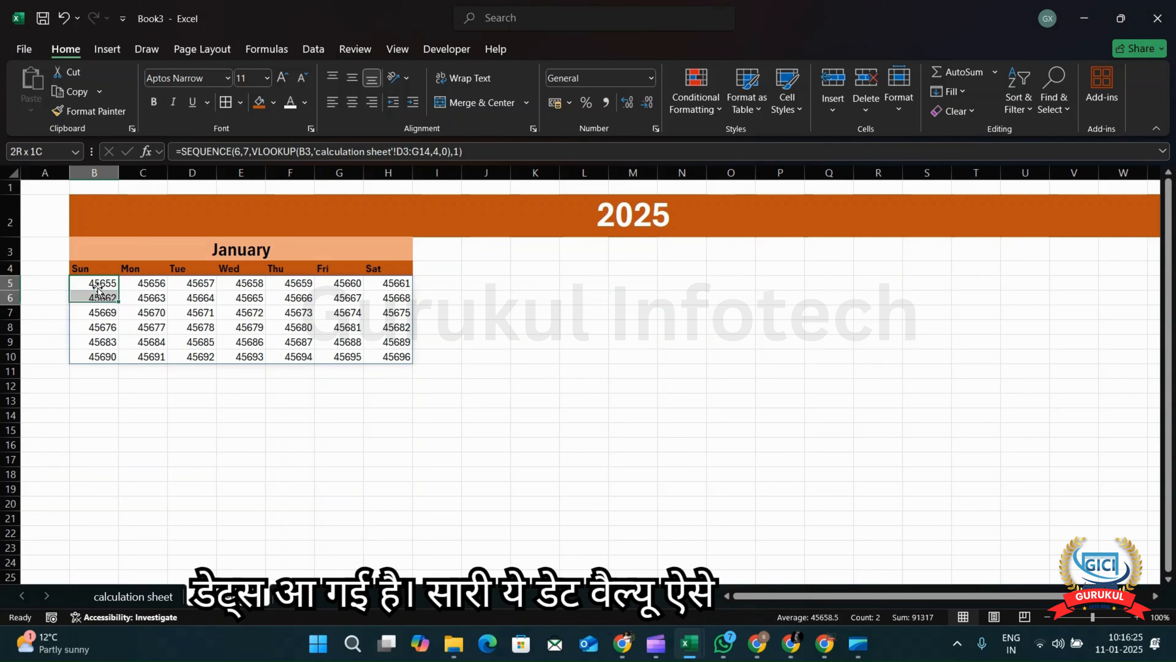
key("shift+Right")
key("shift+Right")
key("shift+Right")
key("shift+Right")
key("shift+Right")
key("shift+Right")
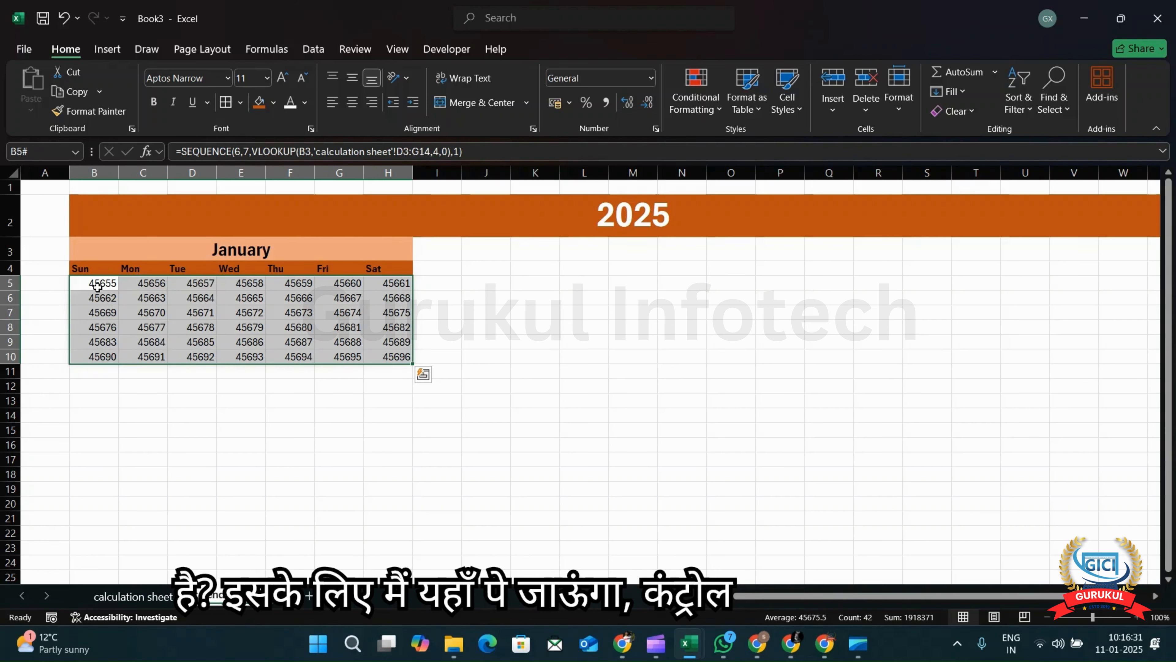
key("ctrl+1")
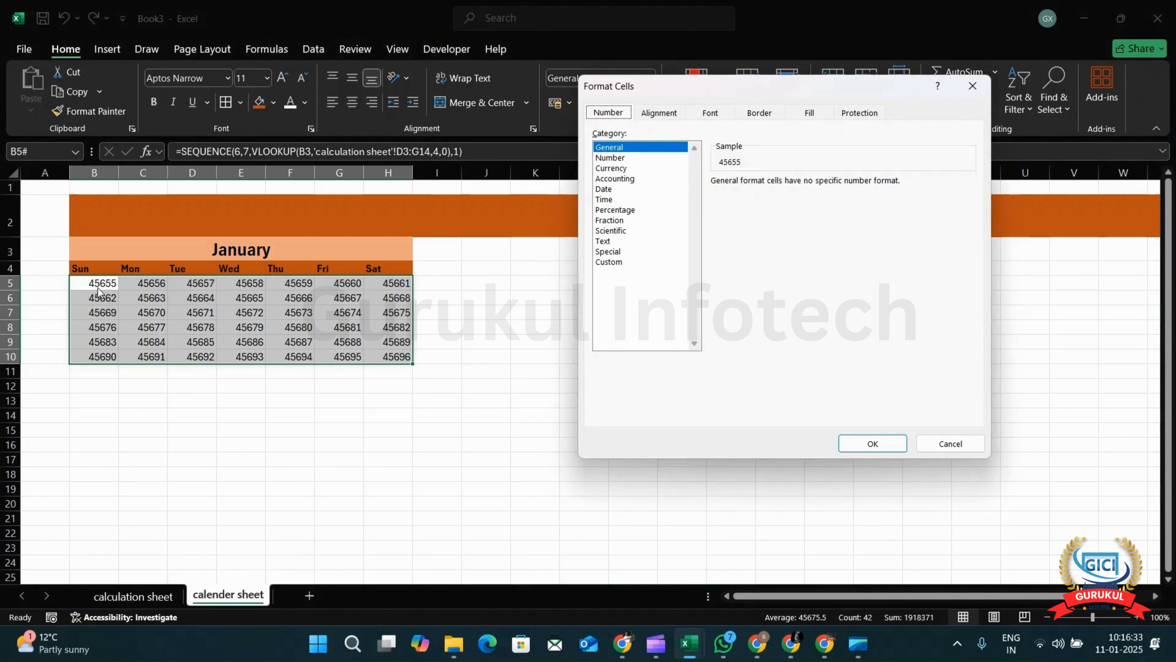
left_click(619, 262)
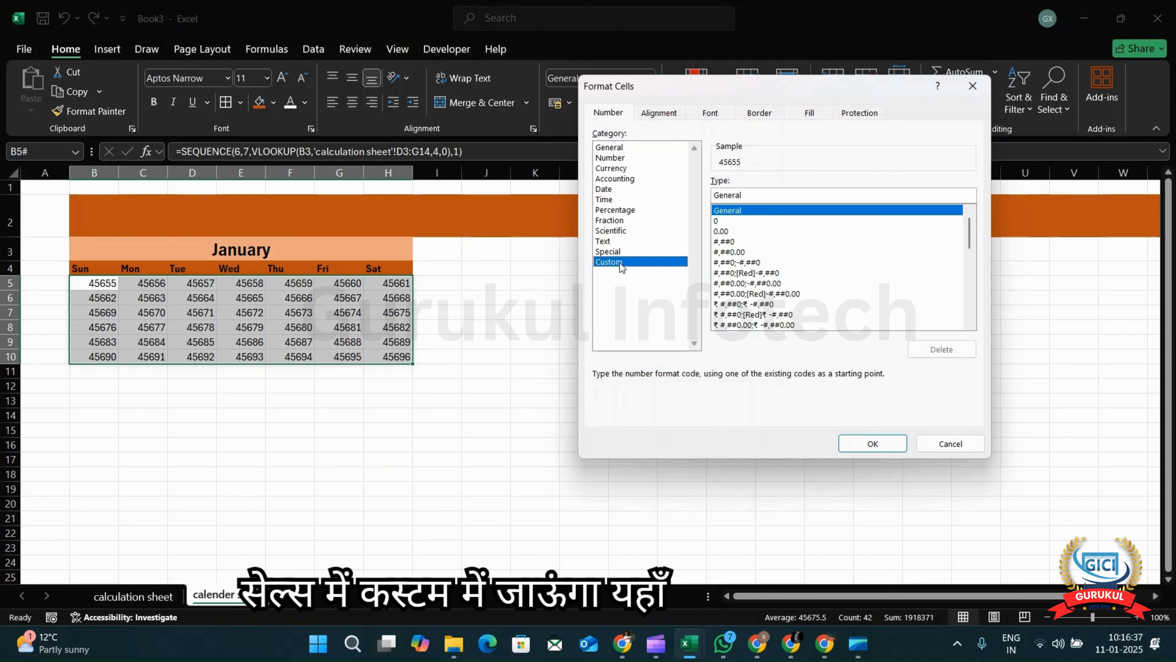
double_click(740, 198)
type("dd")
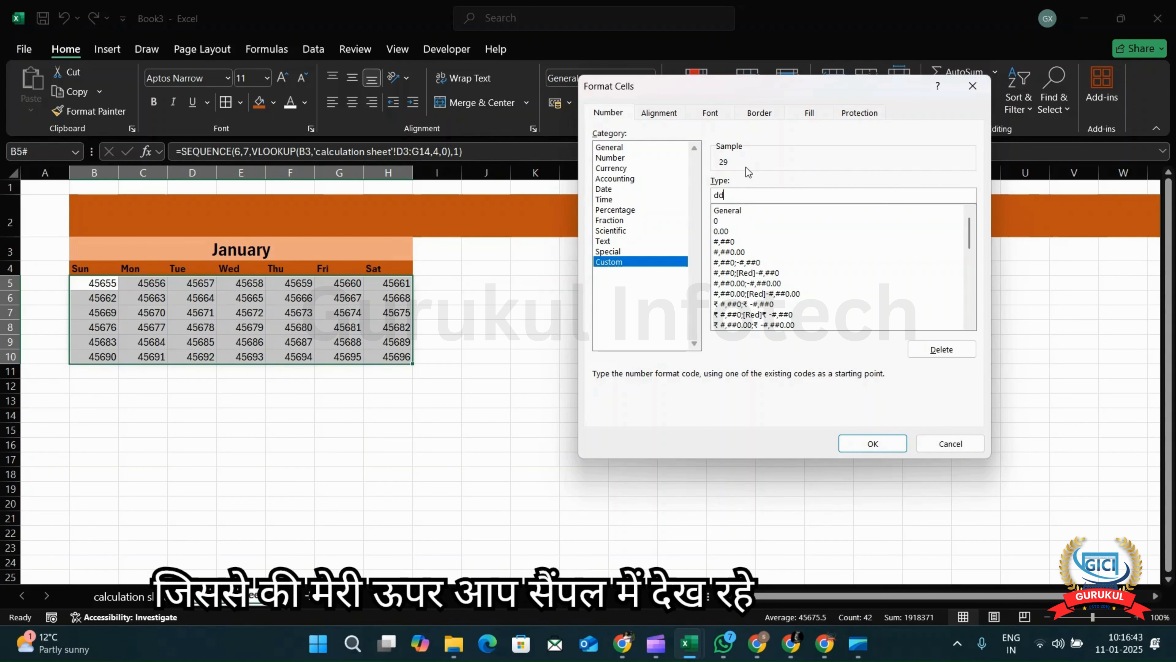
left_click(865, 449)
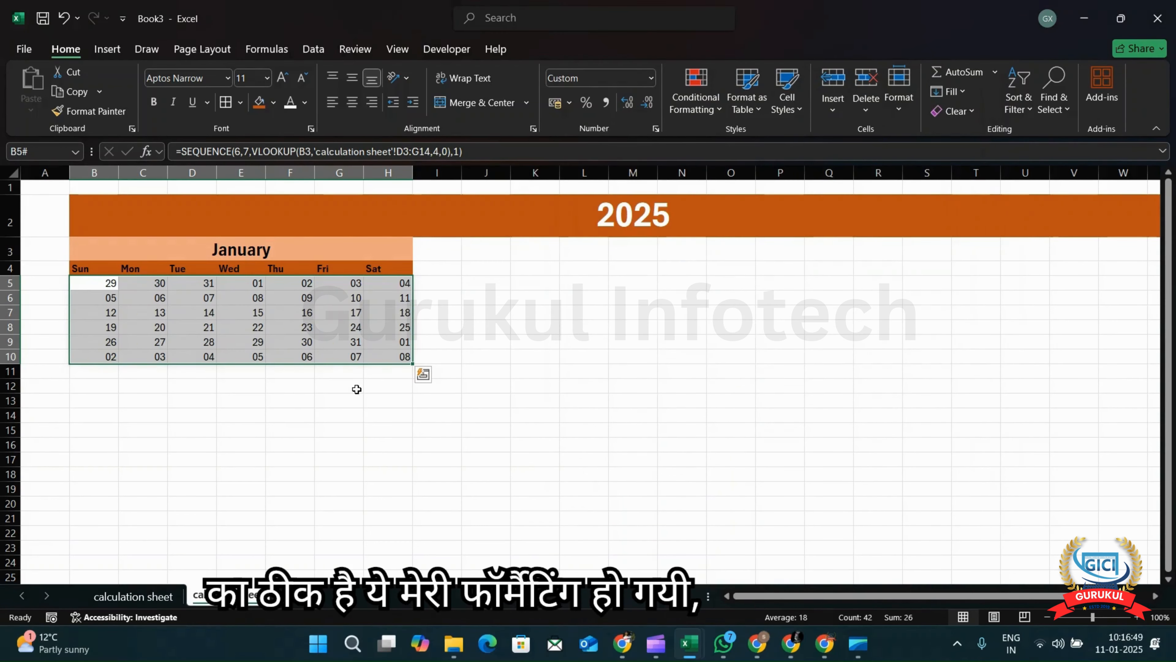
left_click(363, 354)
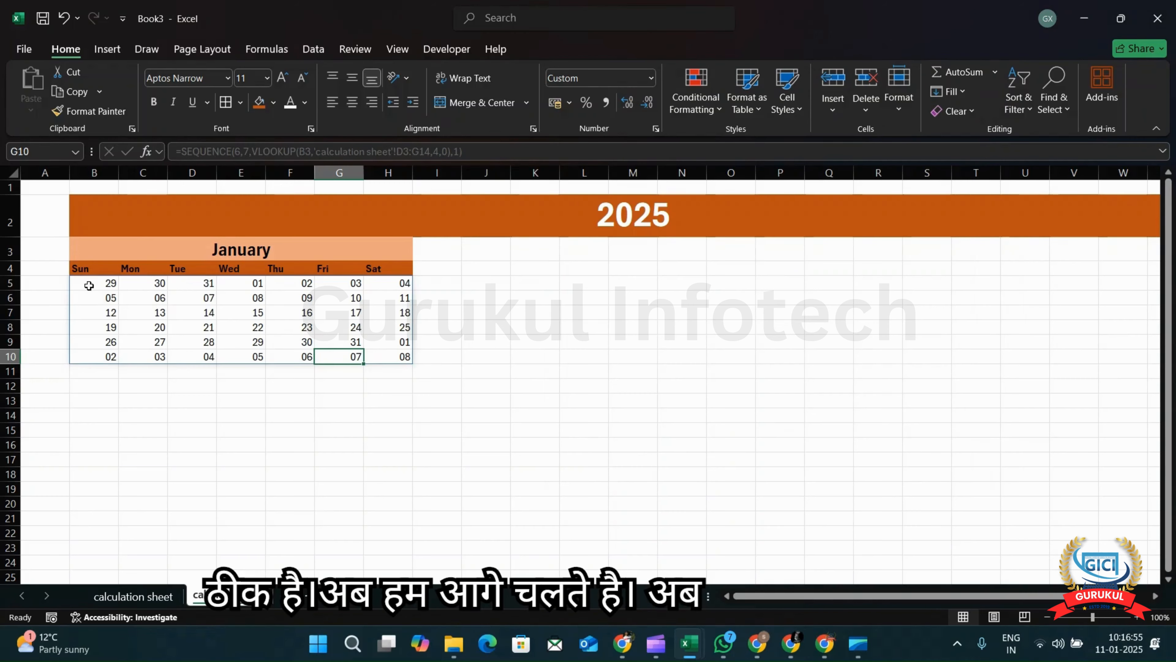
left_click_drag(89, 286, 158, 314)
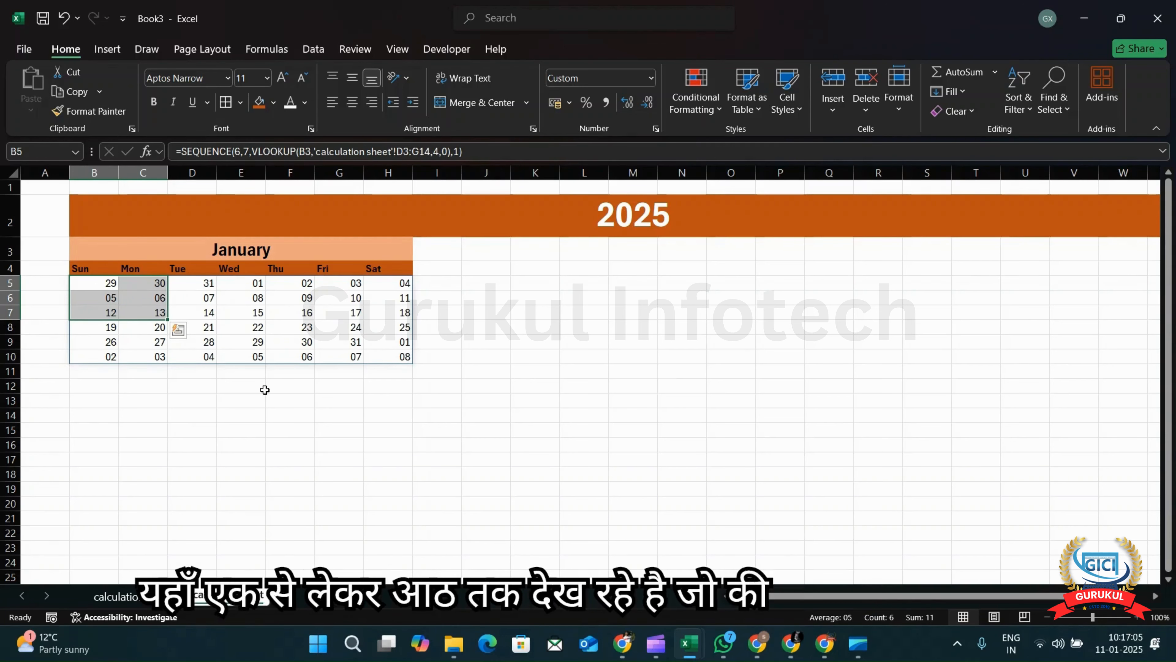
left_click(398, 355)
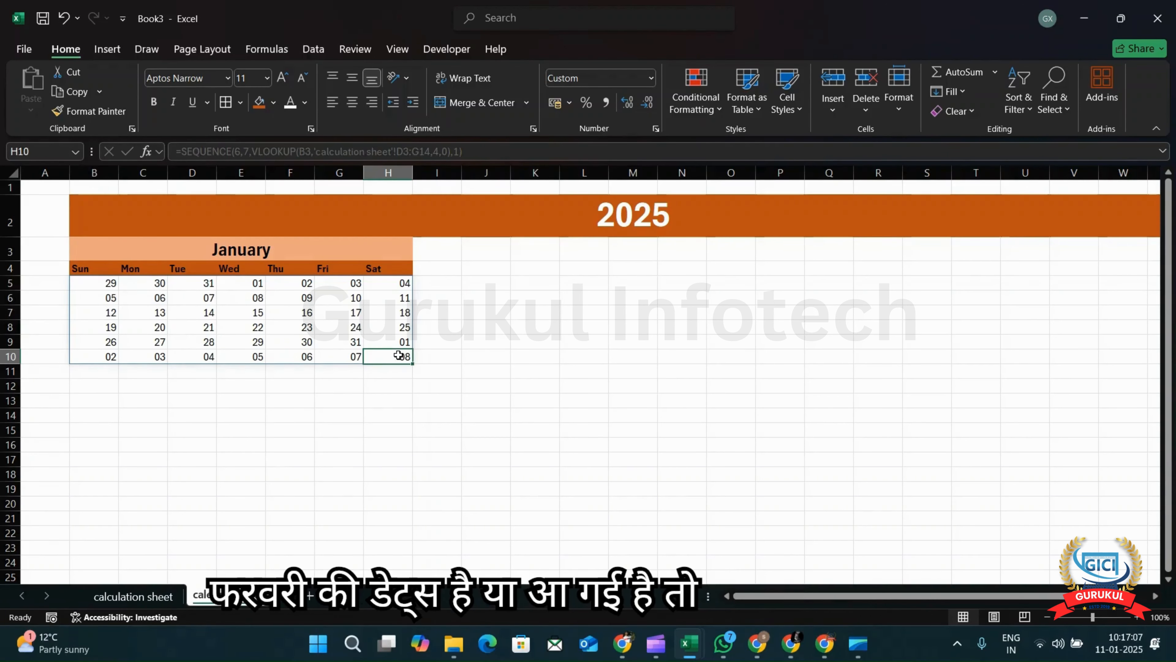
Start a new conditional formatting rule for B5 to H10 that uses a formula to determine which cells to format.
left_click(100, 285)
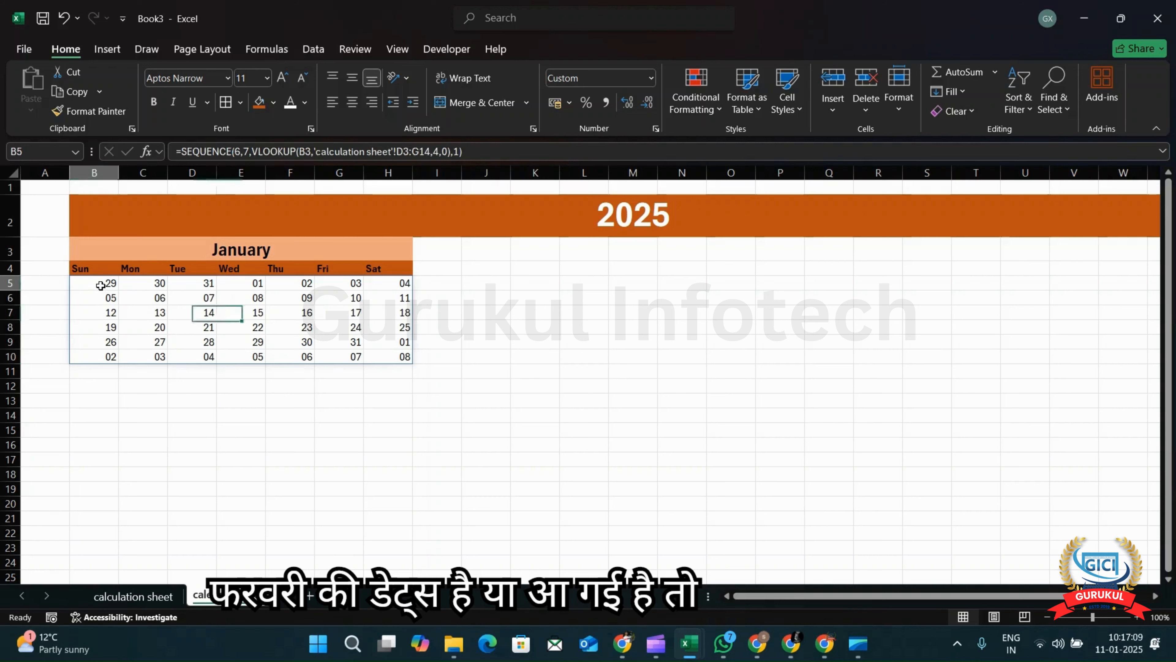
mouse_move(101, 285)
left_mouse_down()
mouse_move(312, 366)
mouse_move(427, 335)
mouse_move(394, 341)
mouse_move(392, 363)
left_mouse_up()
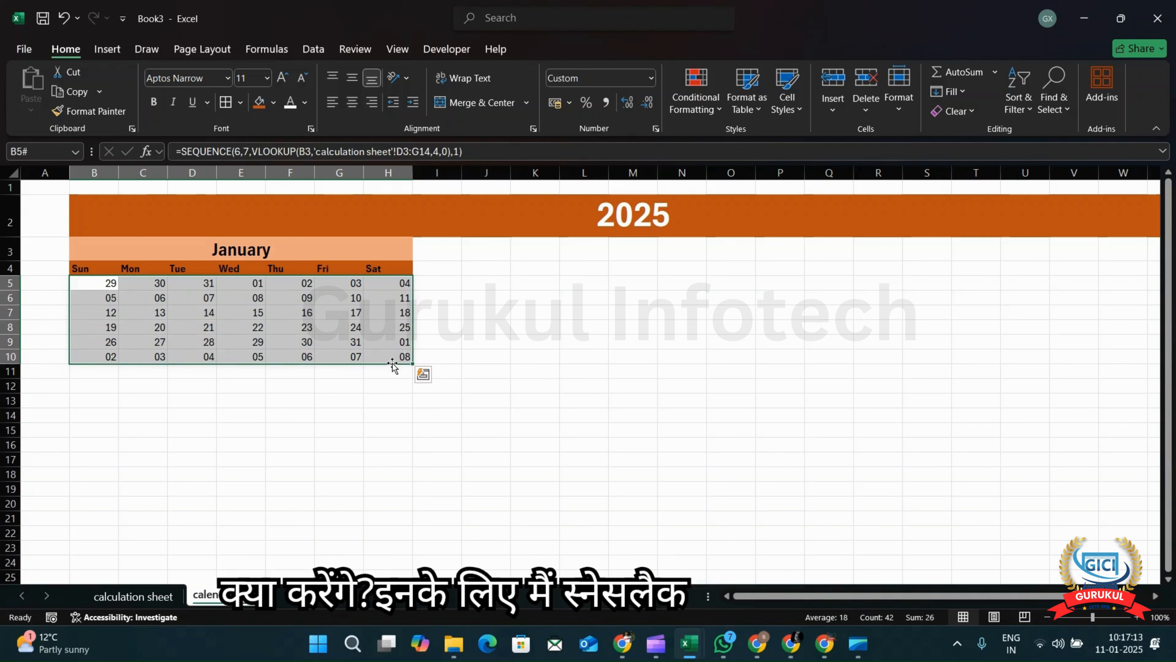
left_click(707, 109)
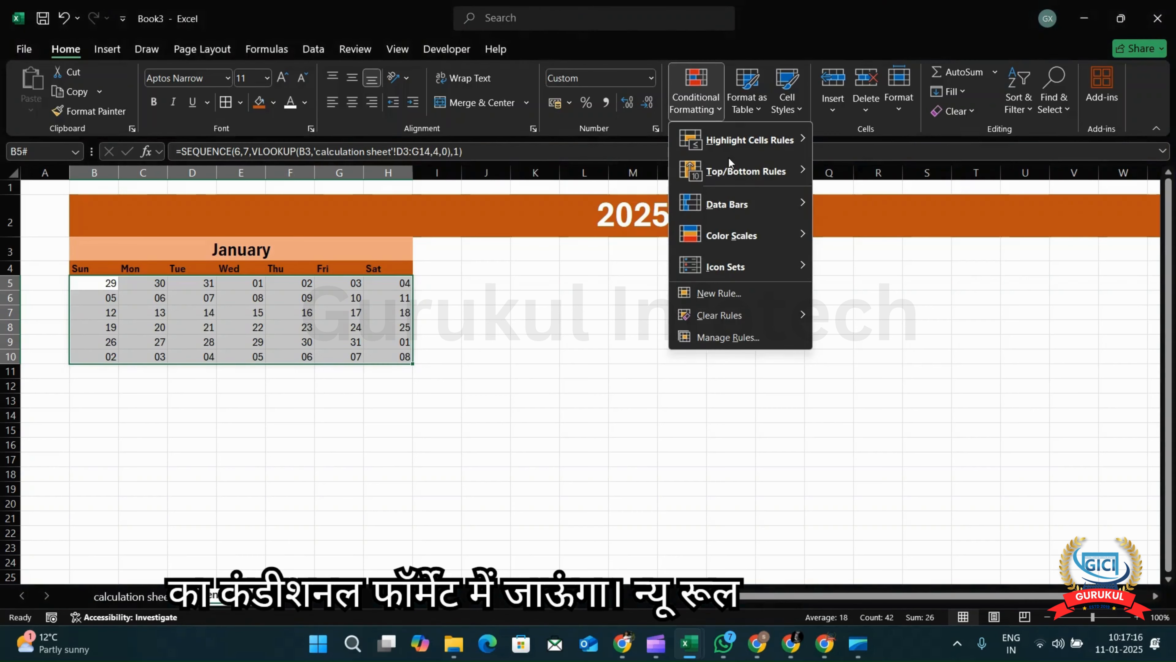
left_click(744, 296)
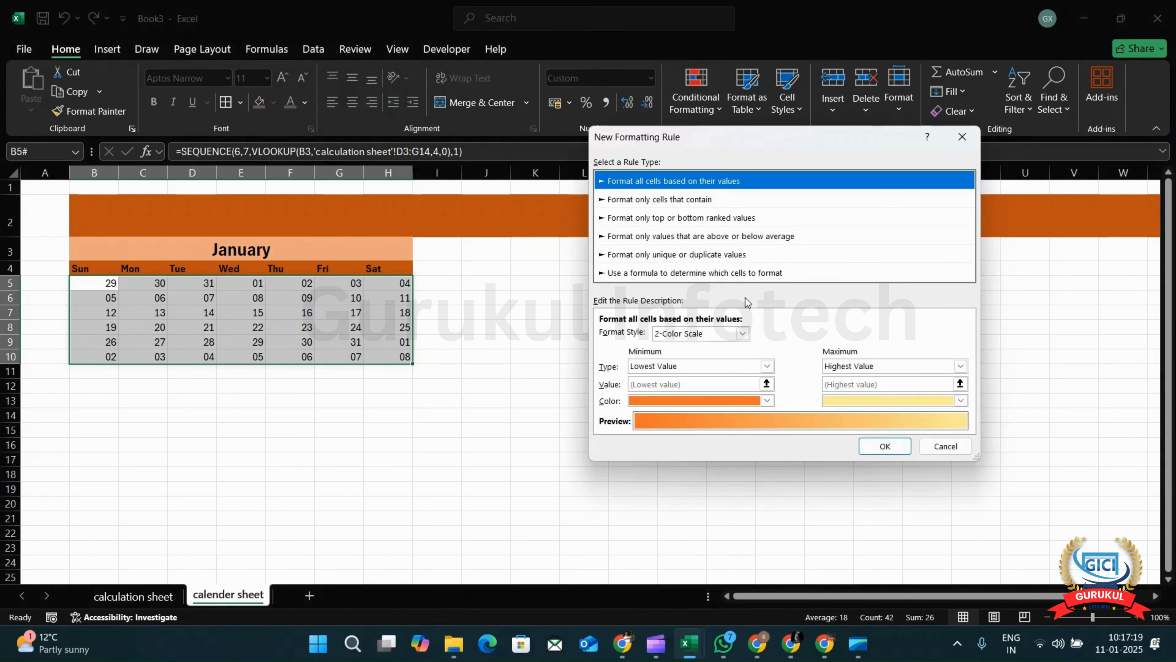
left_click(694, 274)
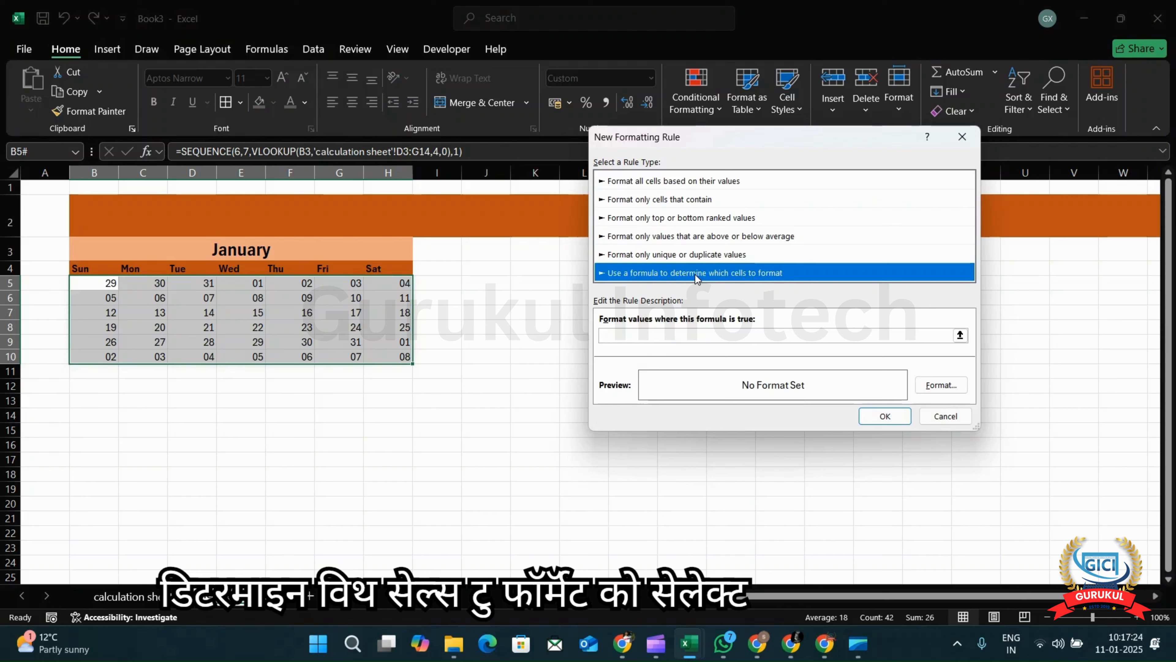
Begin the rule's formula with =month(B5), using a fully relative reference to the first January date.
left_click(644, 340)
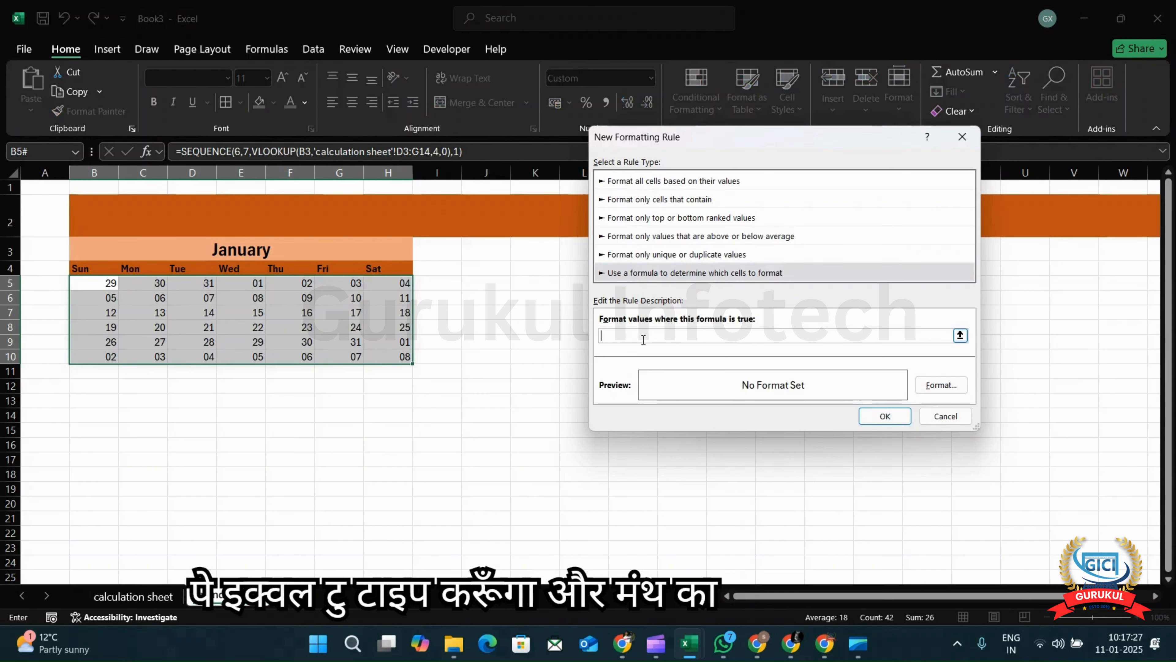
type("=")
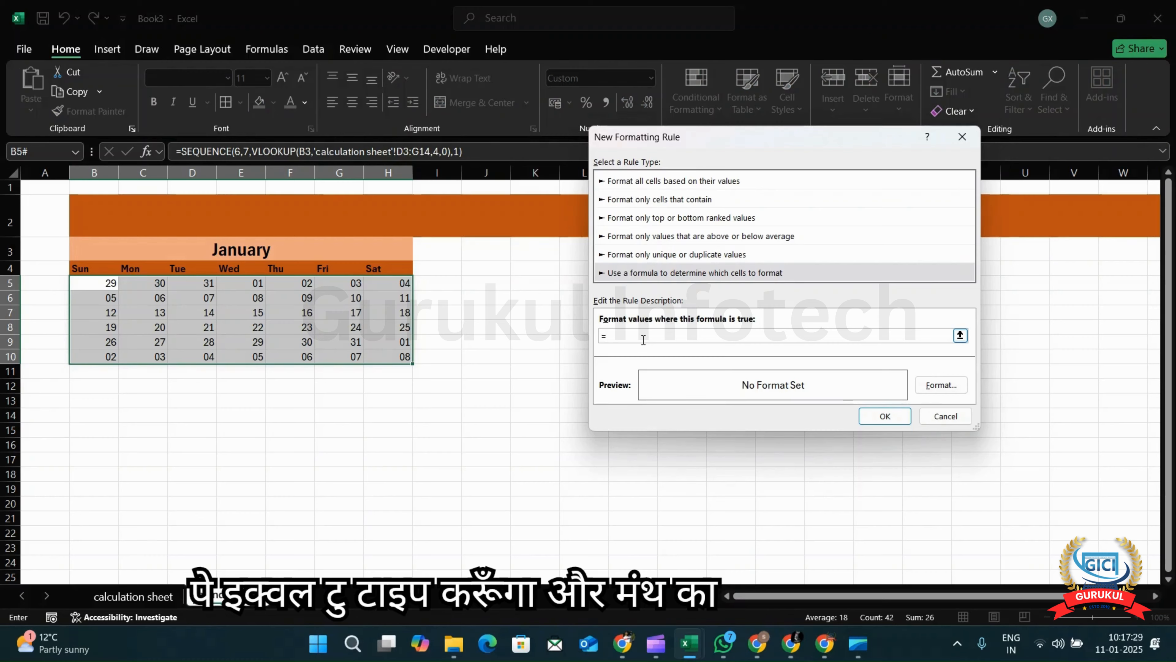
type("month")
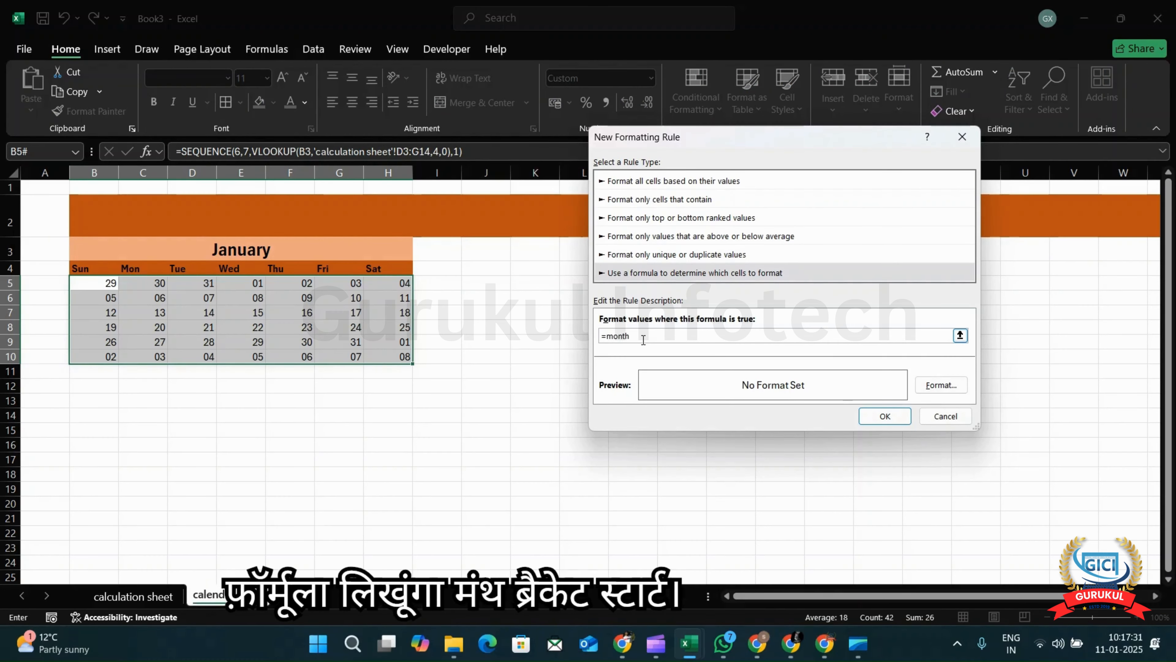
type("(")
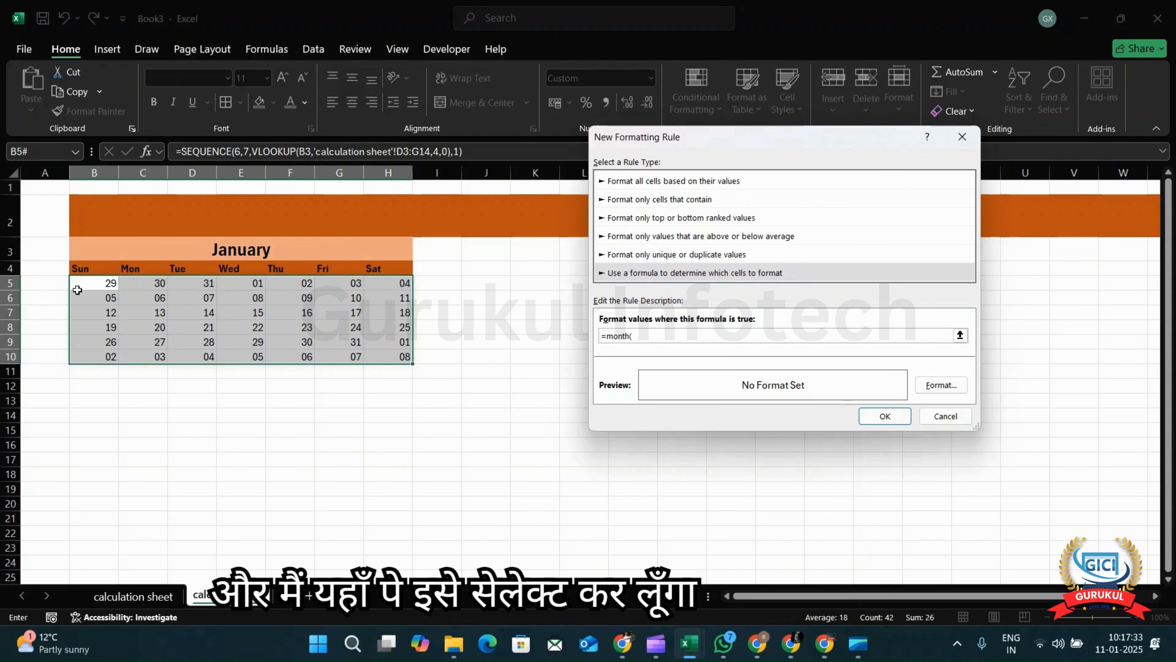
left_click(89, 284)
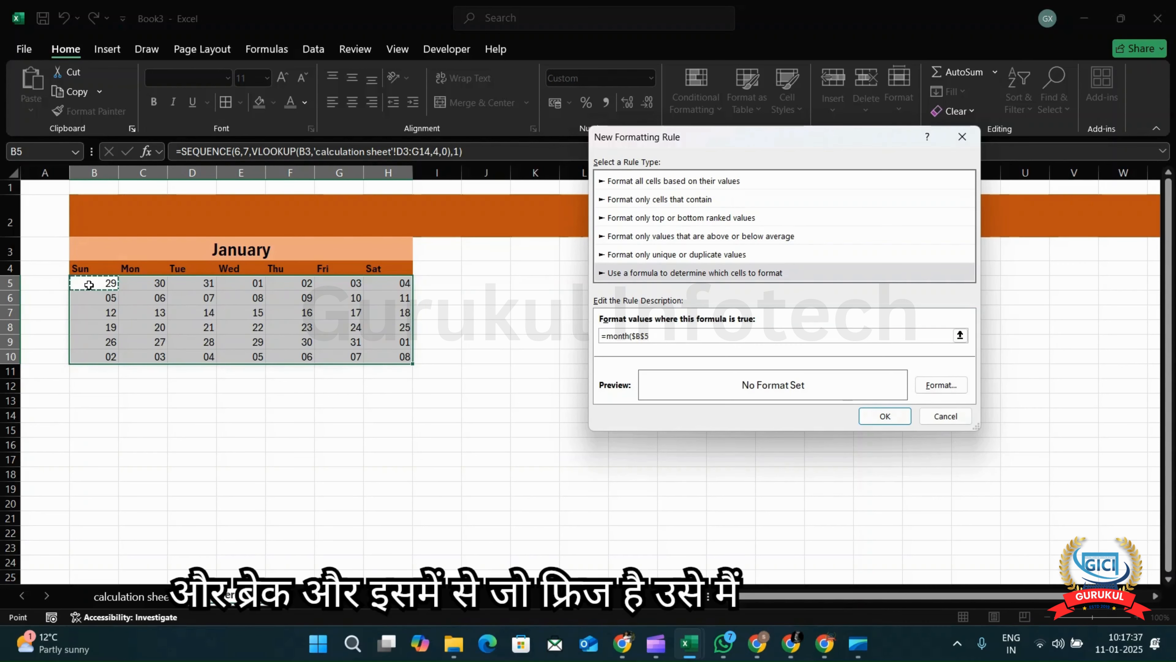
key("F4")
key("F4")
key("F4")
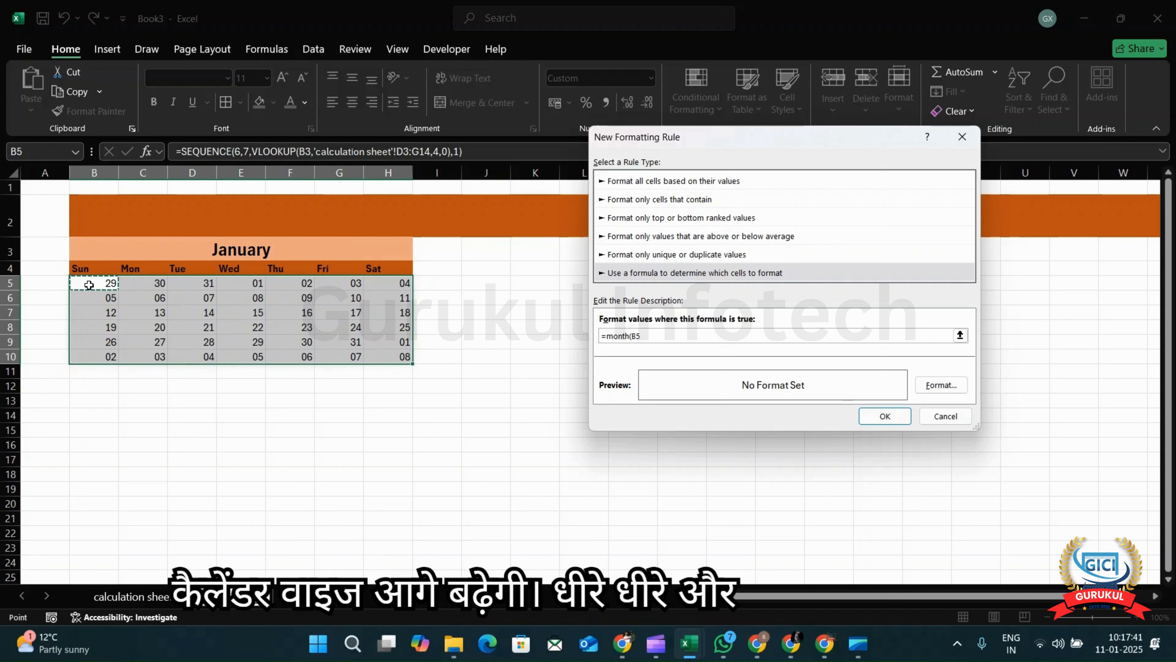
type(")")
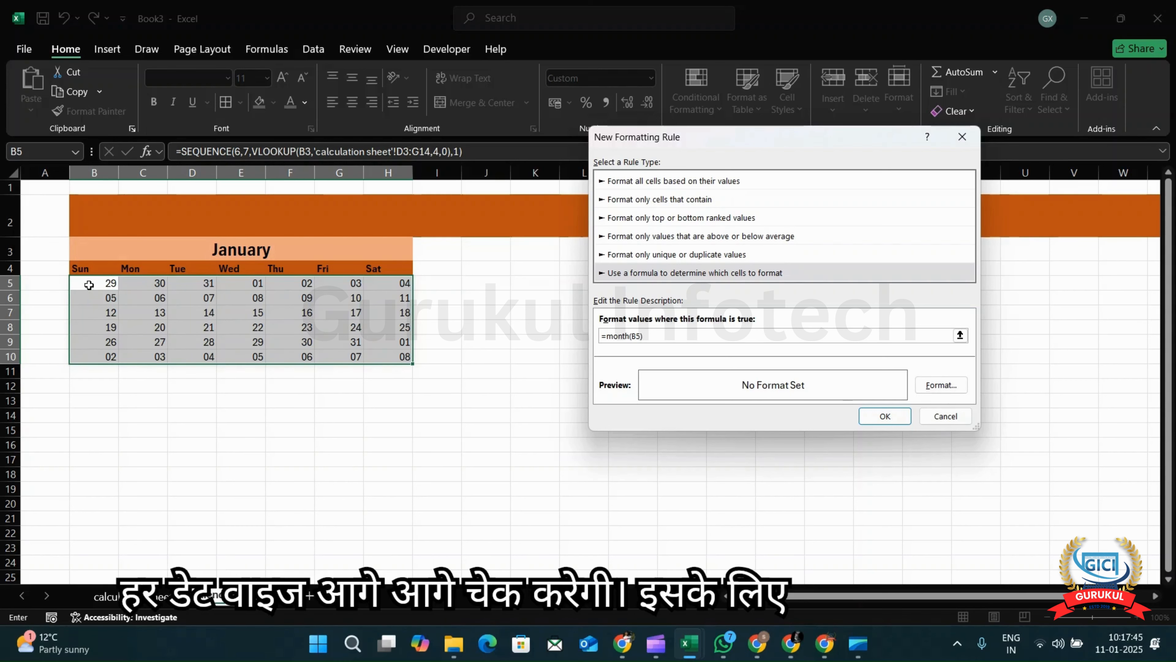
Complete the rule's formula as =month(B5)<>month('calculation sheet'!$E$3), comparing each date with January's date value.
type("<>")
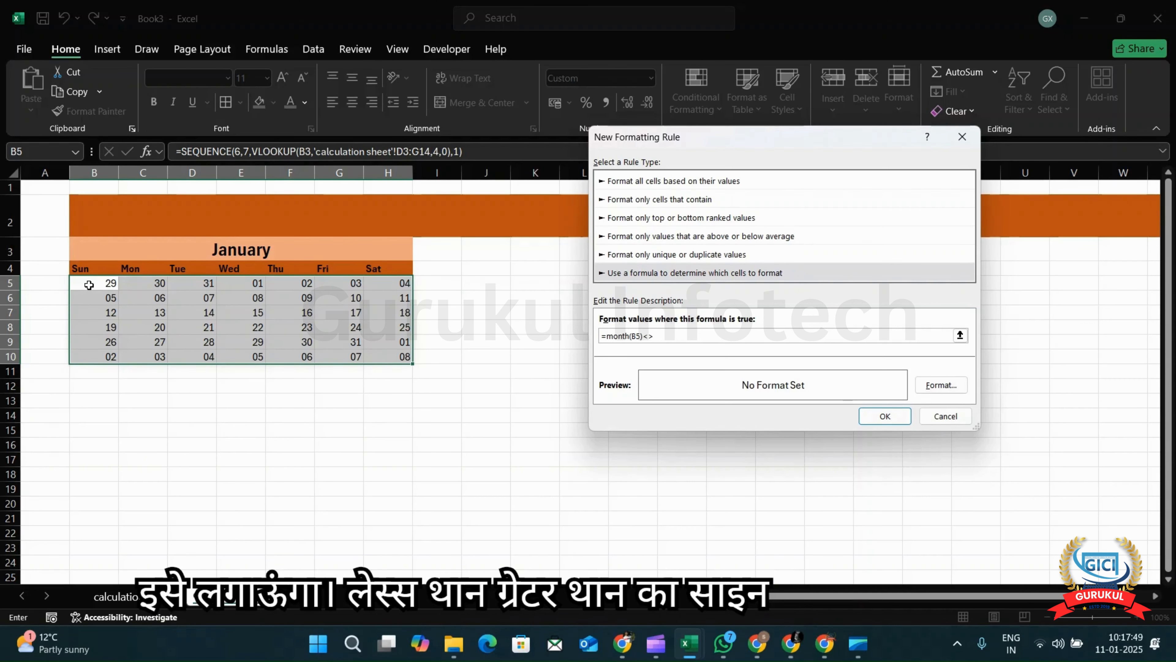
type("month(")
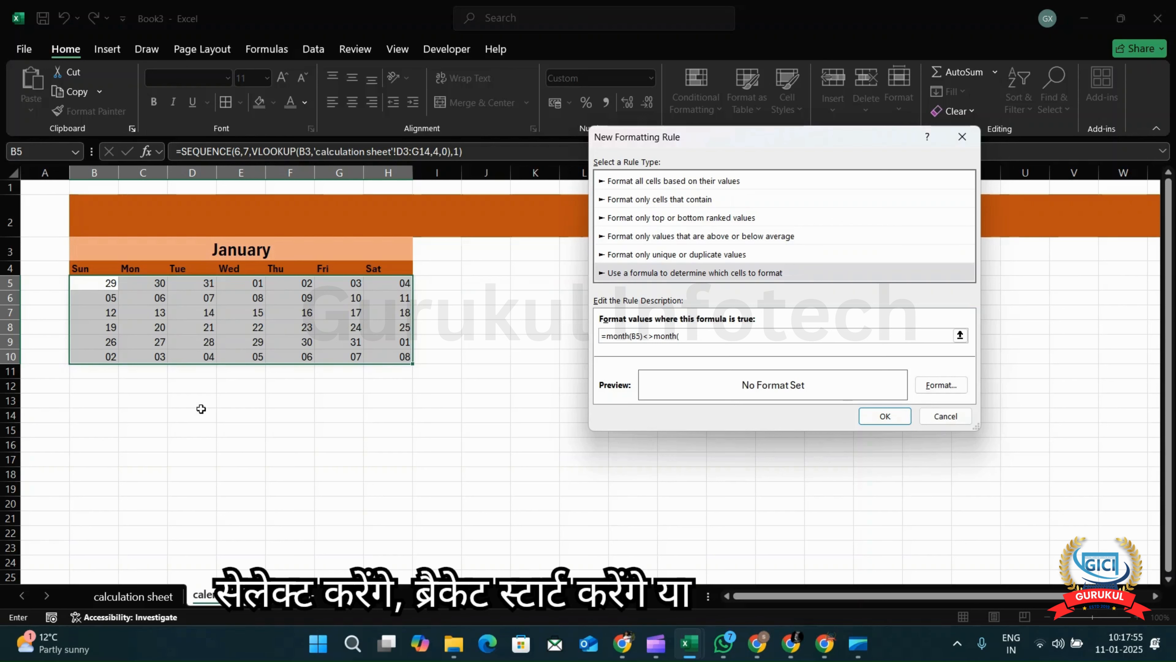
left_click(122, 599)
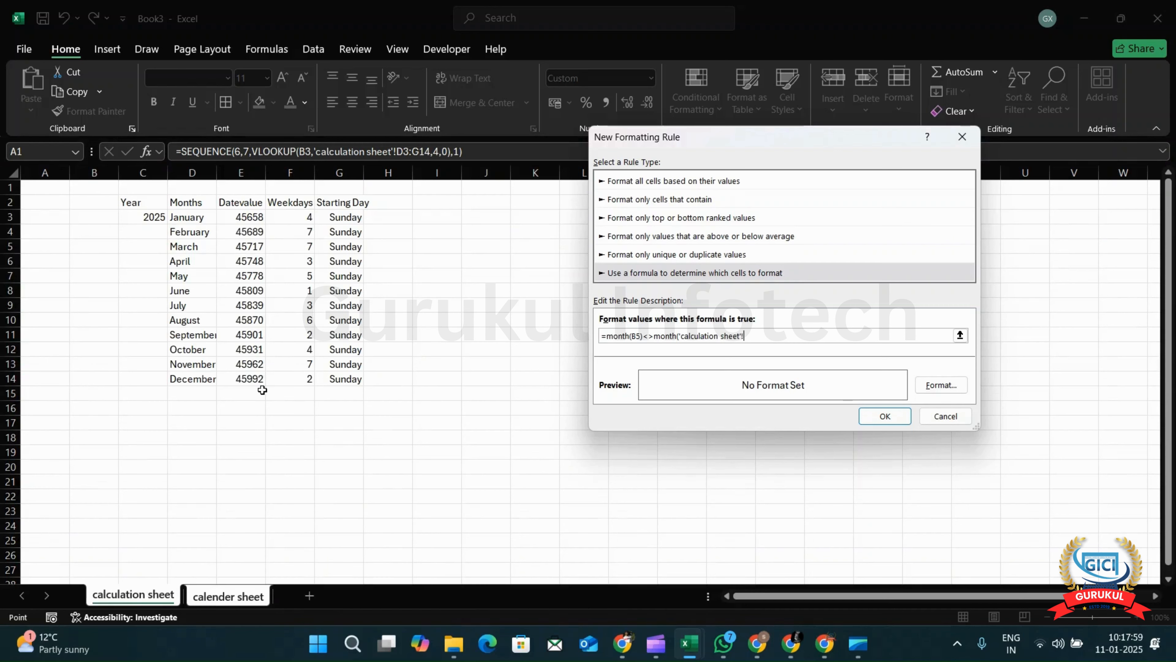
left_click(245, 217)
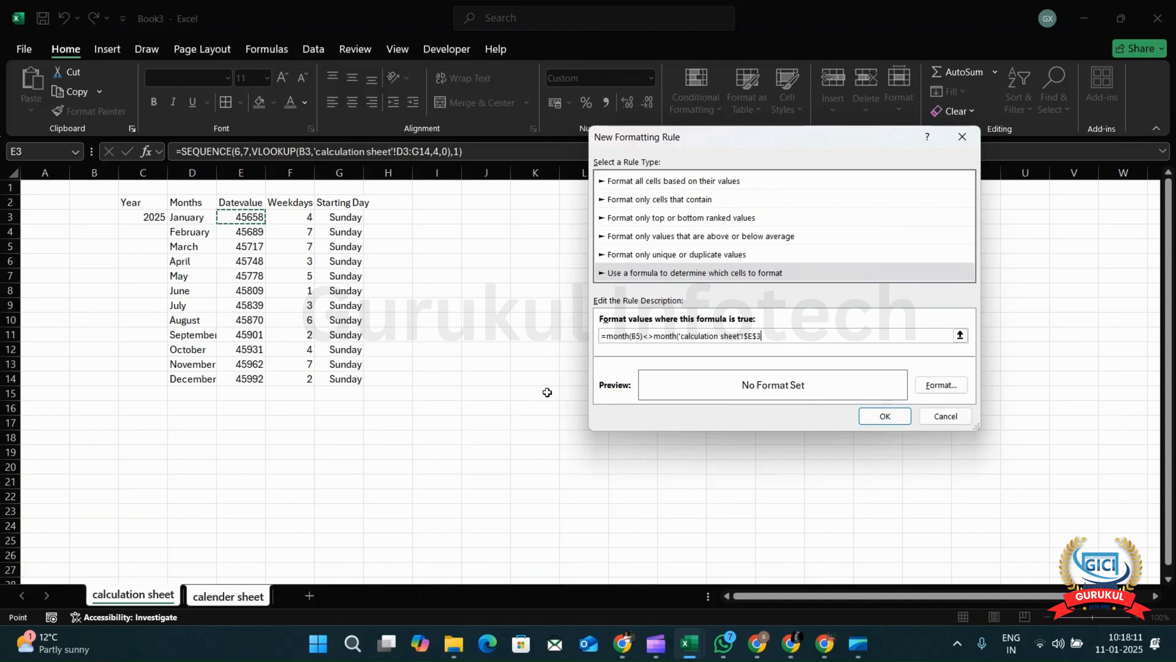
type(")")
Give the rule a grey font colour with a matching grey fill, and apply it to the January dates.
left_click(942, 385)
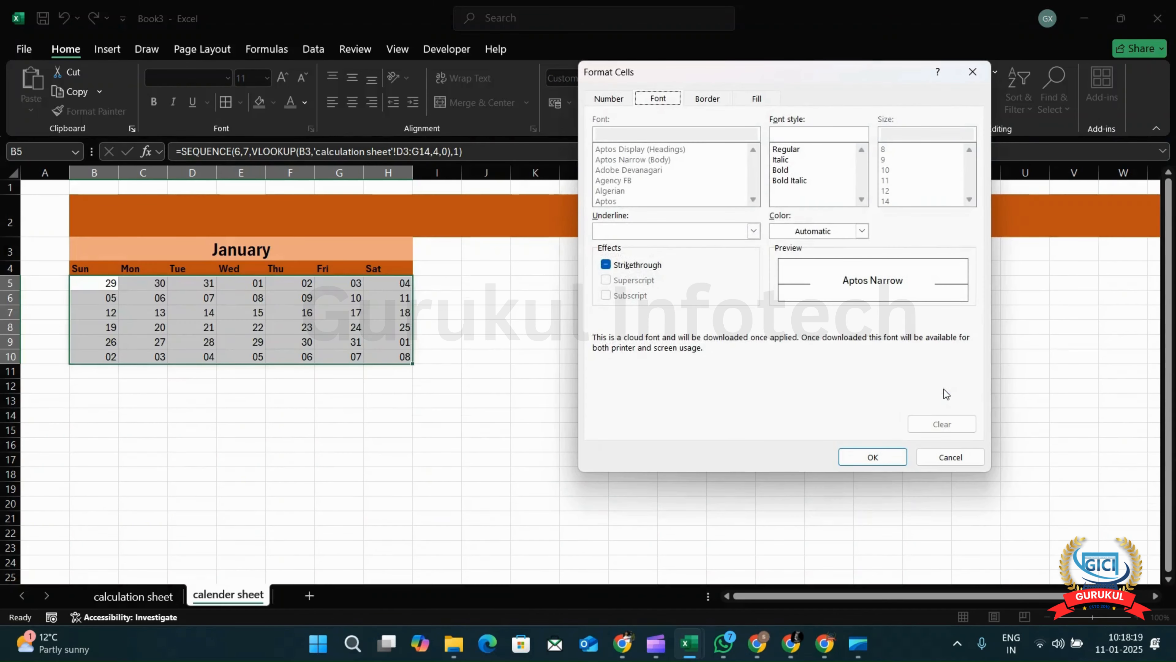
left_click(861, 231)
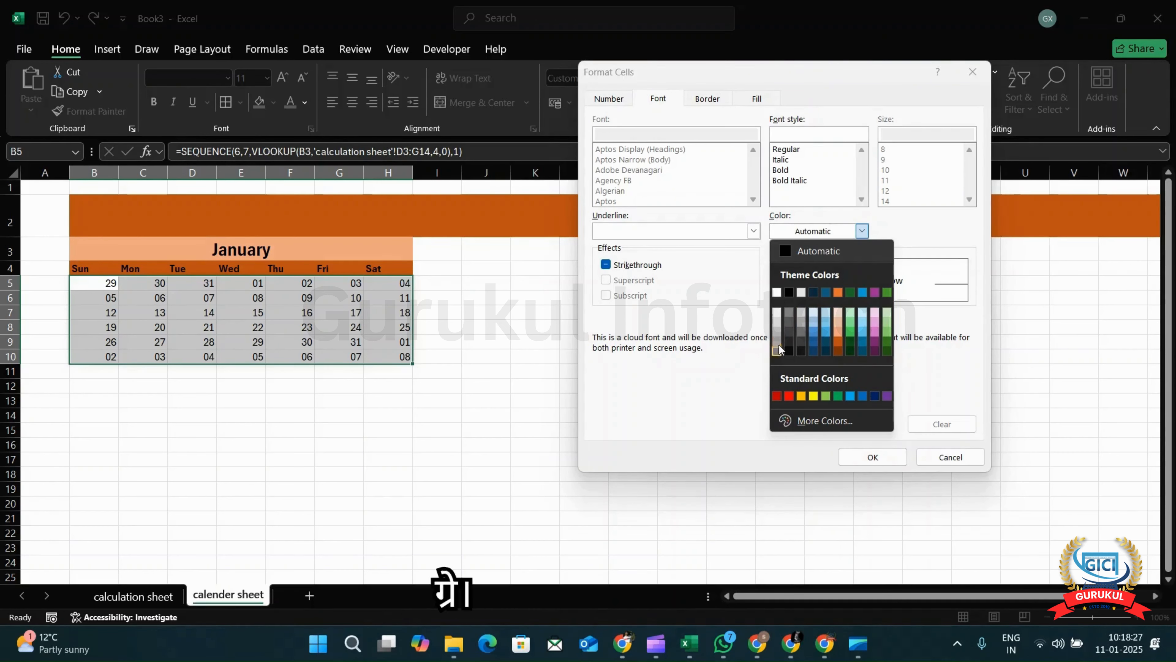
left_click(777, 335)
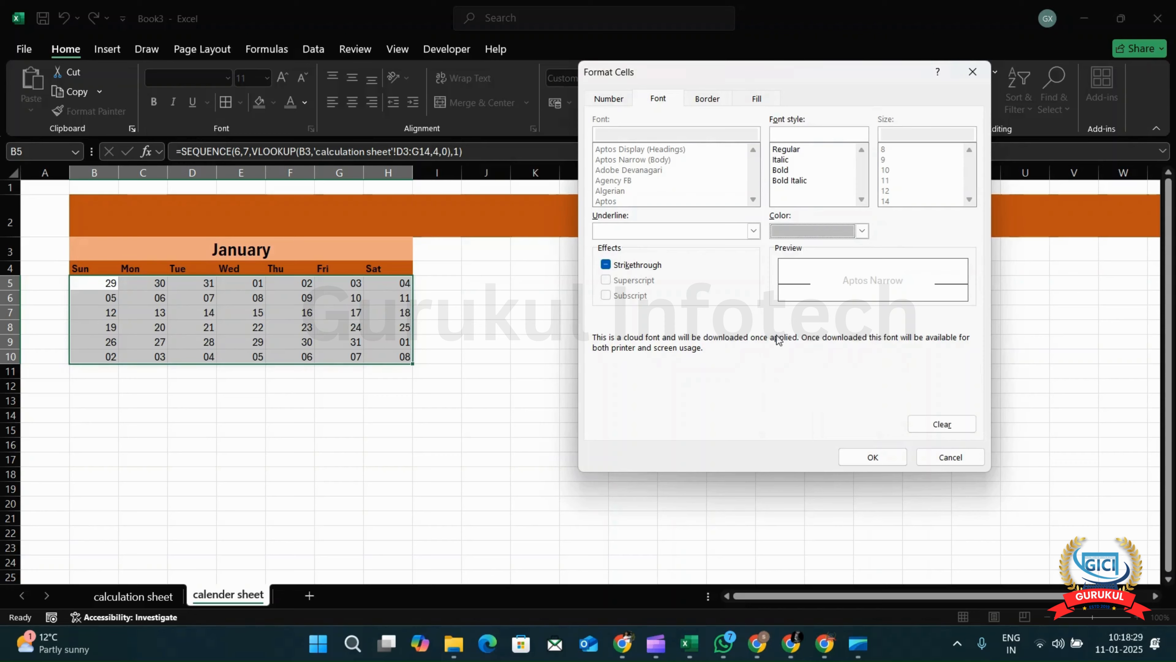
left_click(757, 98)
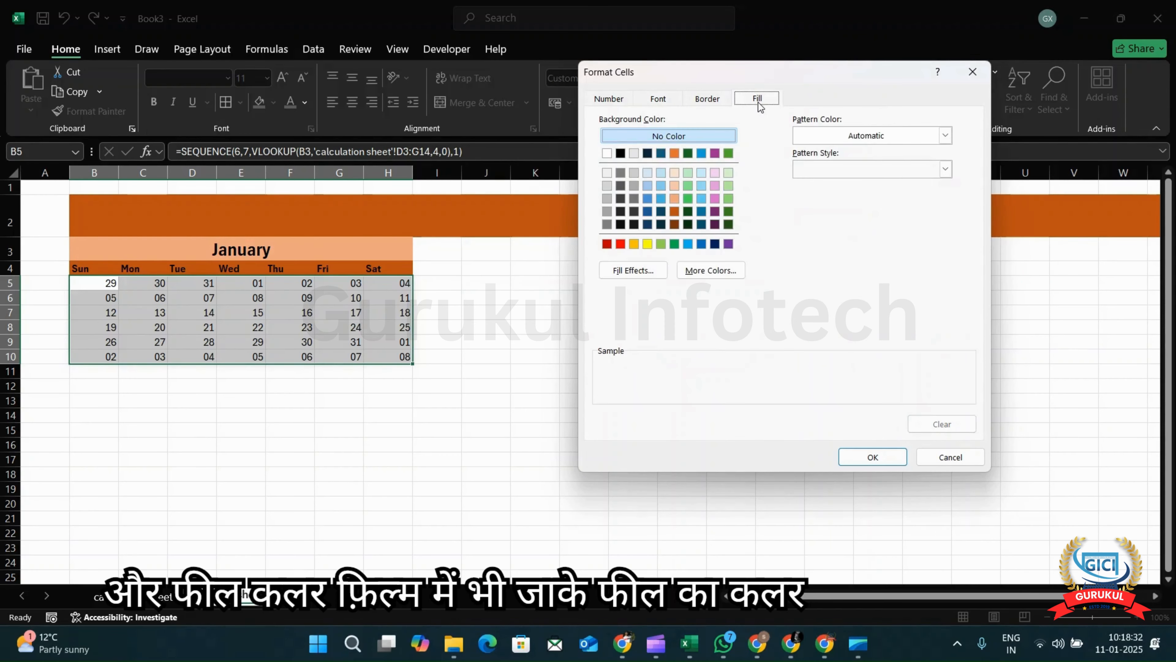
left_click(605, 200)
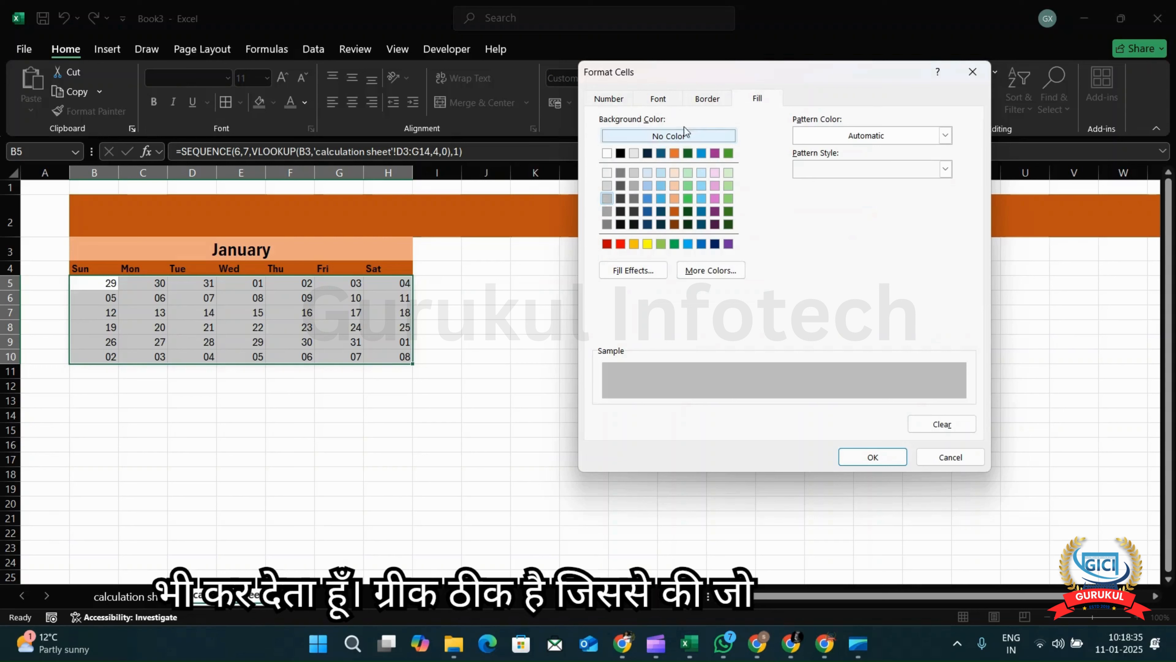
left_click(658, 98)
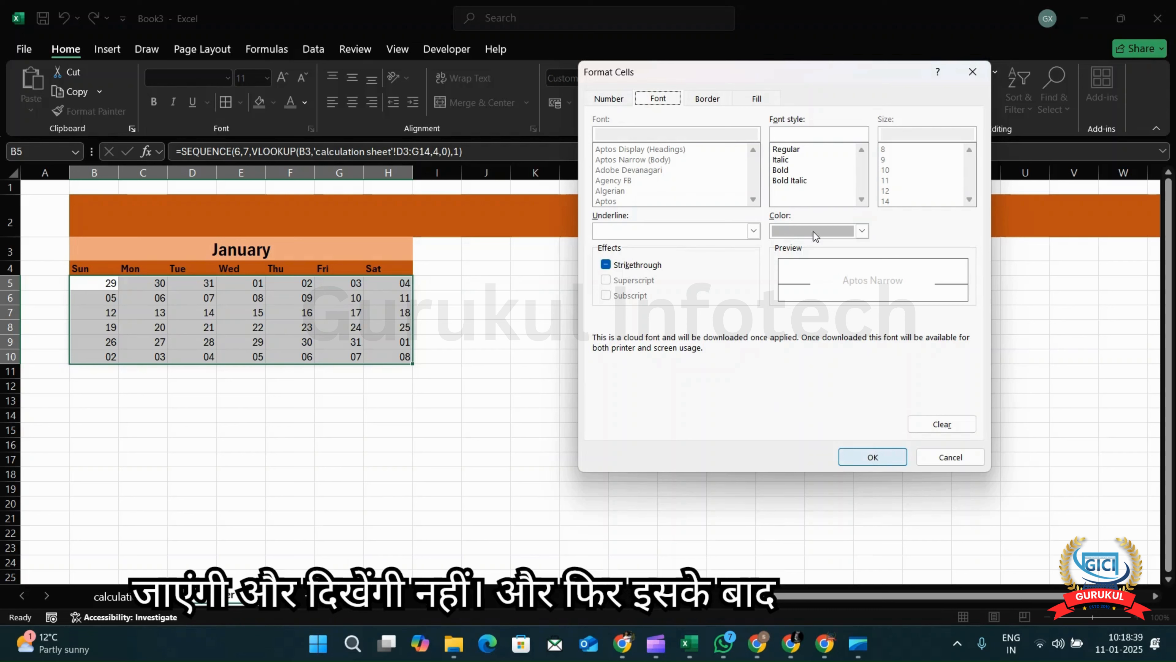
left_click(881, 454)
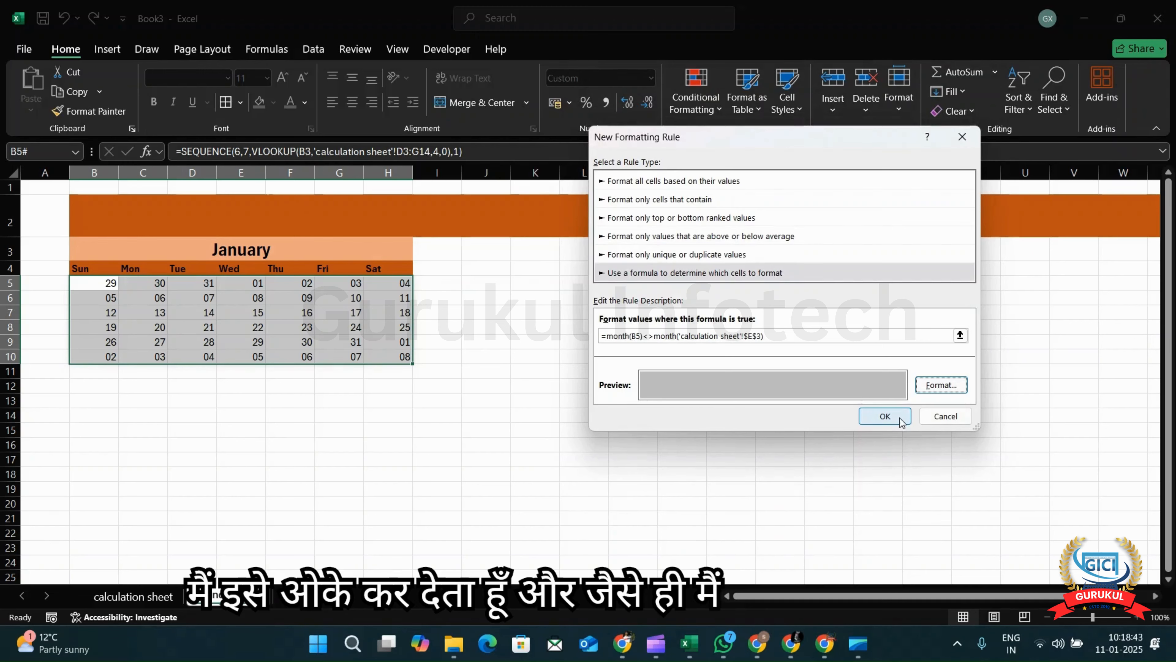
left_click(899, 418)
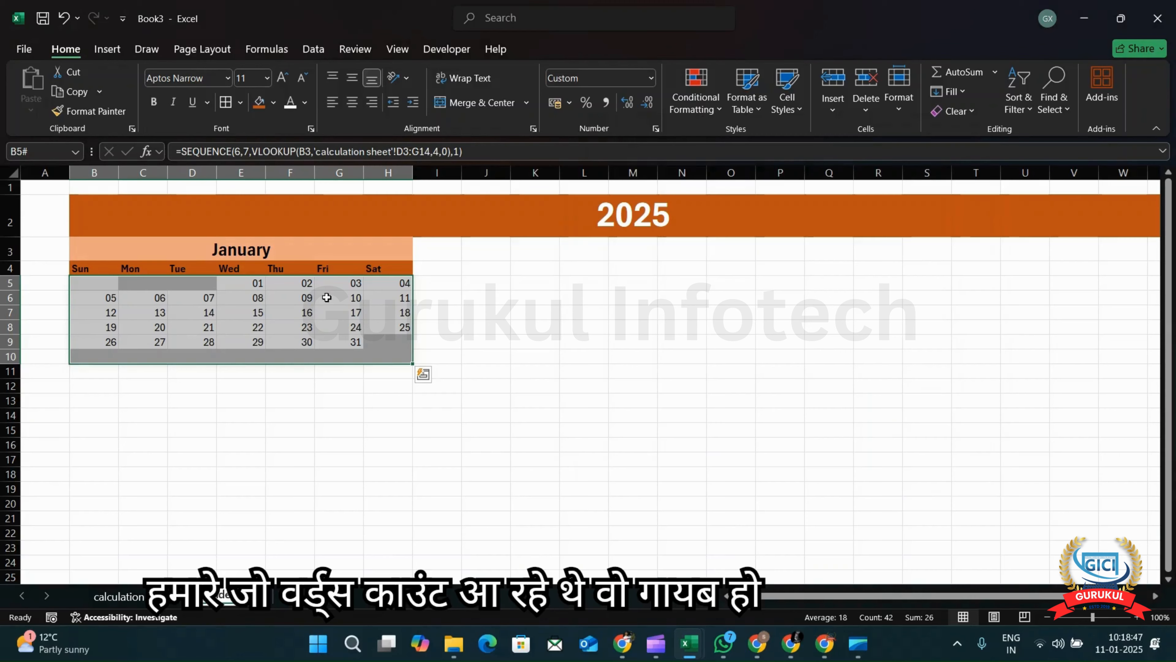
left_click(333, 315)
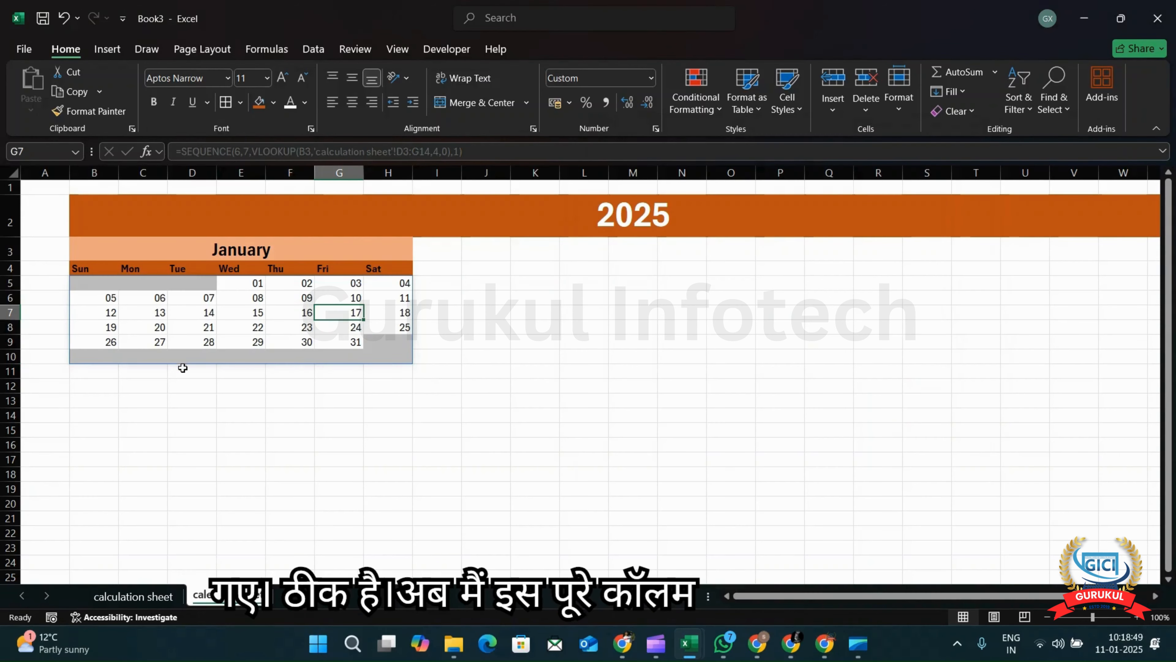
Apply the 20% - Accent2 cell style to the January dates in B5 to H10.
left_click_drag(89, 280, 399, 352)
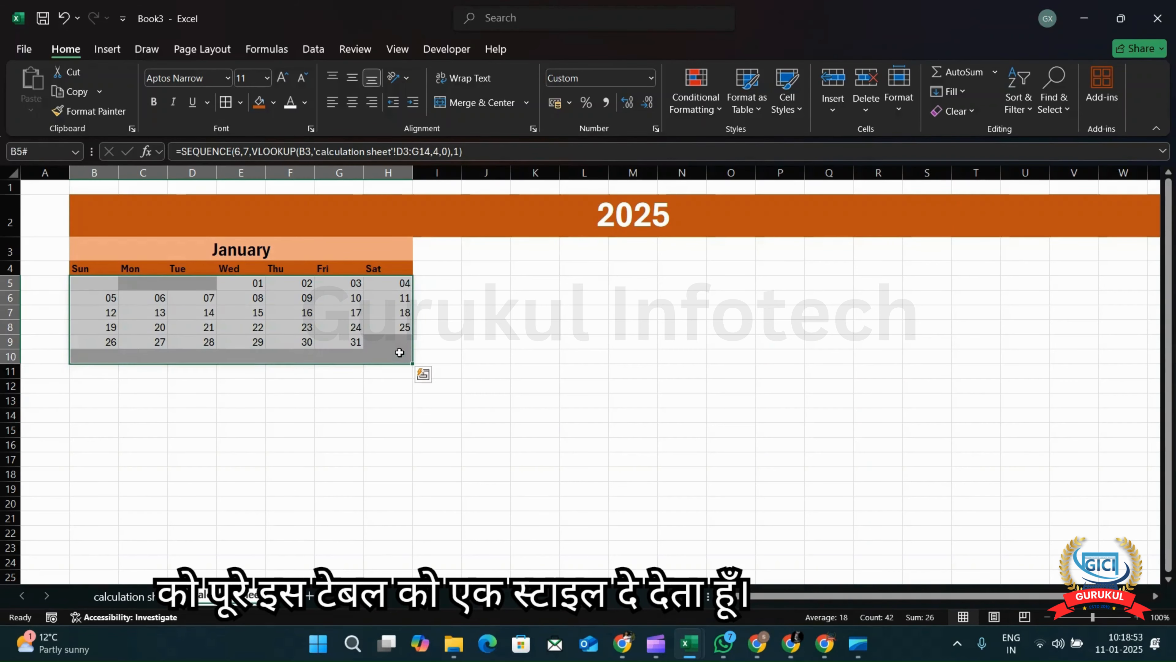
left_click(793, 107)
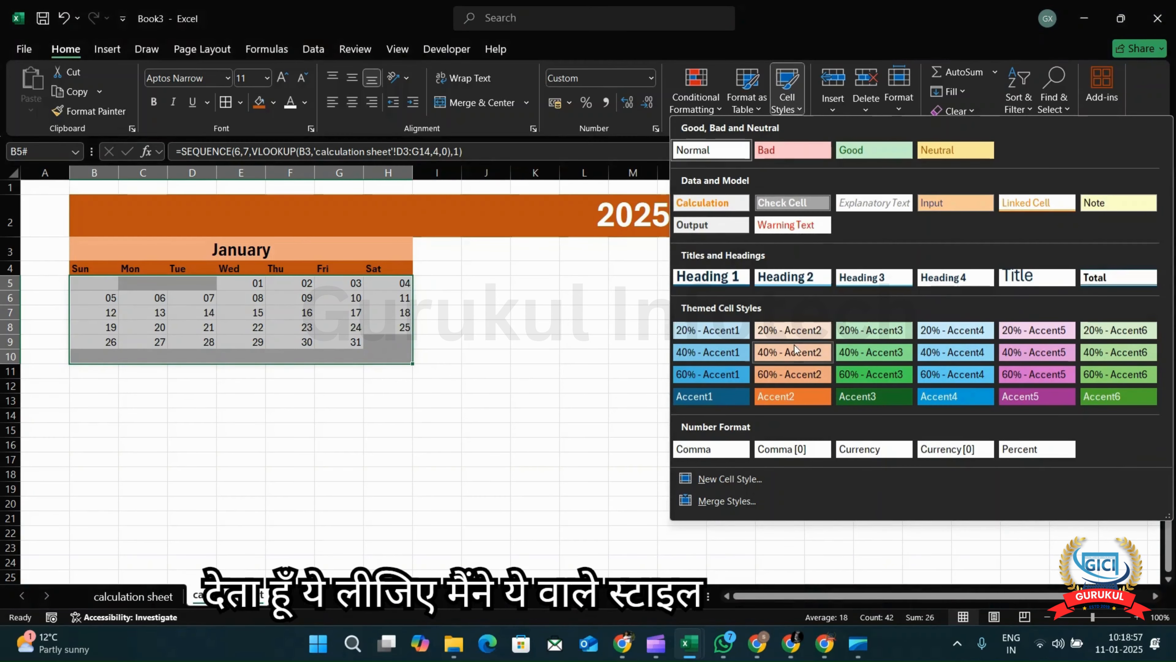
left_click(792, 329)
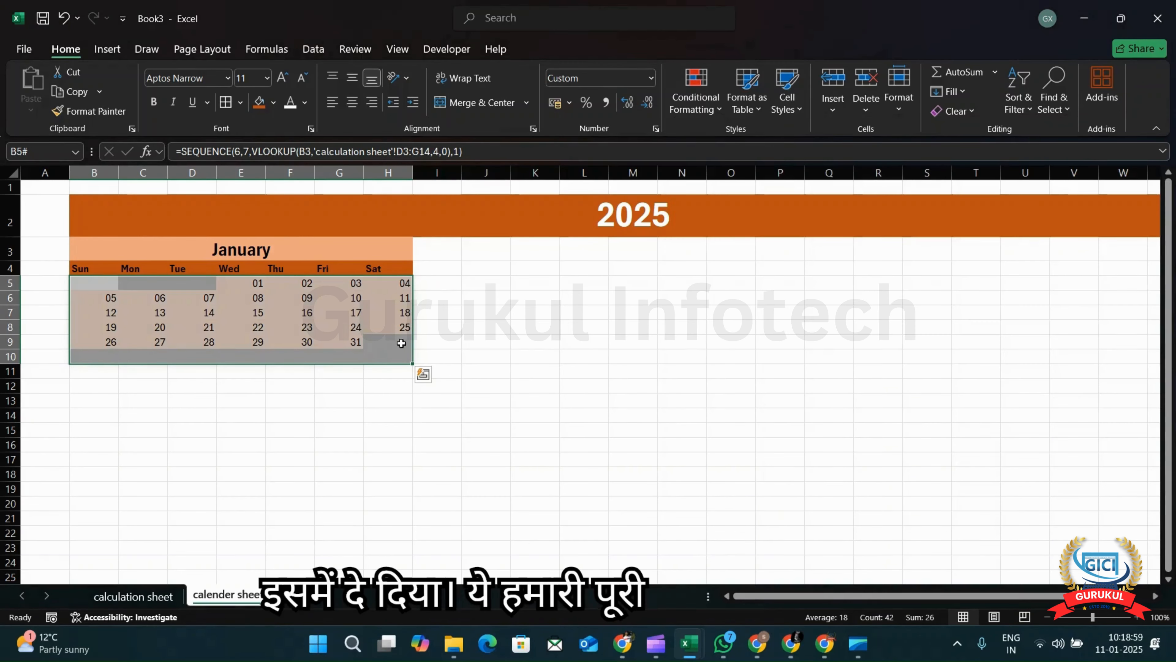
left_click(376, 315)
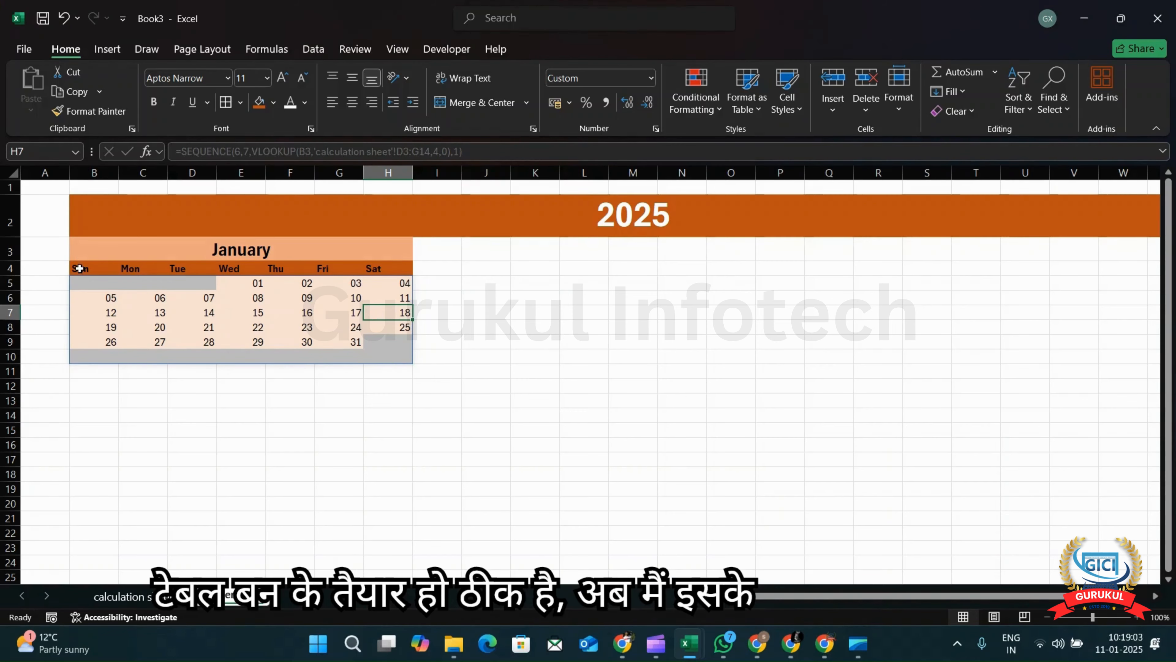
Add all borders to the whole January block, from the month heading in B3 to H10.
left_click(85, 251)
left_click_drag(127, 281, 273, 354)
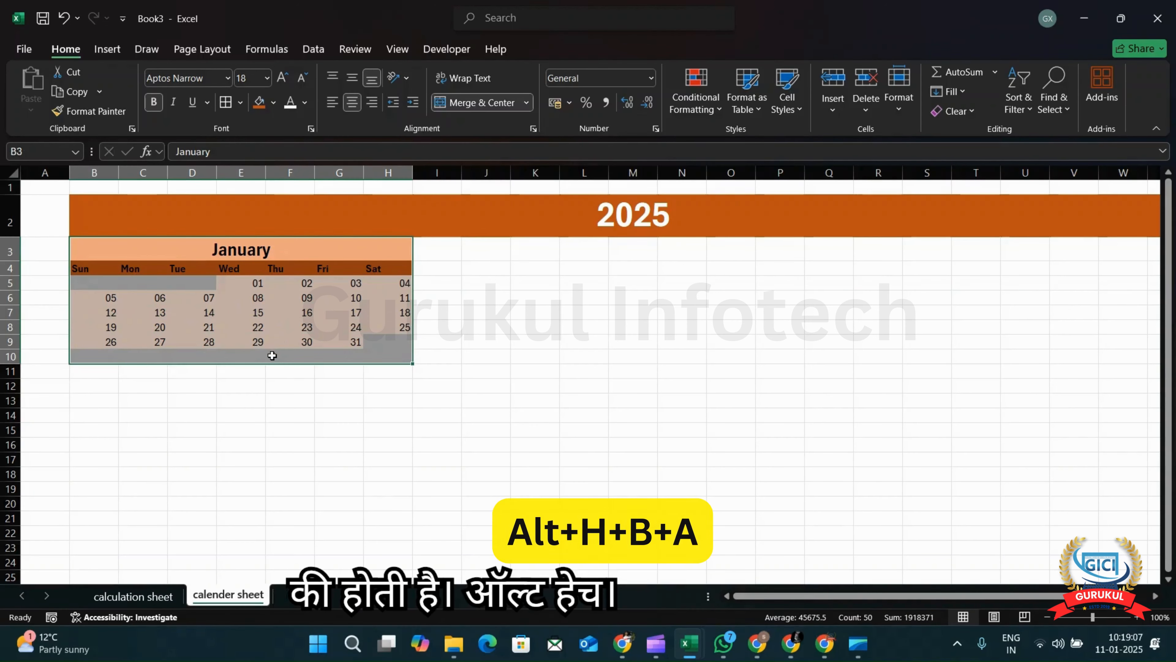
key("alt")
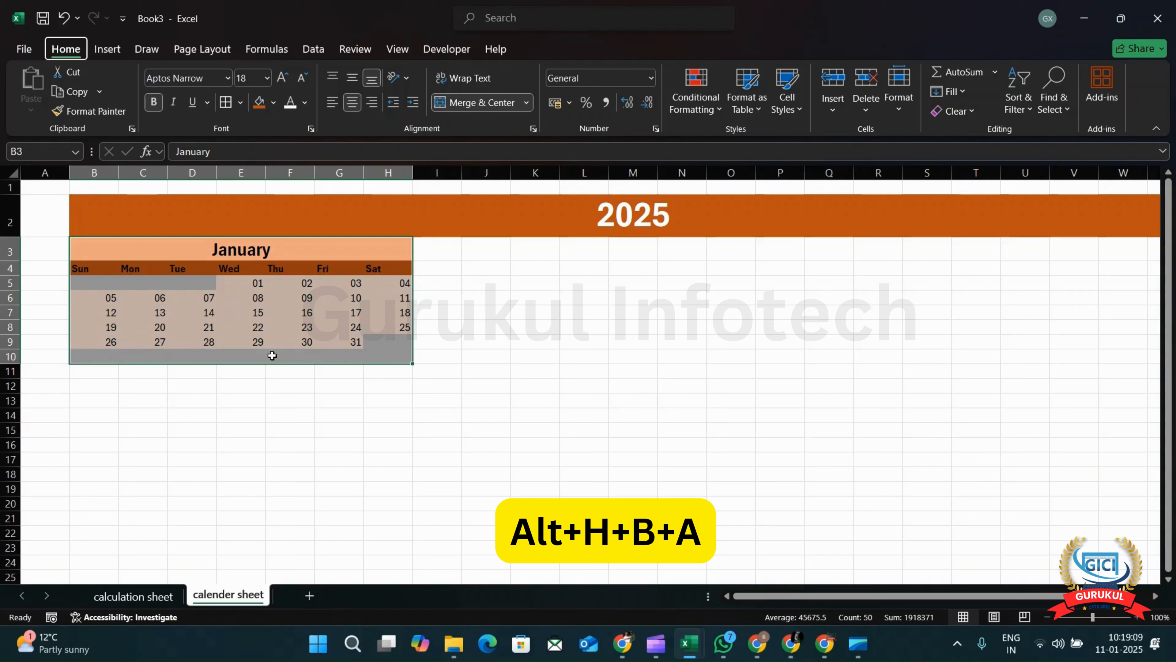
key("h")
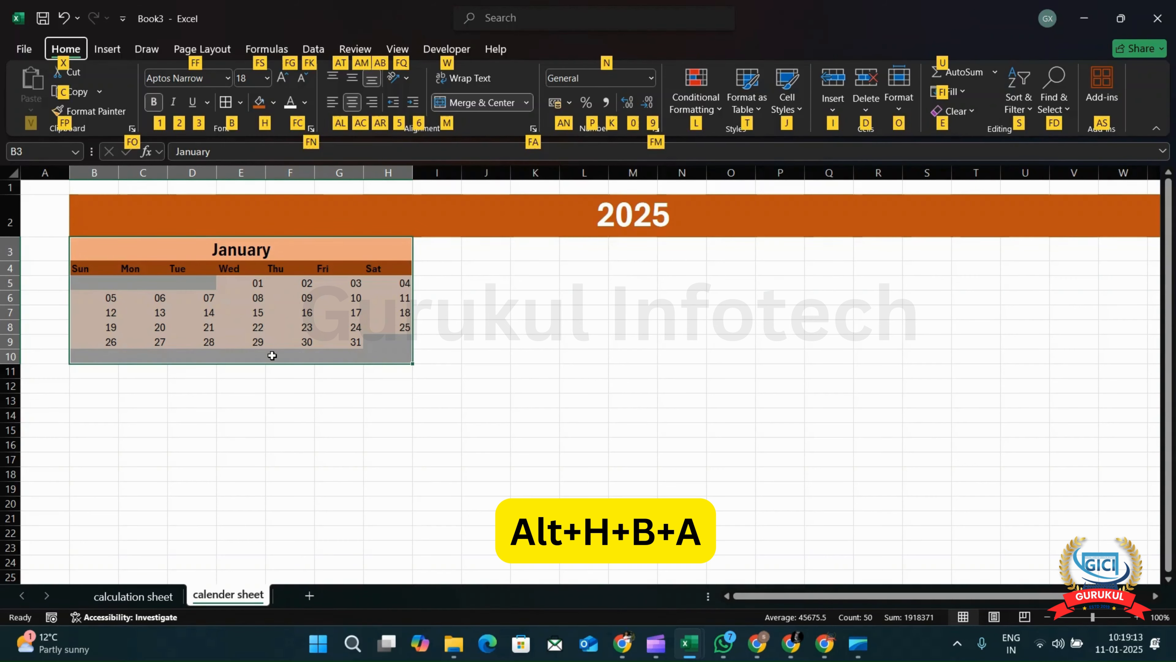
key("b")
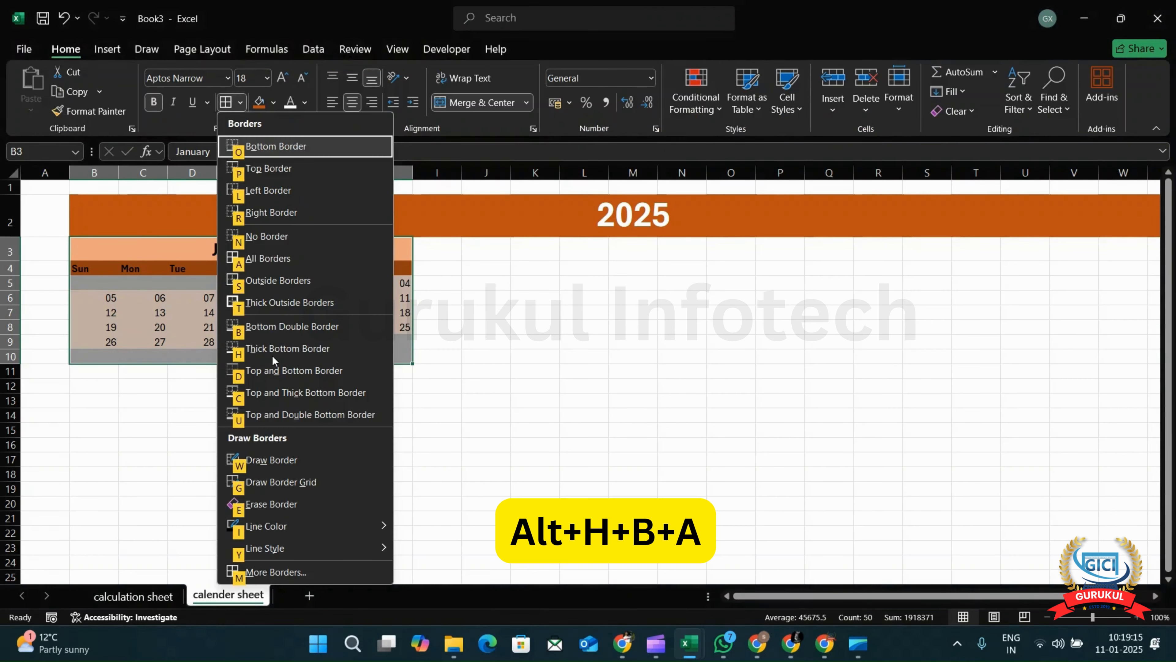
key("a")
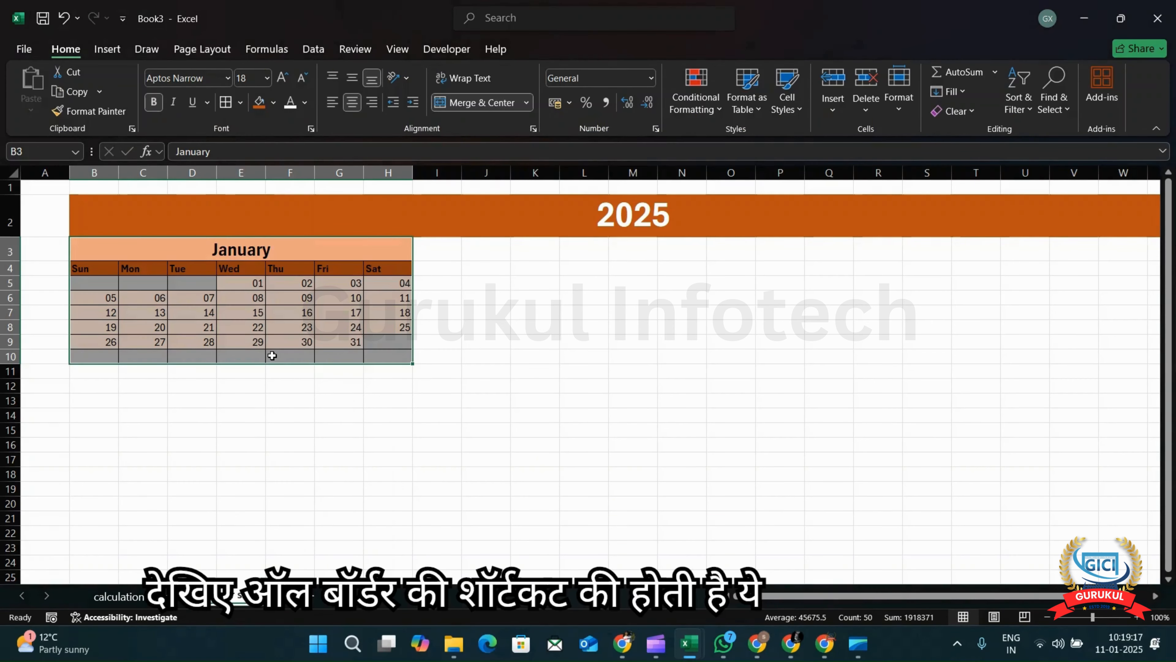
left_click(327, 412)
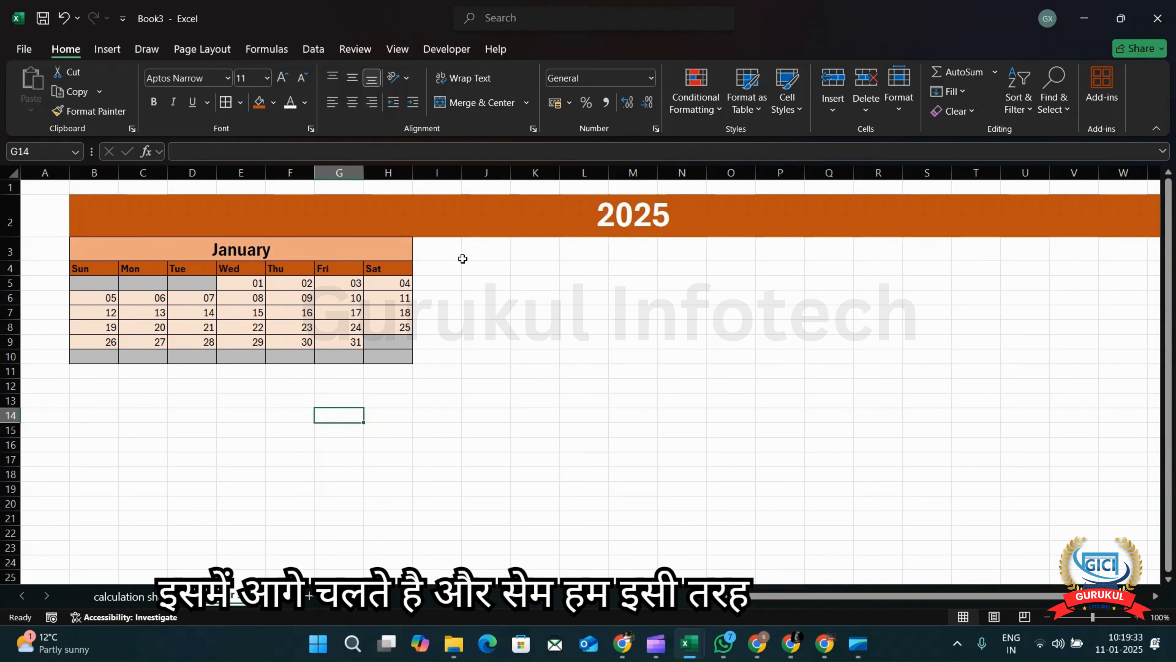
Try to copy the January block B3 to H10 to new month blocks starting at J3 and R3.
left_click(295, 242)
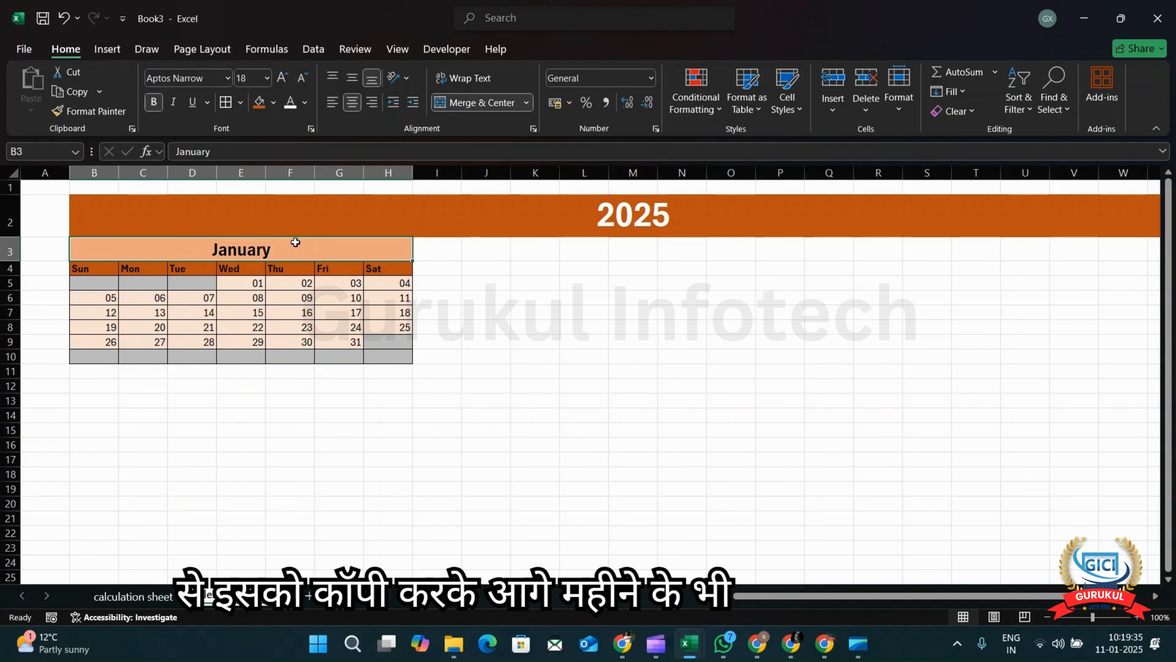
key("shift+Down")
key("shift+Down")
key("shift+Down")
key("shift+Down")
key("shift+Down")
key("shift+Down")
key("shift+Down")
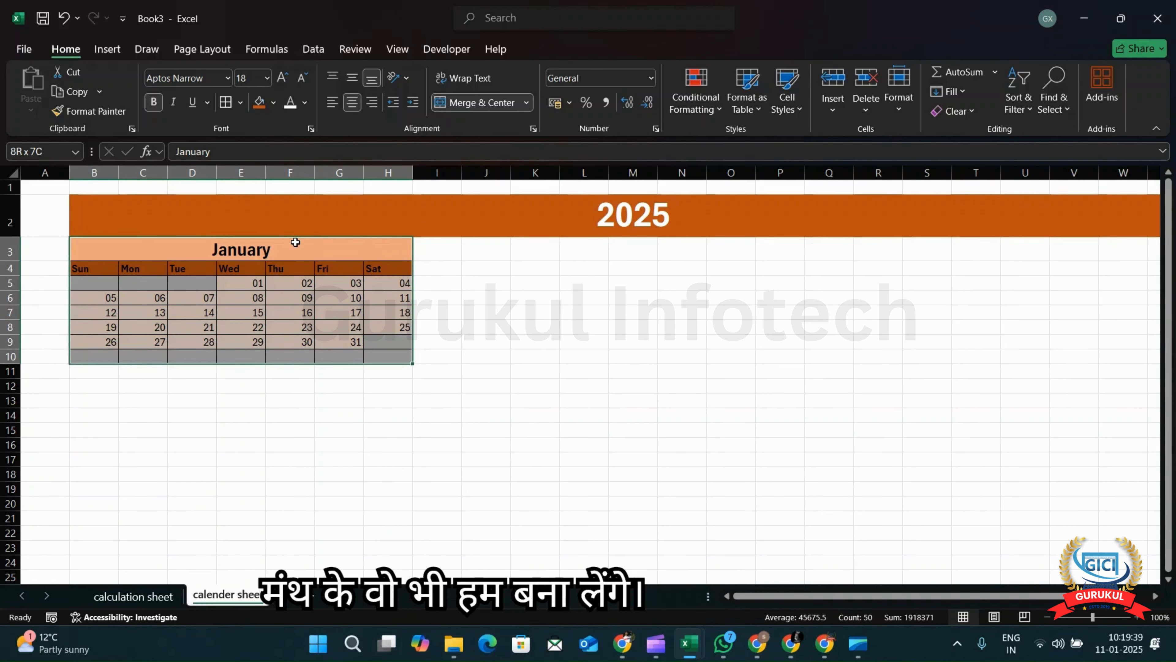
key("ctrl+c")
left_click(489, 247)
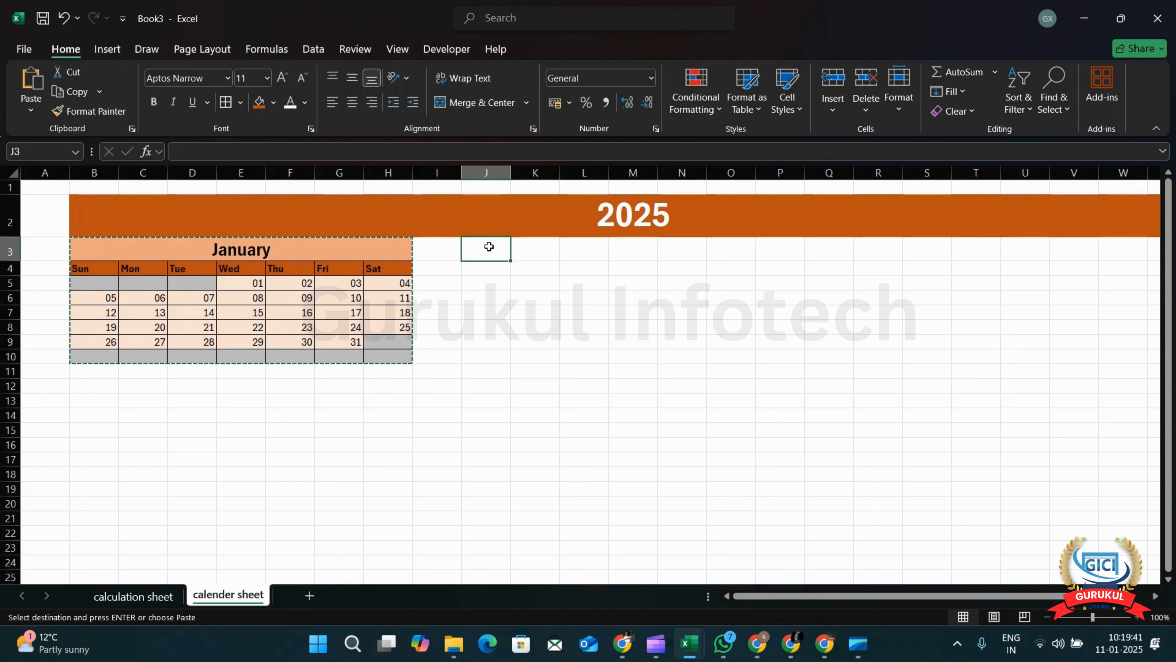
key("ctrl+v")
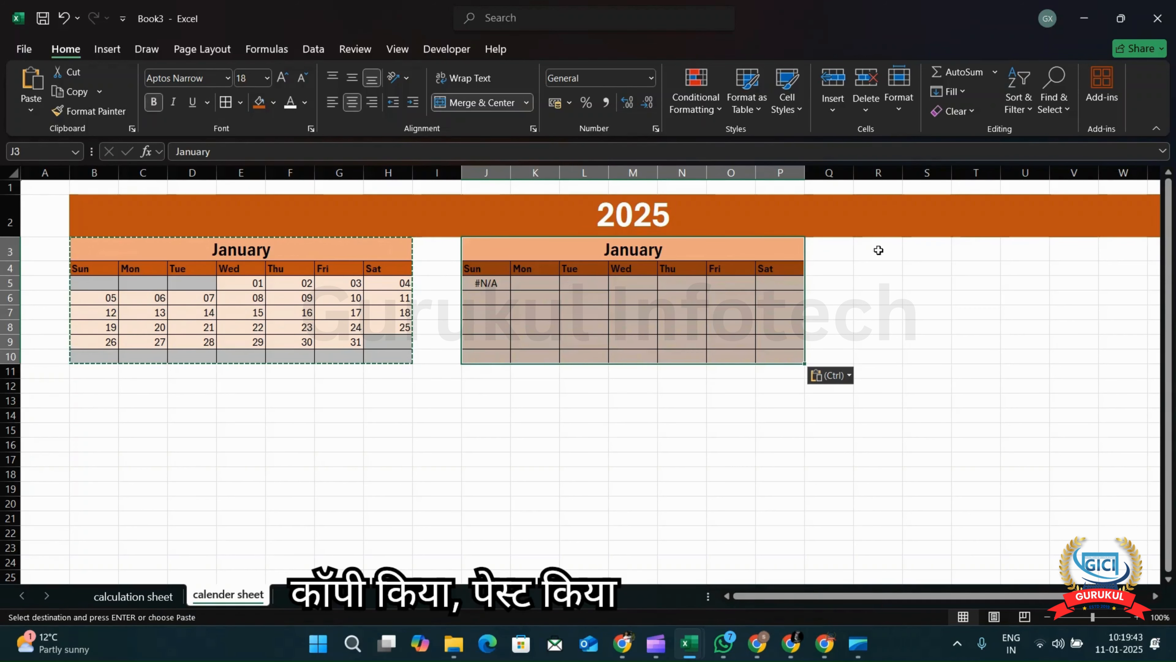
left_click(887, 251)
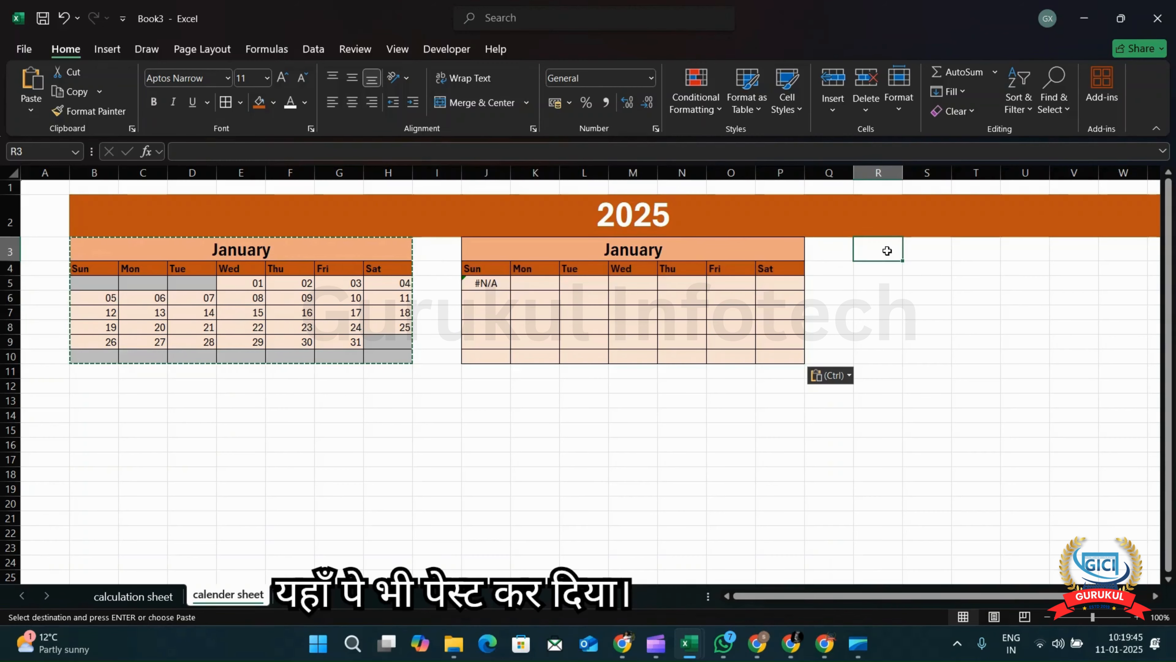
key("ctrl+v")
scroll(897, 373, "right", 6)
scroll(898, 373, "left", 5)
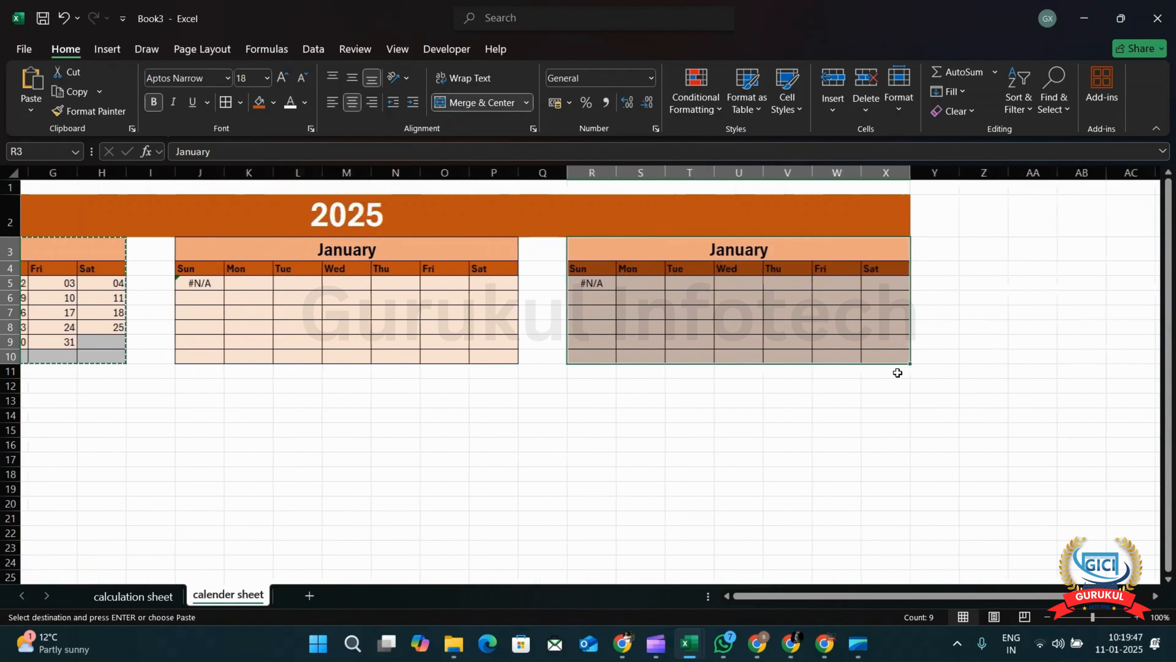
scroll(897, 373, "down", 2)
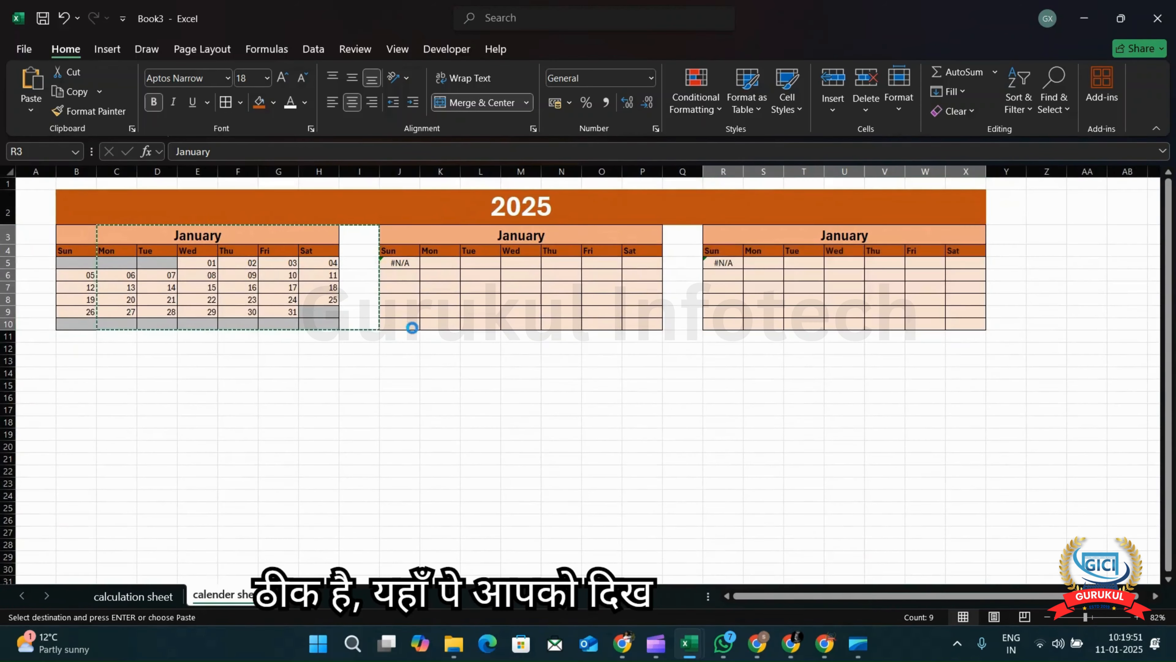
scroll(412, 328, "up", 2)
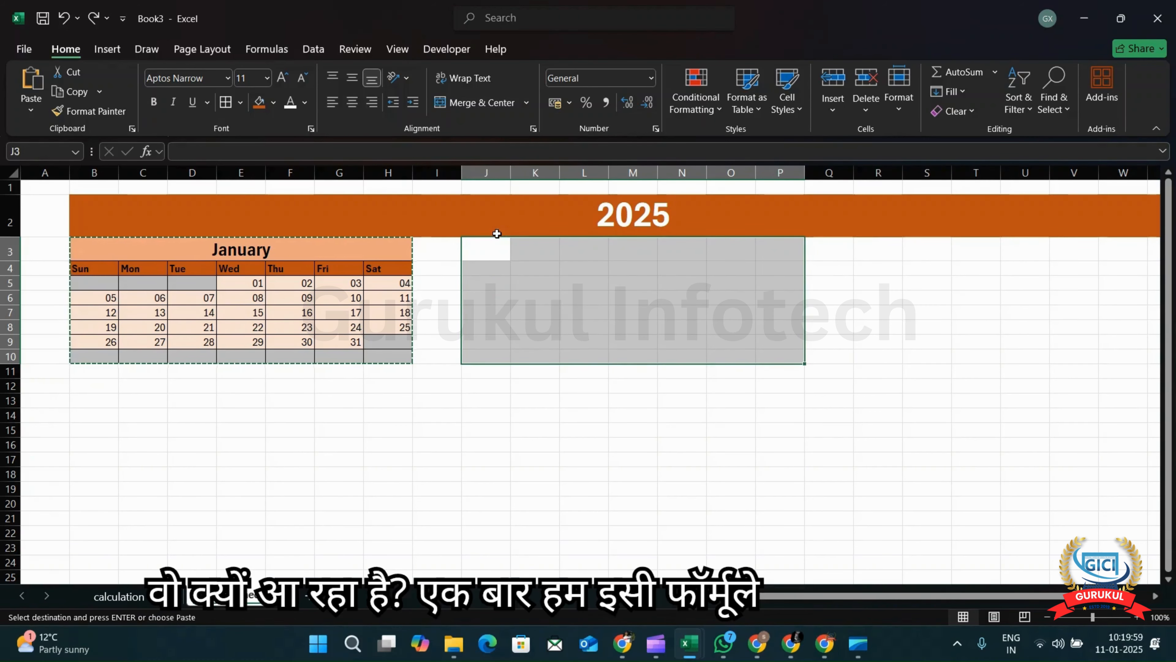
Make the VLOOKUP table range in the B5 SEQUENCE formula absolute as $D$3:$G$14 on the calculation sheet.
left_click(93, 285)
double_click(92, 285)
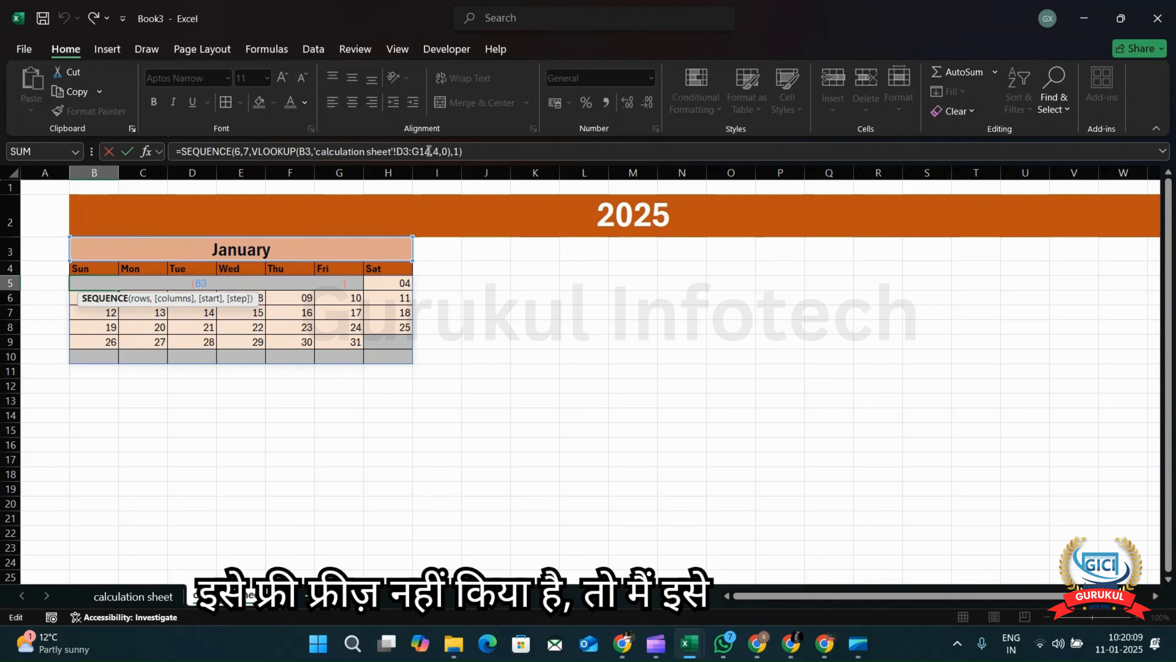
left_click(407, 152)
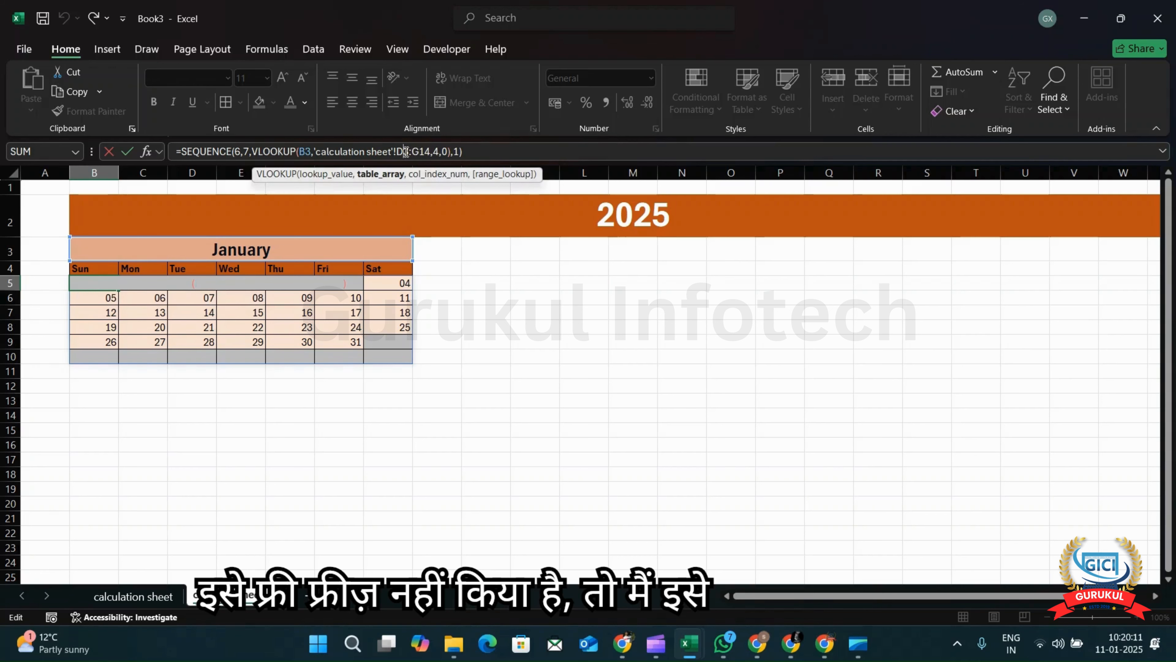
key("F4")
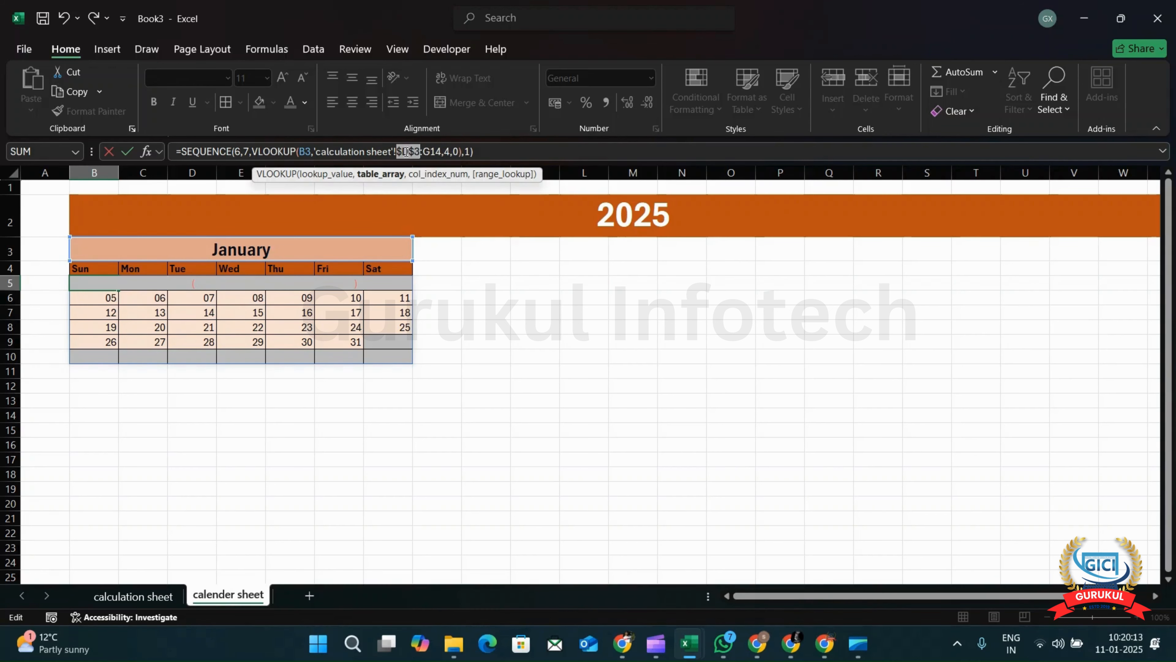
left_click(430, 152)
key("F4")
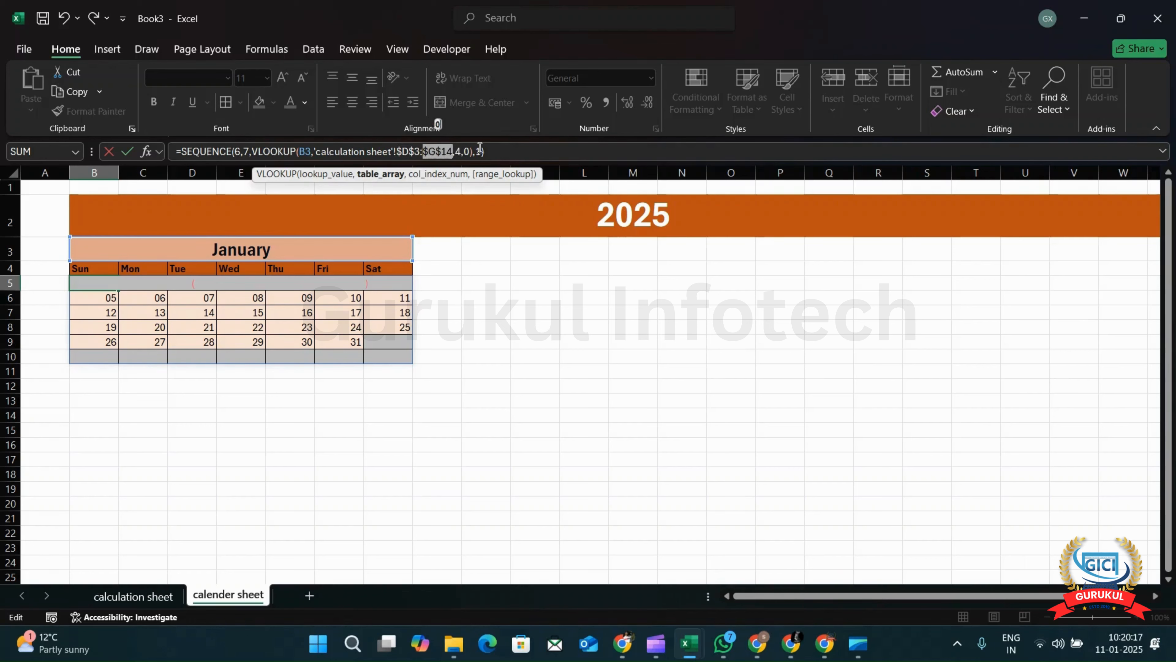
key("Return")
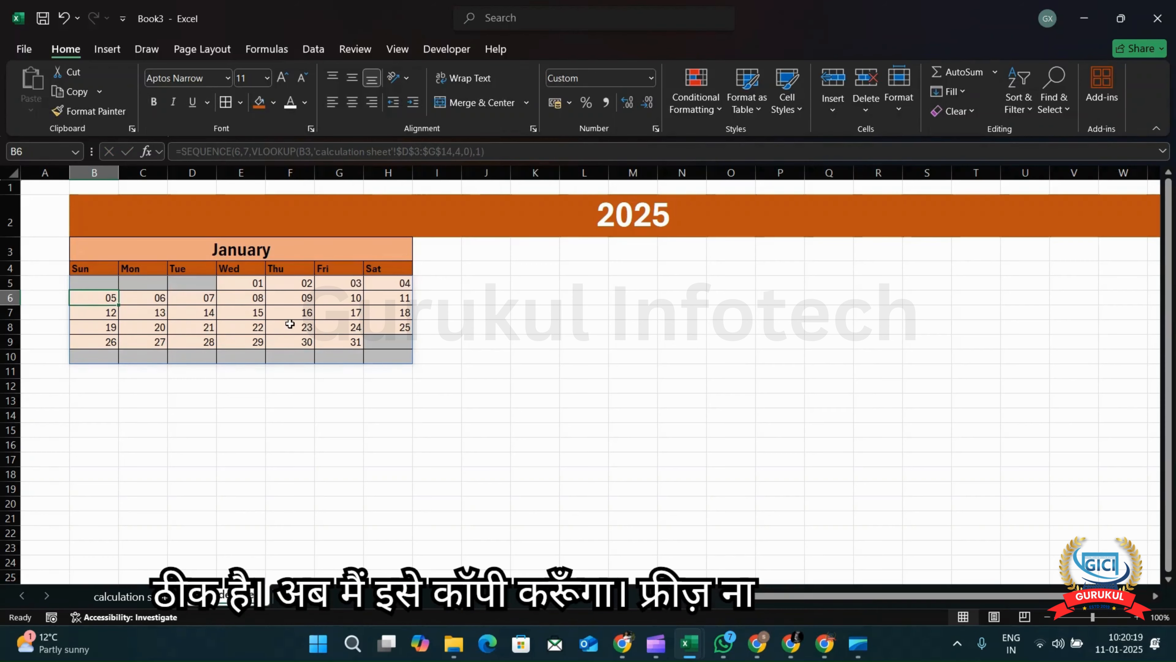
Copy the January block B3 to H10 and paste it as new month blocks at J3 and R3.
left_click(231, 257)
key("shift+Down")
key("shift+Down")
key("shift+Down")
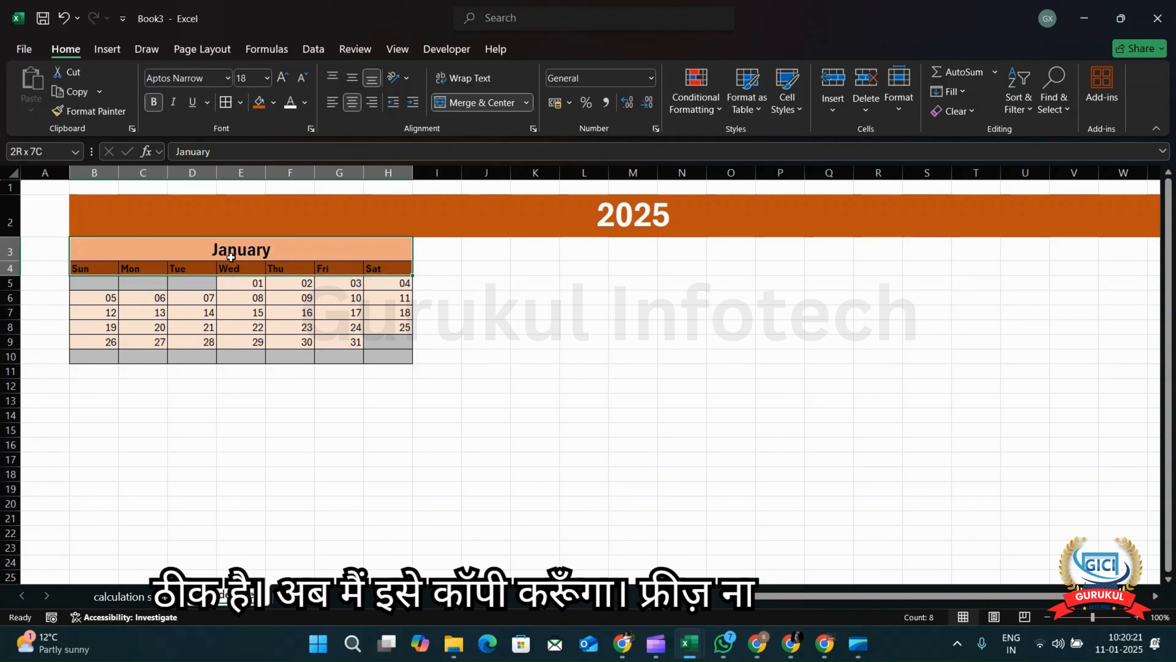
key("shift+Down")
key("shift+Down")
key("shift+Down")
key("shift+Down")
key("shift+Down")
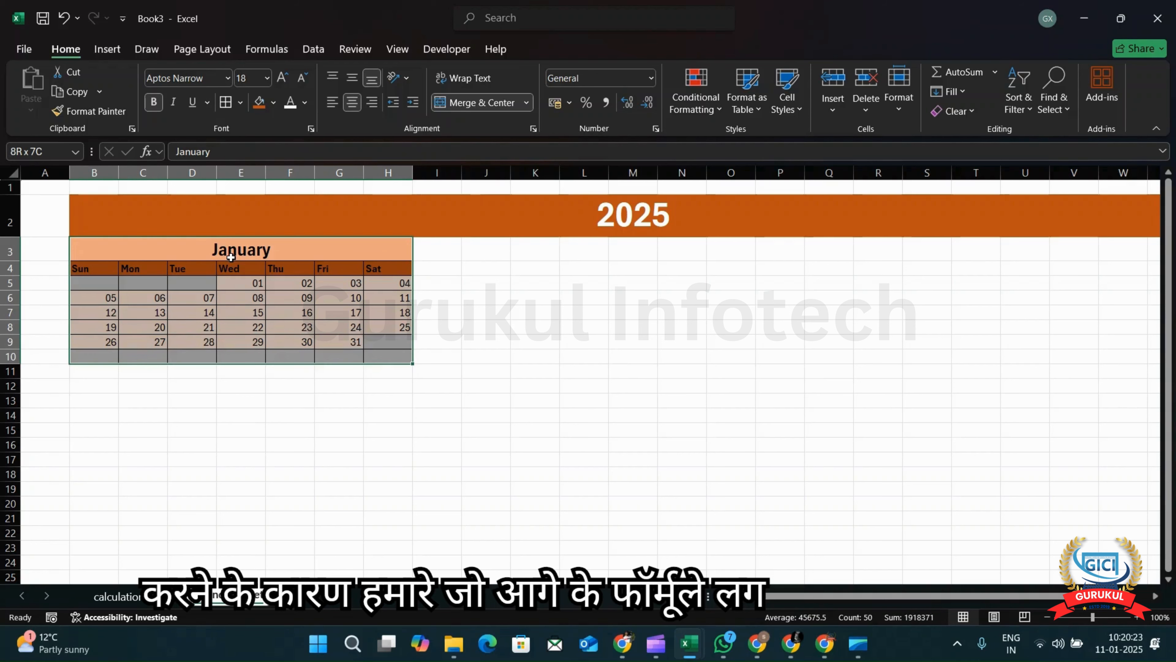
key("ctrl+c")
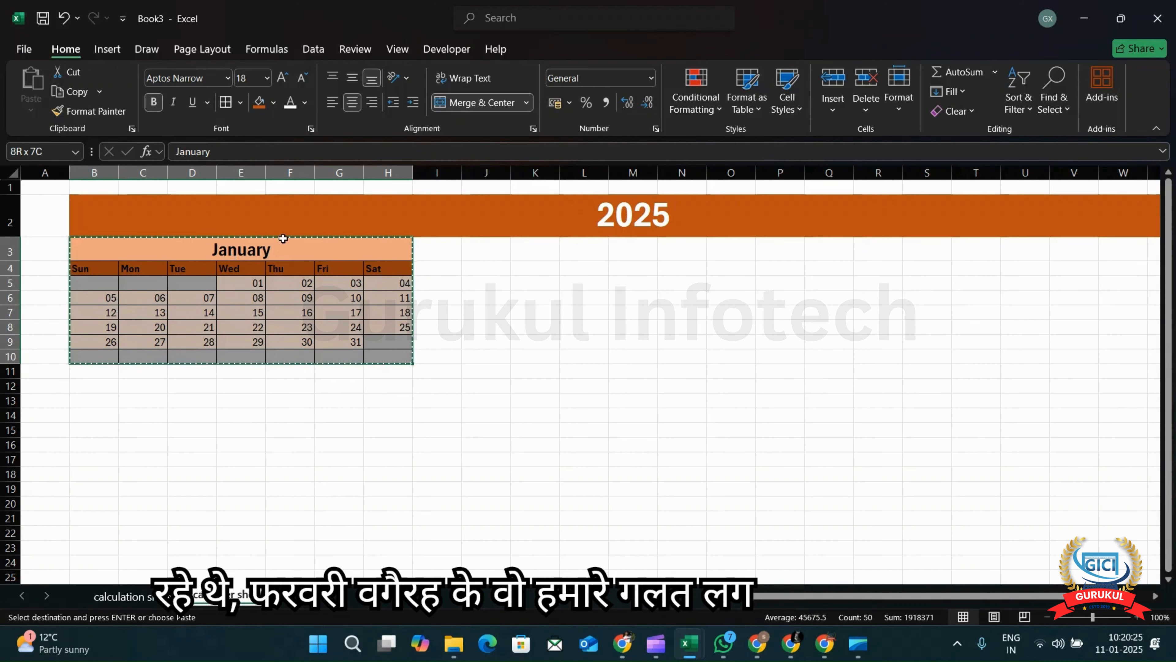
left_click(473, 256)
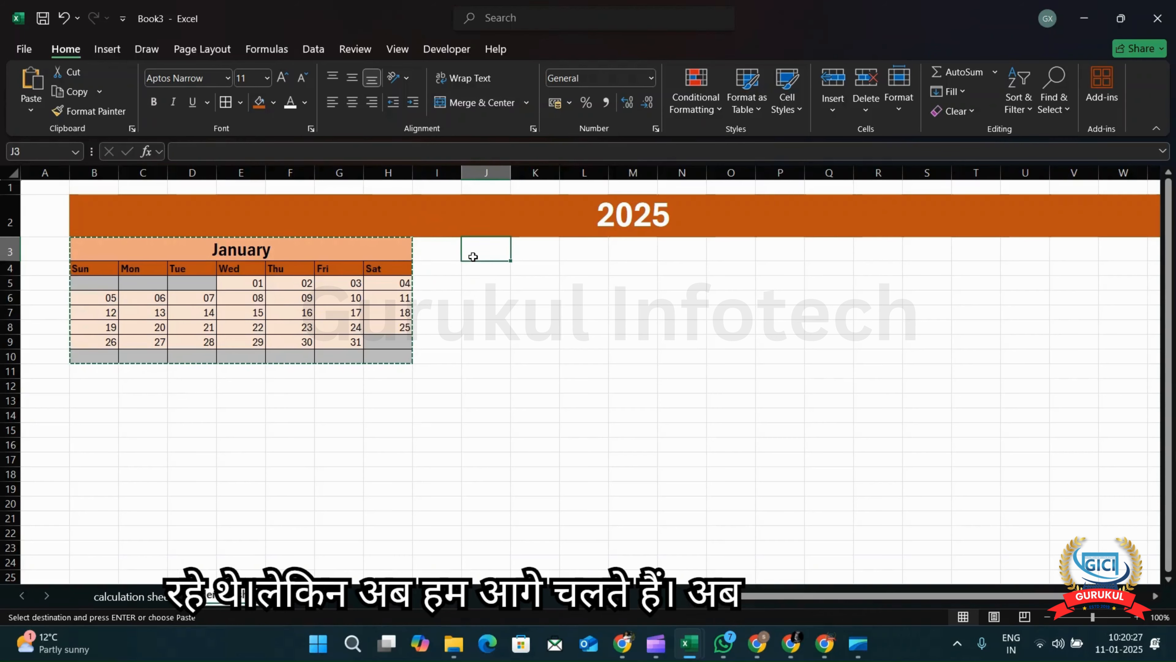
key("ctrl+v")
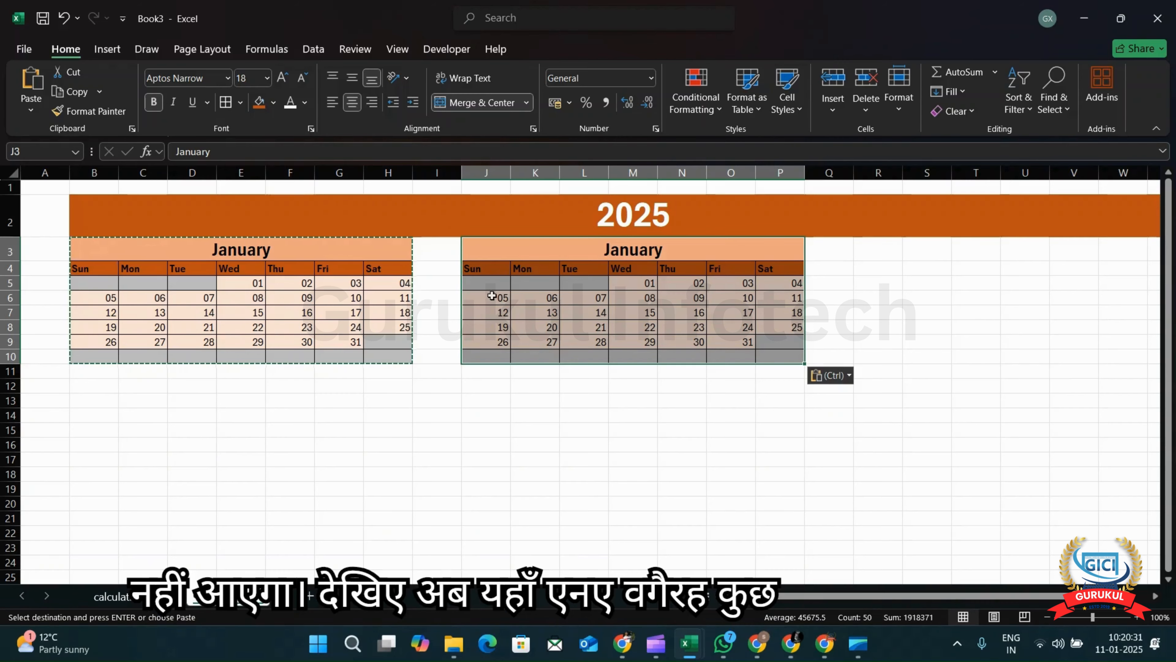
left_click(880, 253)
key("ctrl+v")
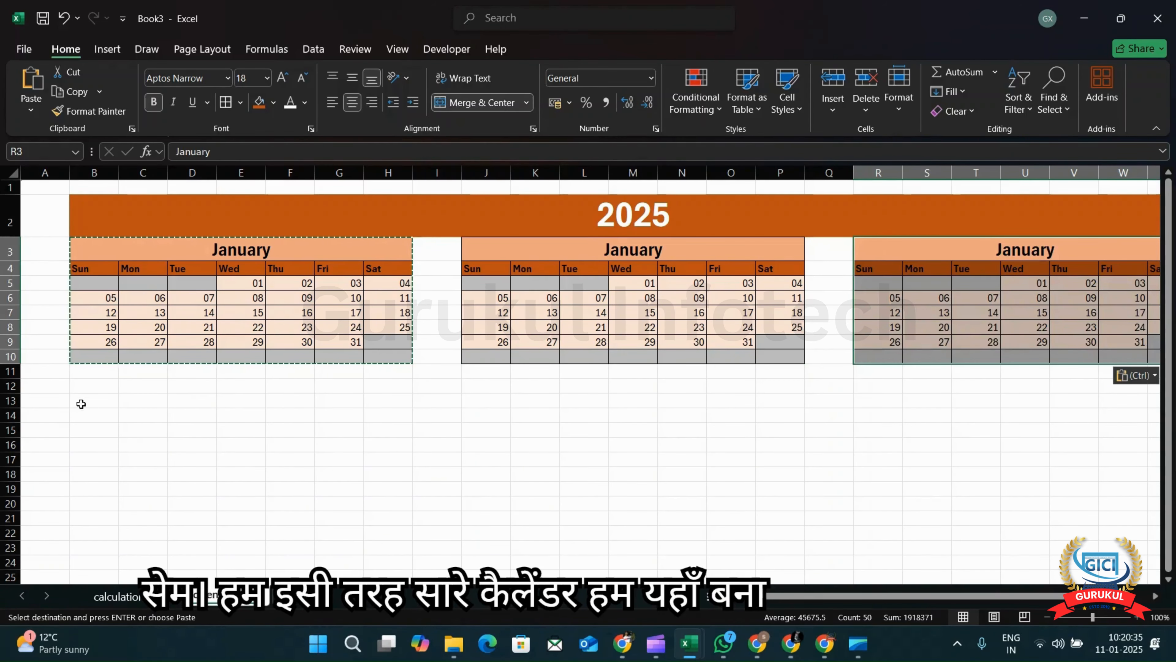
Paste the copied month block at B12, J12 and R12 to form the second row of months.
left_click(102, 391)
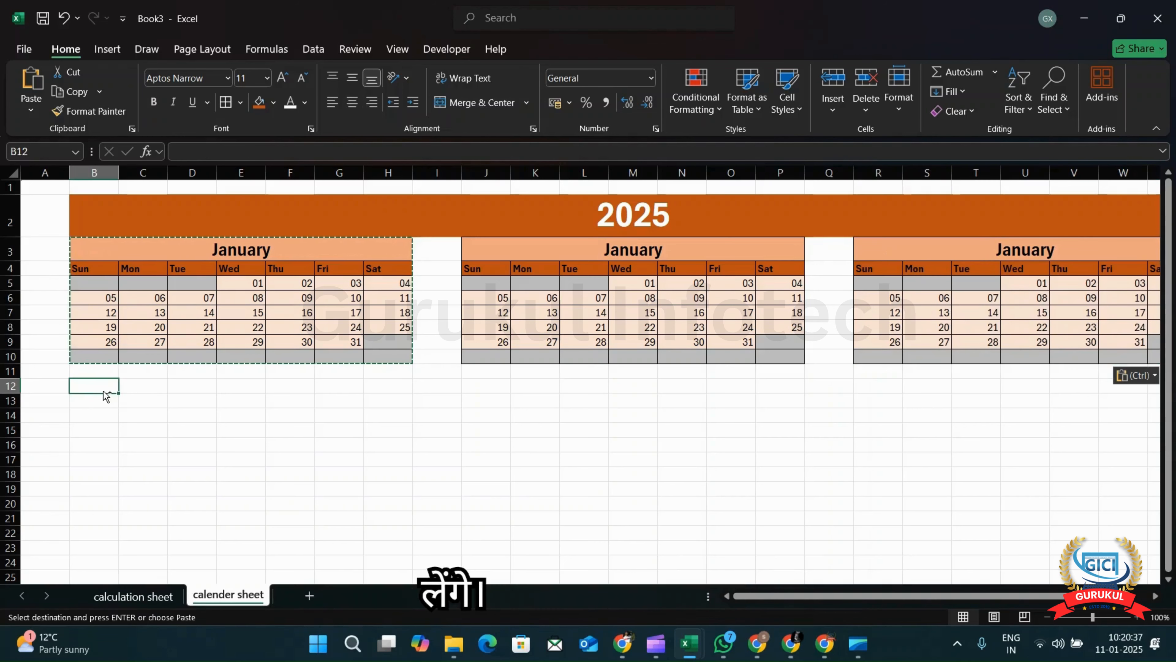
key("ctrl+v")
left_click(474, 391)
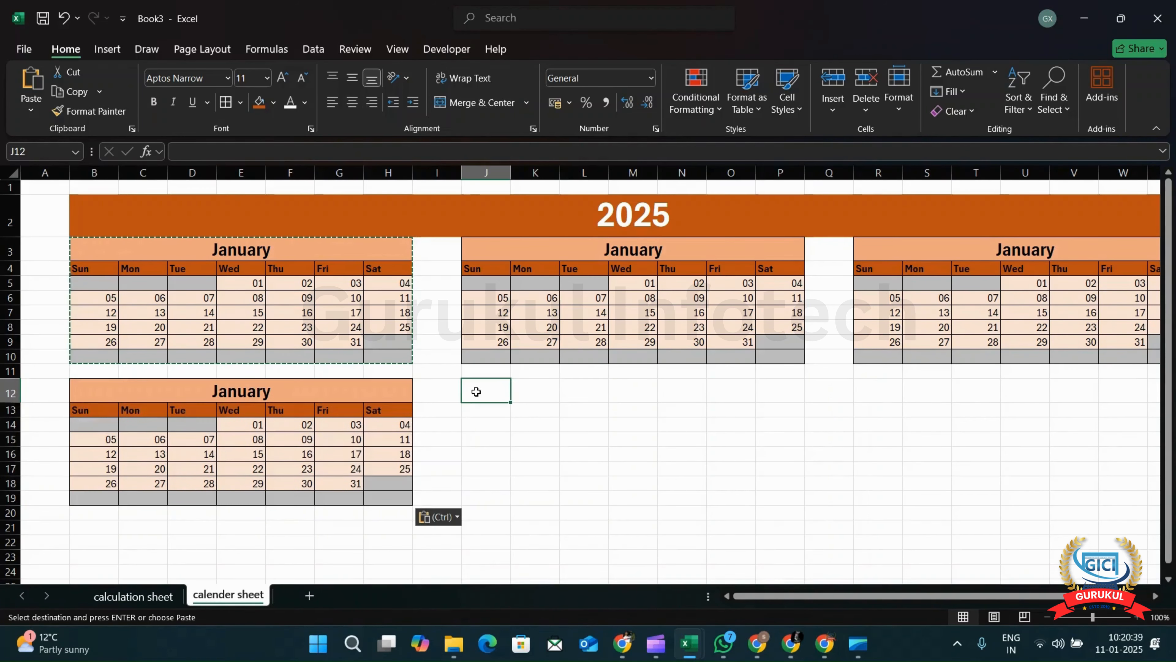
key("ctrl+v")
left_click(874, 401)
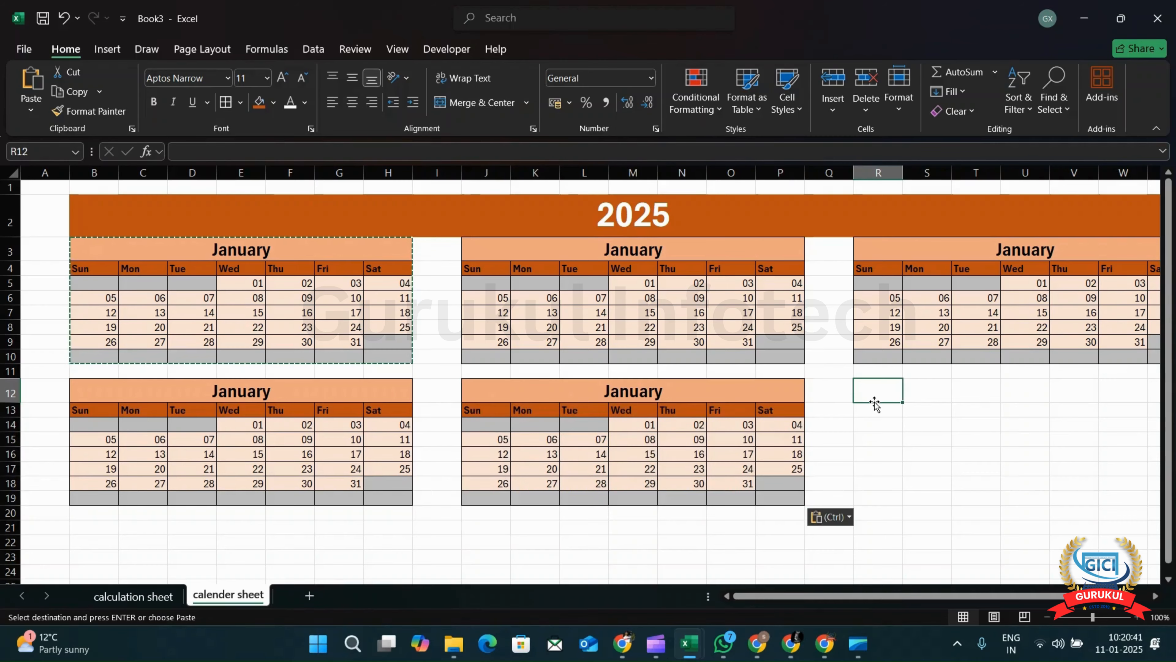
key("ctrl+v")
Paste the copied month block at B21, J21 and R21 to form the third row of months.
scroll(875, 403, "down", 3, "ctrl")
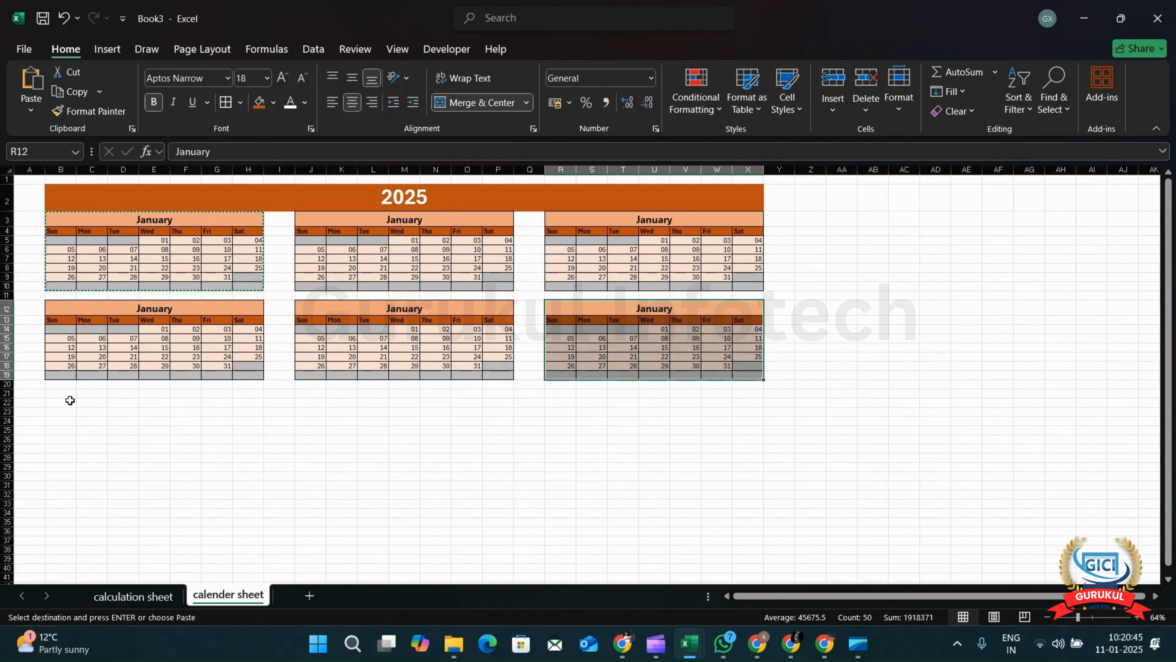
left_click(69, 395)
key("ctrl+v")
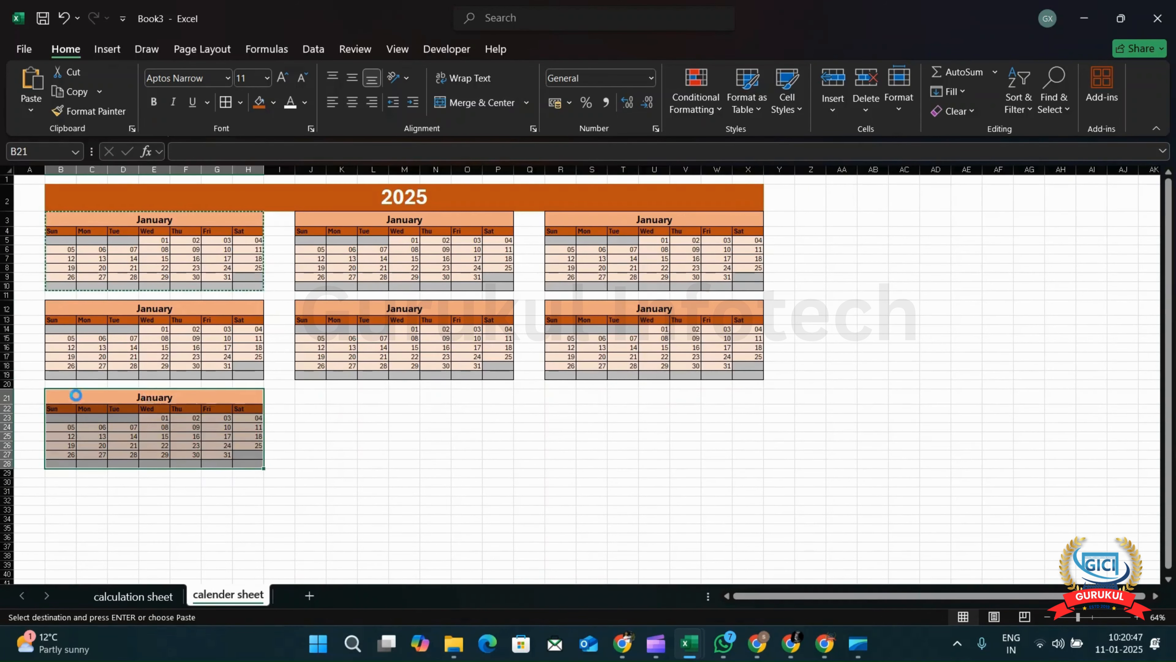
left_click(315, 397)
key("ctrl+v")
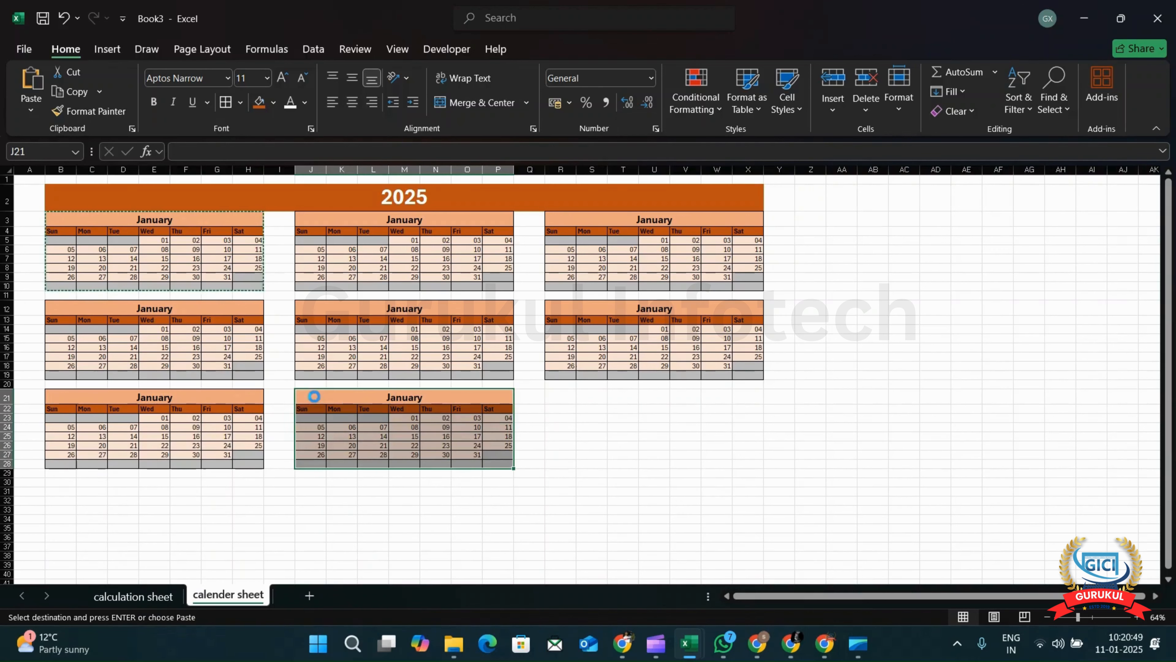
left_click(558, 402)
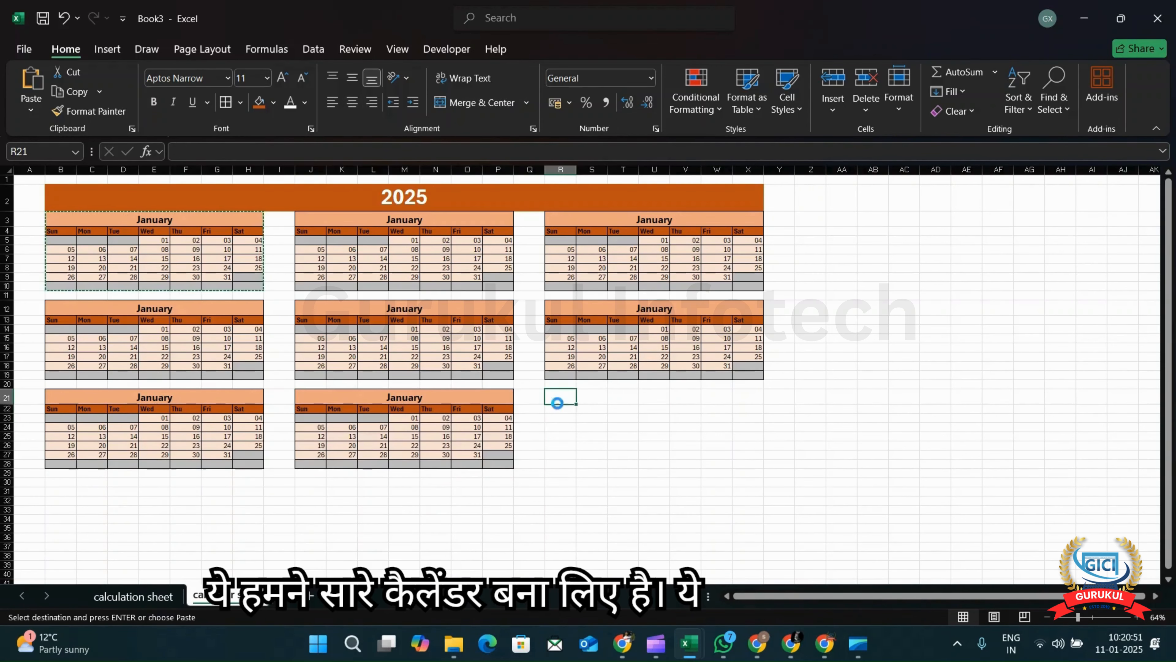
key("ctrl+v")
Paste the copied month block at B30, J30 and R30 to form the fourth row of months.
left_click(58, 485)
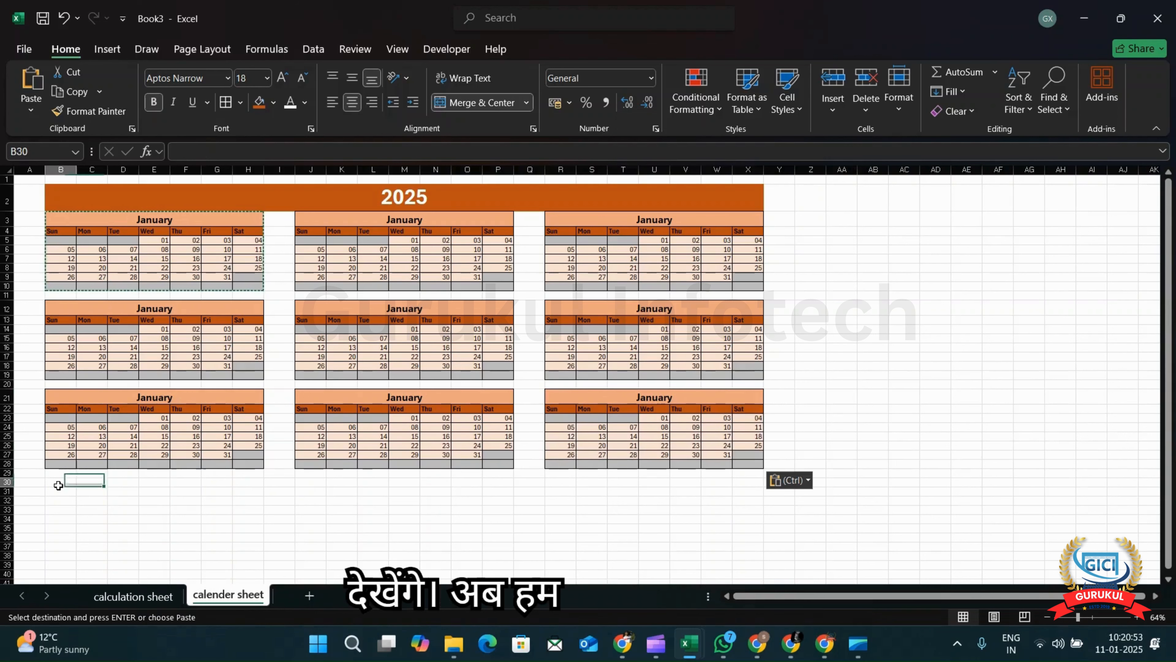
key("ctrl+v")
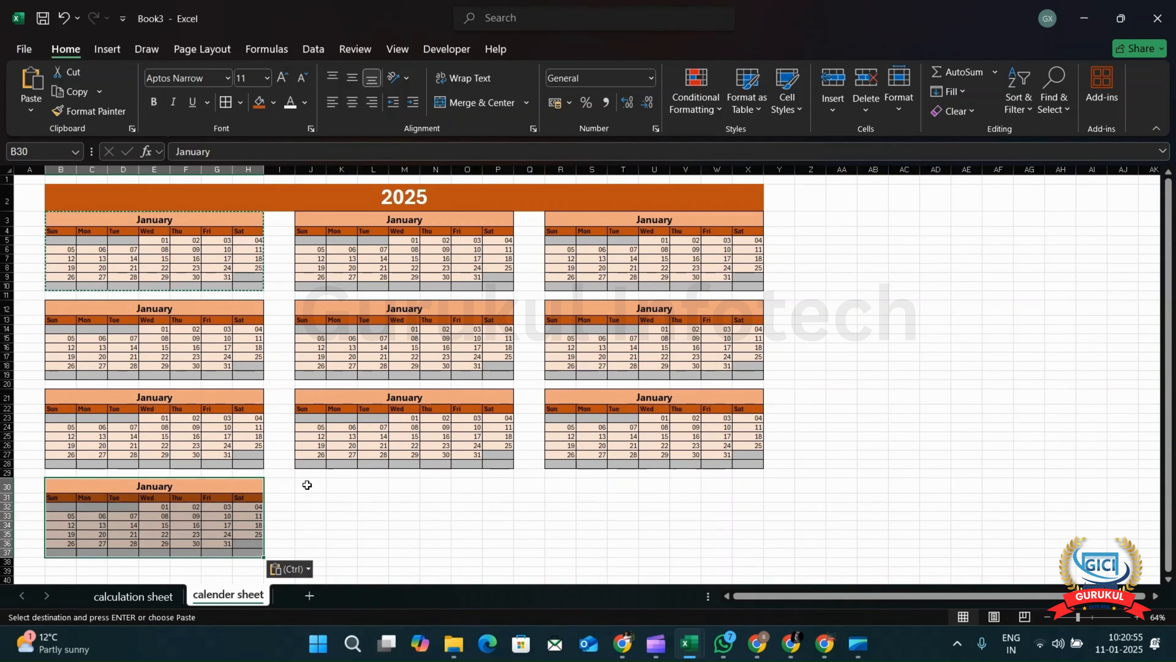
left_click(311, 484)
key("ctrl+v")
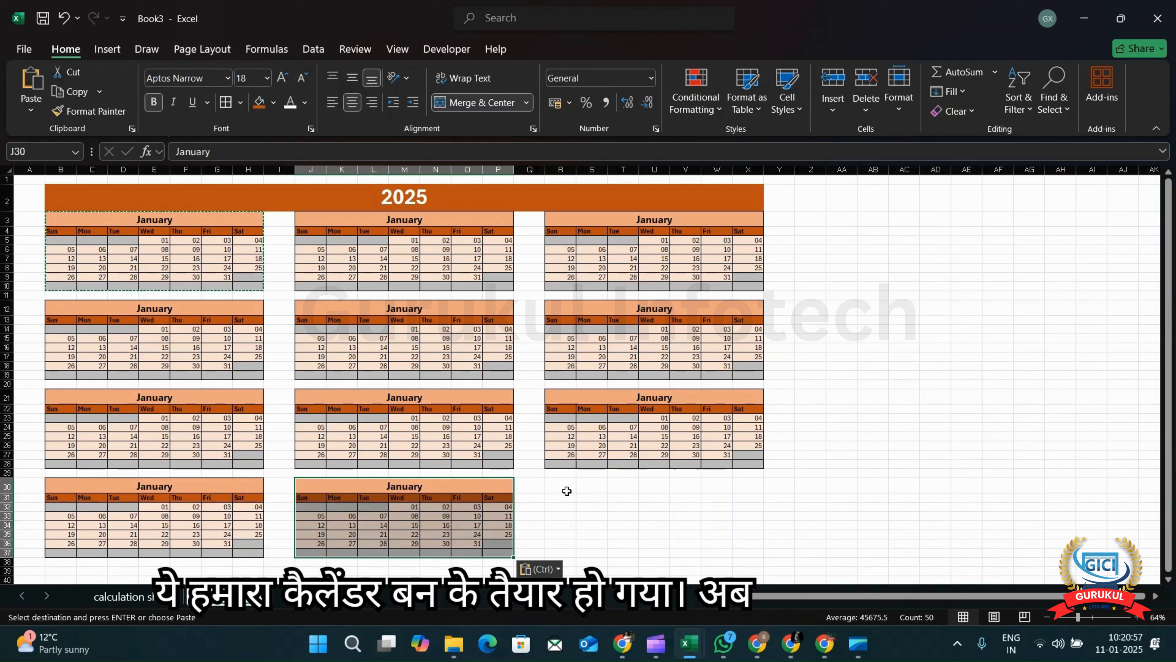
left_click(565, 487)
key("ctrl+v")
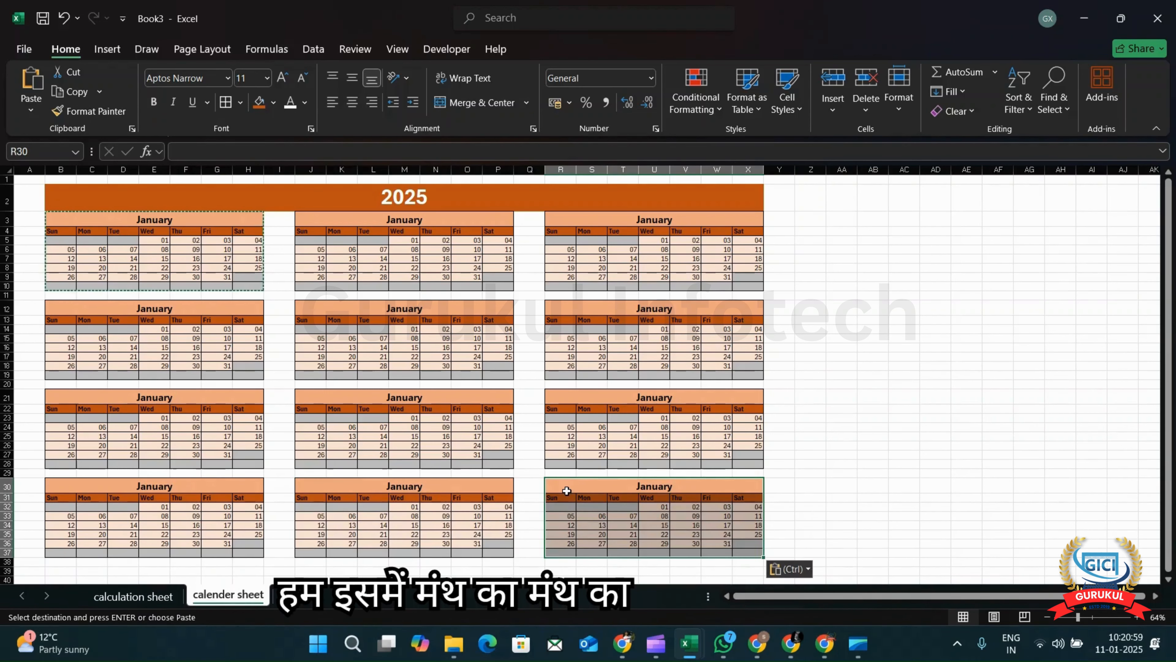
Change the month heading in J3 to February and the one in R3 to March.
double_click(422, 222)
key("BackSpace")
key("BackSpace")
key("BackSpace")
key("BackSpace")
key("BackSpace")
key("BackSpace")
key("BackSpace")
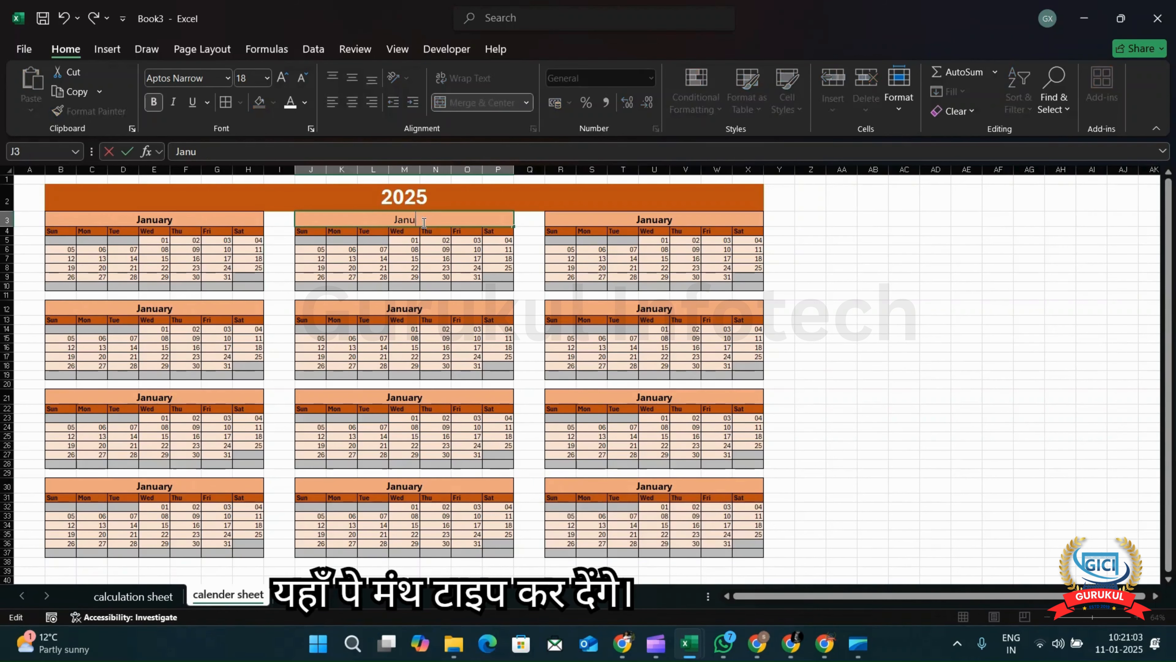
type("J")
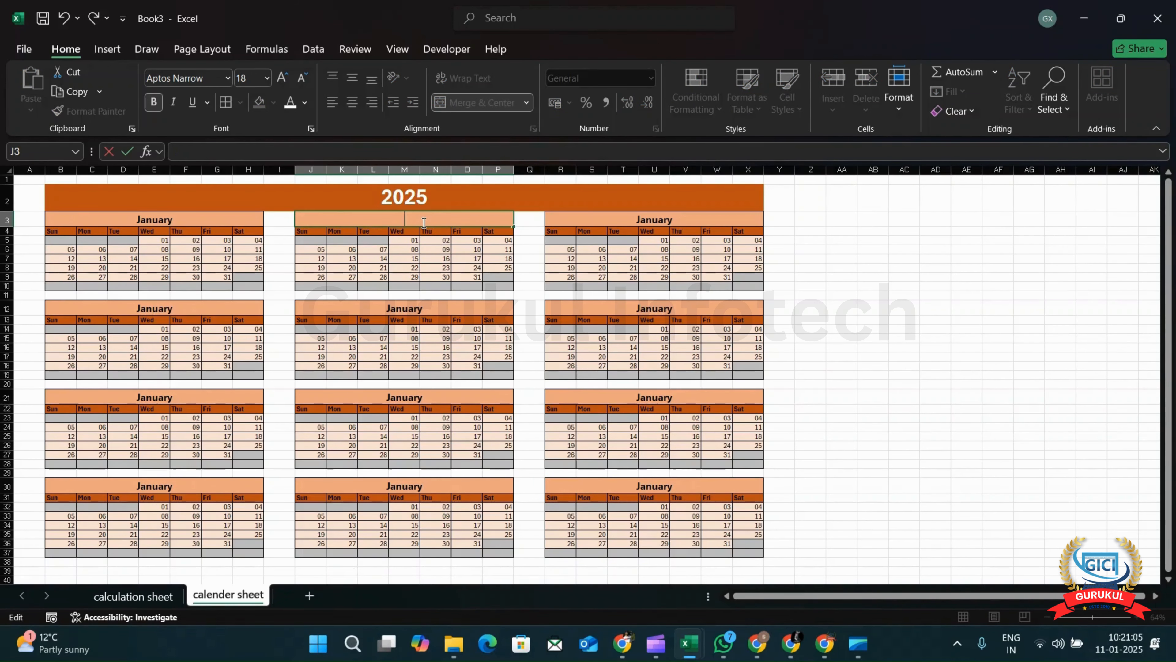
type("ebruary")
key("Tab")
key("Tab")
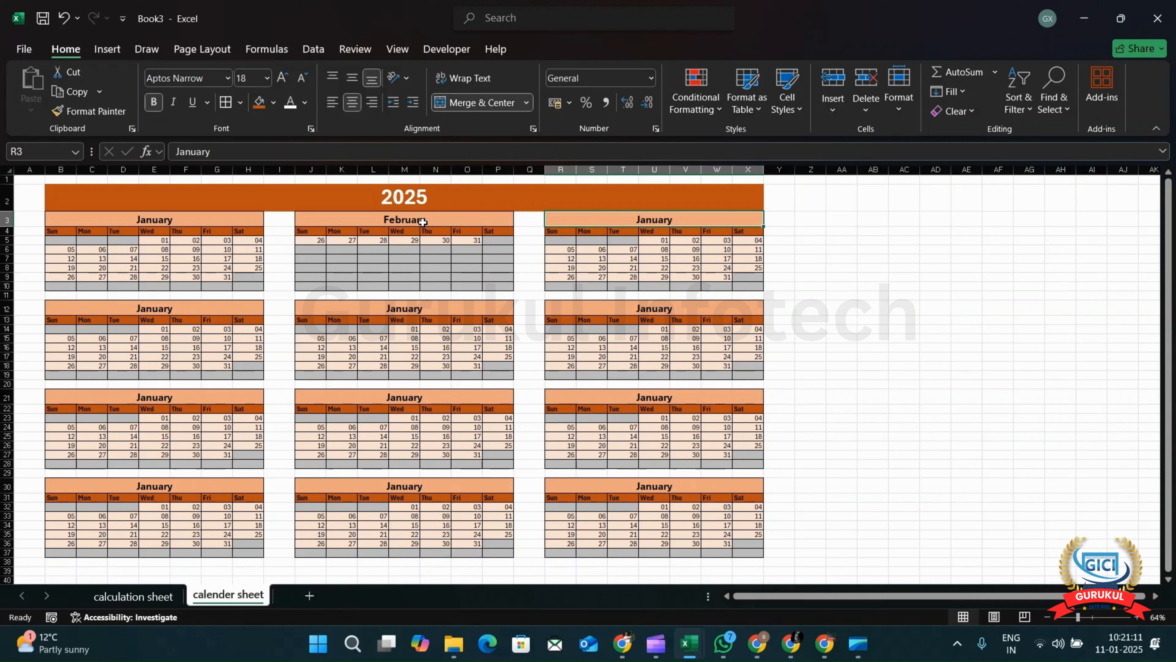
type("Mar")
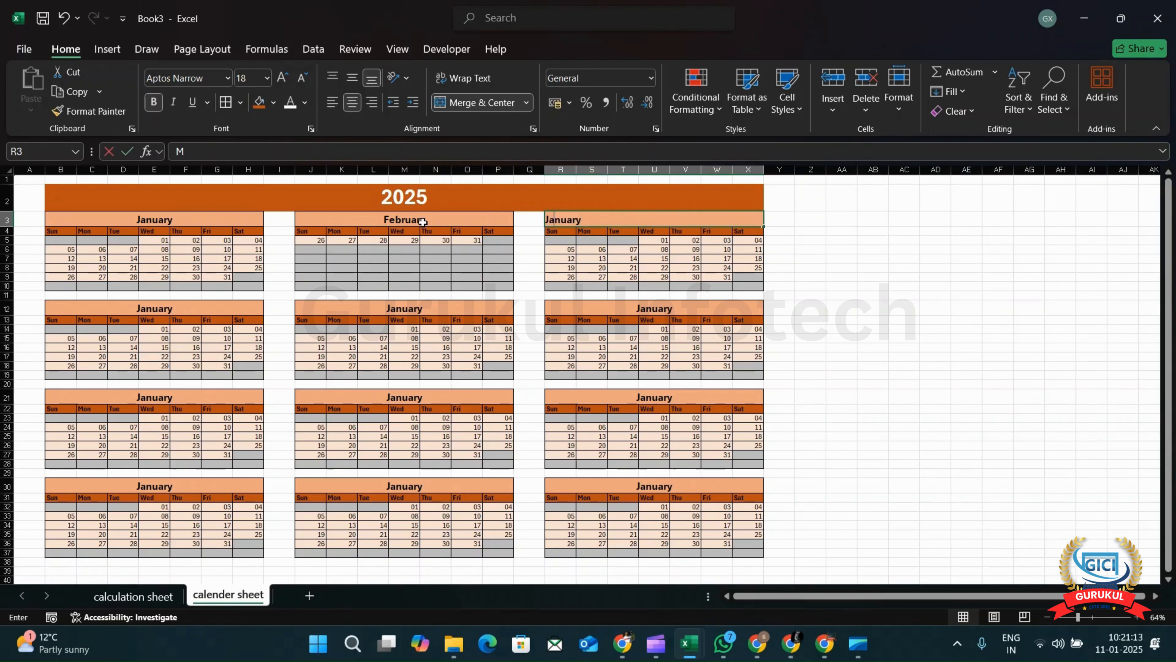
key("Tab")
key("Tab")
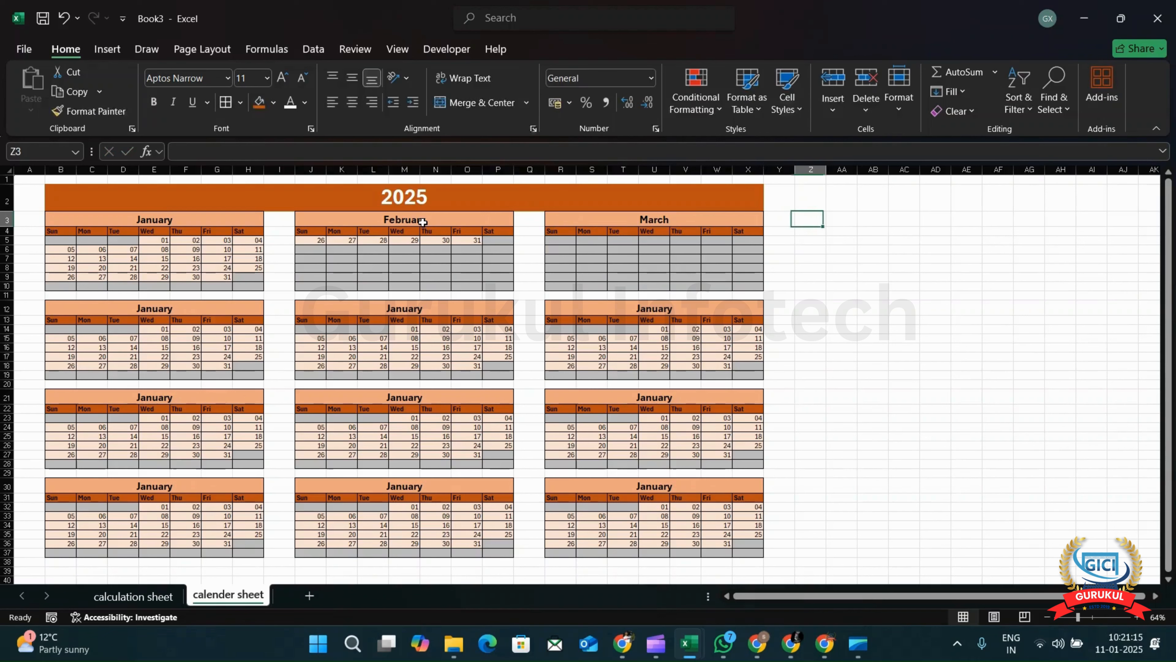
Change the second-row month headings in B12, J12 and R12 to April, May and June.
left_click(131, 308)
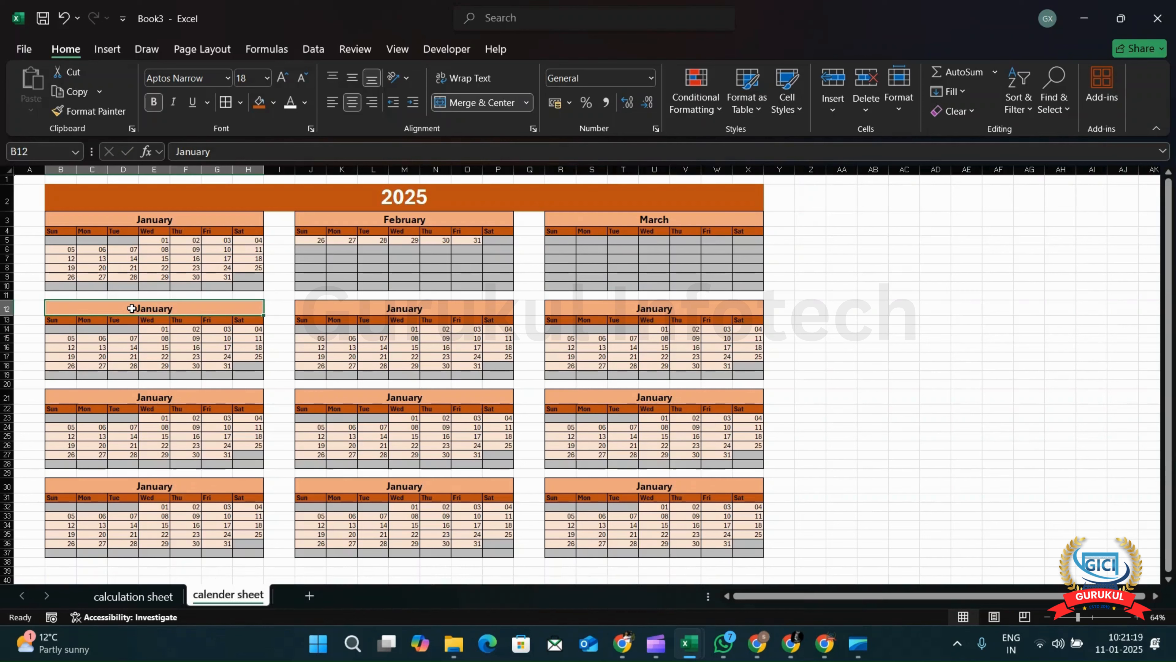
type("april")
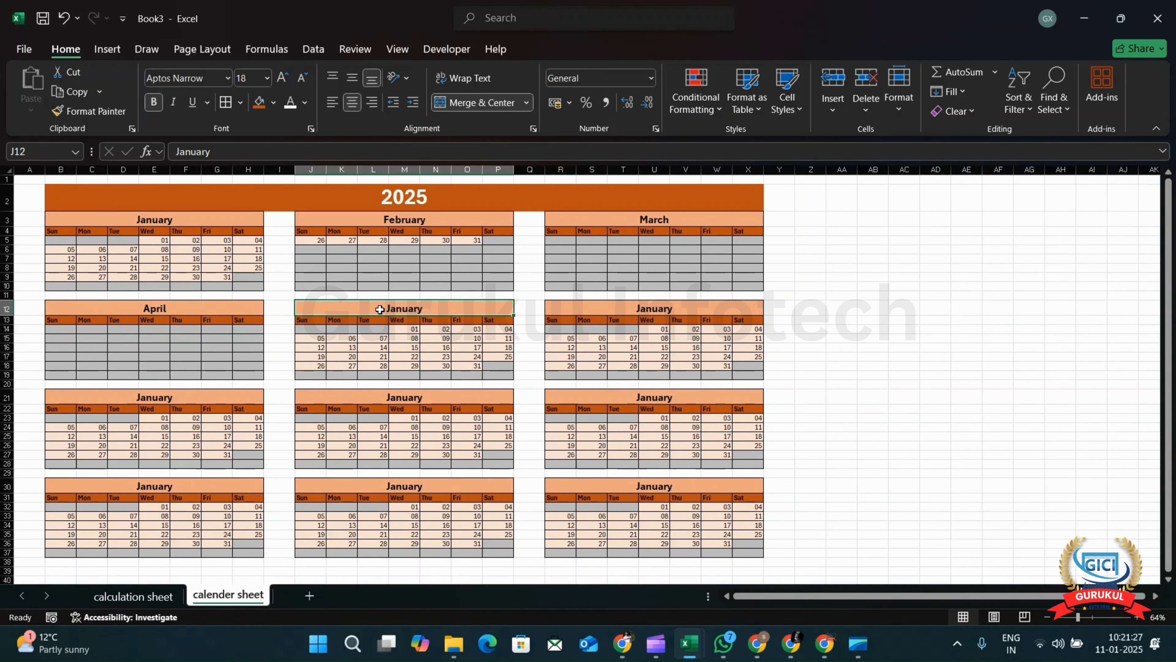
type("May")
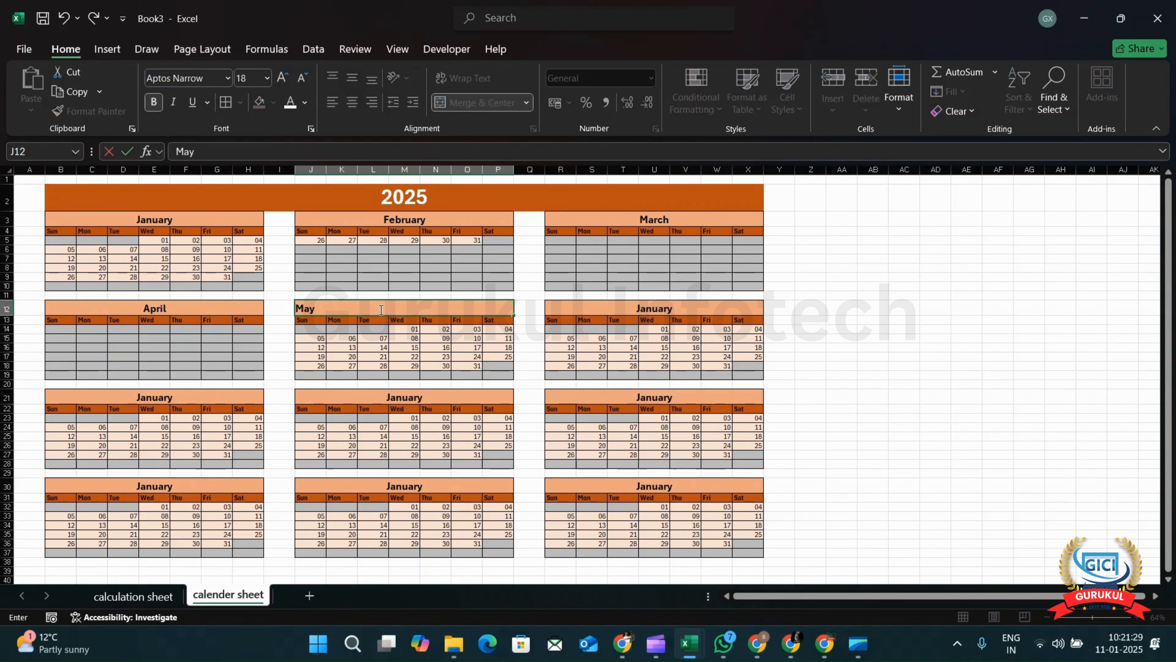
key("Tab")
key("Tab")
key("F2")
type("June")
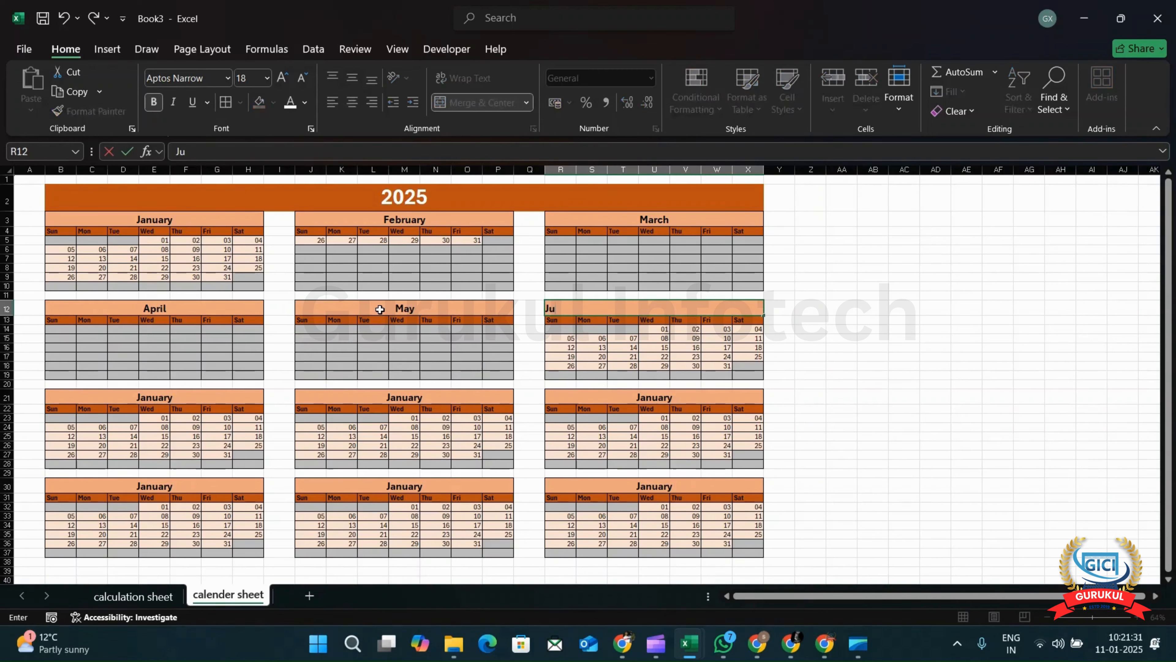
Change the month heading in B21 to July.
left_click(186, 397)
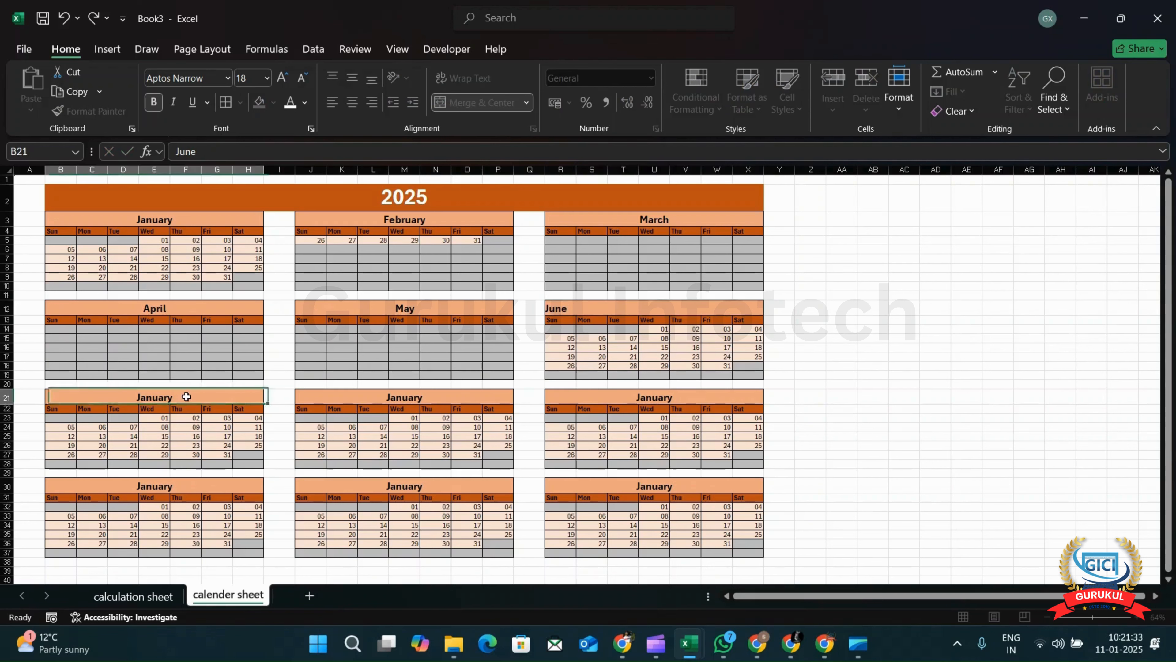
double_click(188, 396)
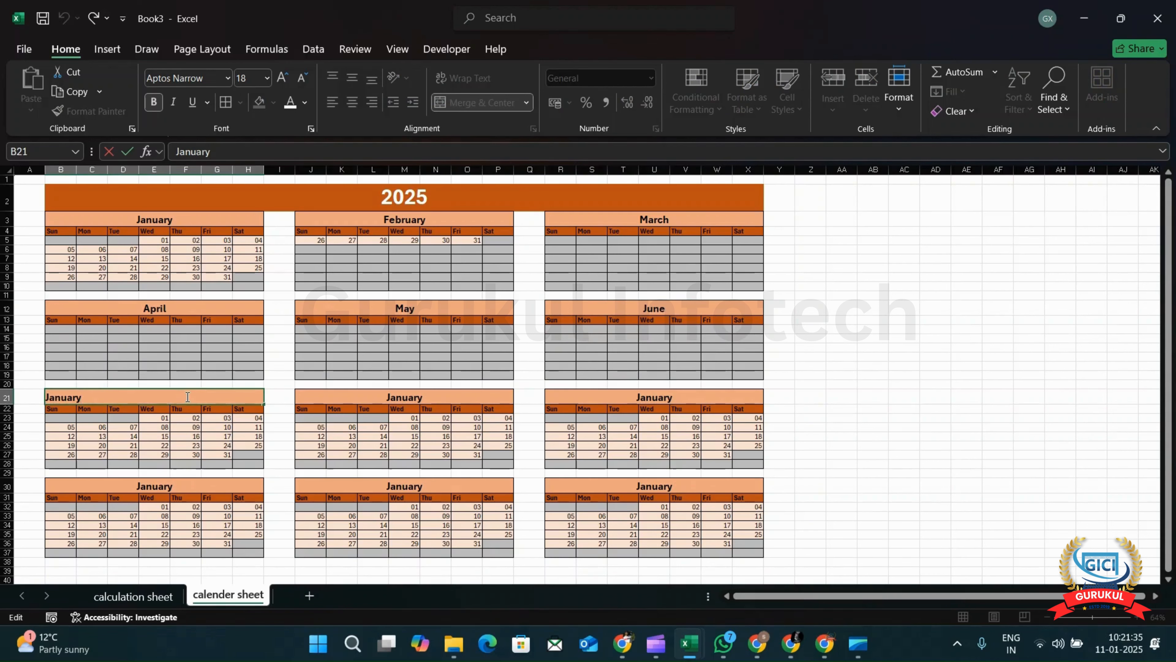
key("BackSpace")
key("BackSpace")
key("BackSpace")
key("BackSpace")
key("BackSpace")
key("BackSpace")
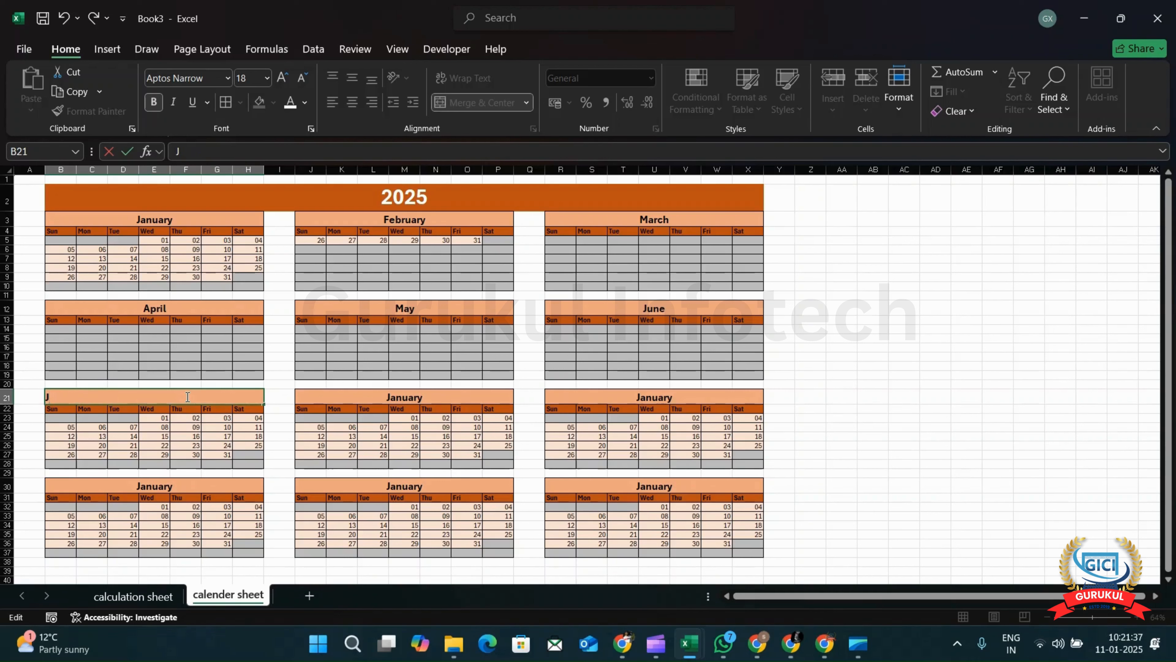
type("ul")
key("Tab")
key("Tab")
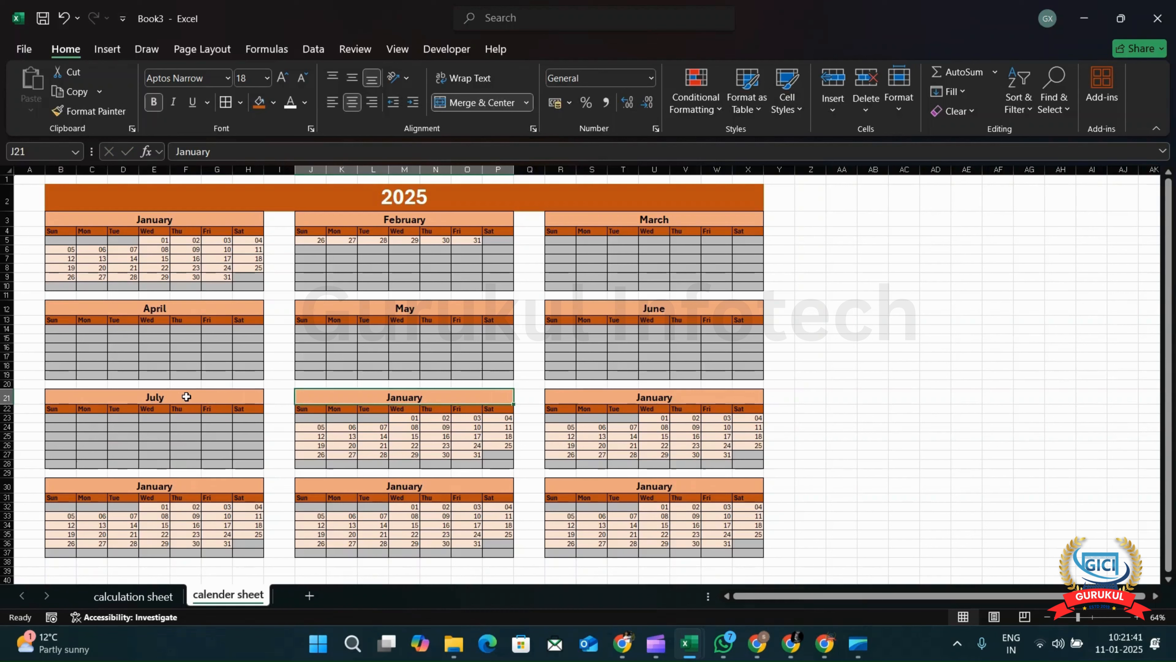
Change the third-row month headings in J21 and R21 to August and September.
type("August")
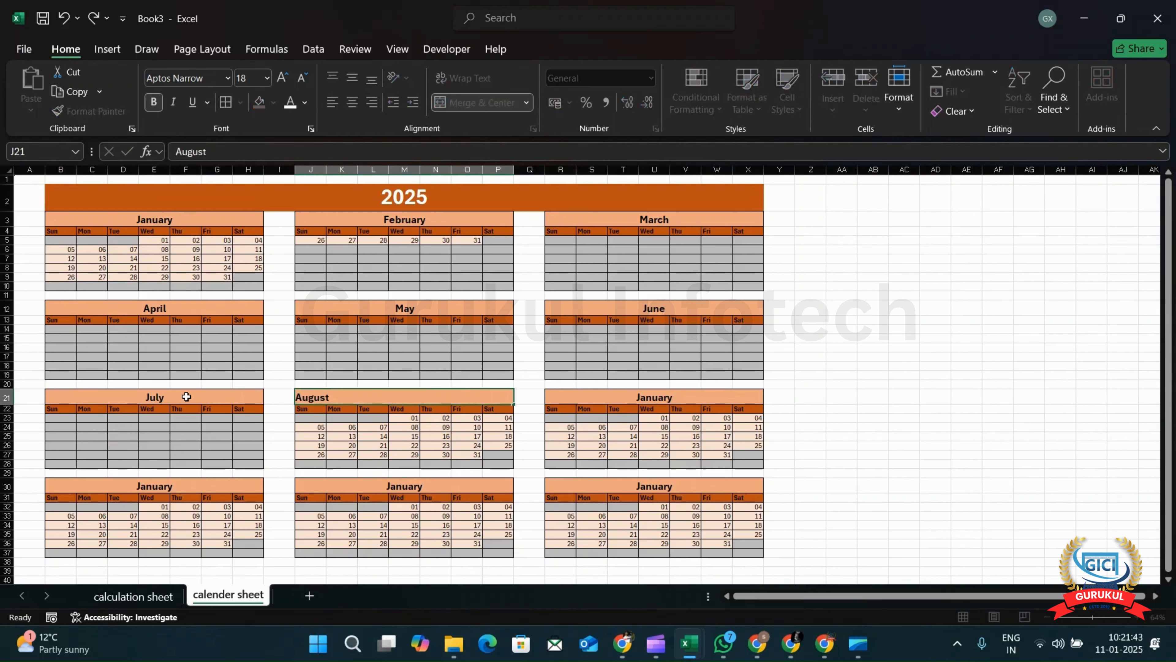
key("Tab")
key("Tab")
type("Se")
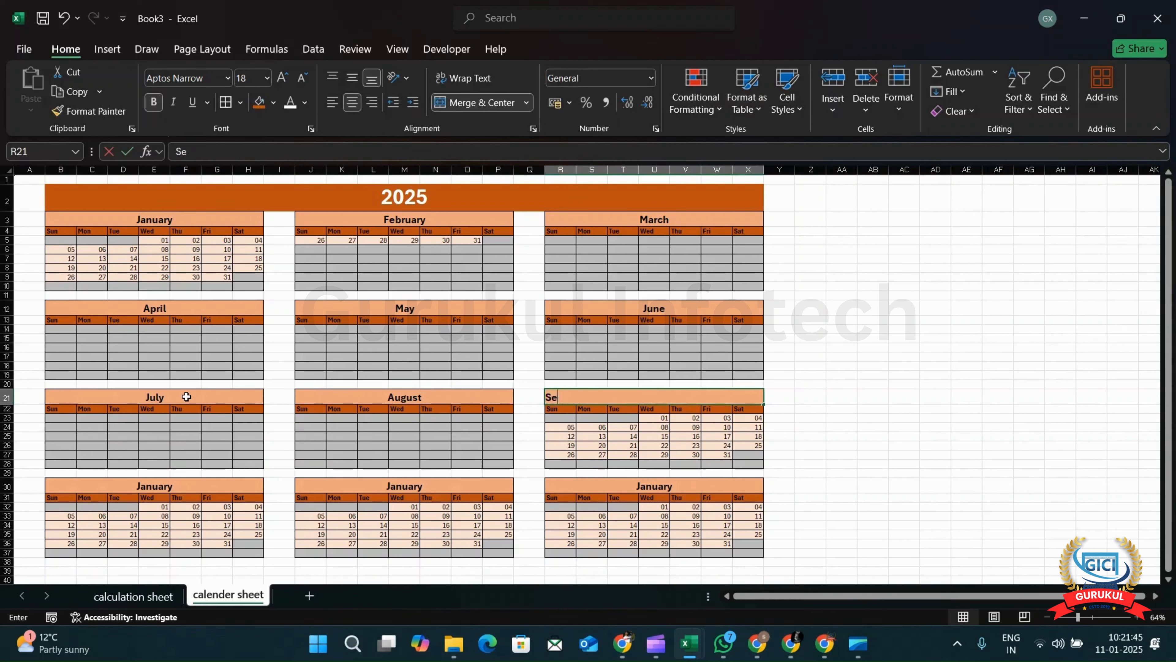
type("ptember")
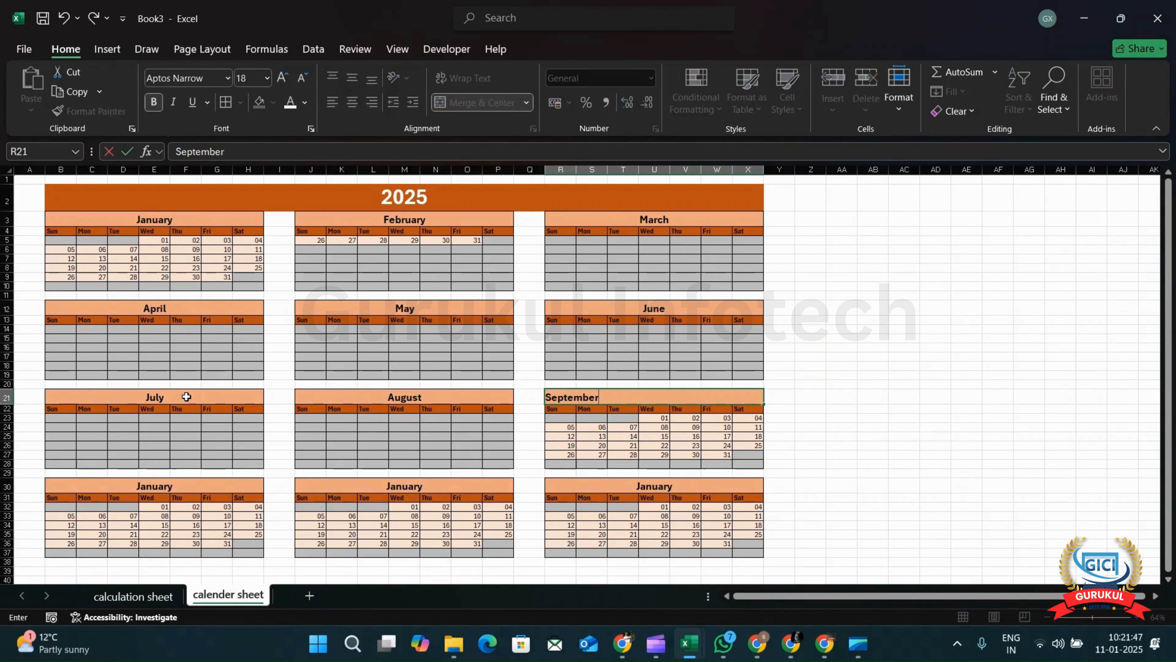
Change the fourth-row month headings in B30, J30 and R30 to October, November and December.
left_click(173, 488)
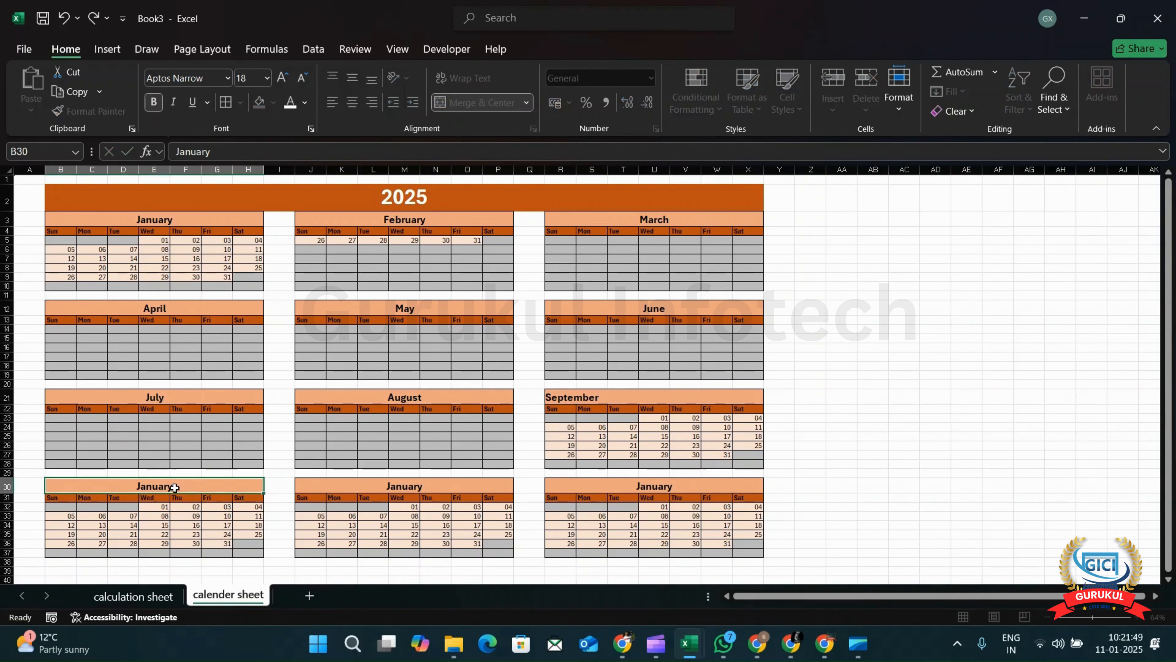
type("October")
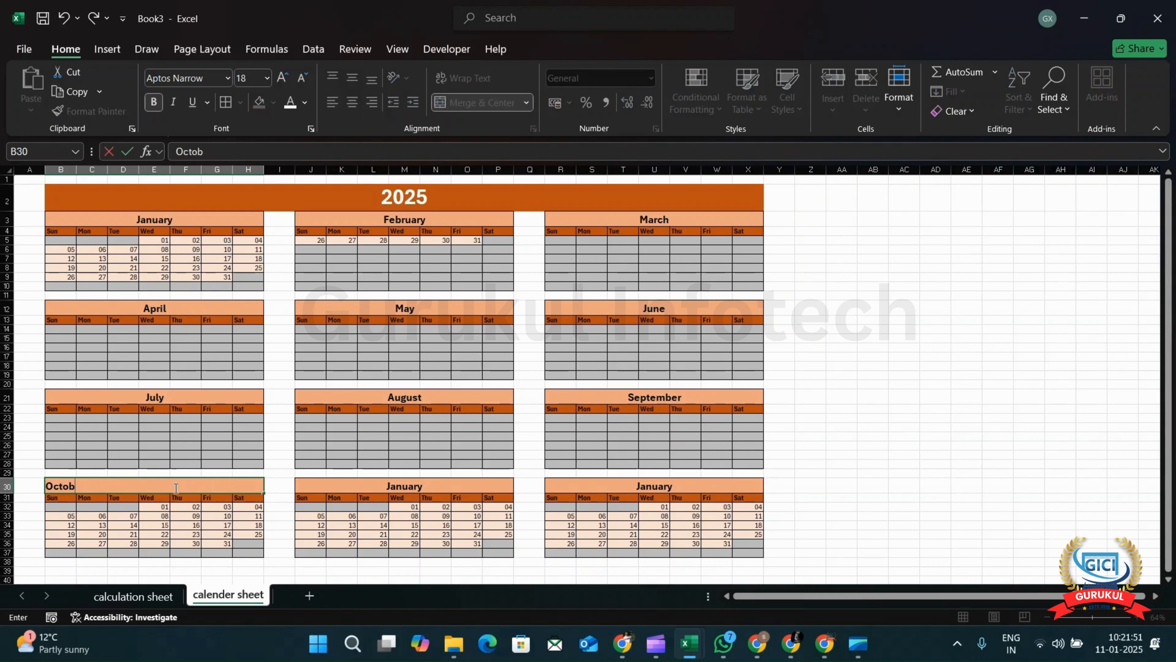
key("Tab")
key("Tab")
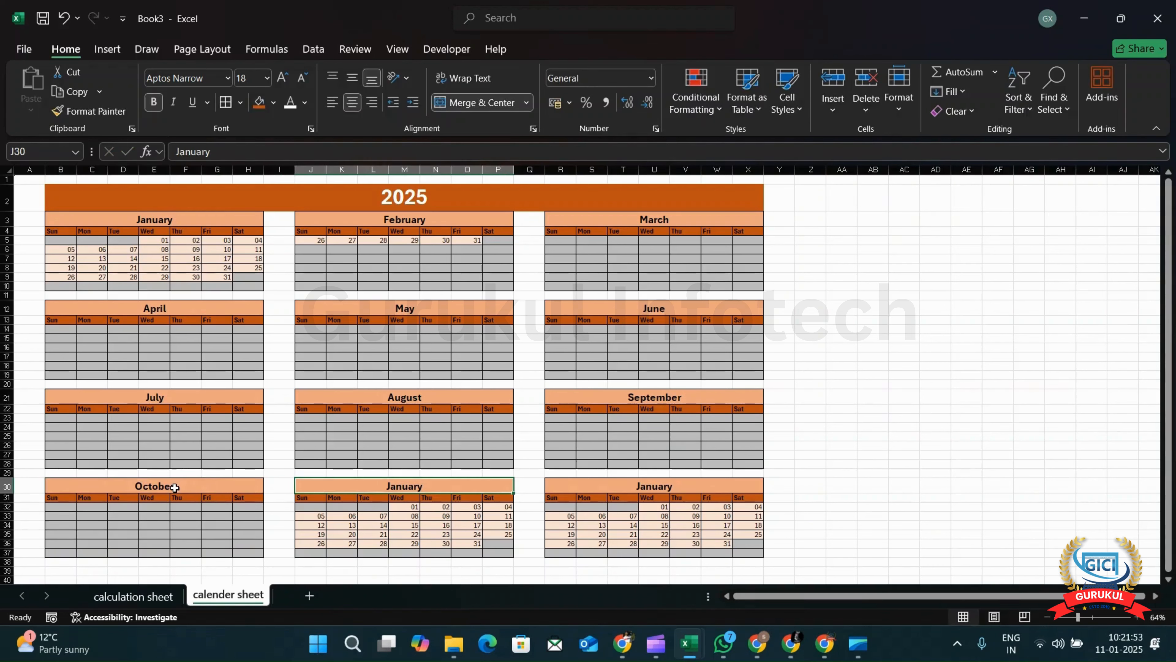
type("Novem")
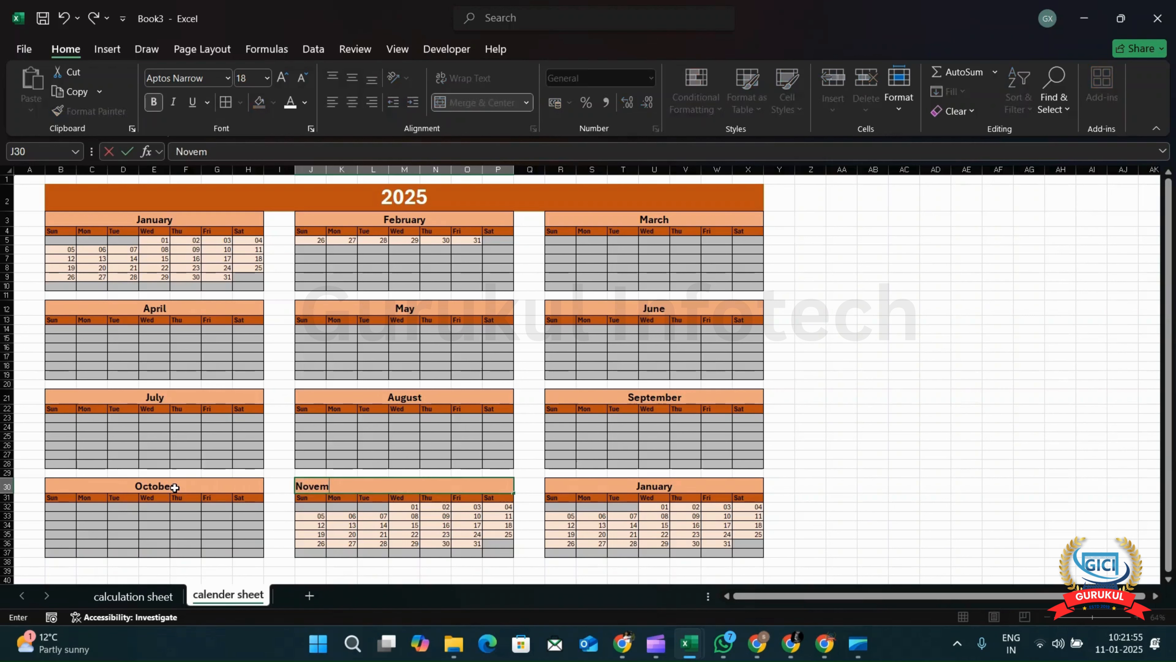
type("ber")
left_click(601, 489)
type("Decemb")
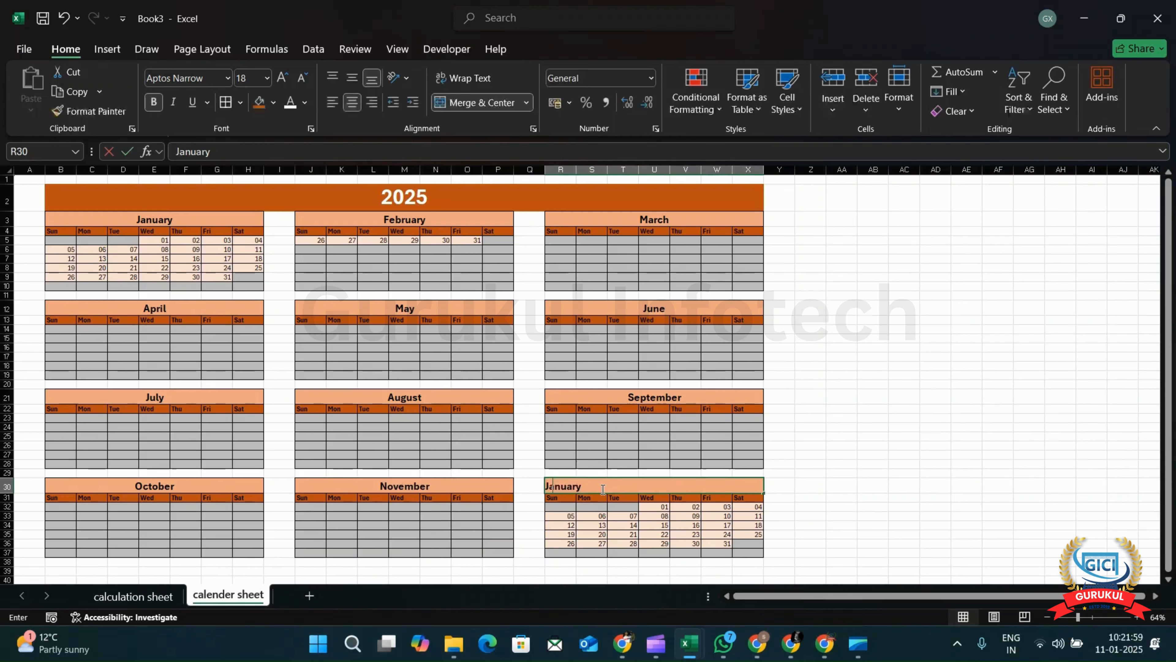
type("er")
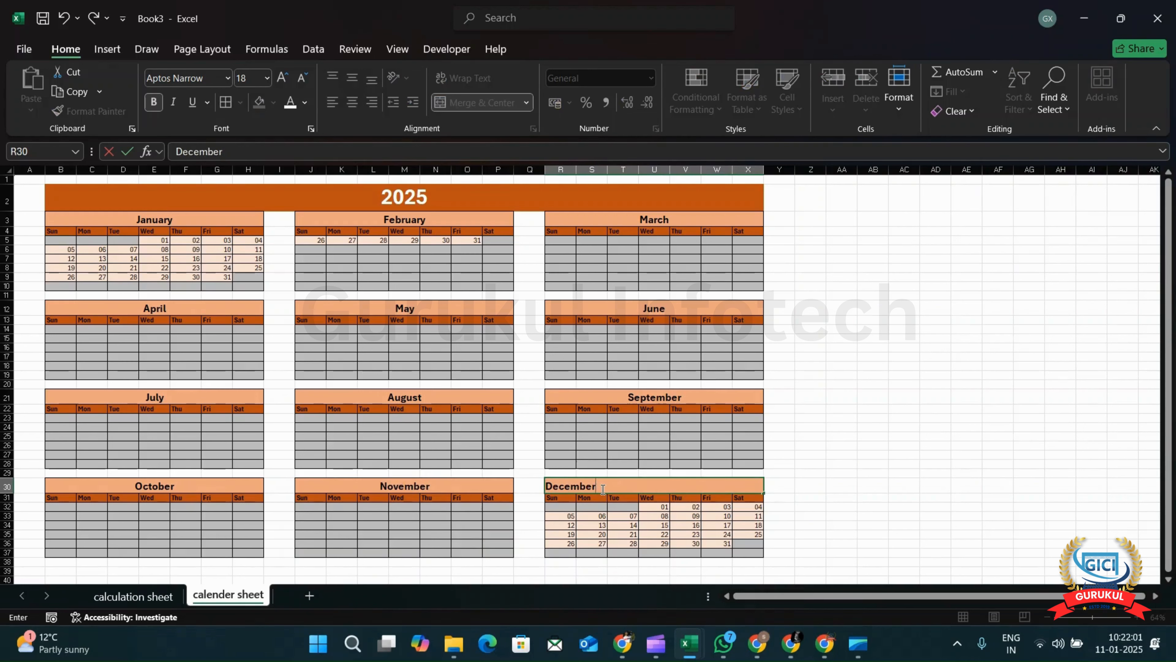
left_click(528, 471)
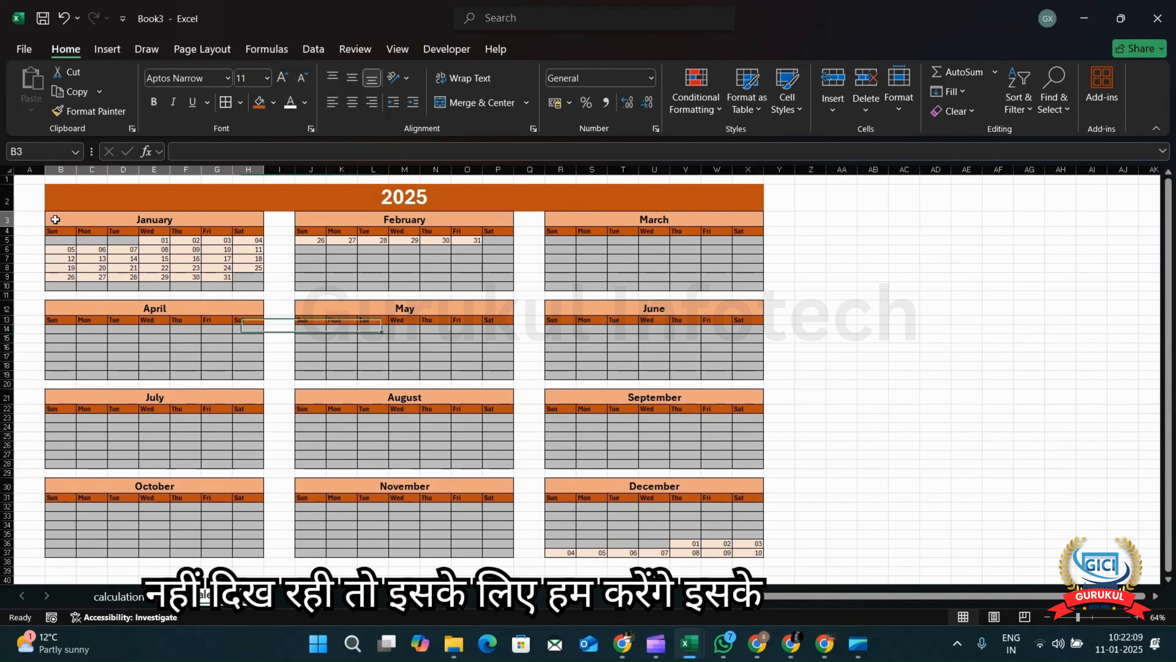
Select all the month blocks from B3 to X37 and list the conditional formatting rules for this worksheet.
left_click_drag(55, 219, 676, 552)
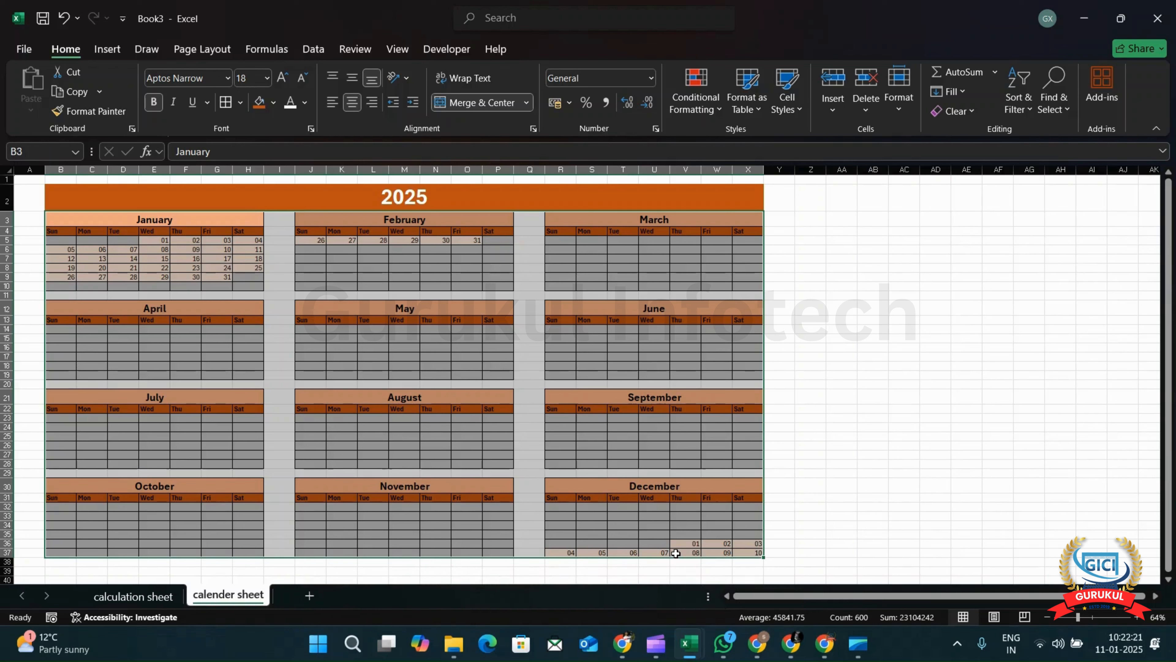
left_click(708, 111)
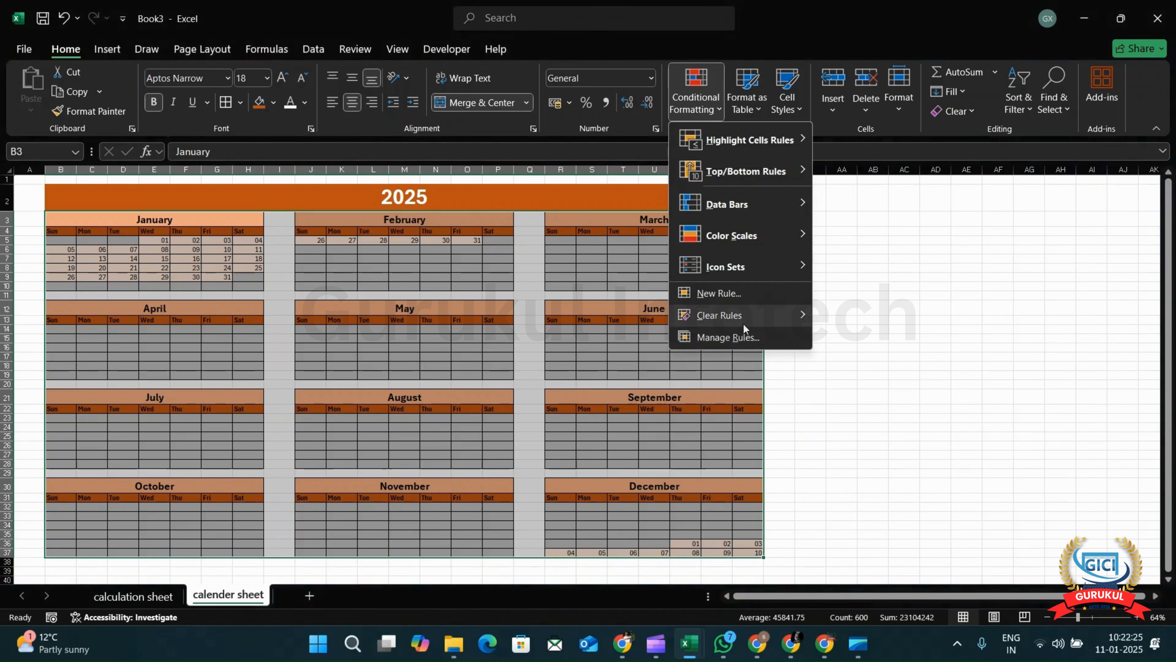
left_click(744, 335)
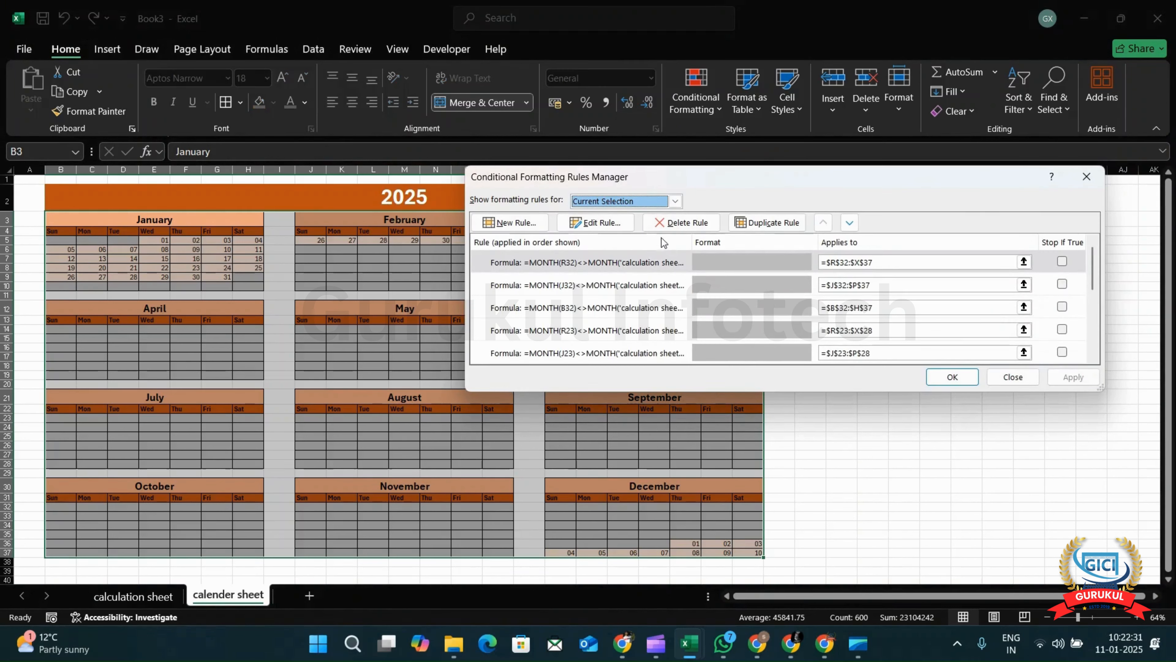
left_click(676, 201)
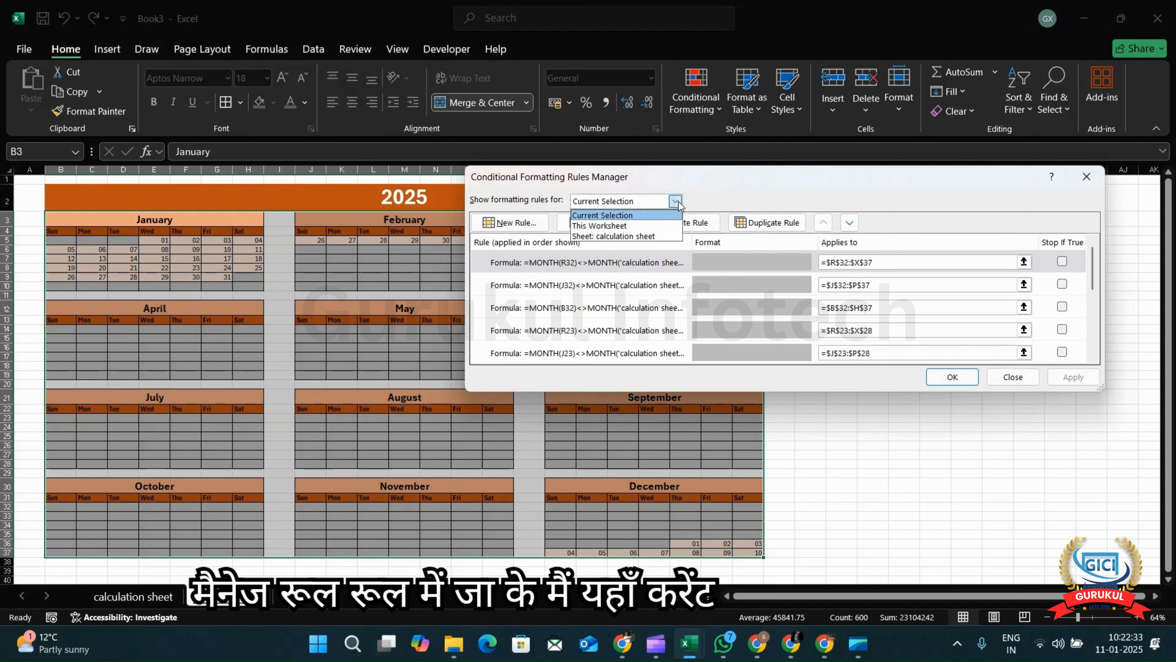
left_click(628, 226)
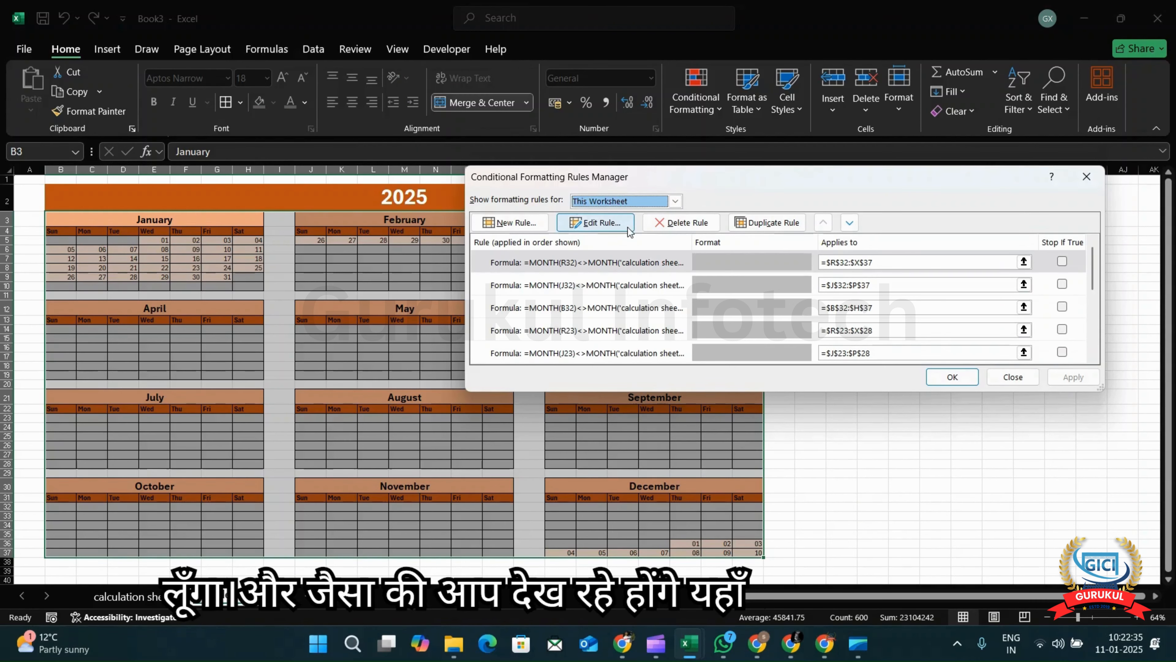
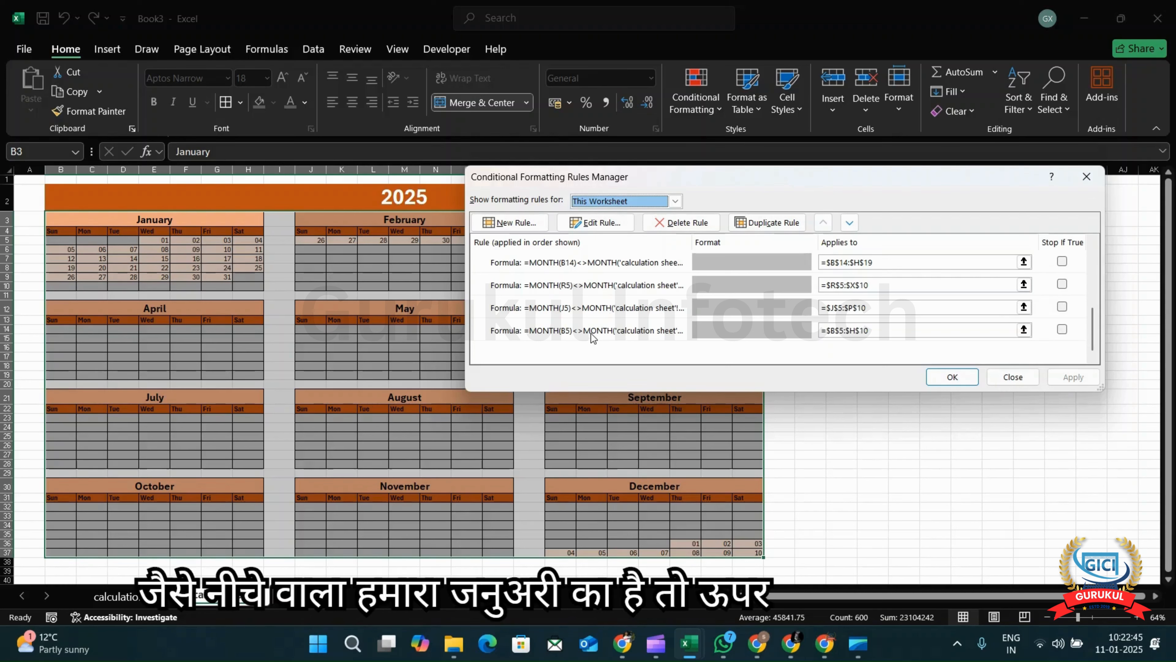
Edit the February conditional formatting rule for J5:P10 to =MONTH(J5)<>MONTH('calculation sheet'!$E$4).
double_click(581, 308)
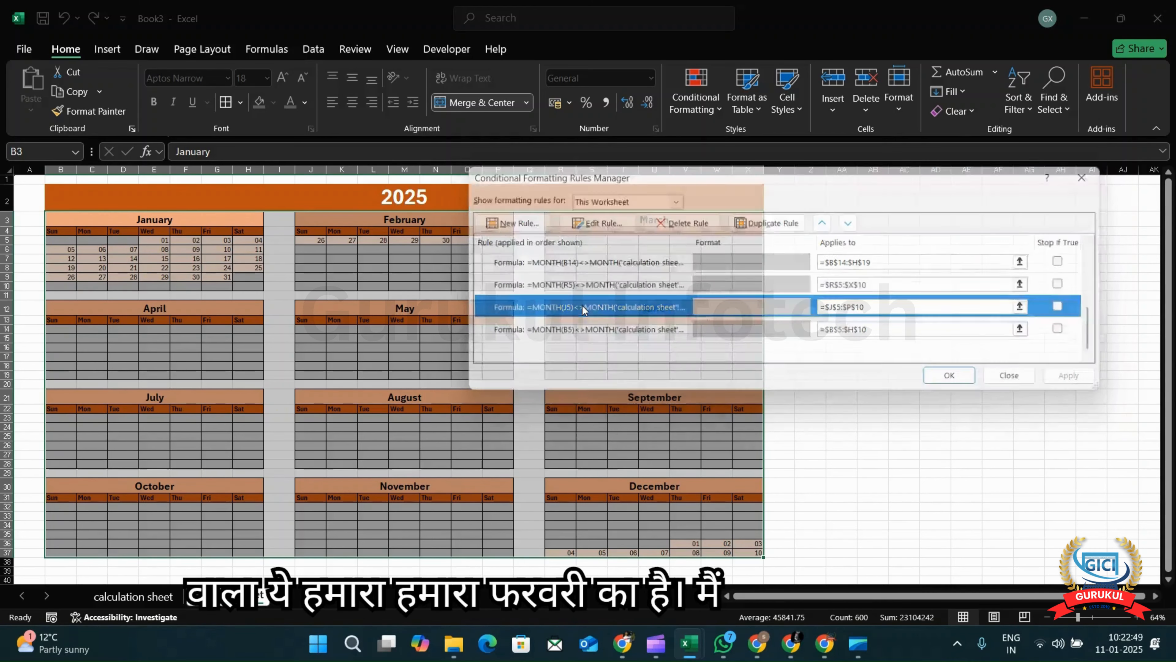
left_click(774, 336)
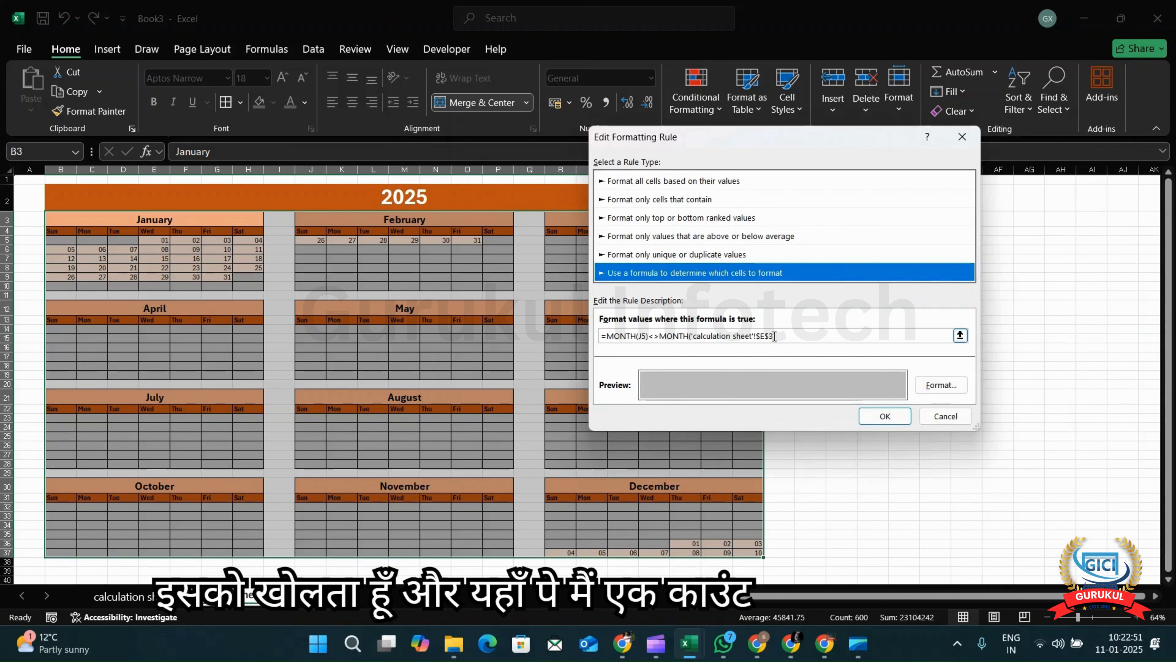
left_click(774, 335)
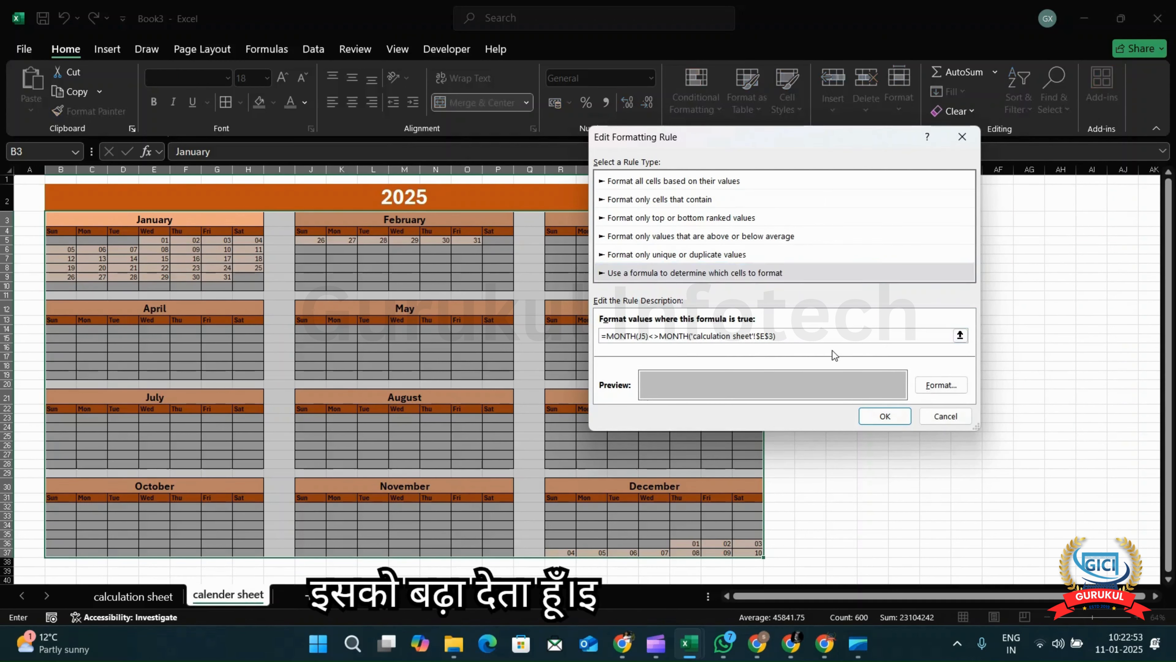
key("BackSpace")
type("4")
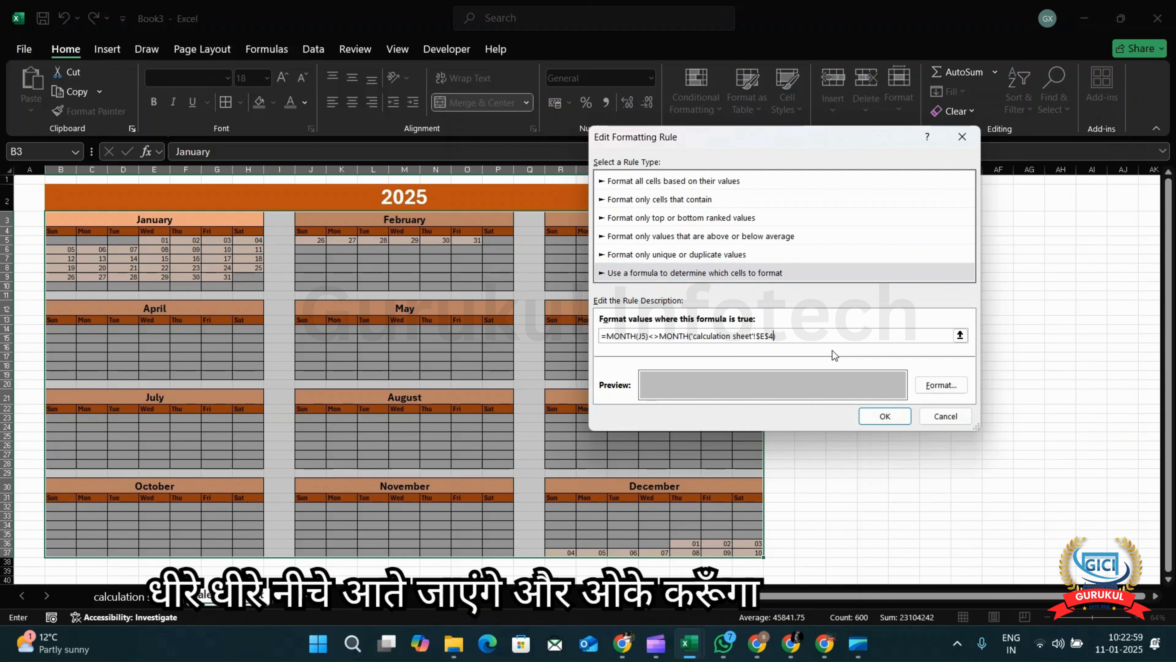
left_click(873, 416)
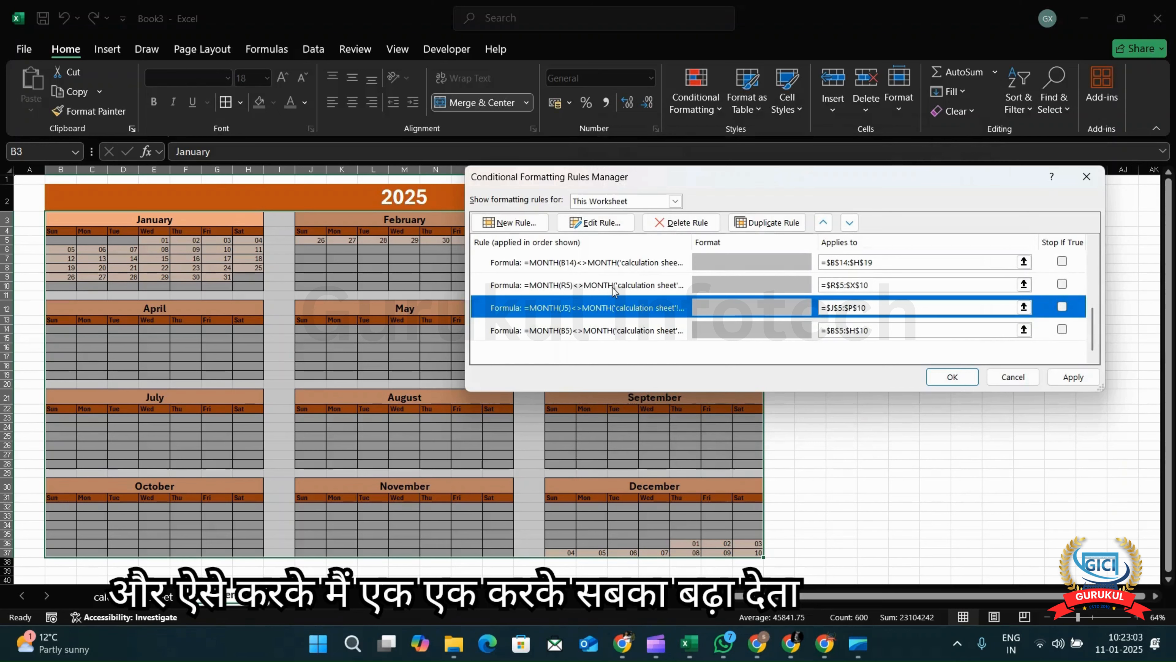
Edit the March conditional formatting rule for R5:X10 to =MONTH(R5)<>MONTH('calculation sheet'!$E$5).
double_click(613, 286)
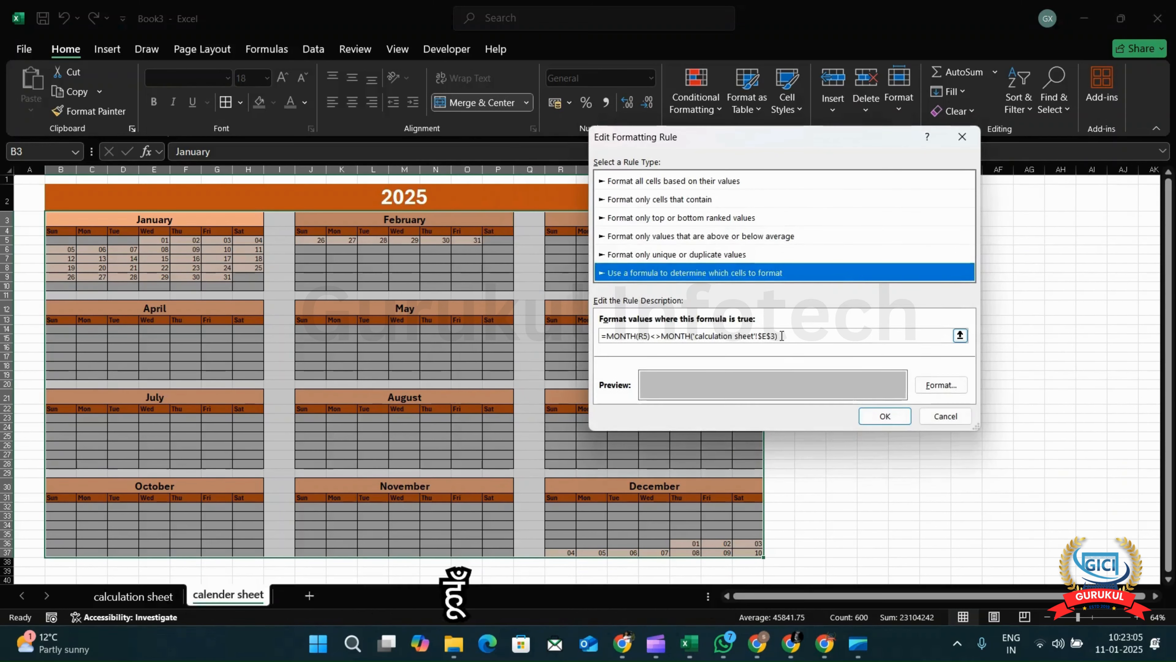
left_click(772, 336)
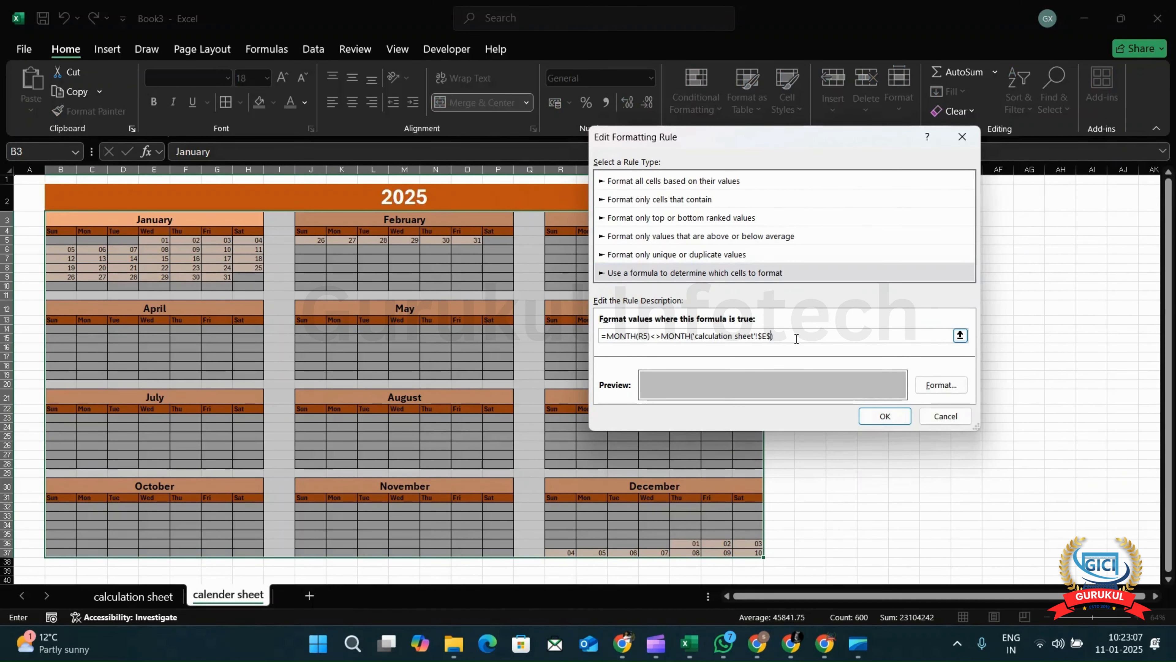
type("5")
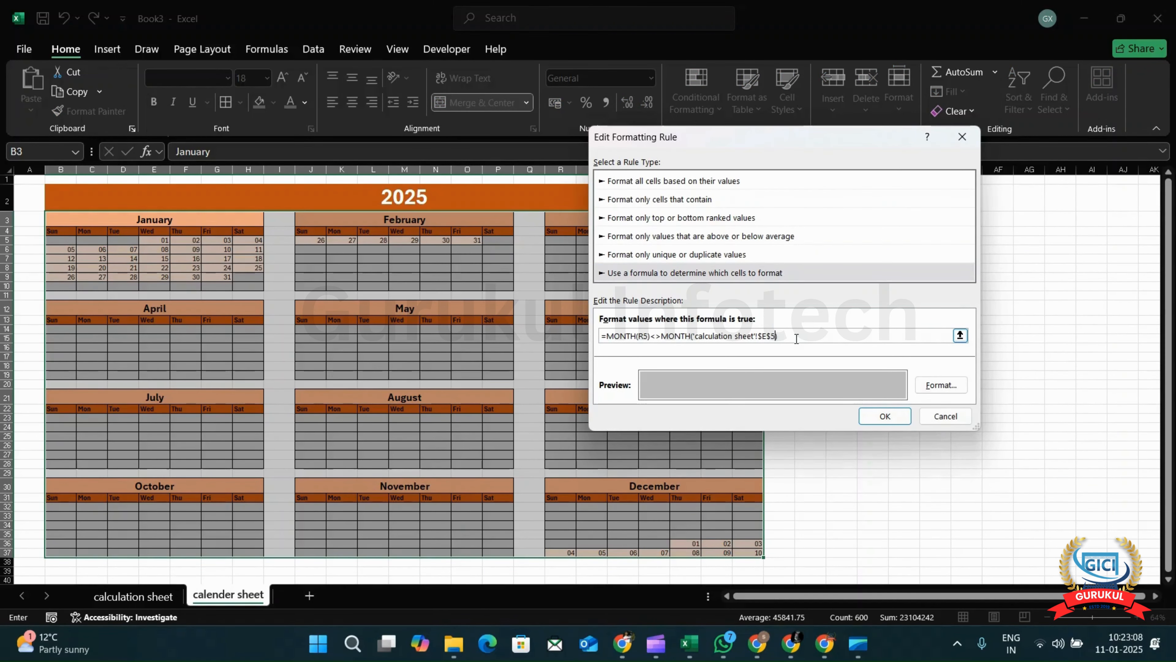
left_click(886, 416)
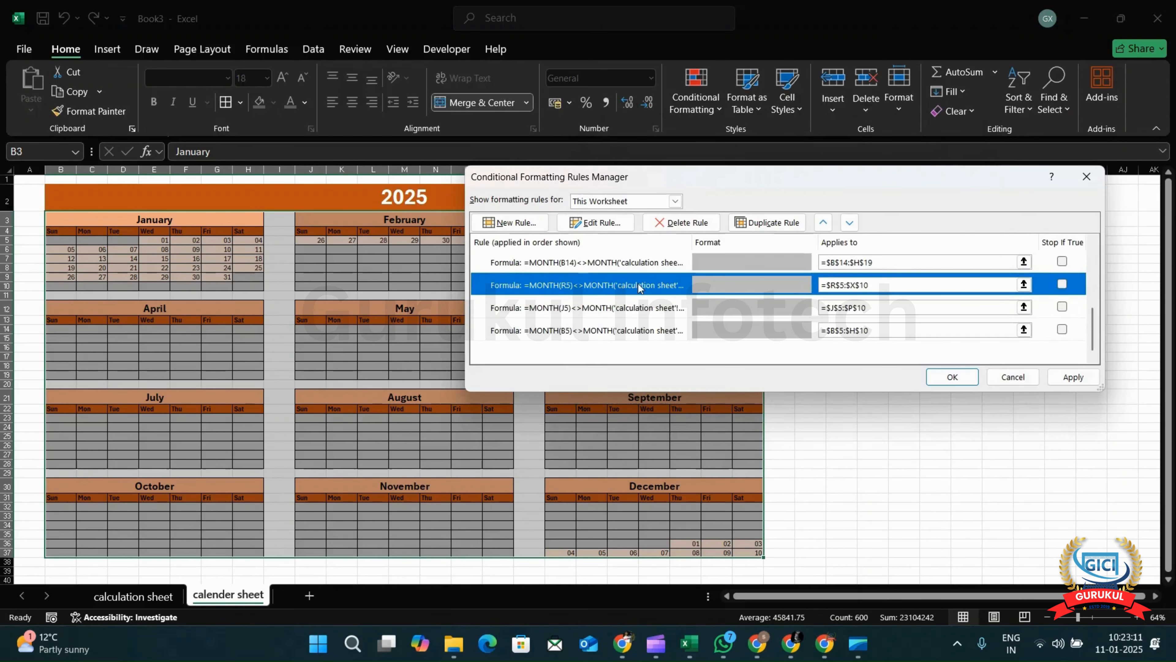
Edit the April conditional formatting rule for B14:H19 to =MONTH(B14)<>MONTH('calculation sheet'!$E$6).
double_click(623, 261)
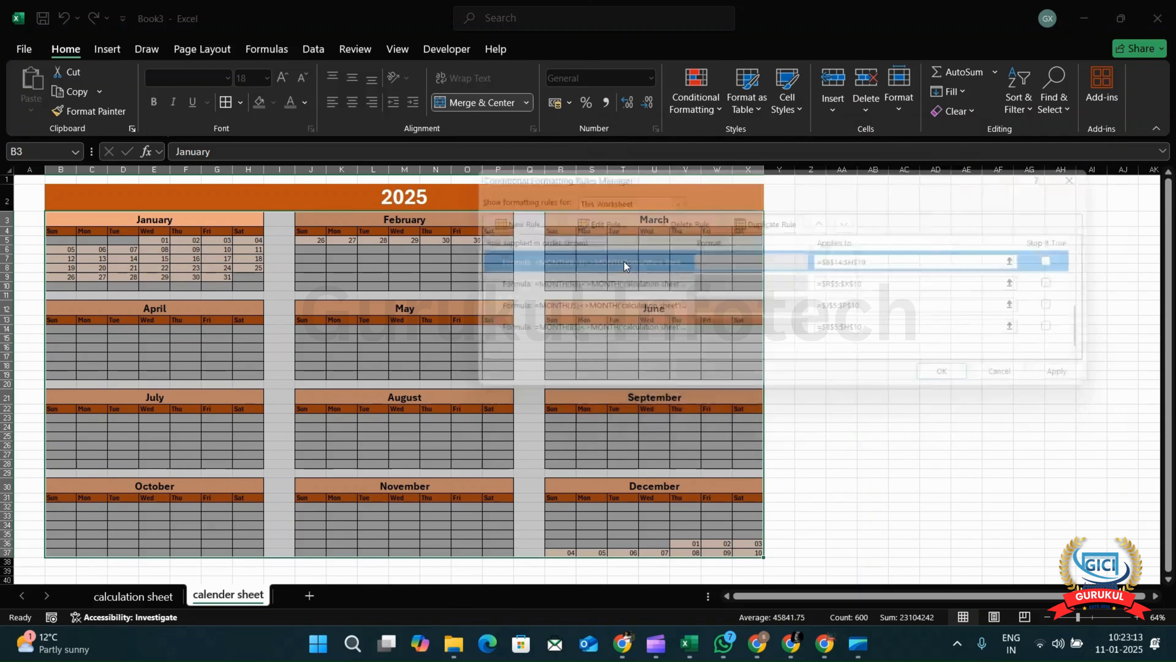
left_click(779, 337)
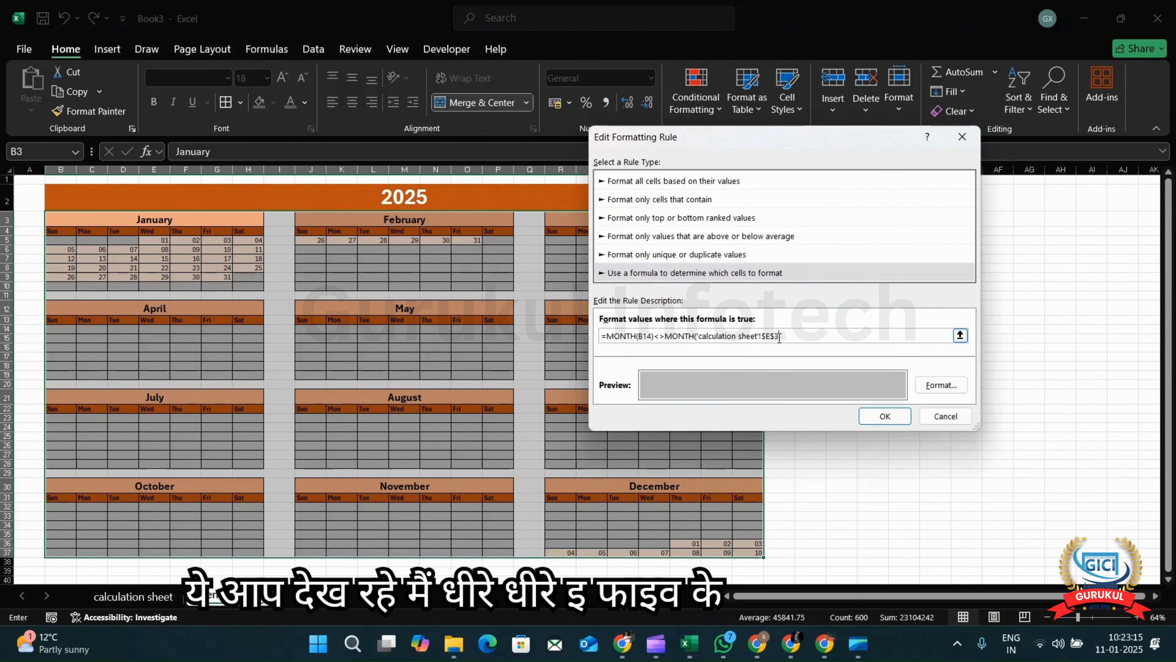
key("BackSpace")
type("6)")
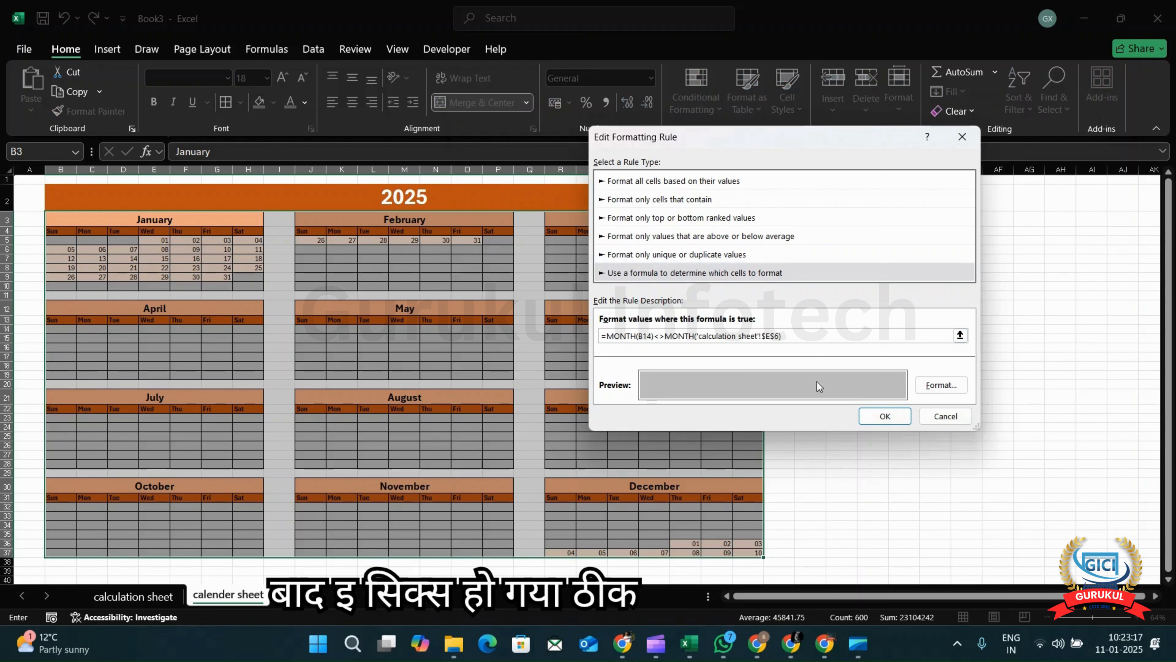
left_click(877, 416)
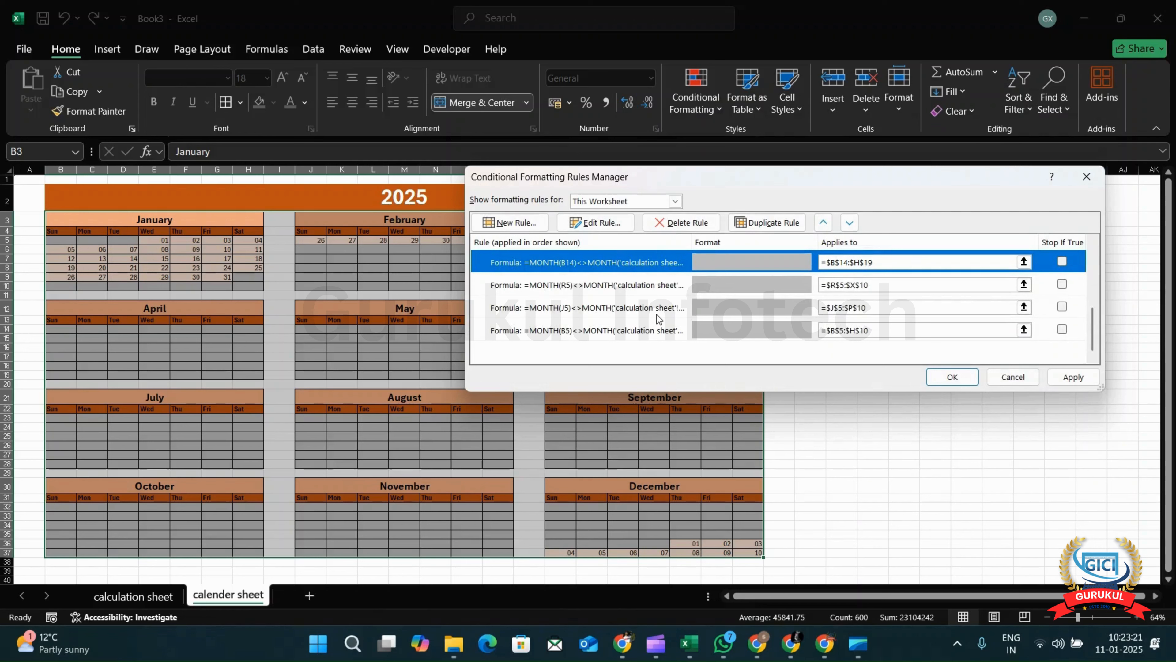
Edit the May conditional formatting rule for J14:P19 to =MONTH(J14)<>MONTH('calculation sheet'!$E$7).
scroll(656, 315, "up", 1)
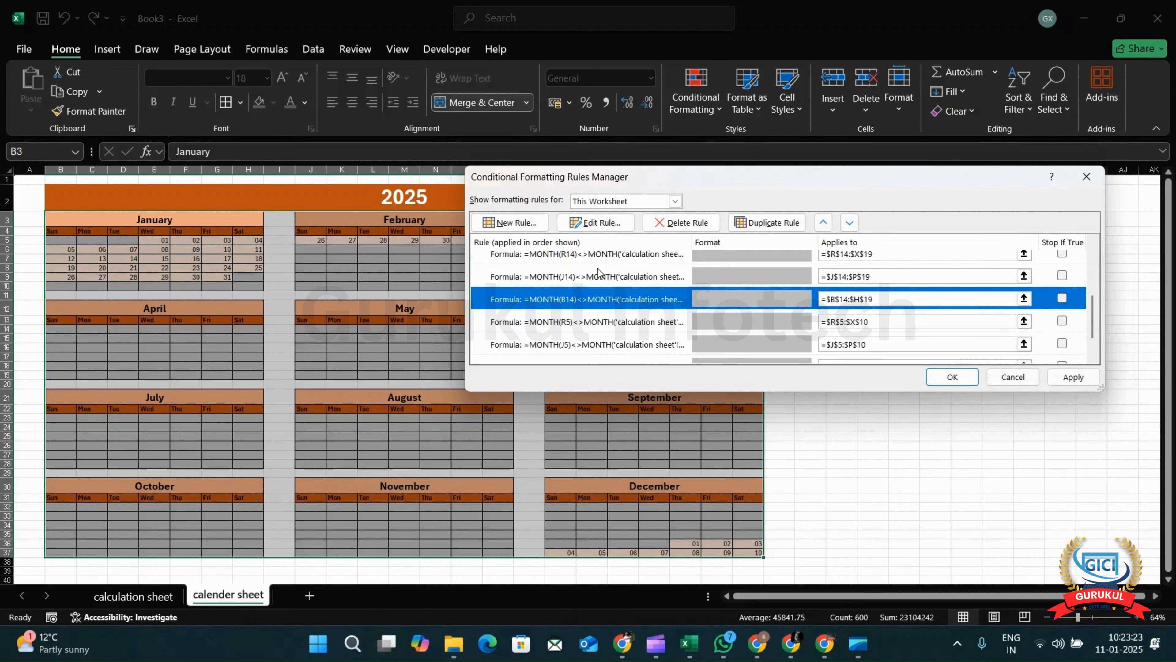
double_click(597, 275)
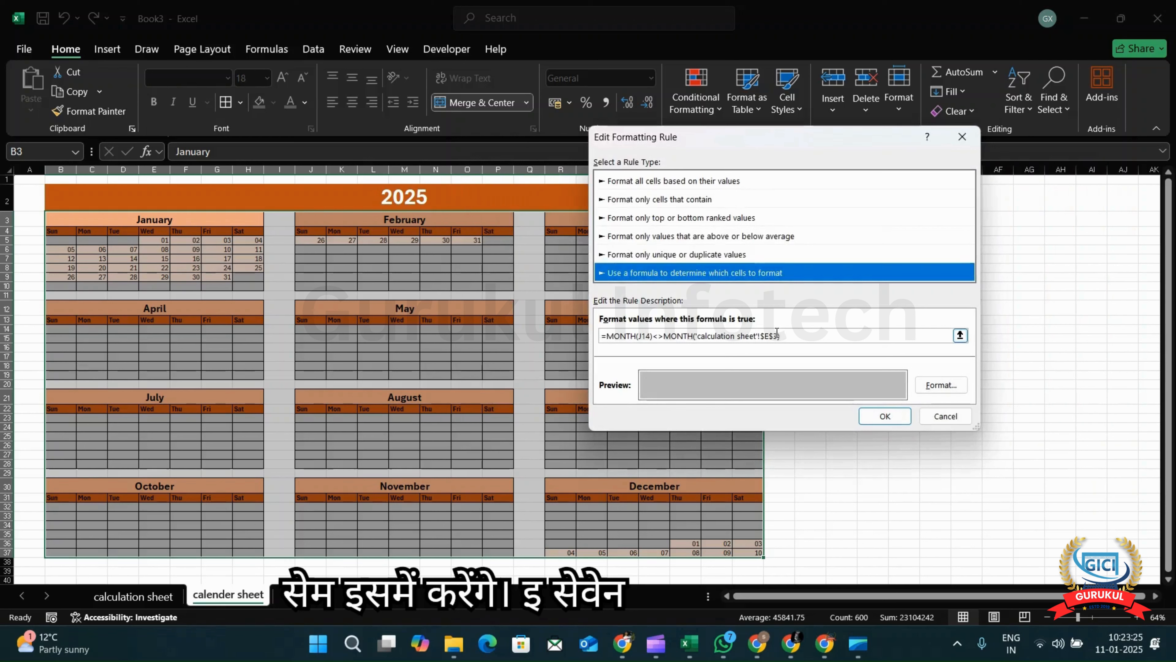
left_click(777, 335)
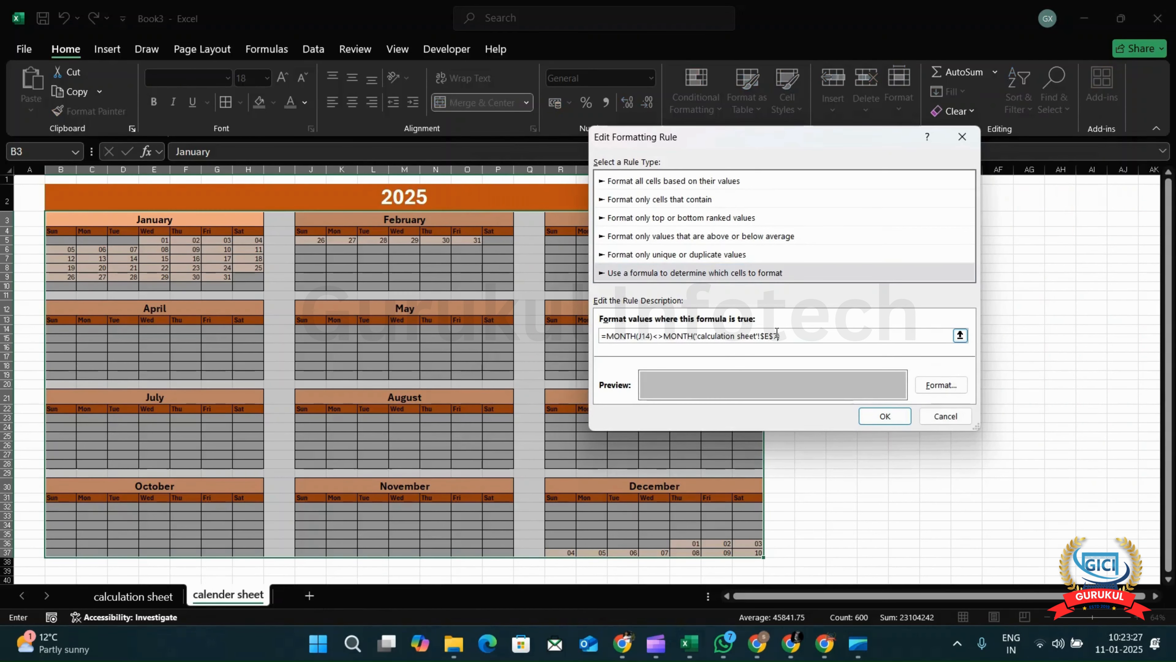
left_click(862, 416)
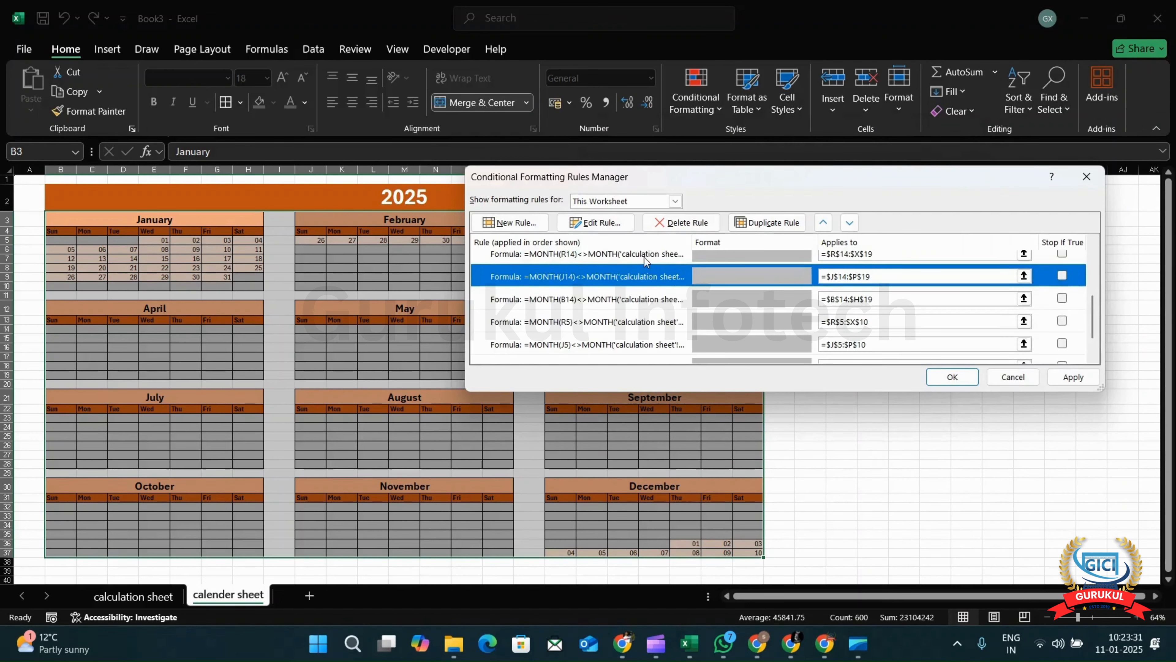
Edit the June conditional formatting rule for R14:X19 to =MONTH(R14)<>MONTH('calculation sheet'!$E$8).
double_click(645, 257)
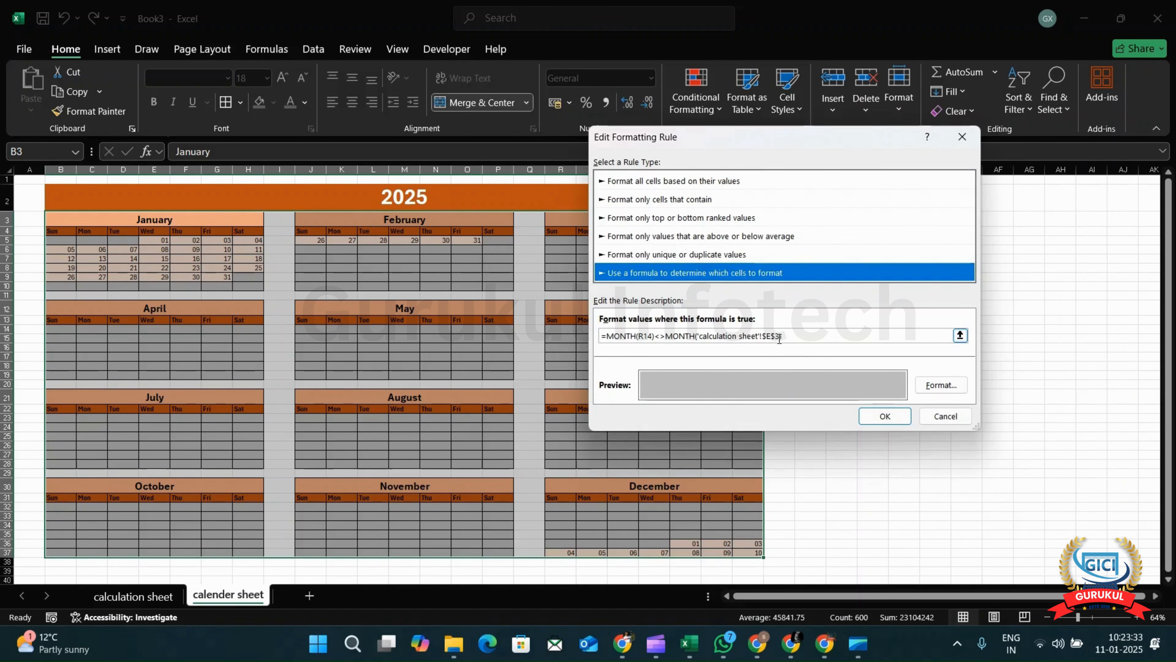
left_click(779, 336)
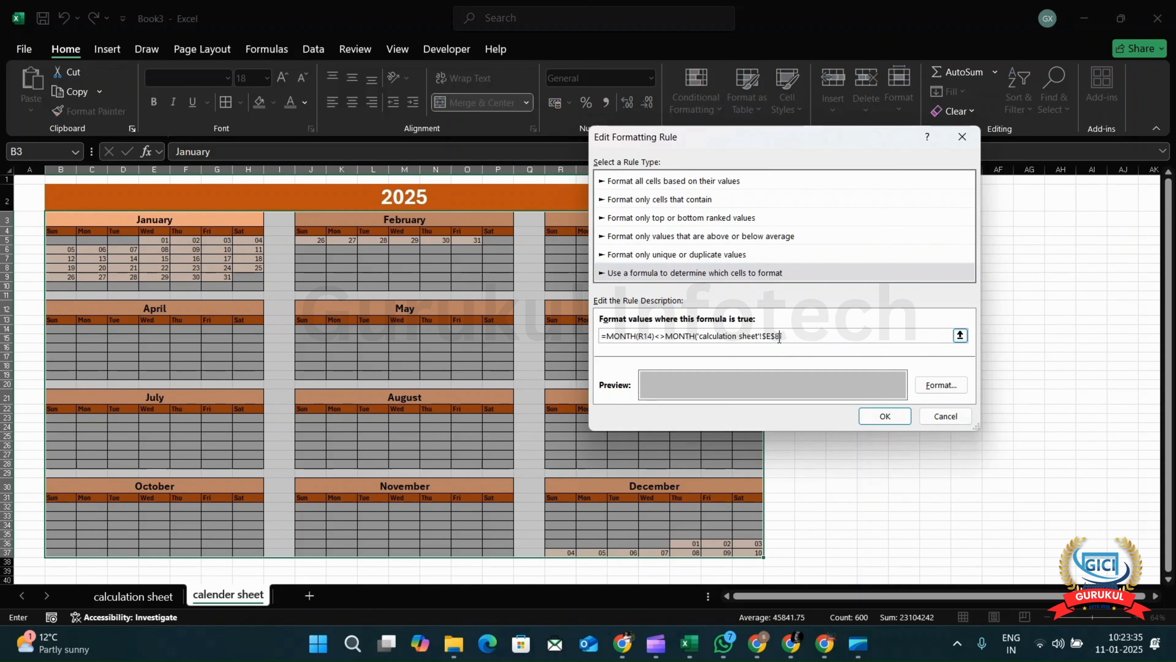
left_click(898, 419)
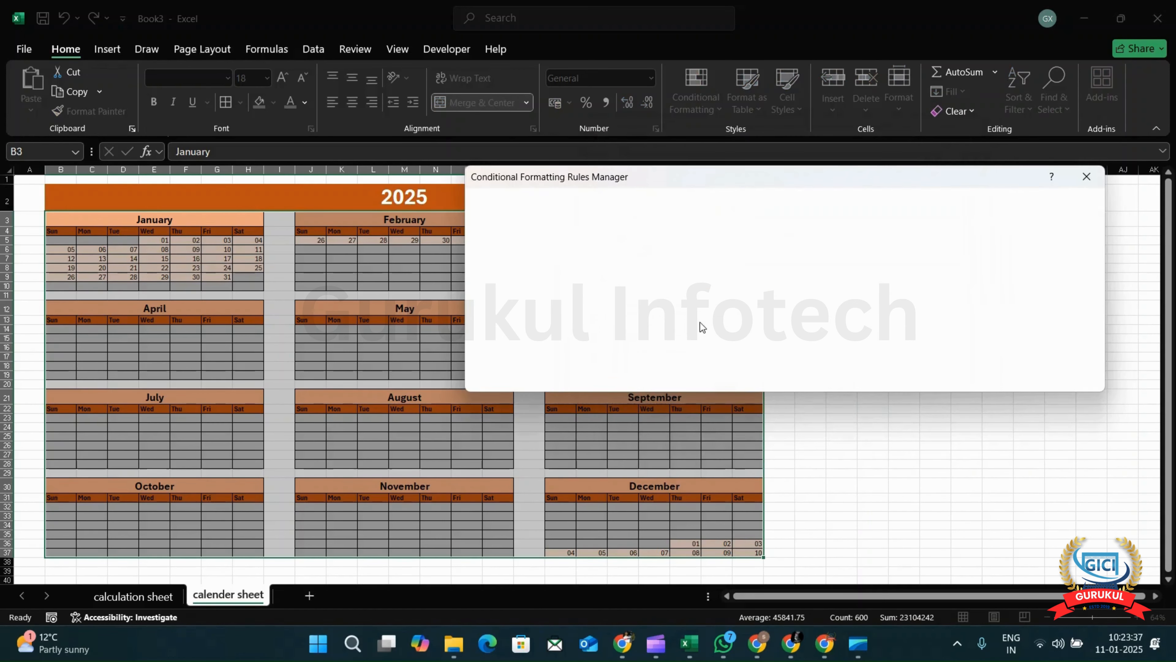
Edit the July conditional formatting rule for B23:H28 to =MONTH(B23)<>MONTH('calculation sheet'!$E$9).
scroll(691, 316, "up", 1)
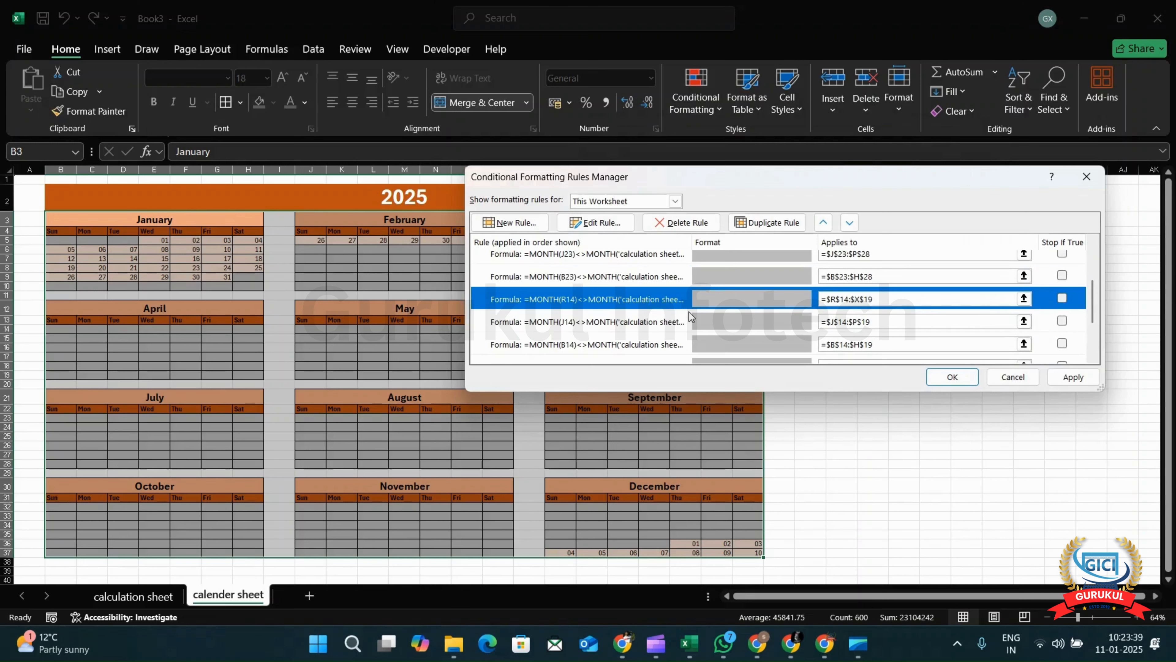
double_click(657, 277)
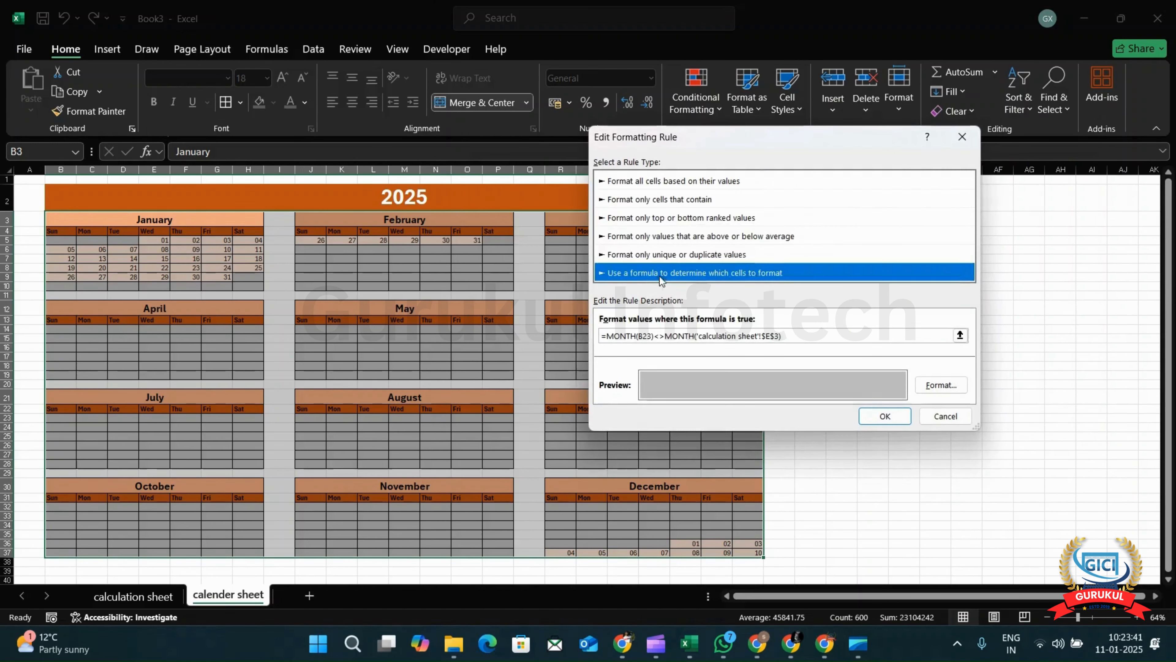
left_click(780, 337)
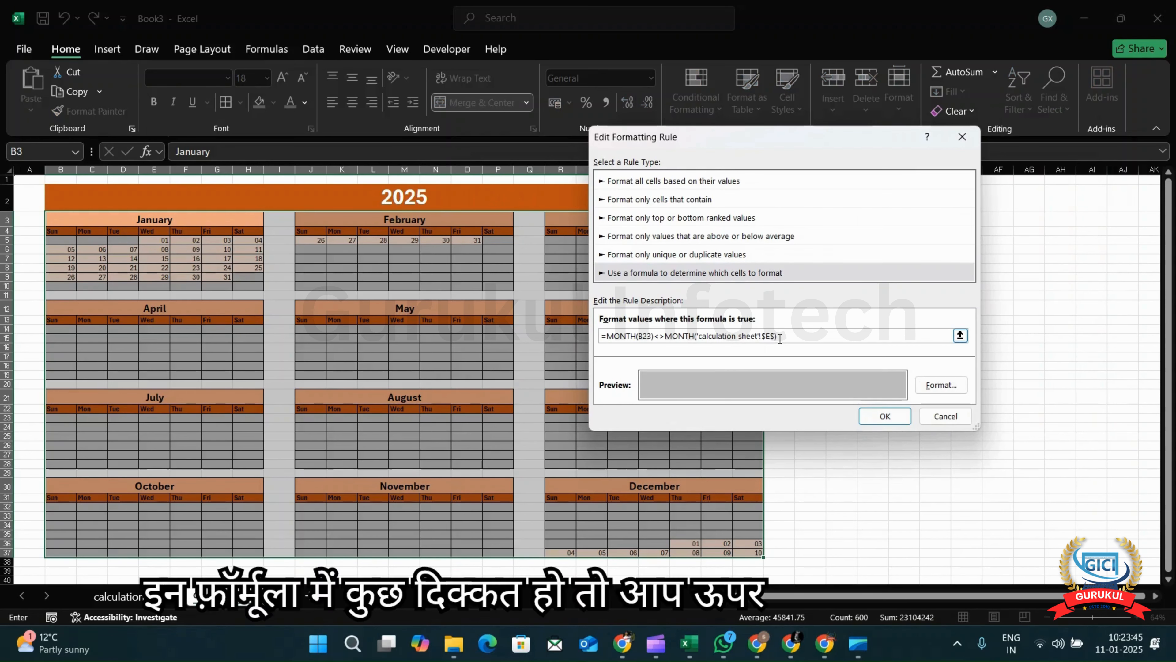
left_click(897, 416)
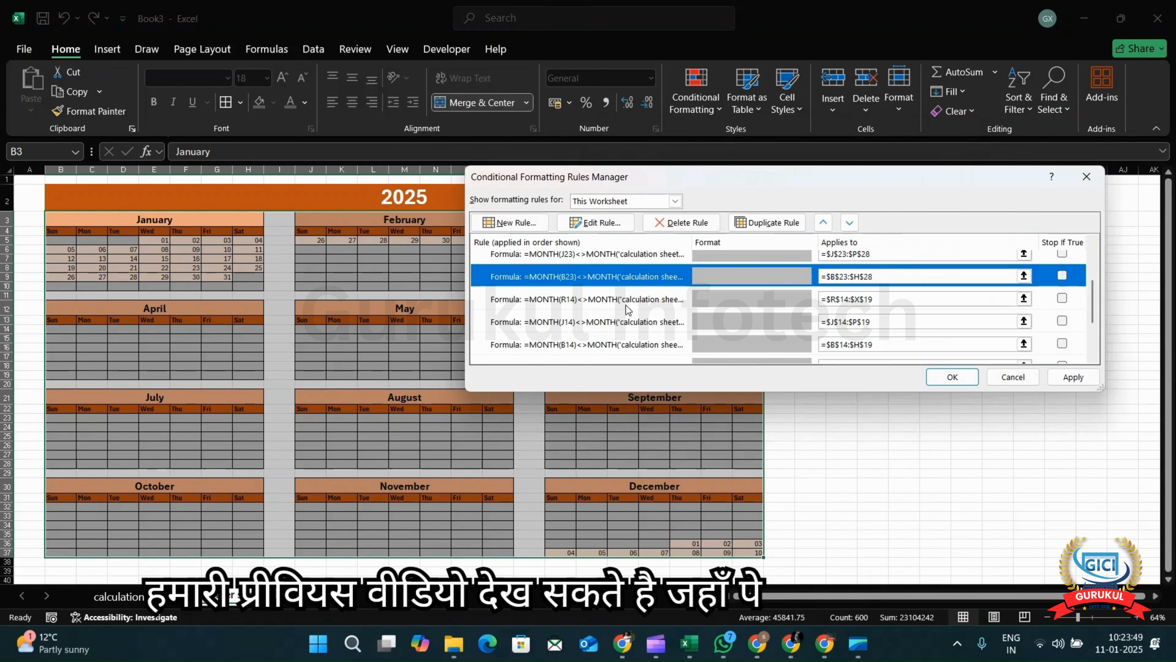
Edit the August conditional formatting rule for J23:P28 so it compares MONTH(J23) with August's own column E cell on 'calculation sheet'.
double_click(647, 256)
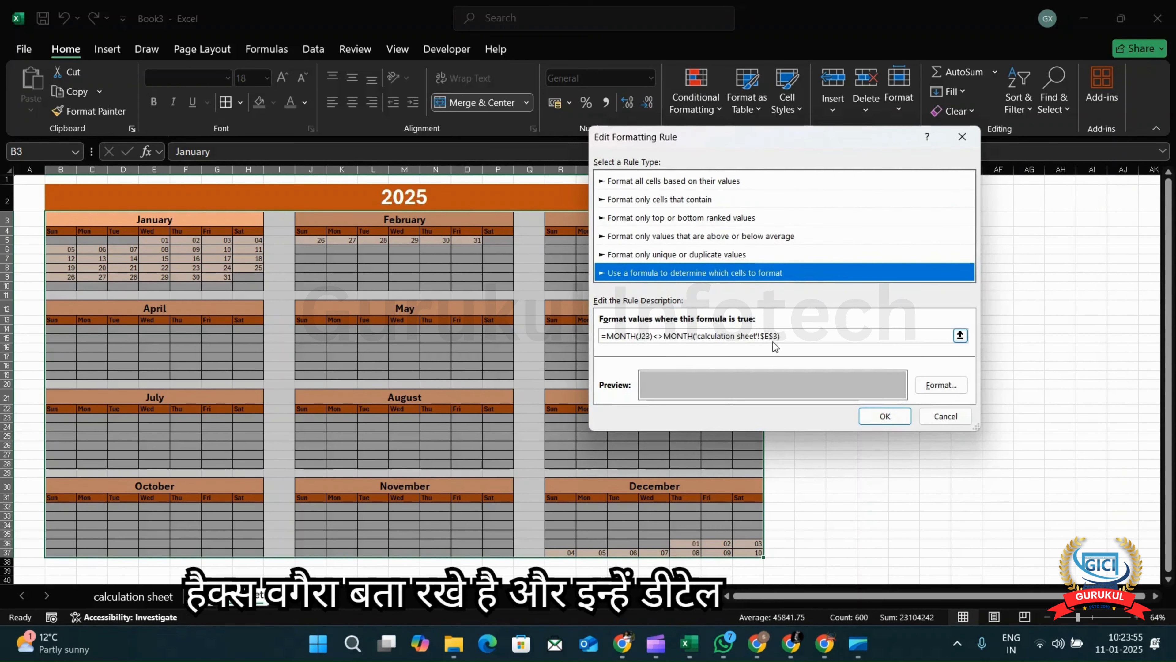
left_click(776, 336)
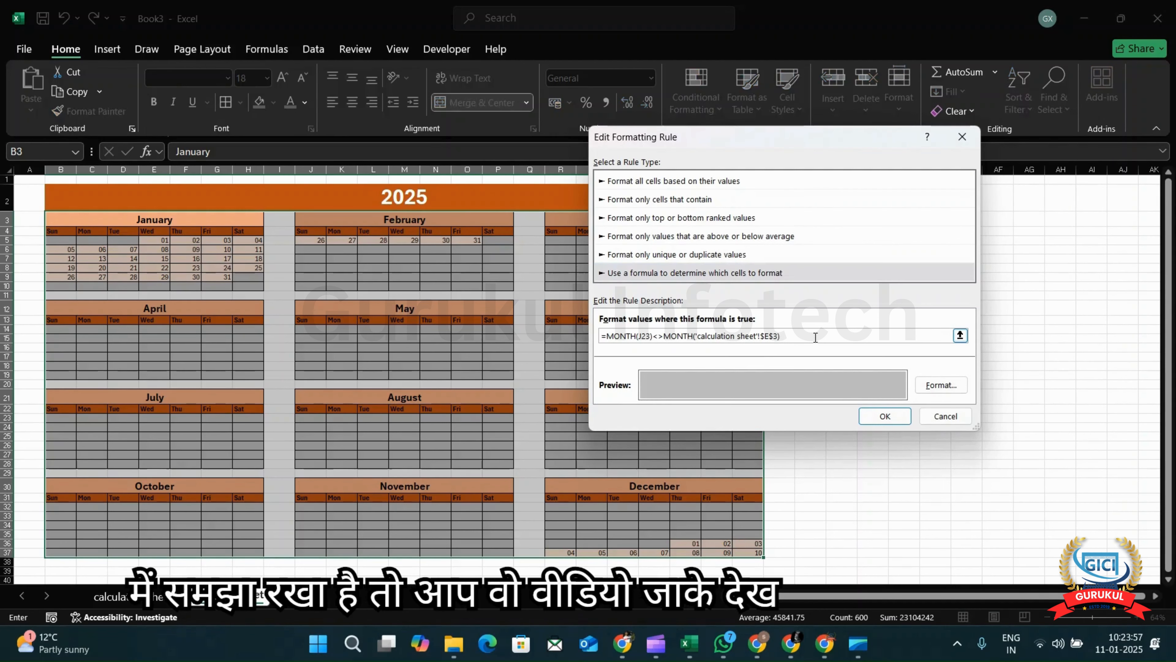
type("+$I$310")
key("Delete")
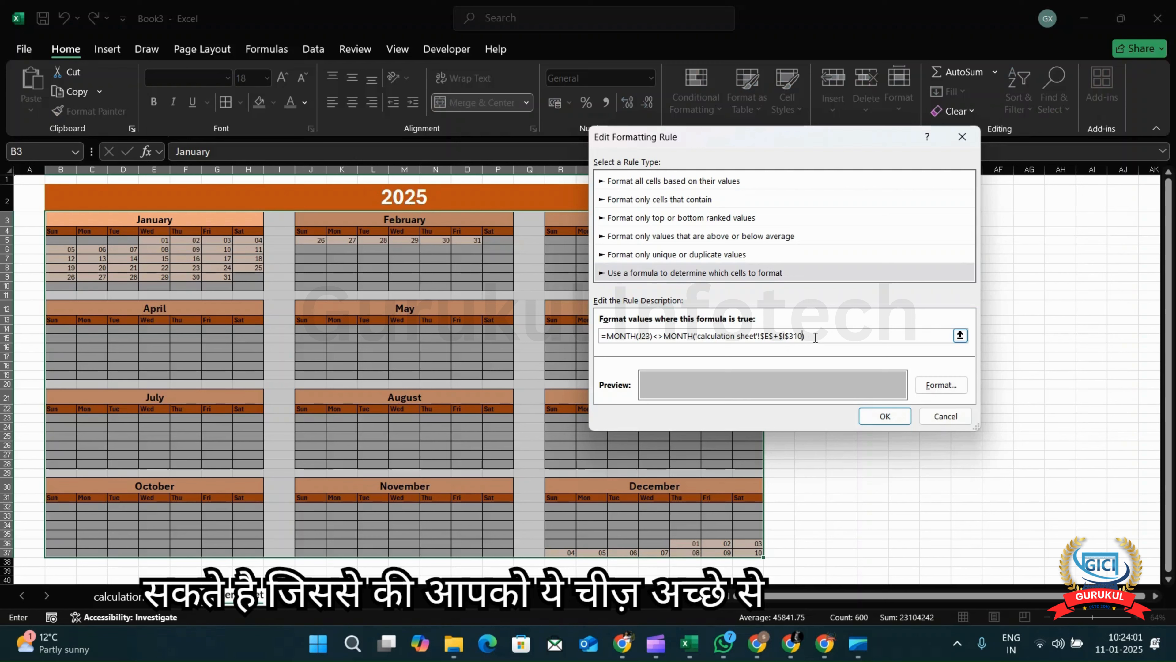
type("+$A$")
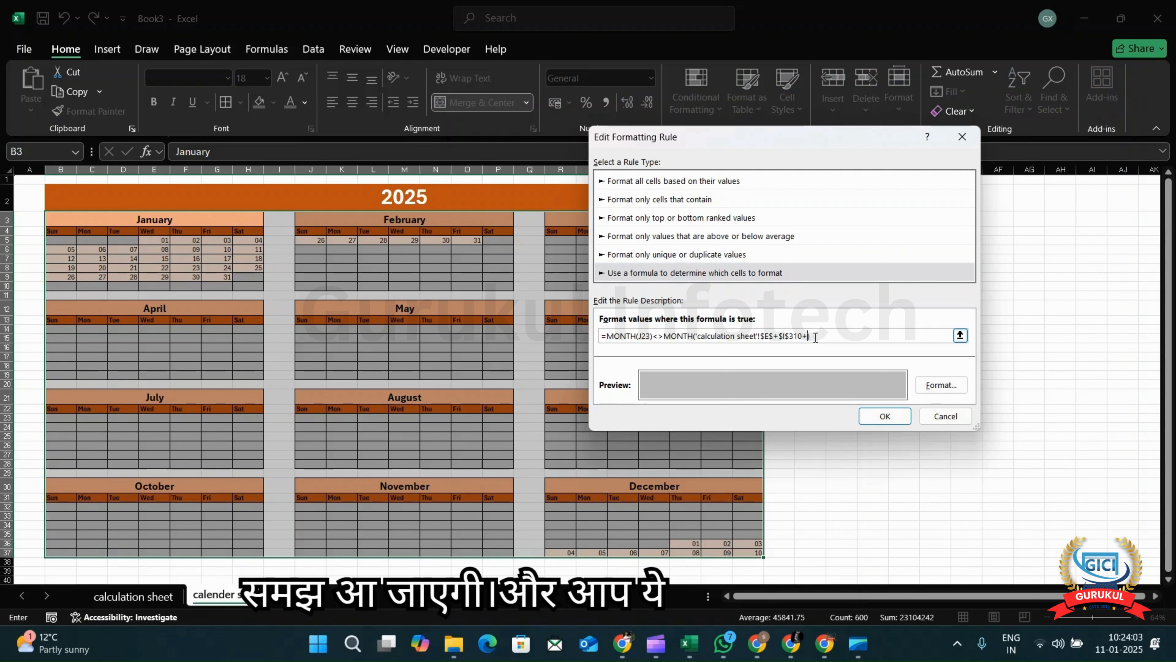
key("BackSpace")
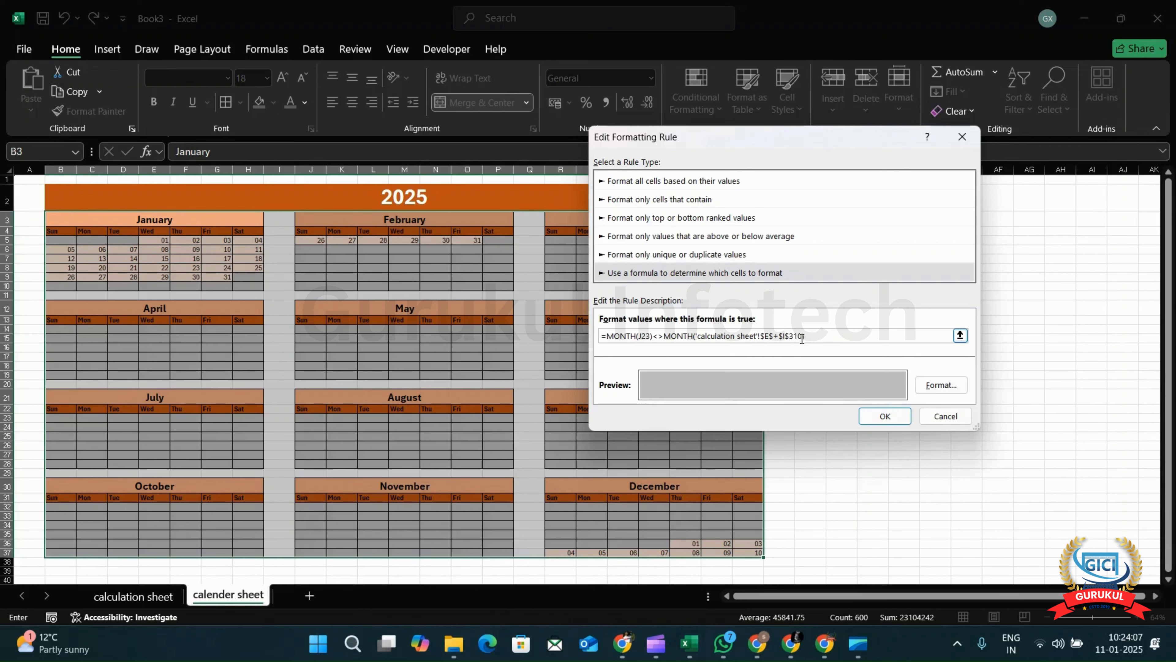
key("BackSpace")
key("BackSpace")
key("BackSpace")
key("BackSpace")
key("BackSpace")
key("BackSpace")
key("BackSpace")
left_click(884, 416)
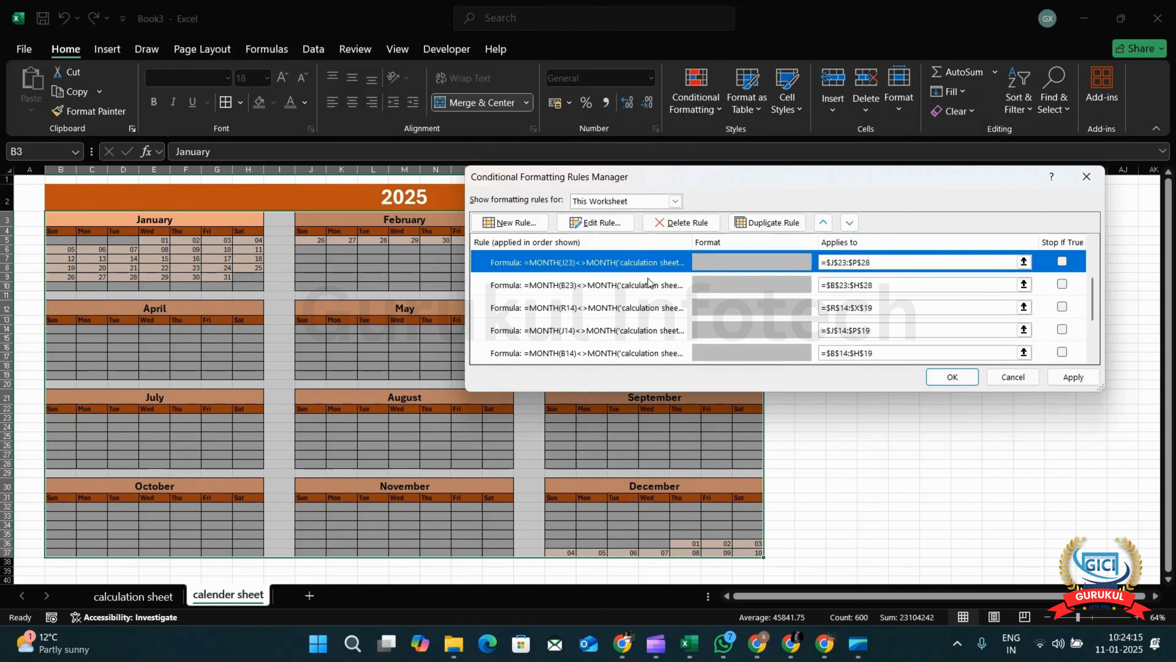
Check which 'calculation sheet' cell the July conditional formatting rule for B23:H28 references.
left_click(1093, 244)
left_click(1092, 244)
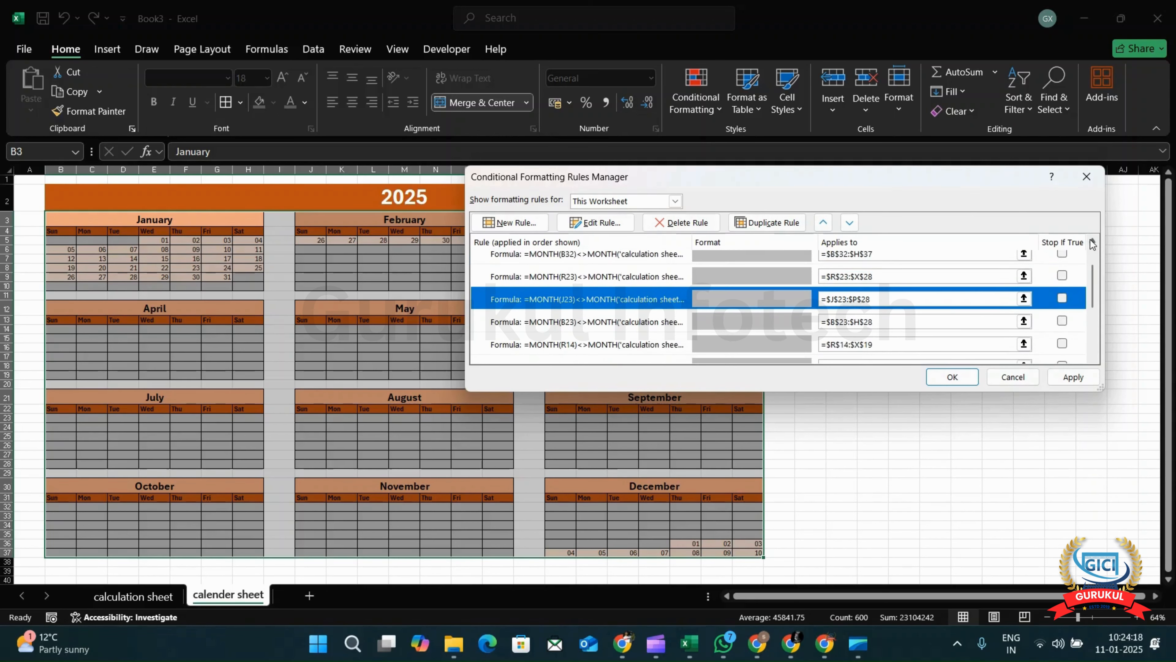
double_click(643, 323)
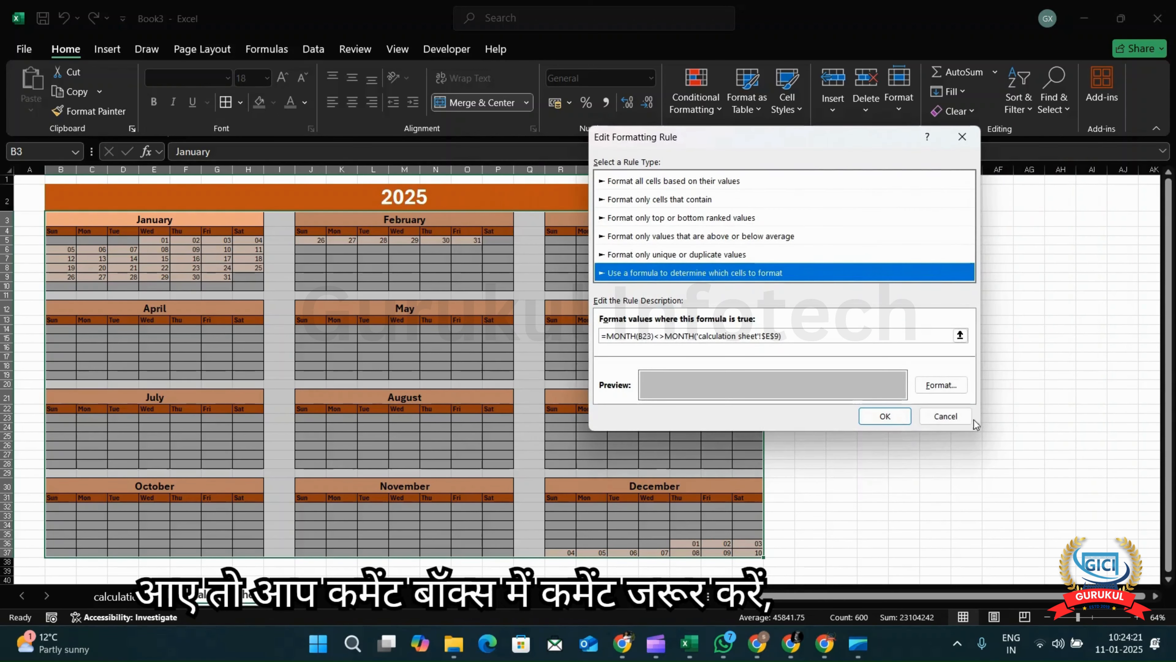
left_click(885, 415)
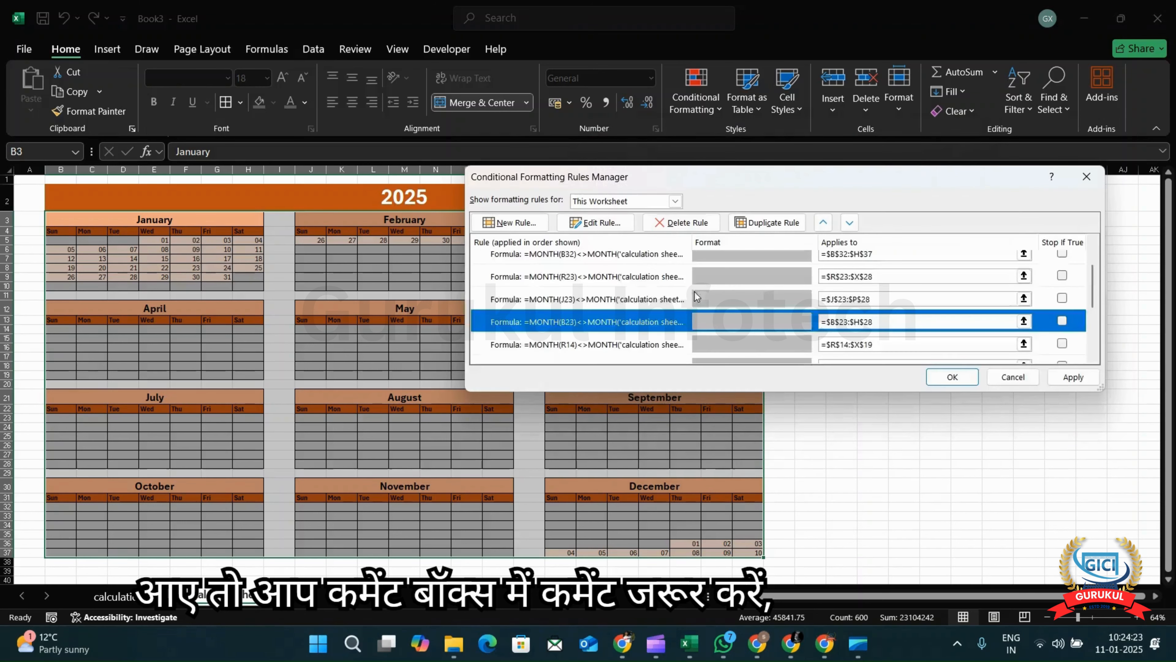
Edit the September conditional formatting rule for R23:X28 to =MONTH(R23)<>MONTH('calculation sheet'!$E$11).
left_click(654, 276)
double_click(654, 277)
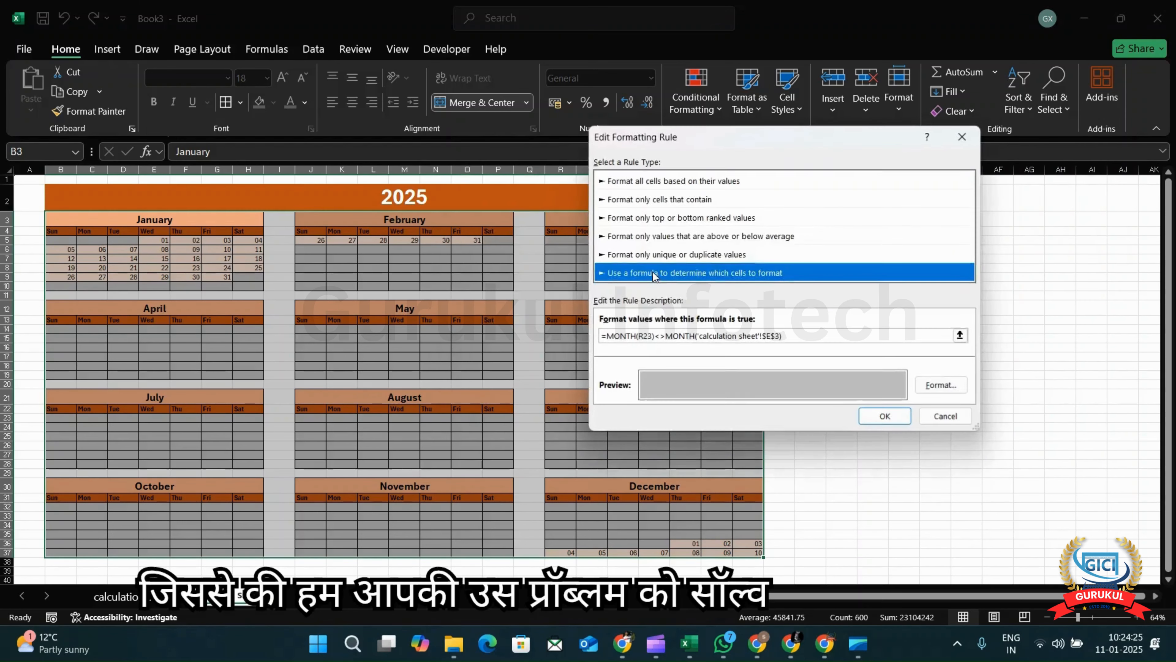
left_click(781, 337)
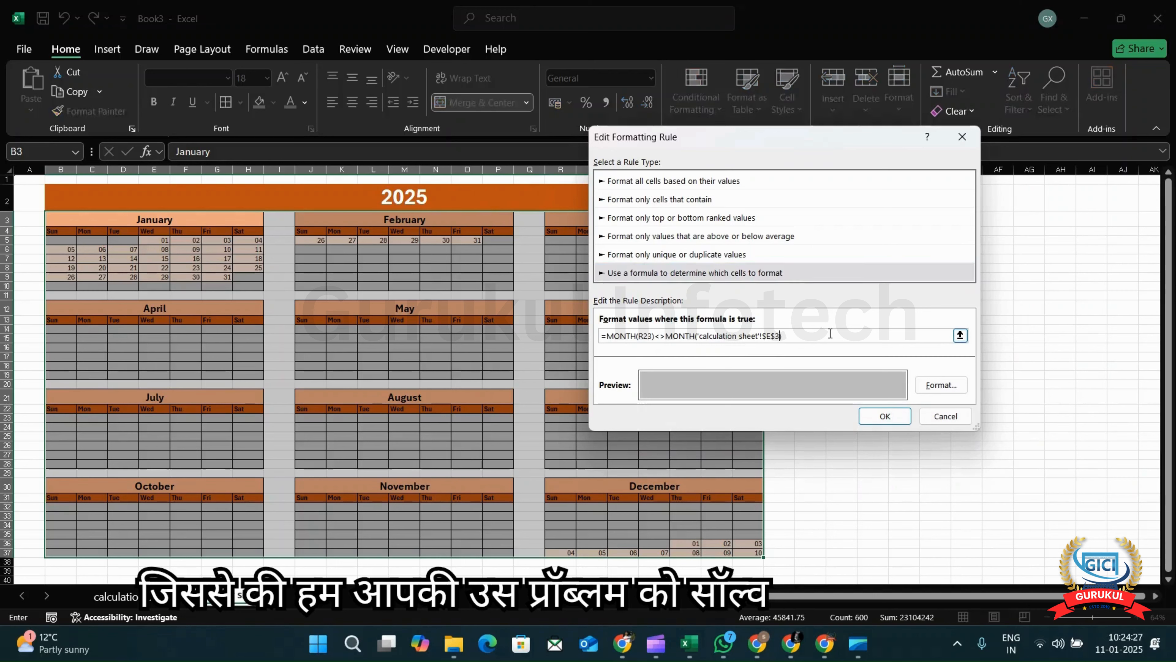
key("BackSpace")
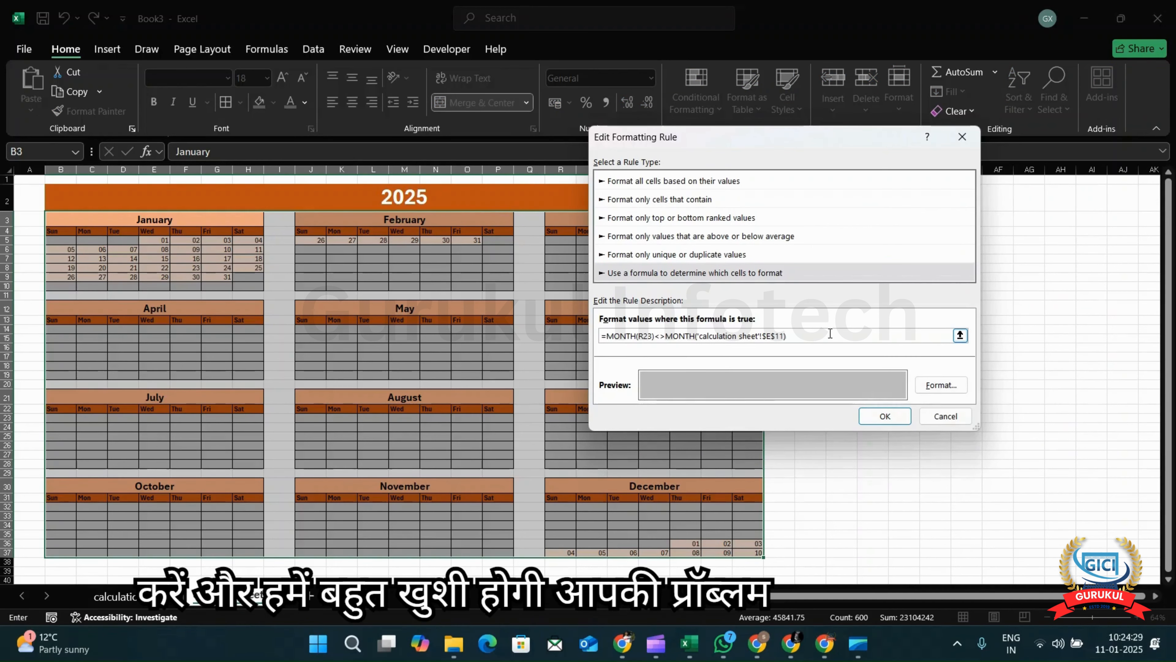
left_click(885, 416)
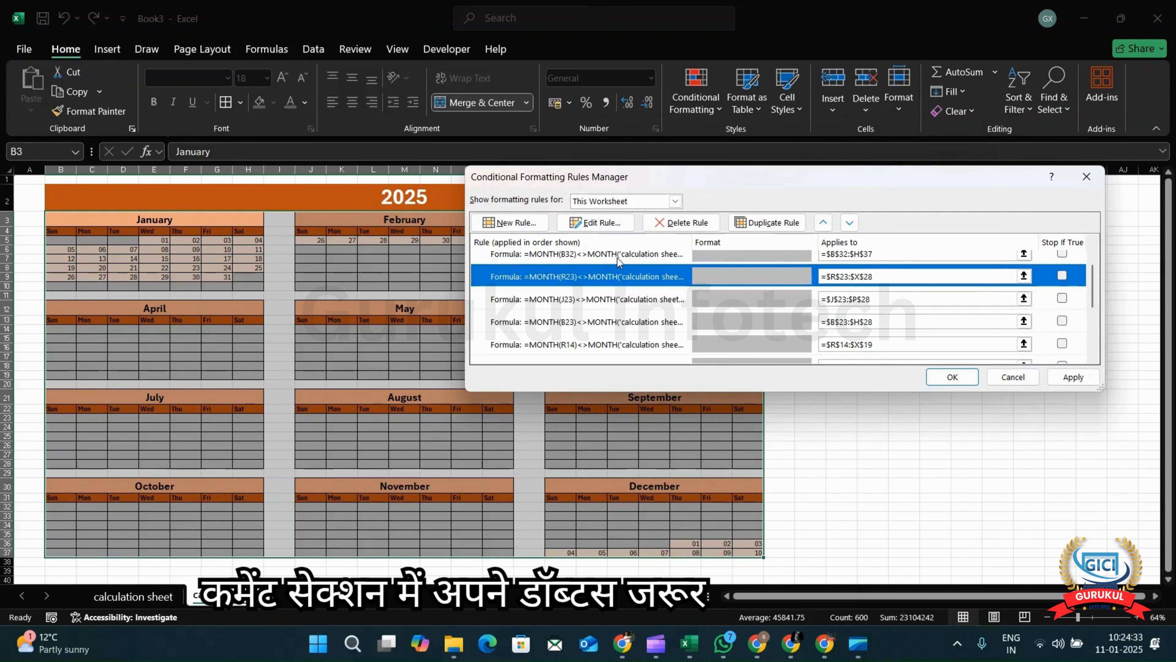
Edit the October conditional formatting rule for B32:H37 to =MONTH(B32)<>MONTH('calculation sheet'!$E$13).
double_click(618, 255)
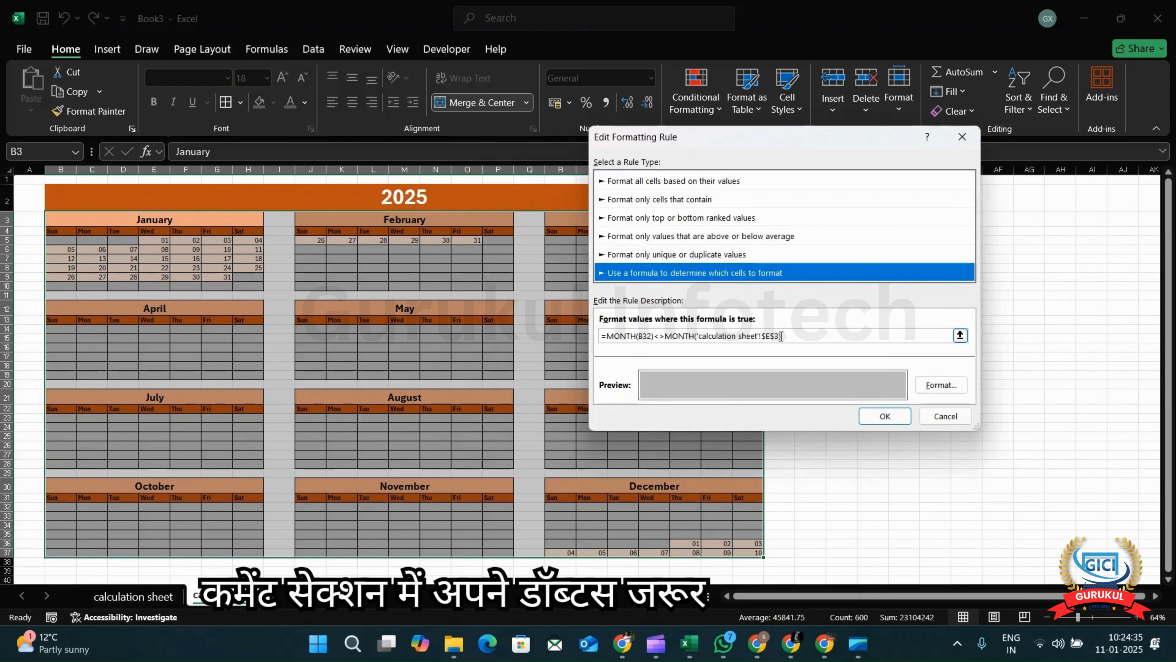
left_click(782, 336)
key("BackSpace")
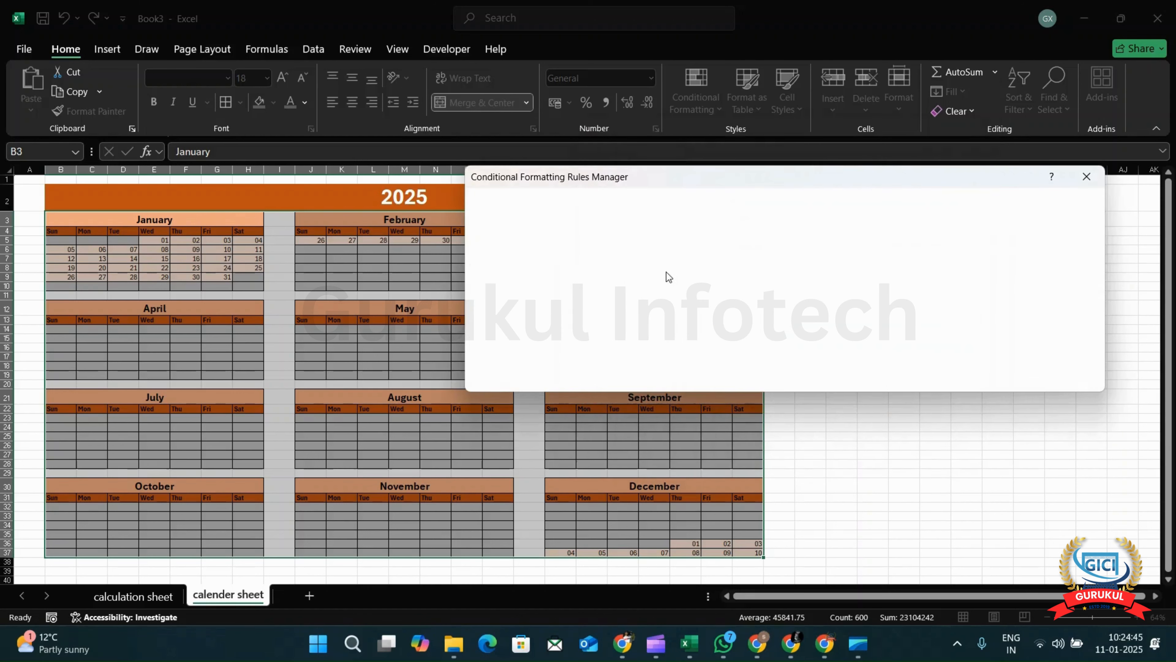
Check which 'calculation sheet' cell the September conditional formatting rule for R23:X28 references.
left_click(627, 284)
double_click(627, 285)
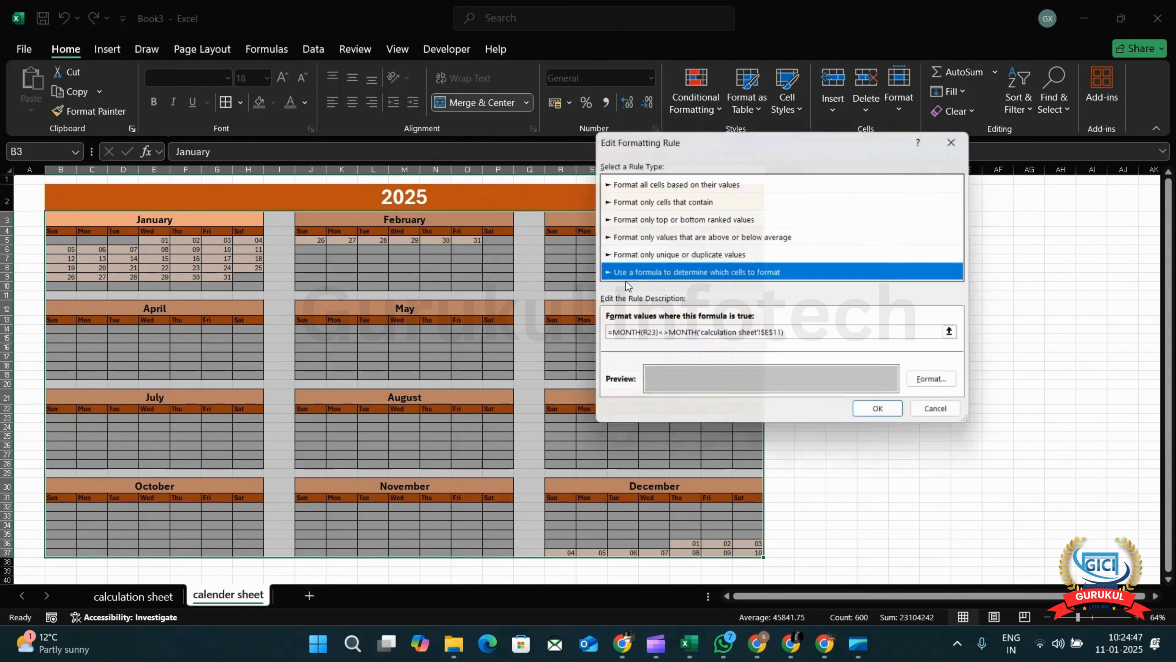
left_click(885, 415)
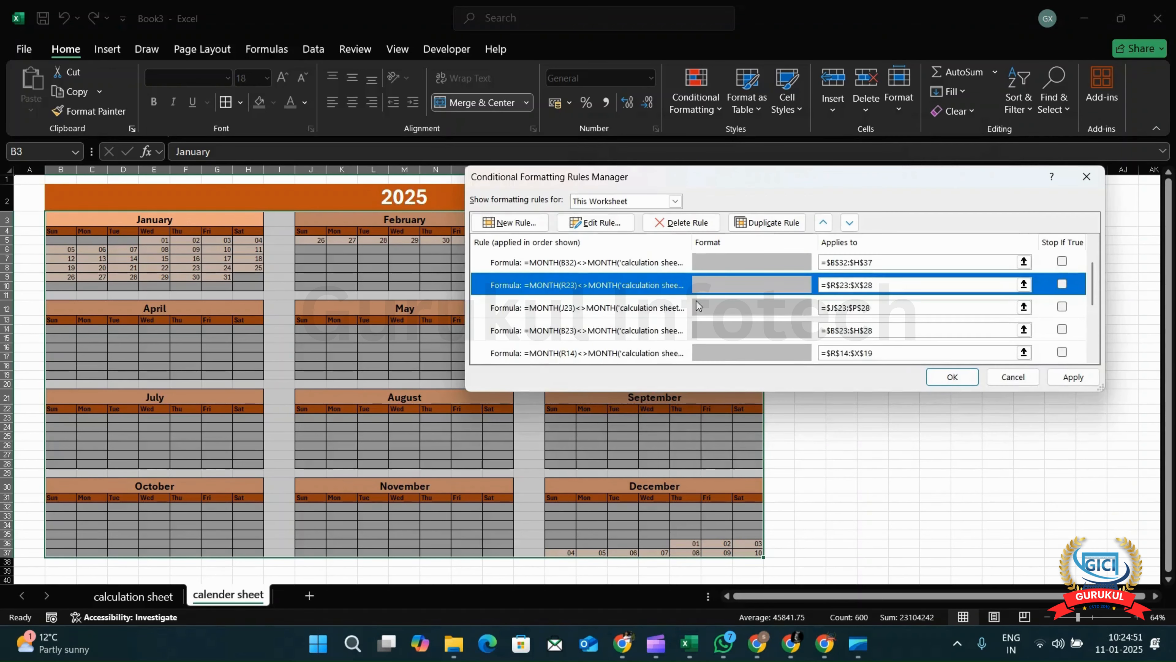
Correct the October conditional formatting rule for B32:H37 to =MONTH(B32)<>MONTH('calculation sheet'!$E$12).
scroll(636, 283, "up", 1)
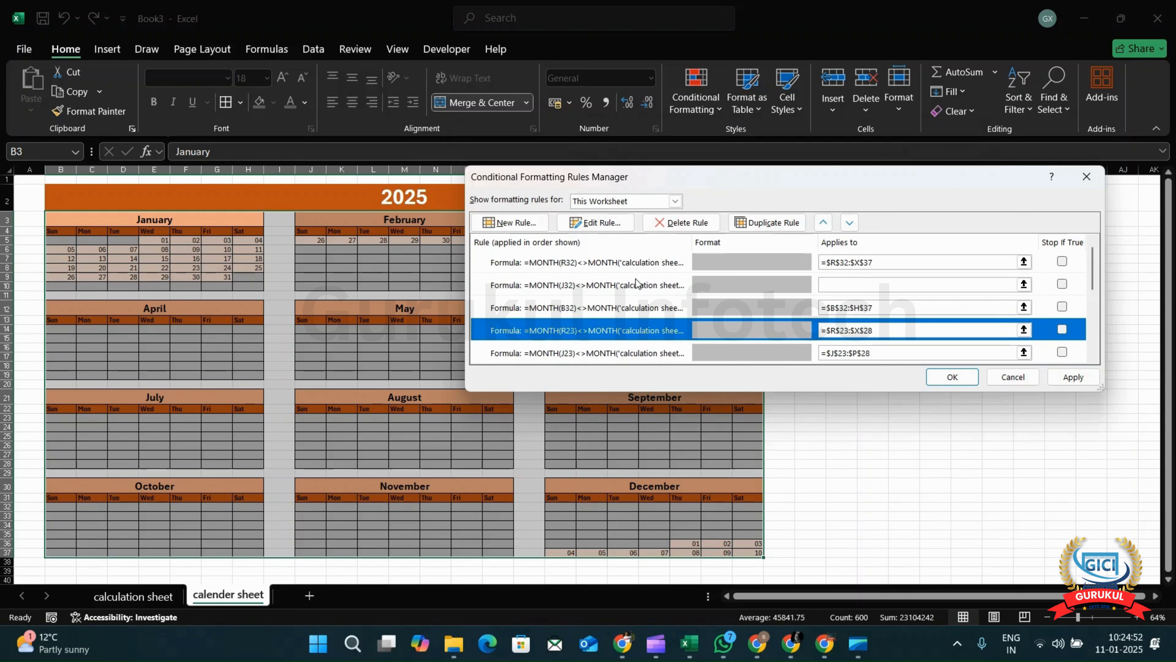
left_click(634, 308)
double_click(635, 308)
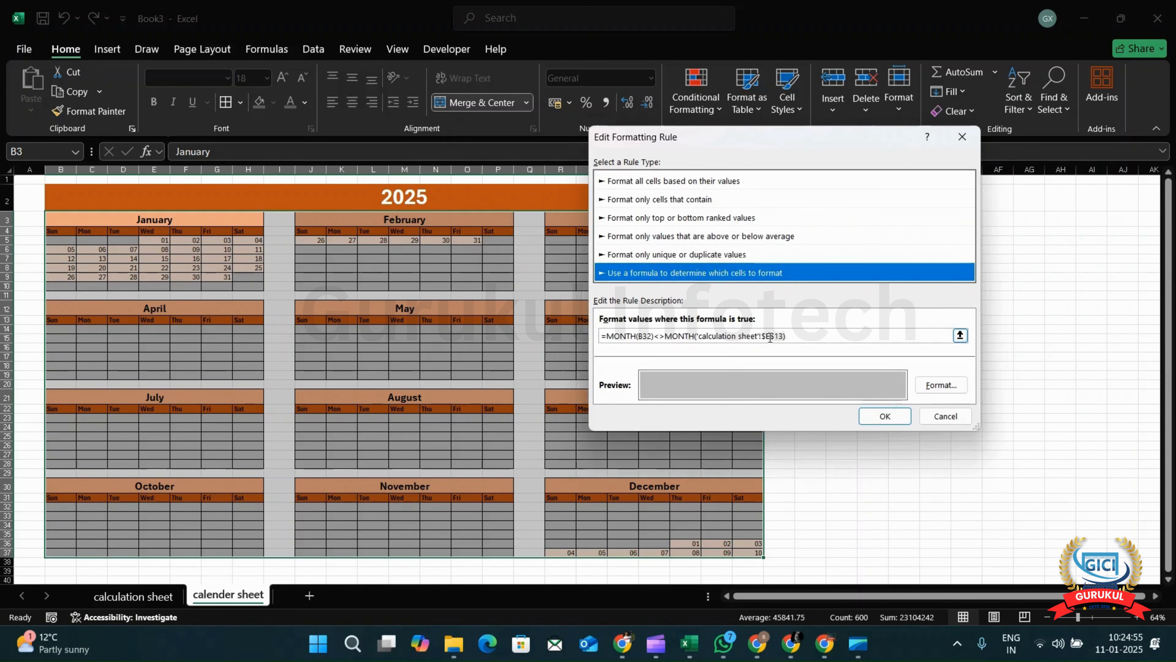
left_click(784, 335)
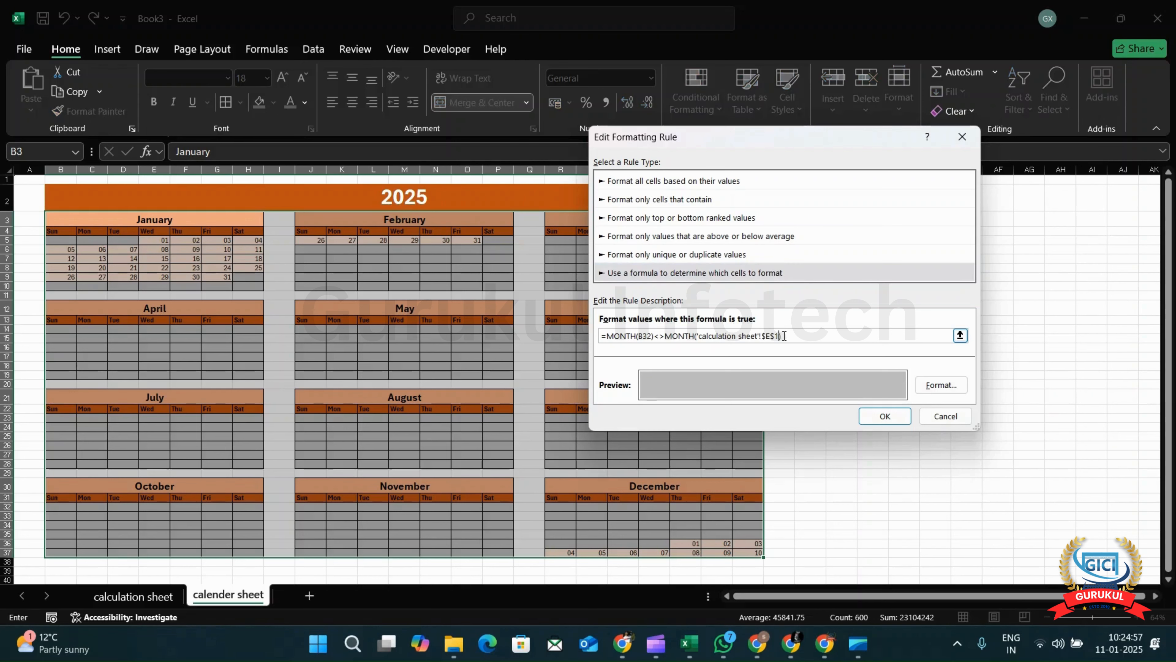
type("2")
left_click(870, 421)
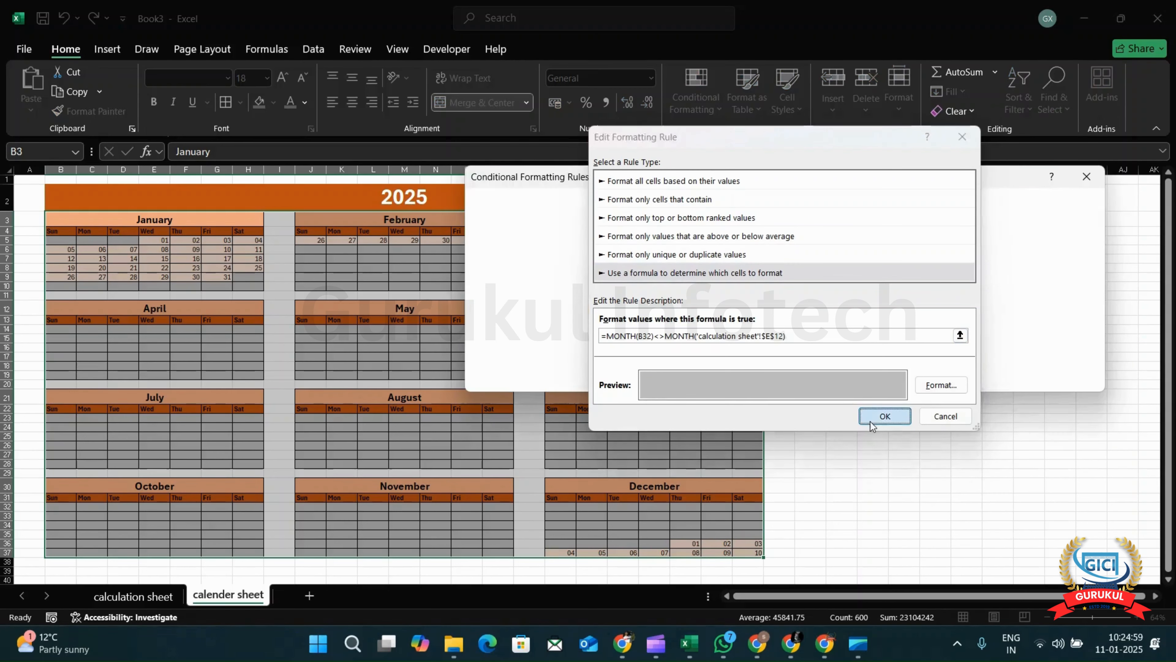
Edit the November conditional formatting rule for J32:P37 to =MONTH(J32)<>MONTH('calculation sheet'!$E$14).
left_click(605, 285)
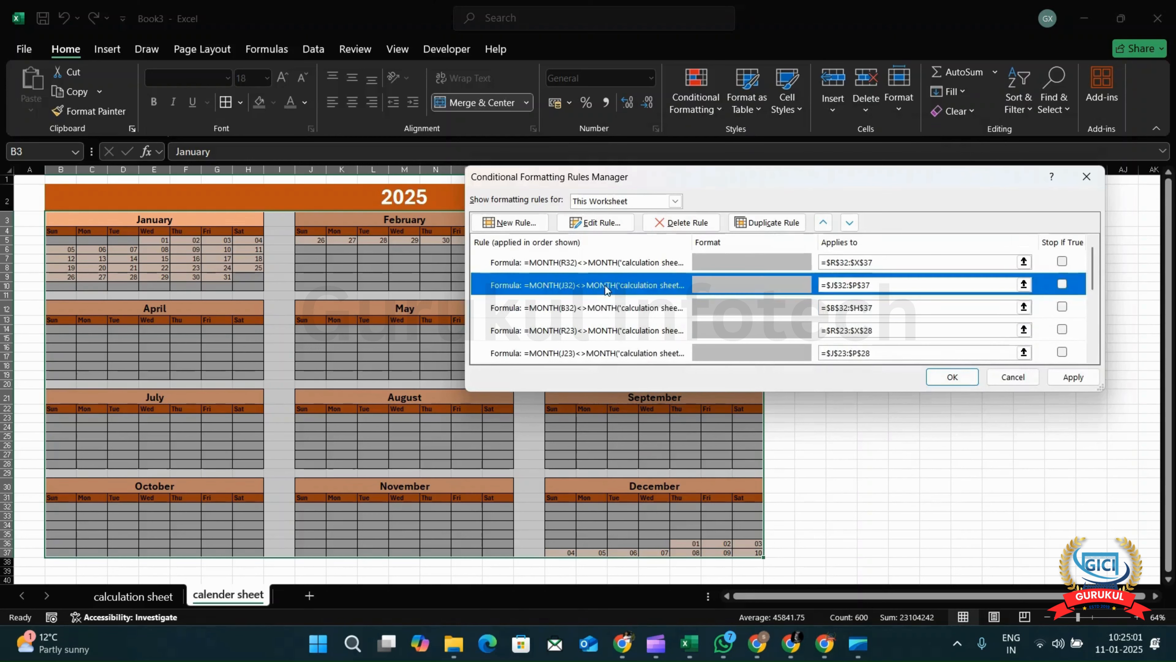
double_click(605, 285)
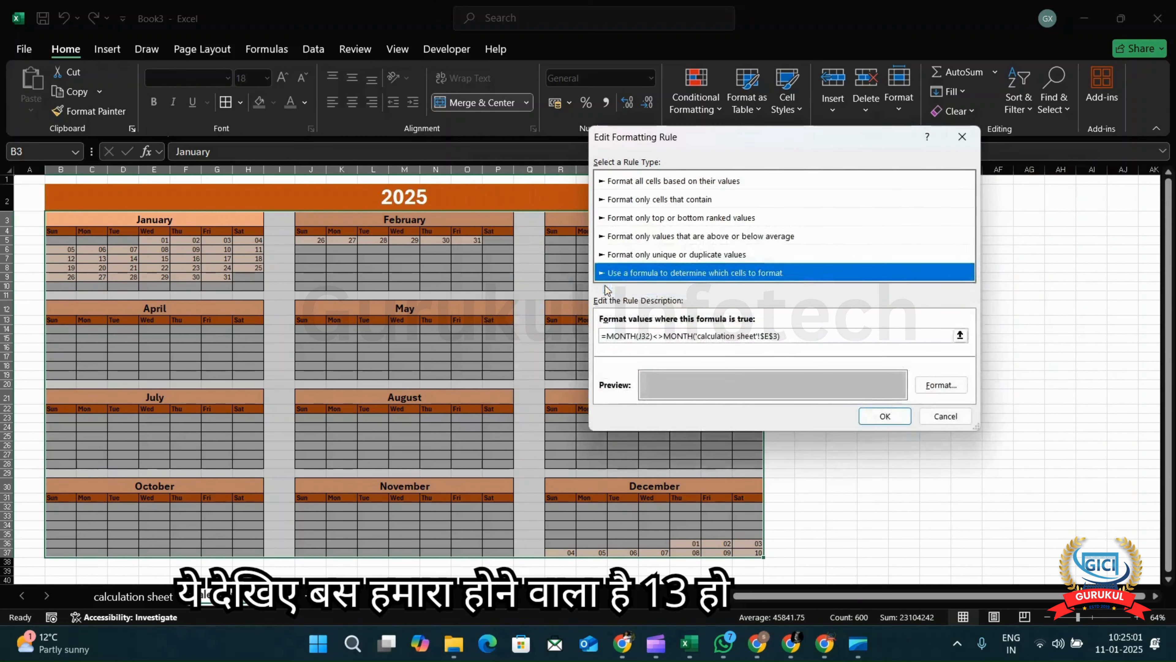
left_click(777, 337)
key("BackSpace")
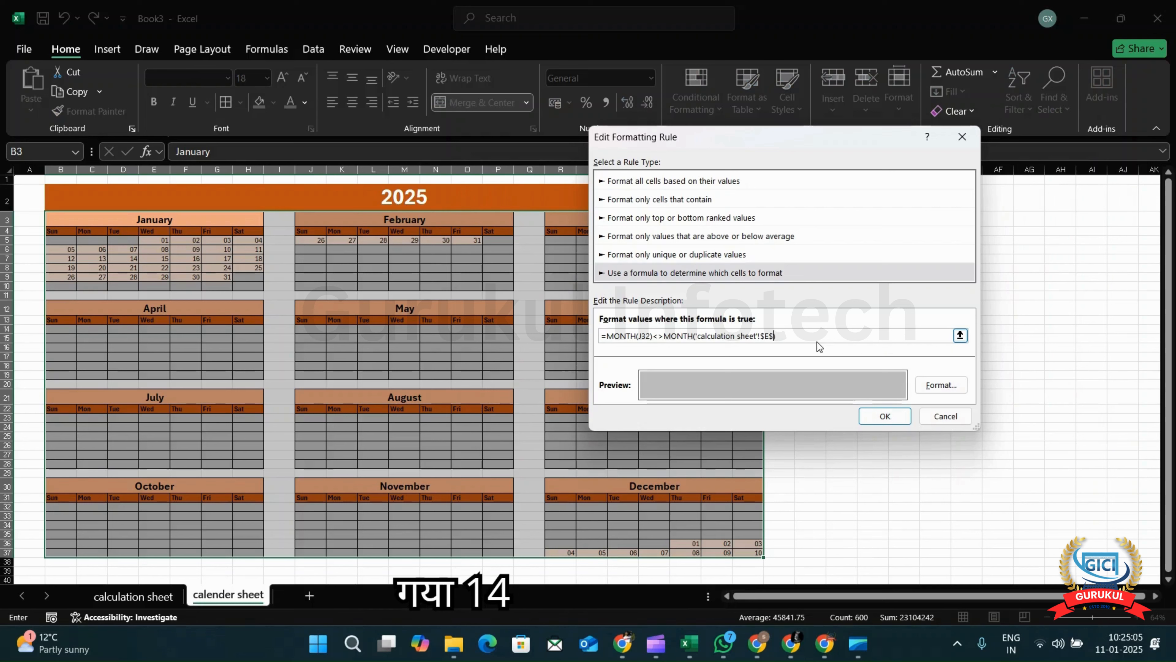
type("14")
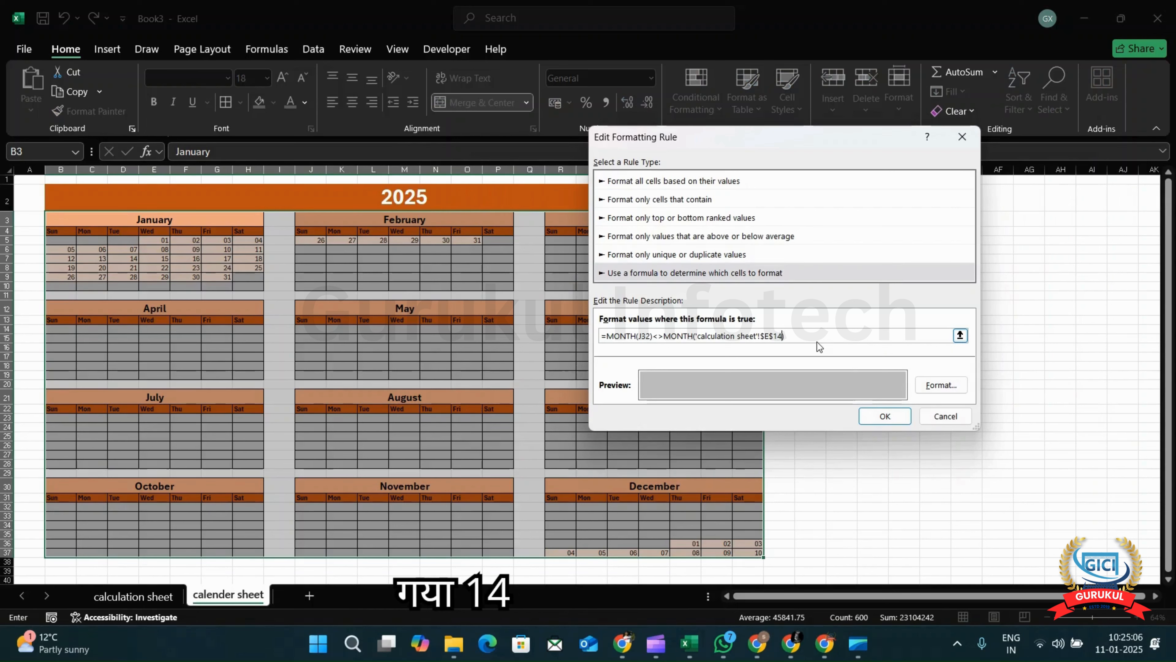
left_click(868, 415)
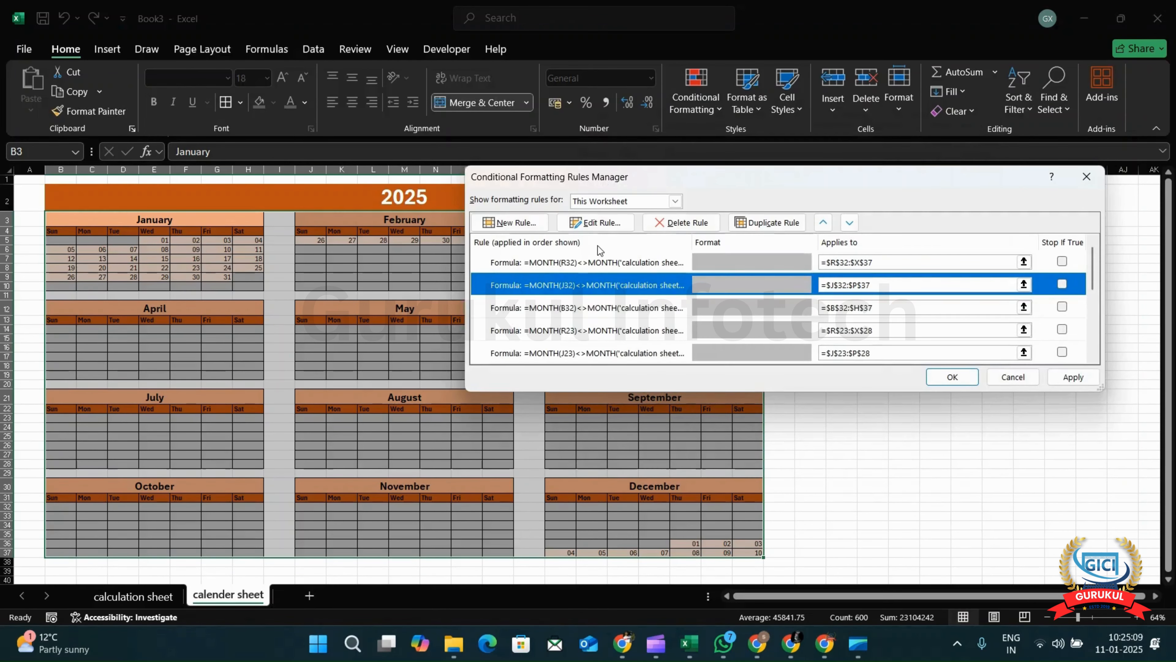
Edit the December conditional formatting rule for R32:X37 to =MONTH(R32)<>MONTH('calculation sheet'!$E$15).
double_click(591, 263)
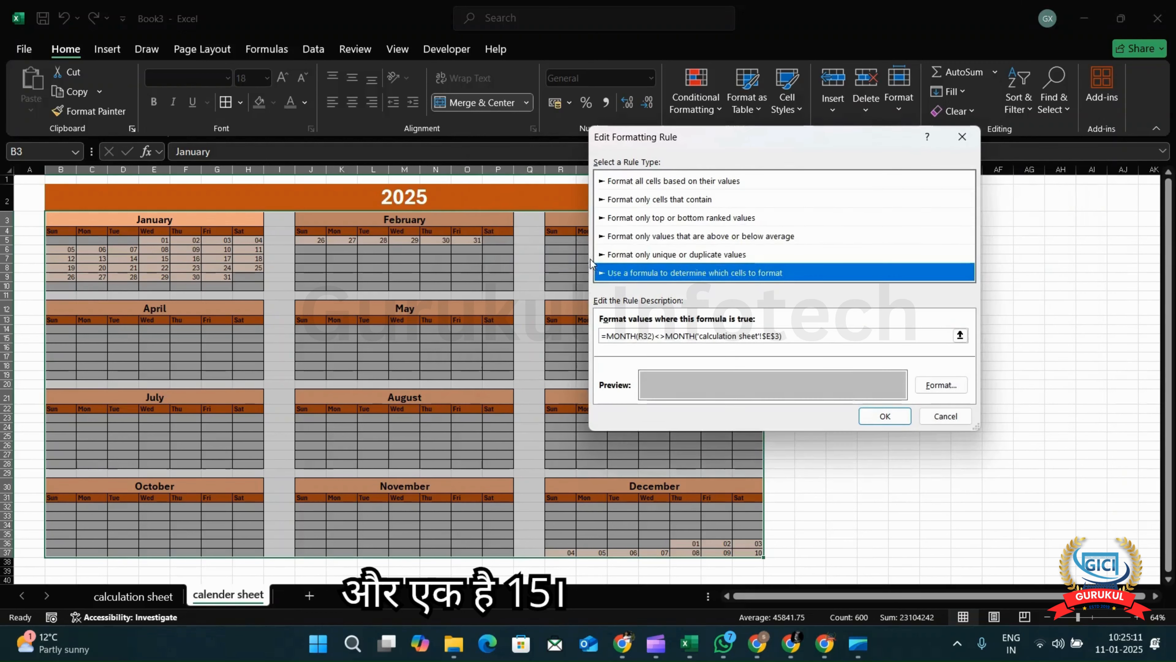
left_click(776, 336)
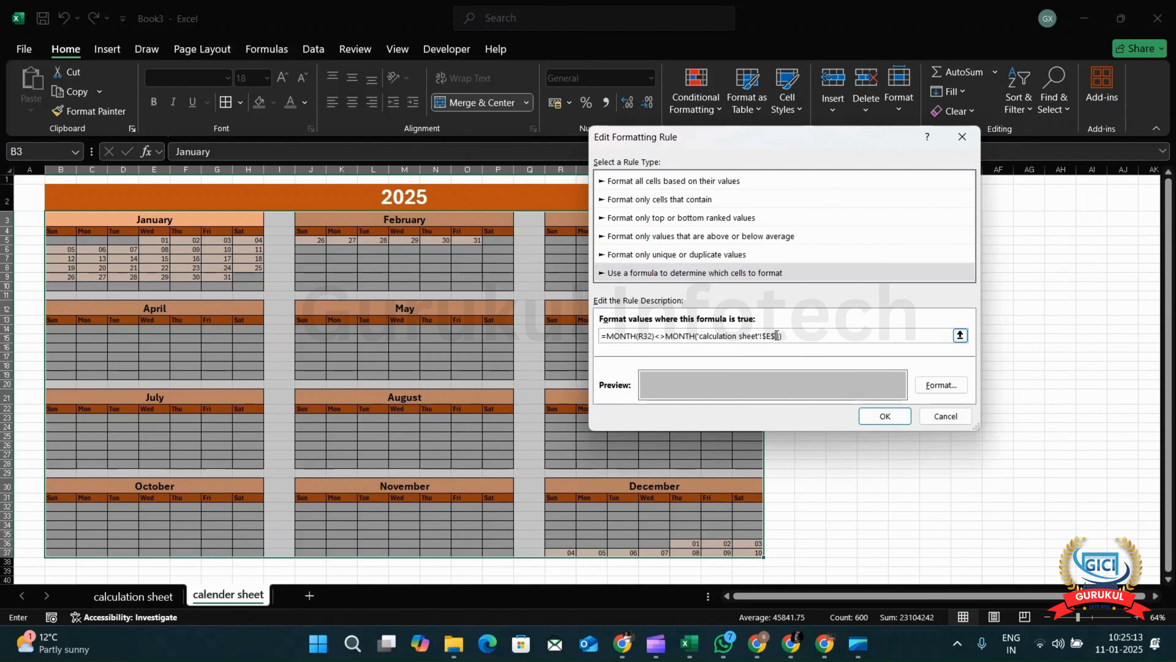
key("BackSpace")
type("15")
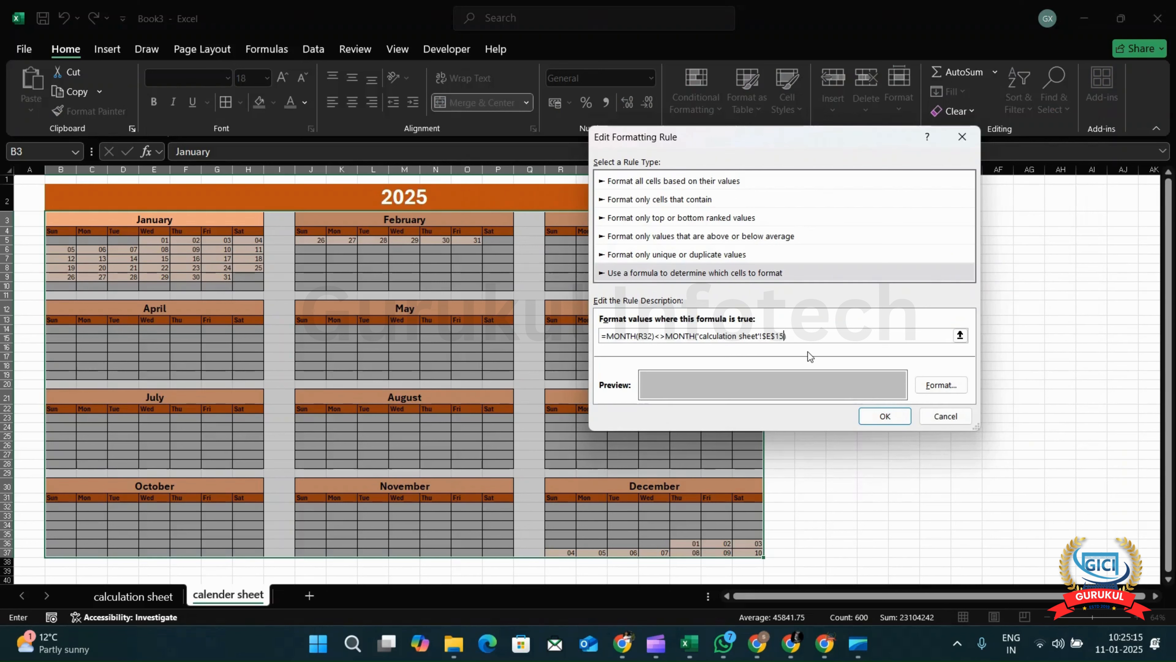
left_click(883, 416)
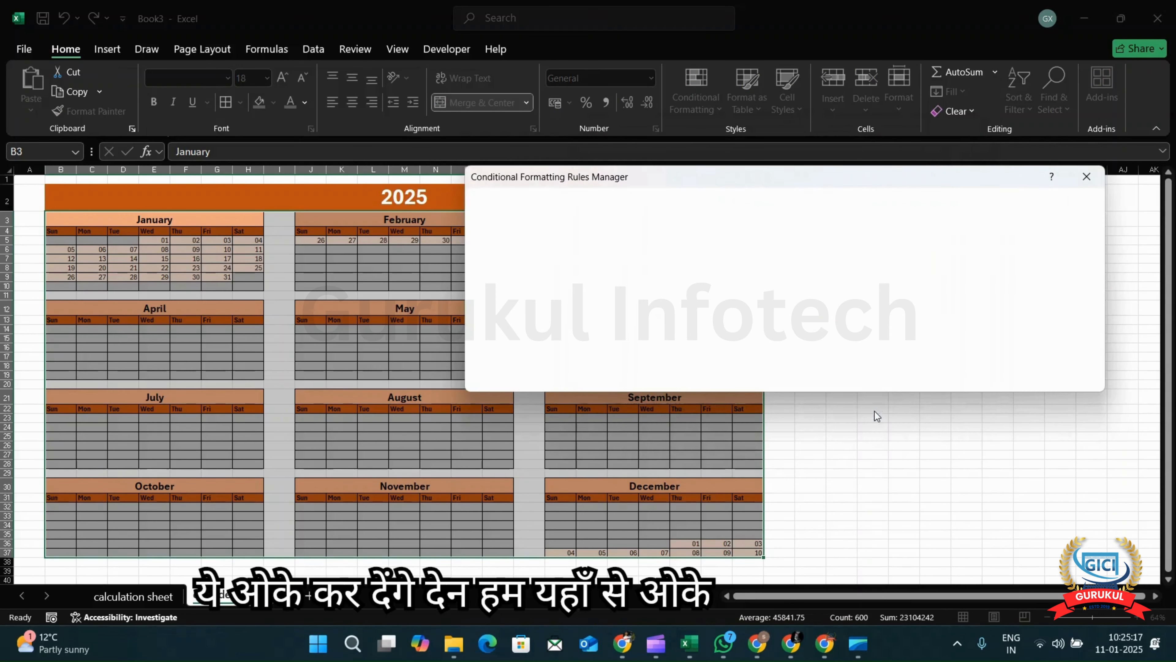
Apply the edited conditional formatting rules and review the dates in the November and December blocks.
left_click(953, 376)
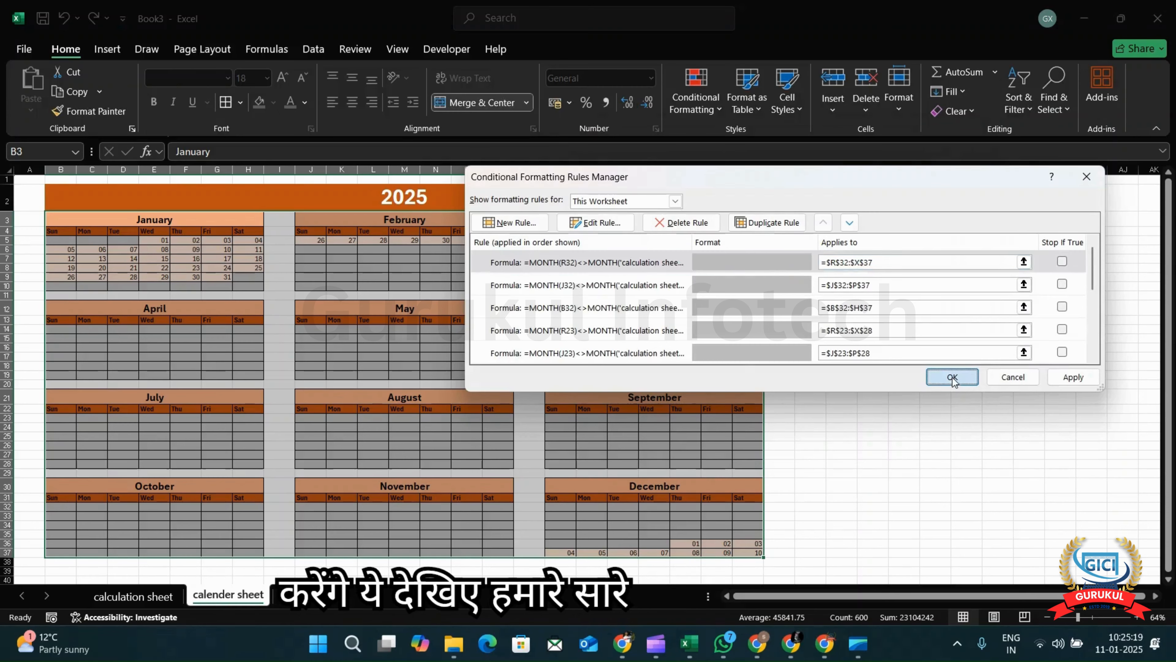
scroll(579, 497, "down", 6)
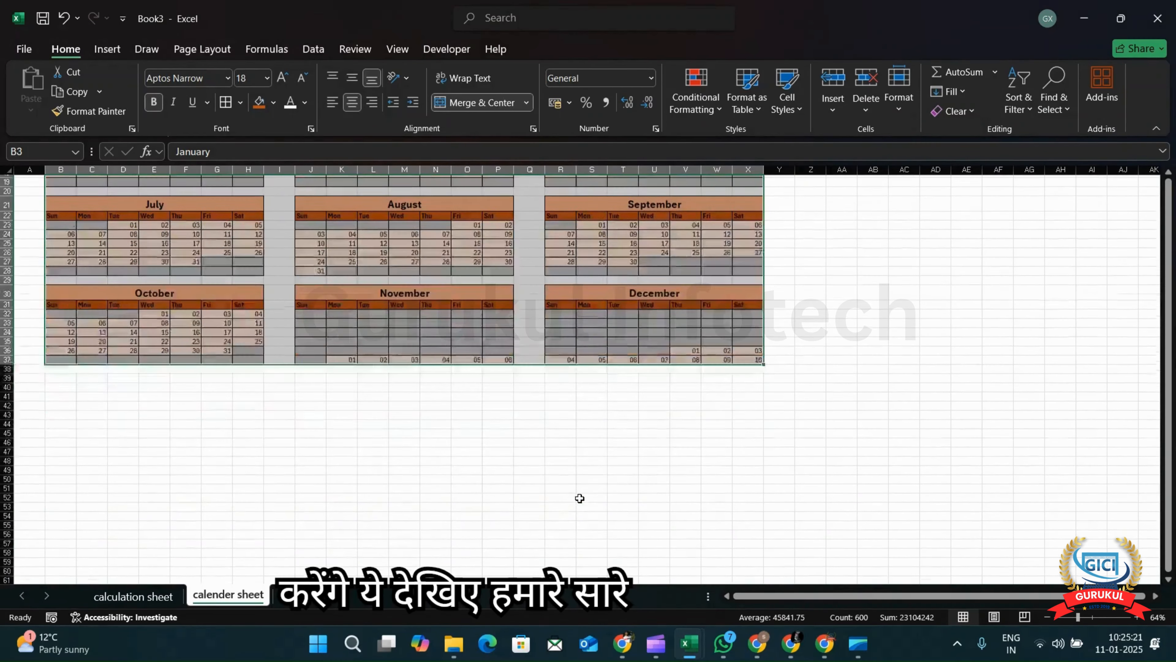
scroll(578, 497, "up", 3)
scroll(579, 498, "up", 1)
left_click(491, 407)
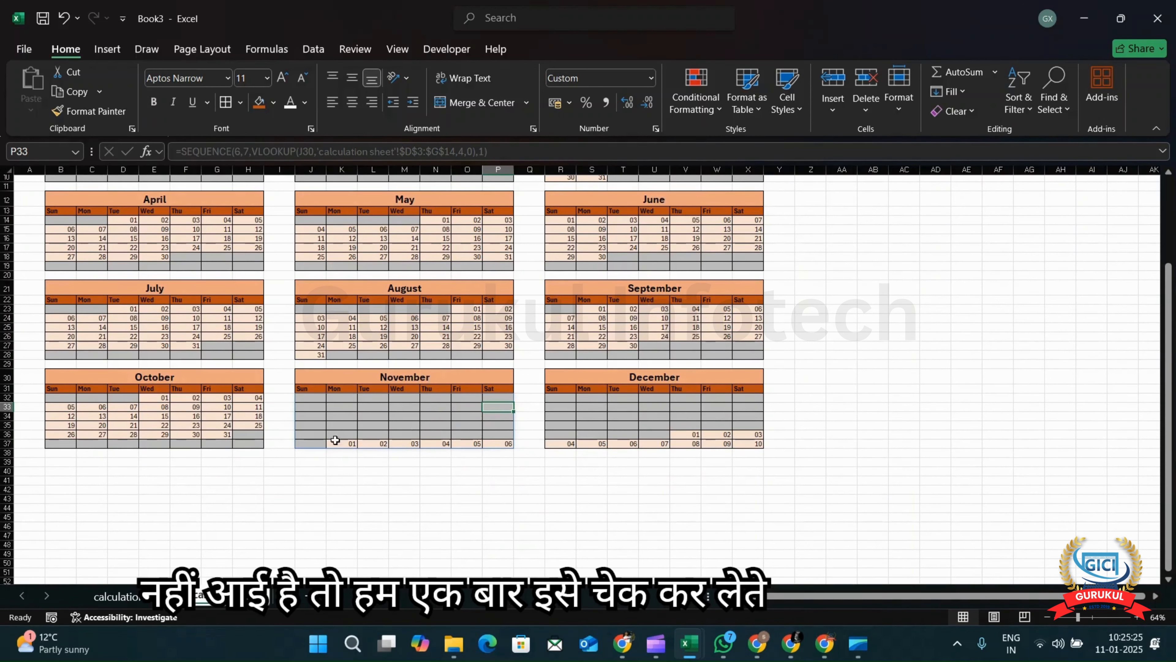
Check which rows of 'calculation sheet' hold November and December, and return to the calendar.
left_click(126, 597)
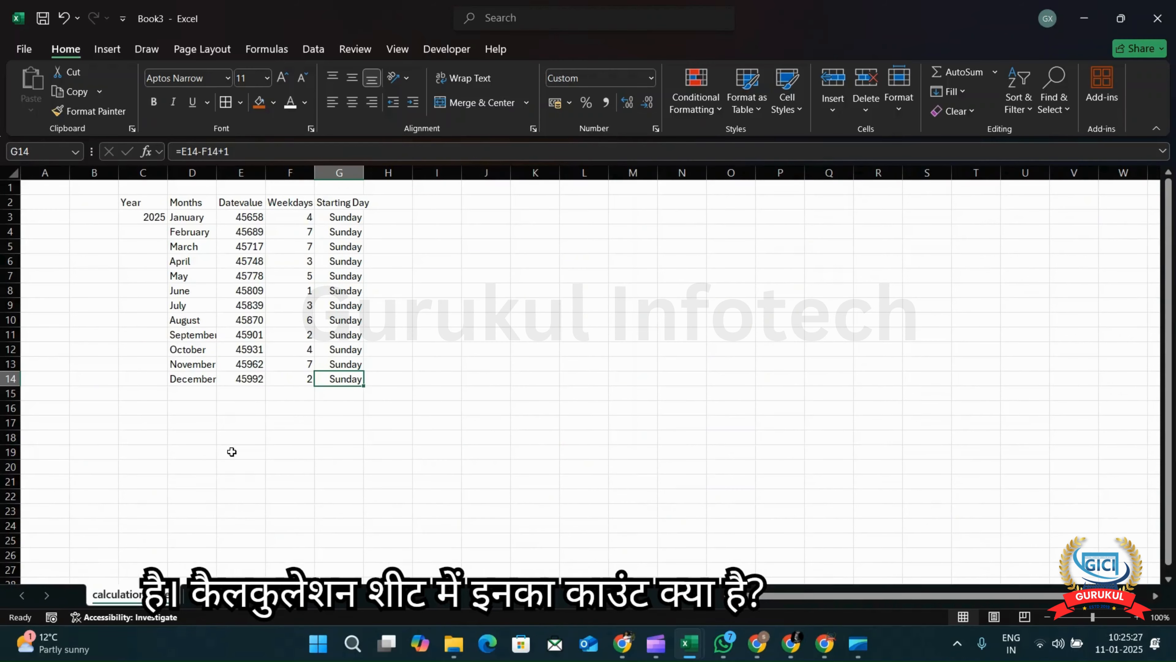
left_click(343, 364)
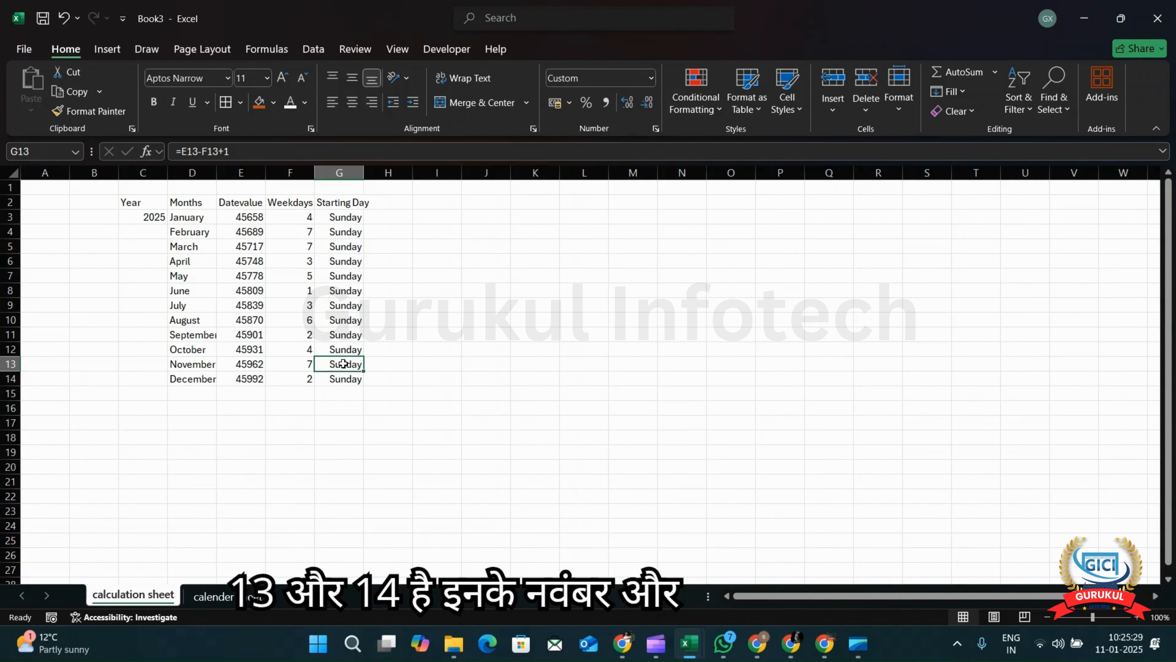
left_click(342, 379)
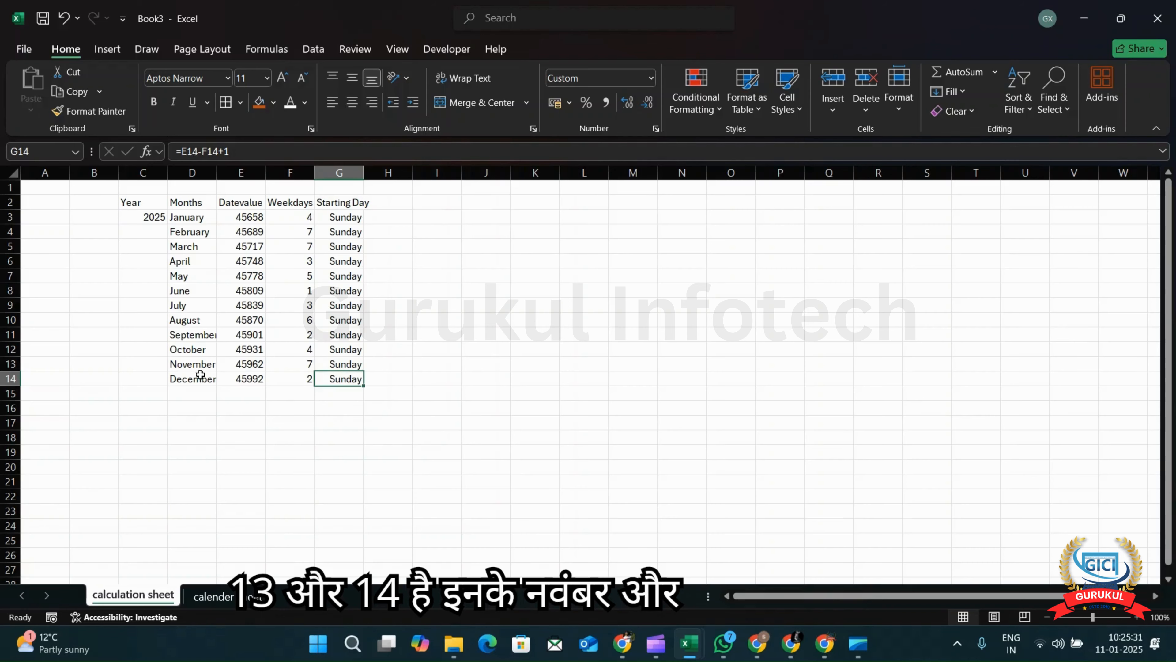
left_click(222, 602)
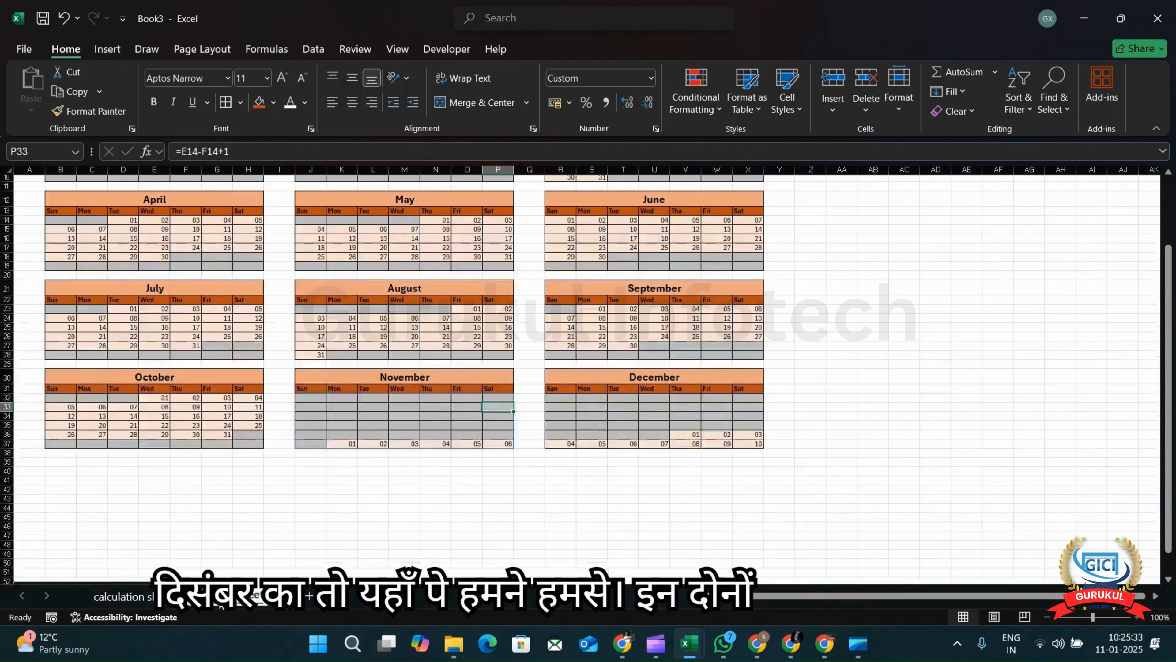
scroll(302, 420, "up", 1)
scroll(302, 420, "up", 2)
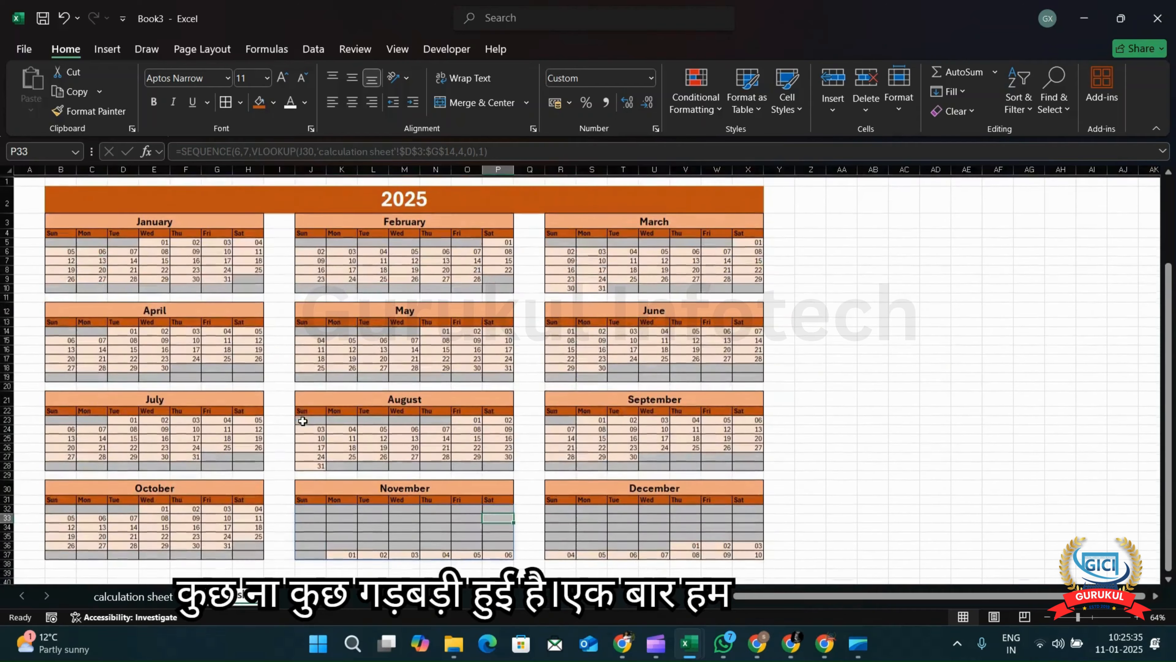
Reopen the rules for the whole calendar and correct the November rule for J32:P37 to =MONTH(J32)<>MONTH('calculation sheet'!$E$13).
left_click(210, 218)
left_click_drag(210, 217, 720, 550)
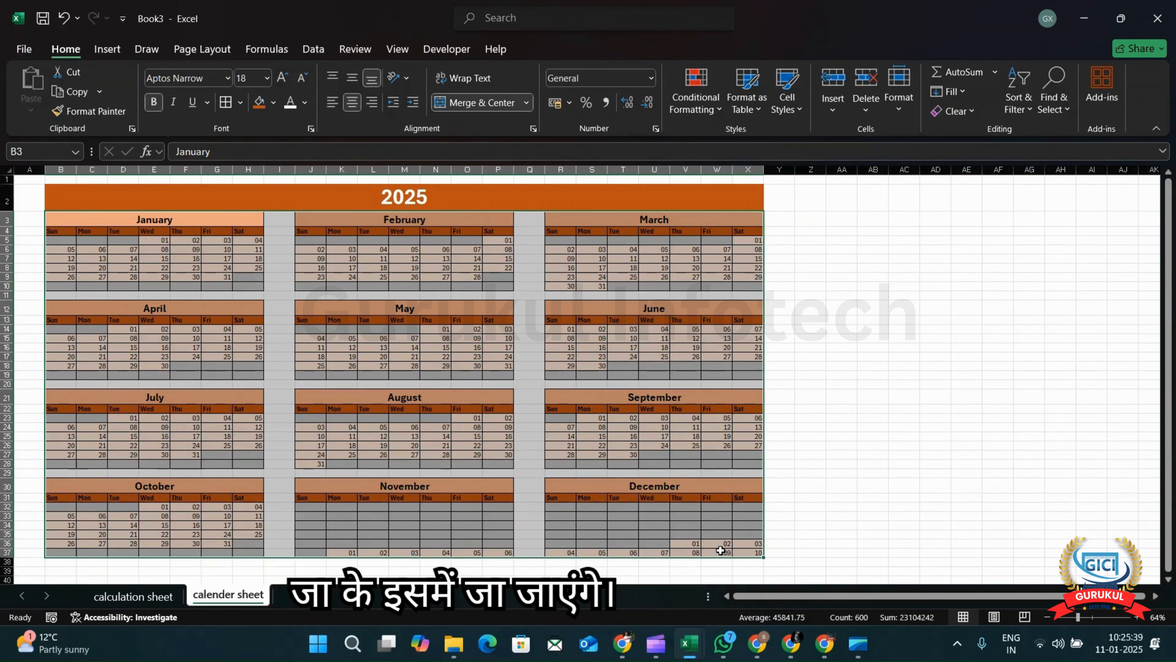
left_click(703, 115)
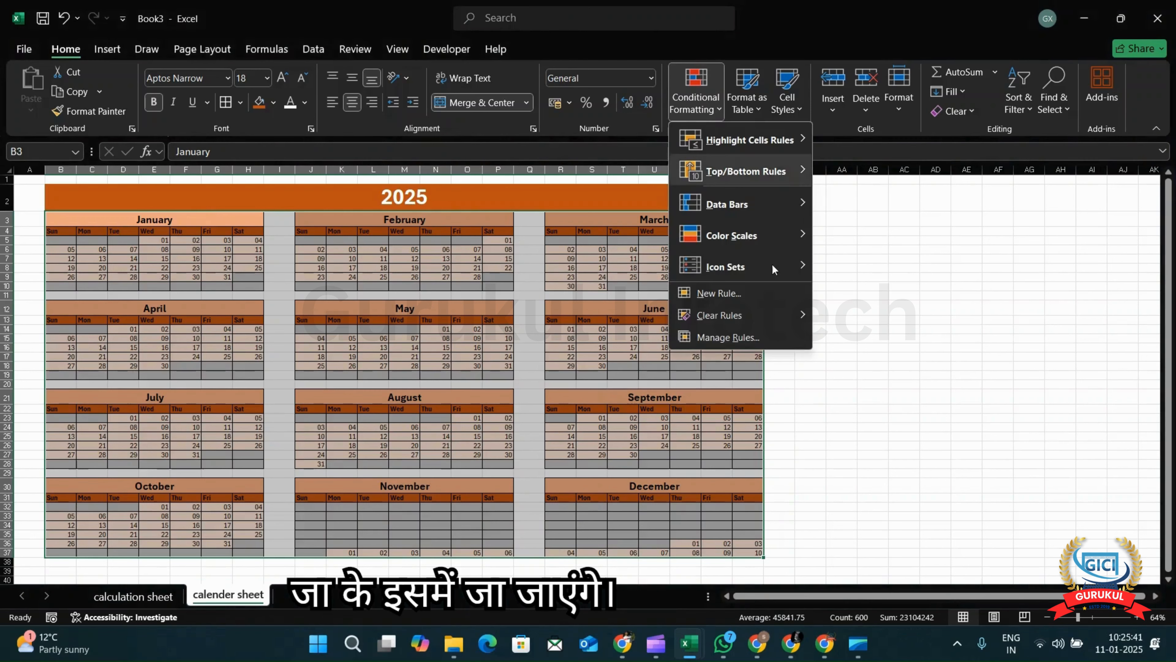
left_click(732, 336)
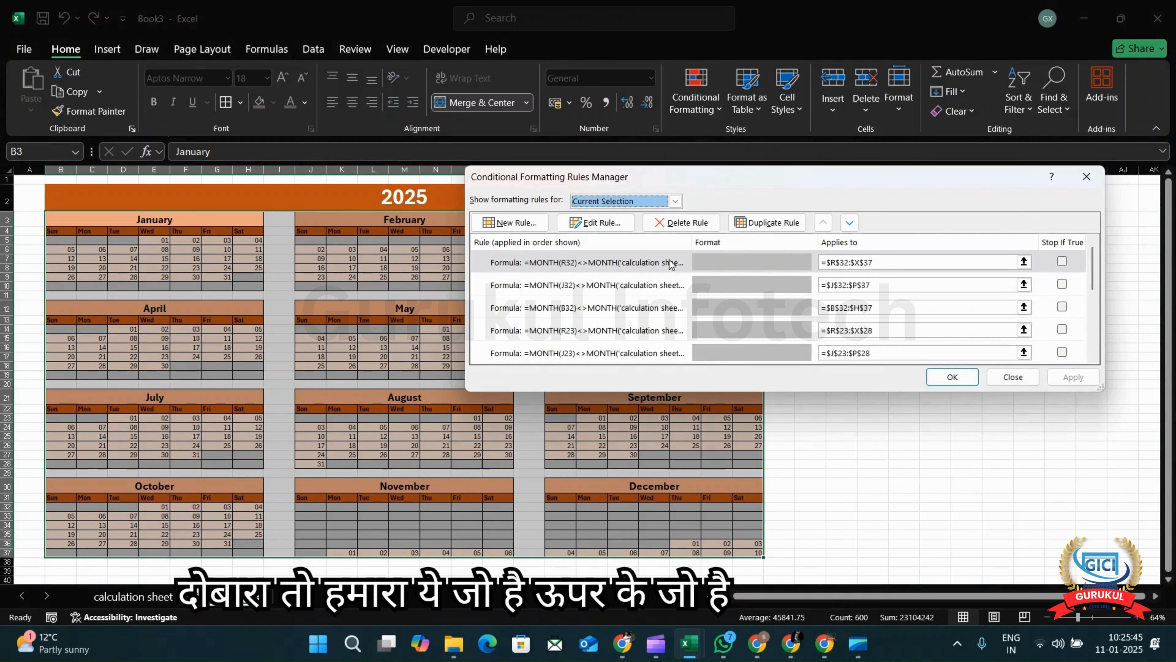
double_click(634, 285)
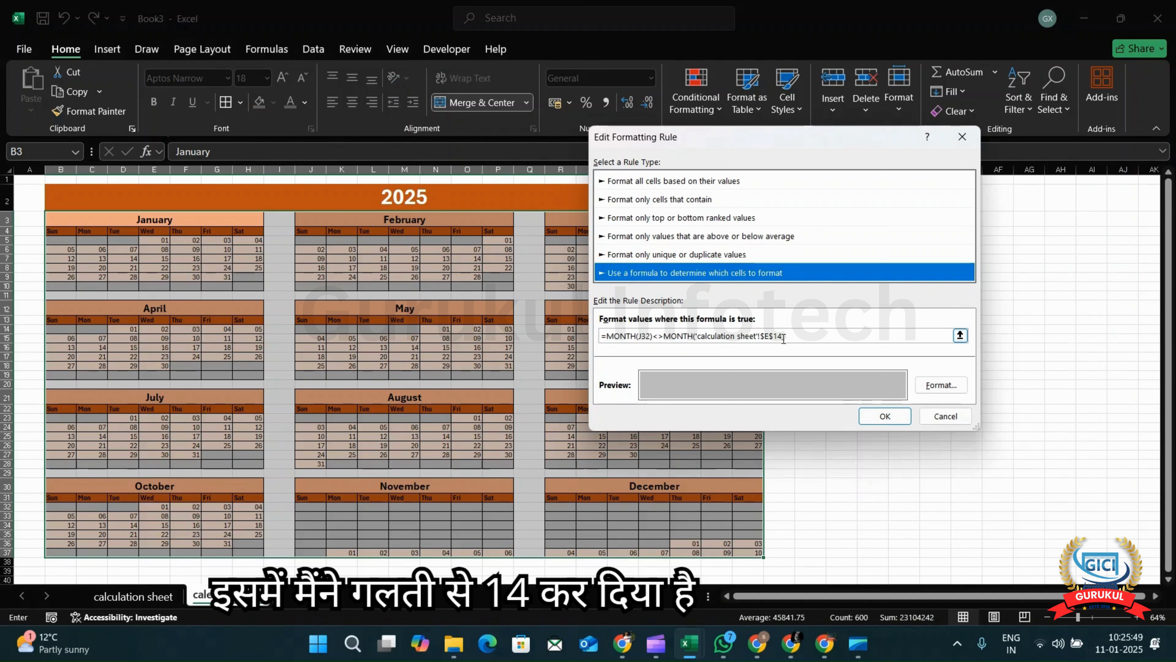
left_click(783, 337)
key("BackSpace")
type("3")
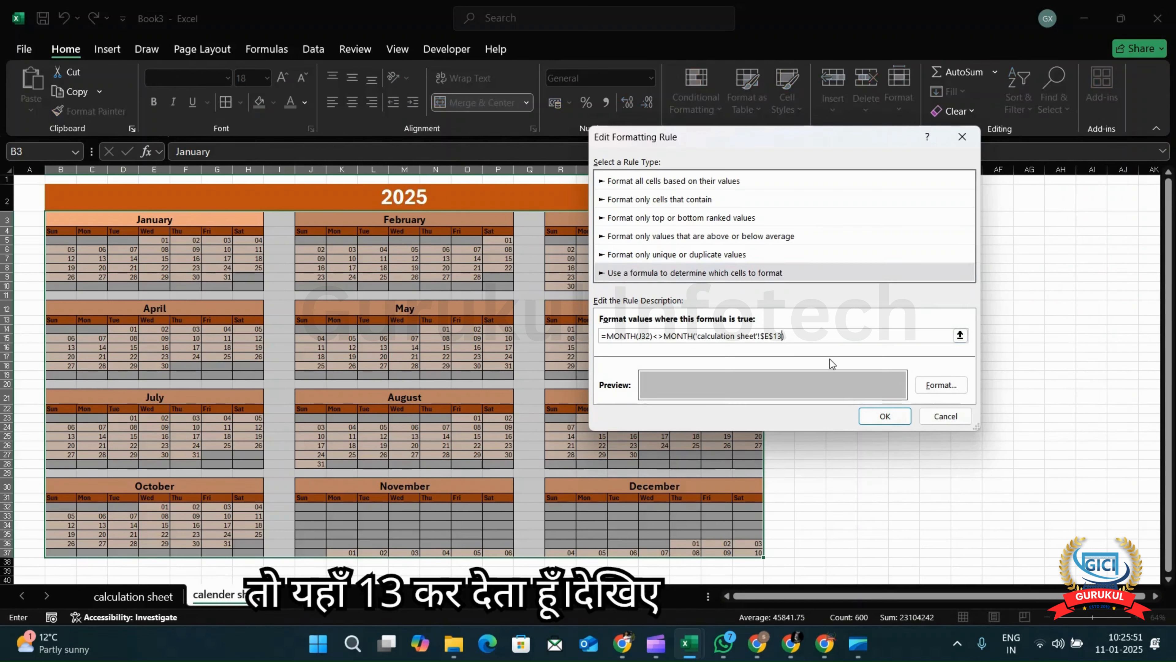
left_click(885, 416)
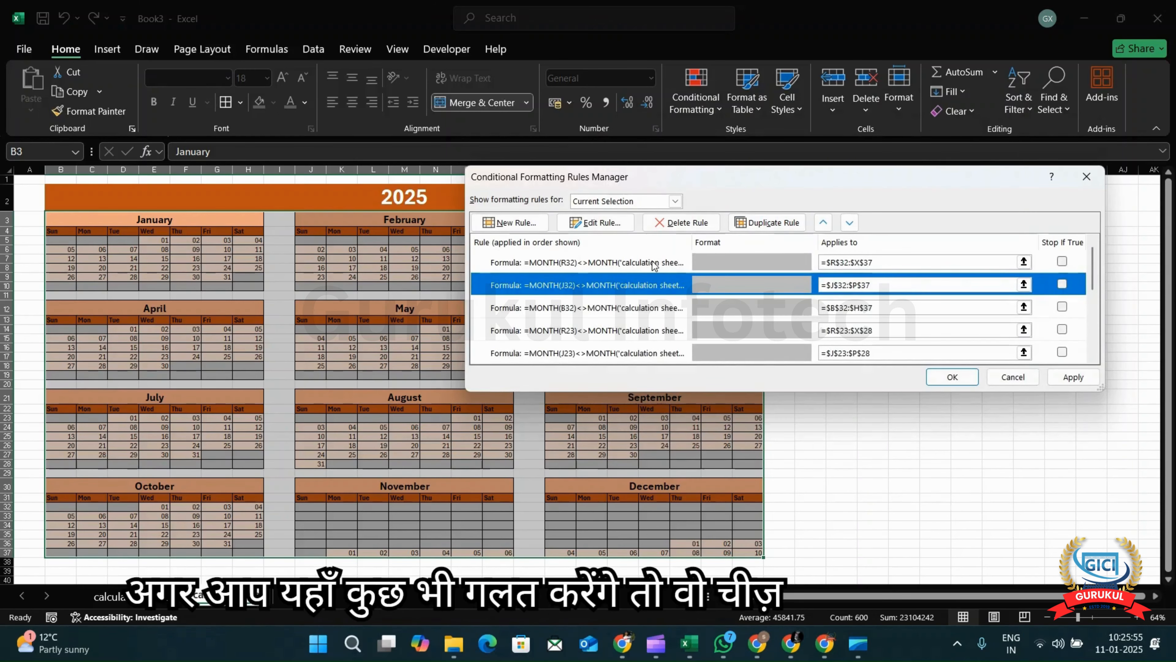
Correct the December conditional formatting rule for R32:X37 to =MONTH(R32)<>MONTH('calculation sheet'!$E$14).
double_click(652, 262)
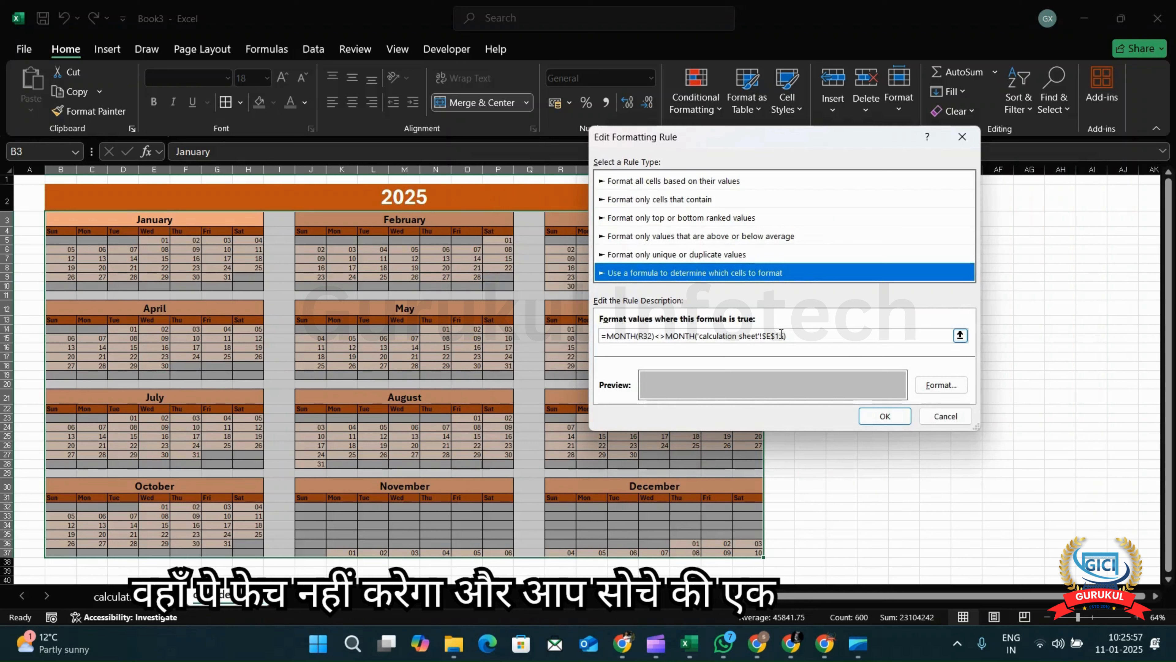
left_click(781, 335)
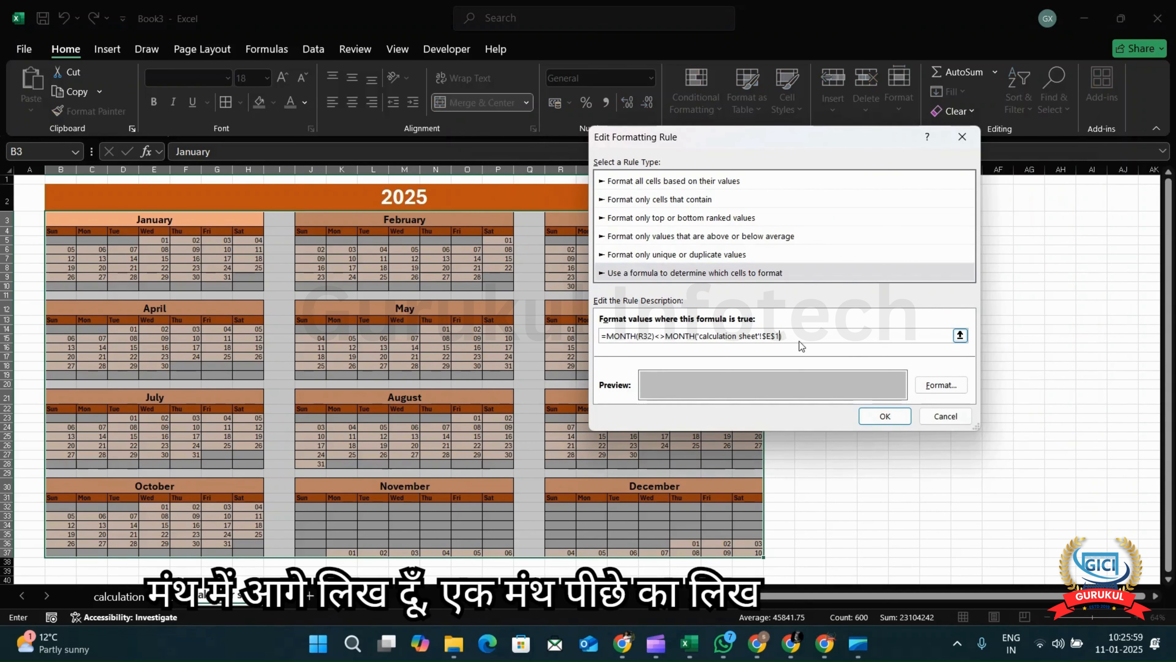
type("4")
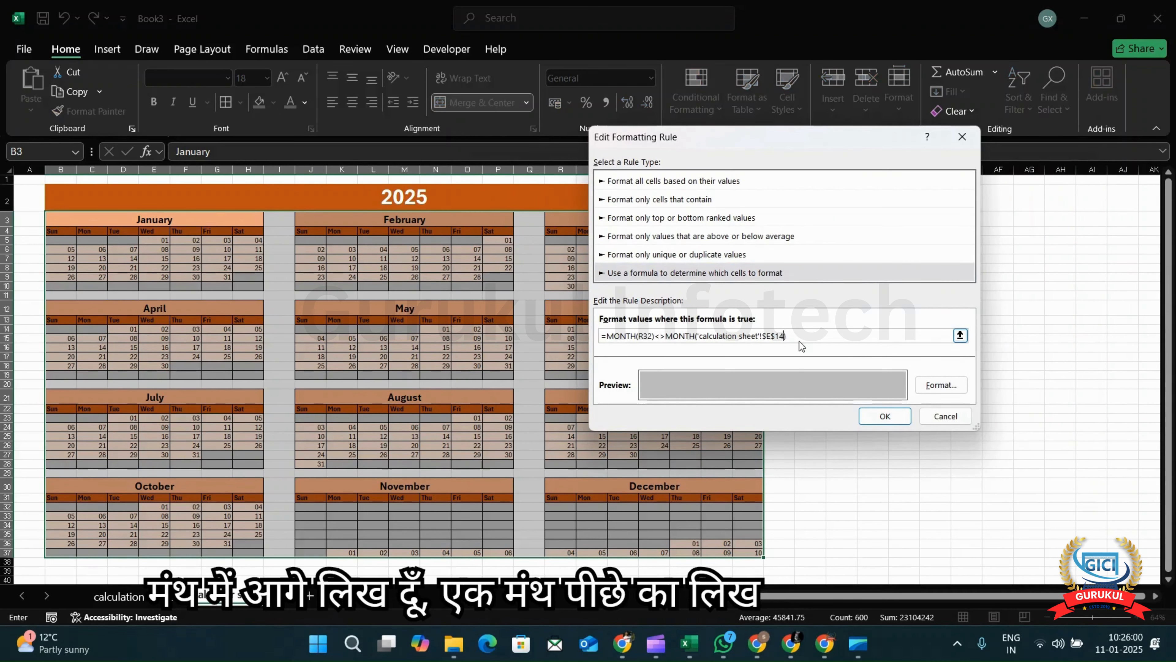
left_click(883, 417)
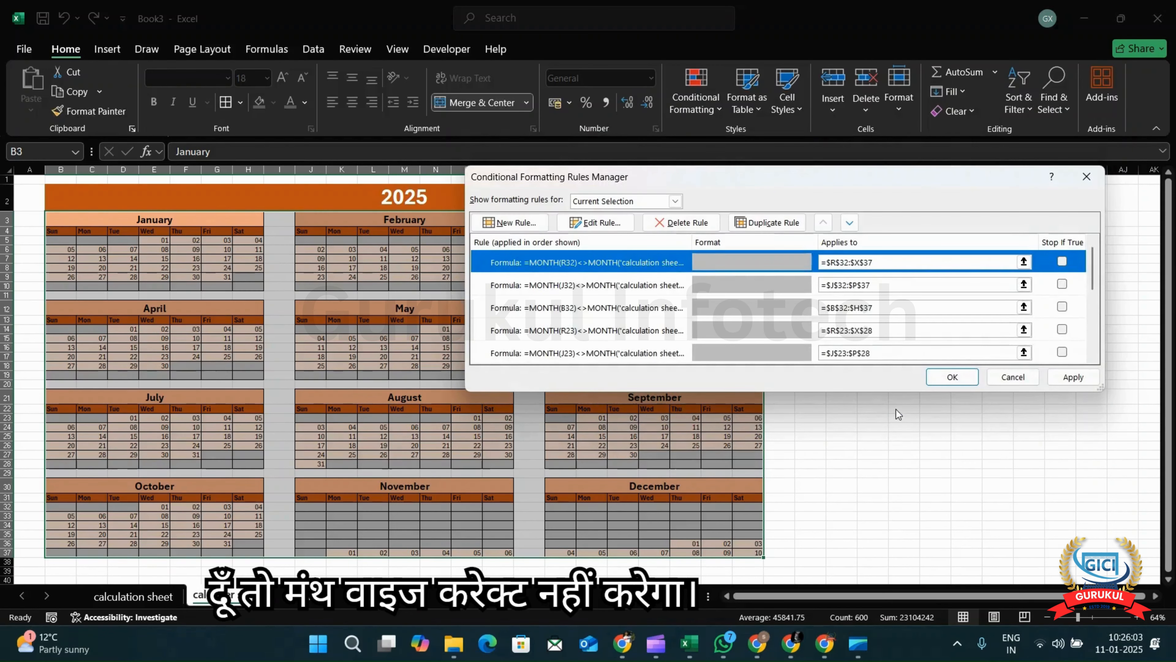
Check the October rule for B32:H37, apply the corrected rules, and review the November and December blocks.
double_click(630, 301)
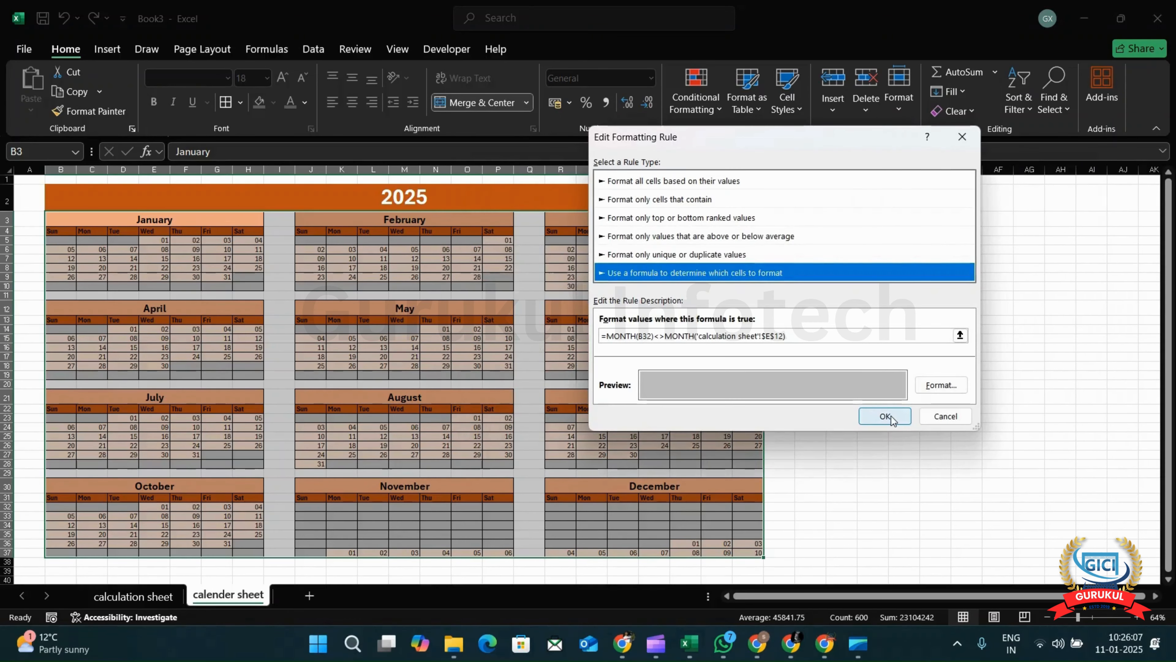
left_click(885, 416)
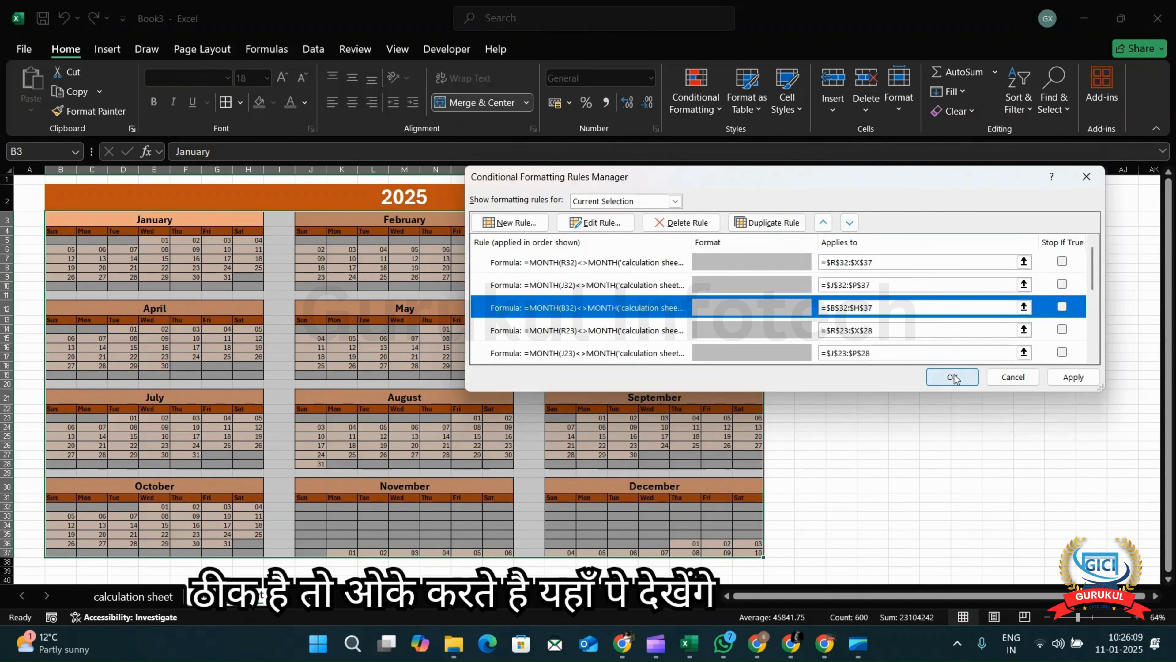
left_click(952, 377)
left_click(600, 527)
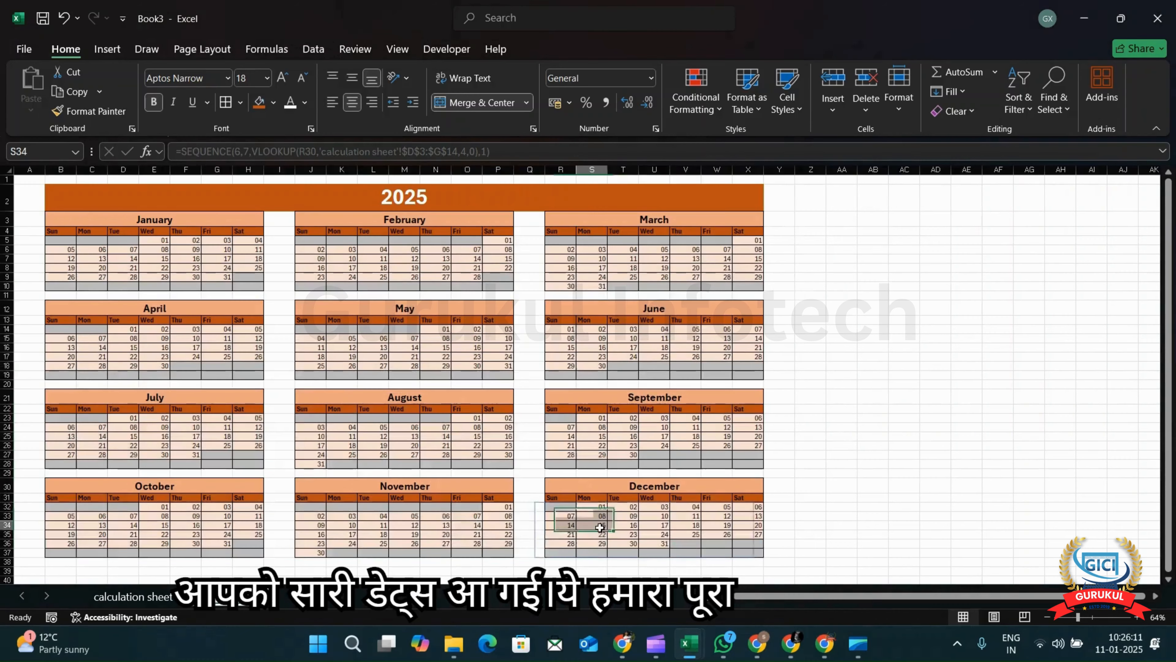
scroll(600, 527, "down", 1)
scroll(600, 527, "up", 1)
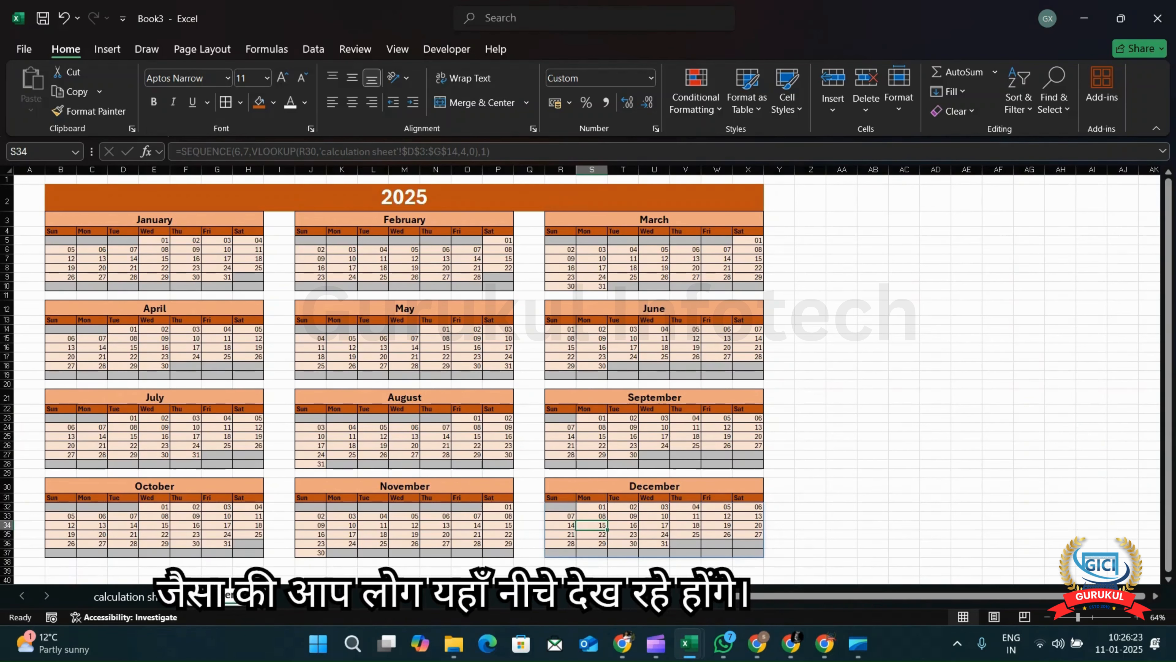
mouse_move(1100, 656)
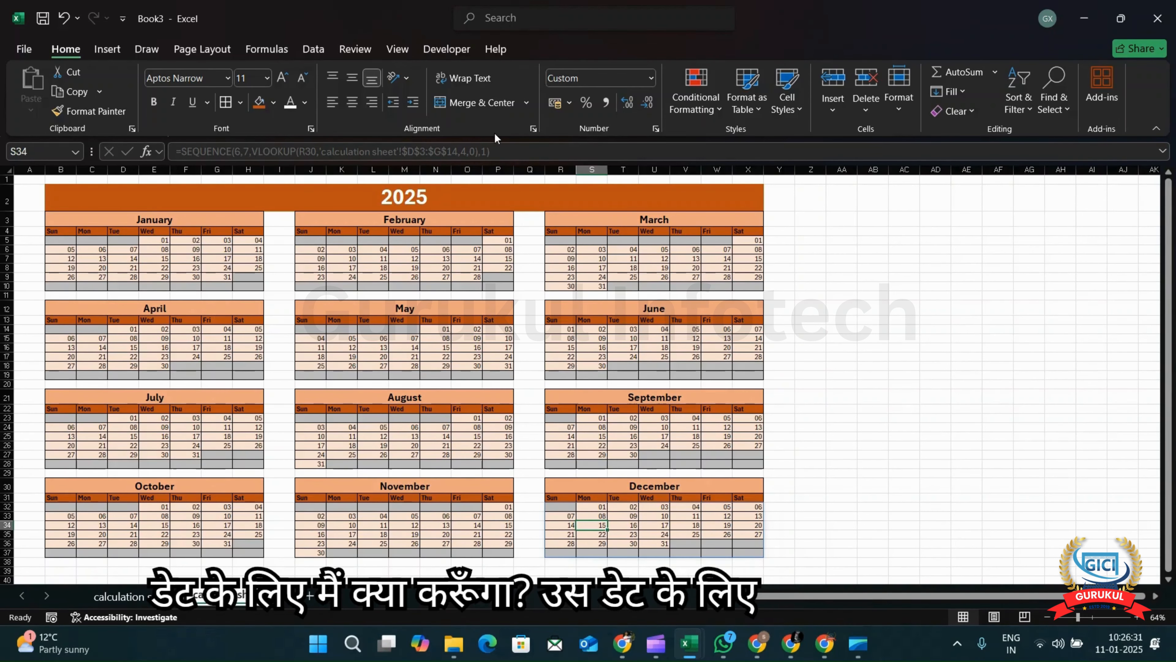
left_click(685, 108)
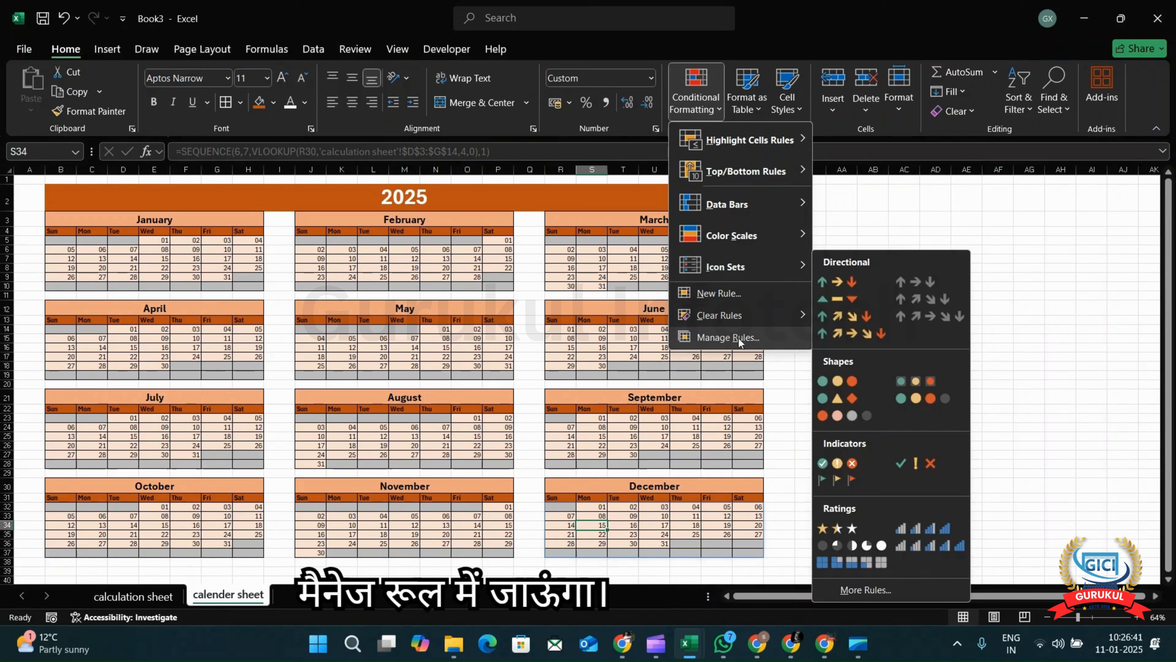
left_click(736, 343)
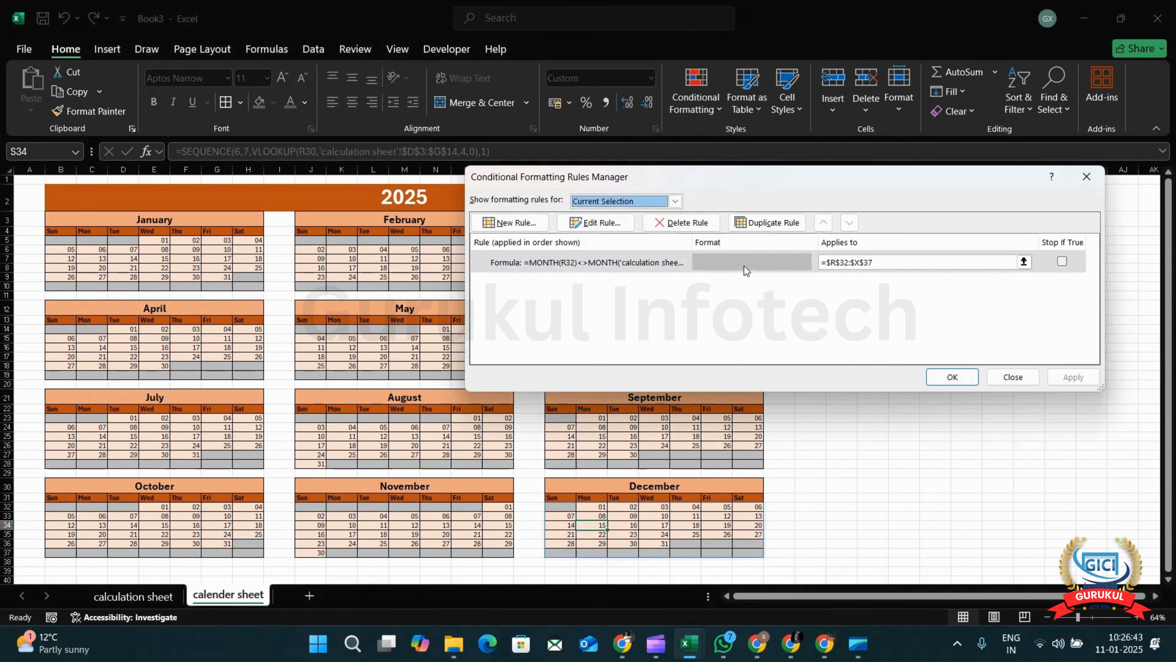
left_click(674, 202)
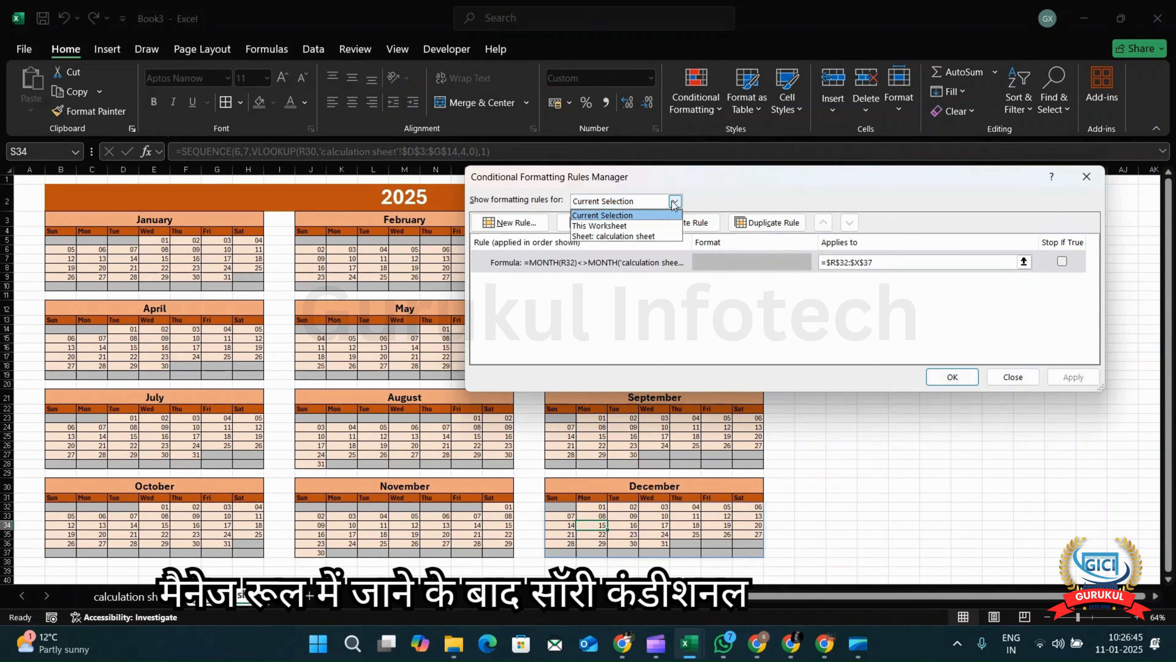
left_click(1086, 178)
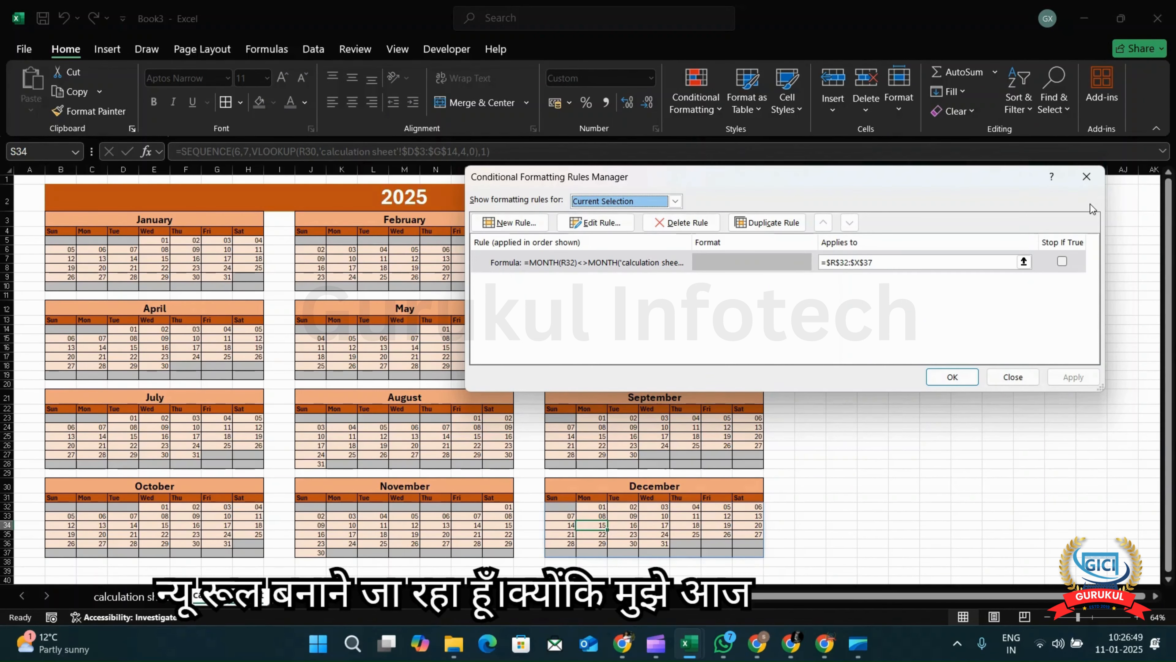
left_click(1083, 183)
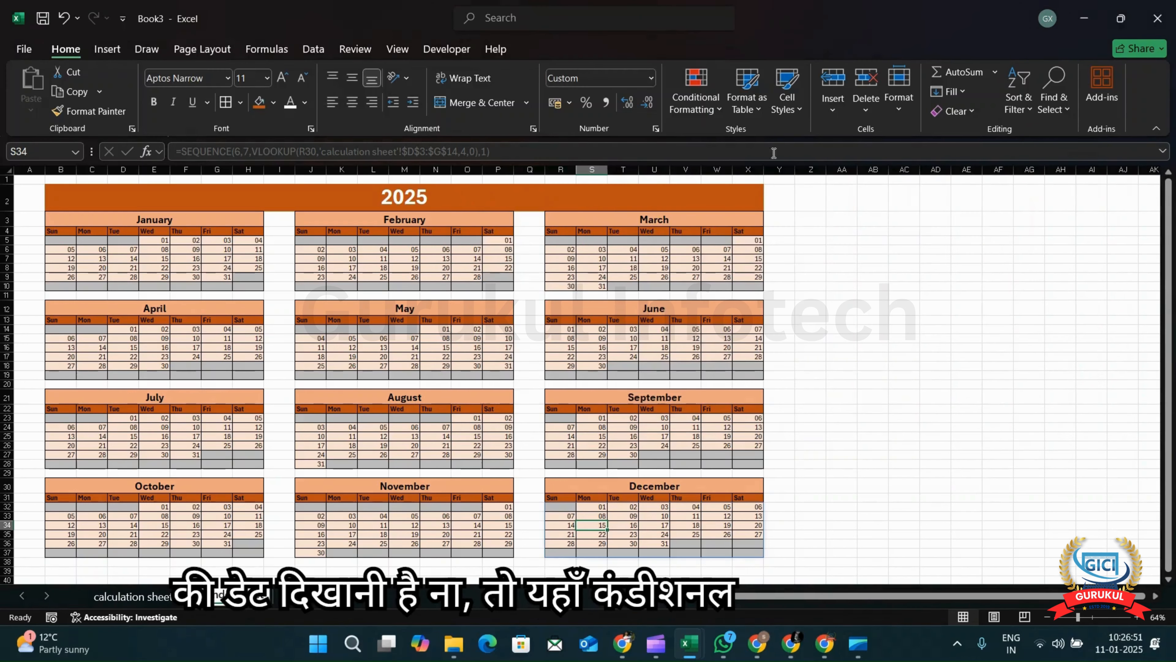
left_click(703, 111)
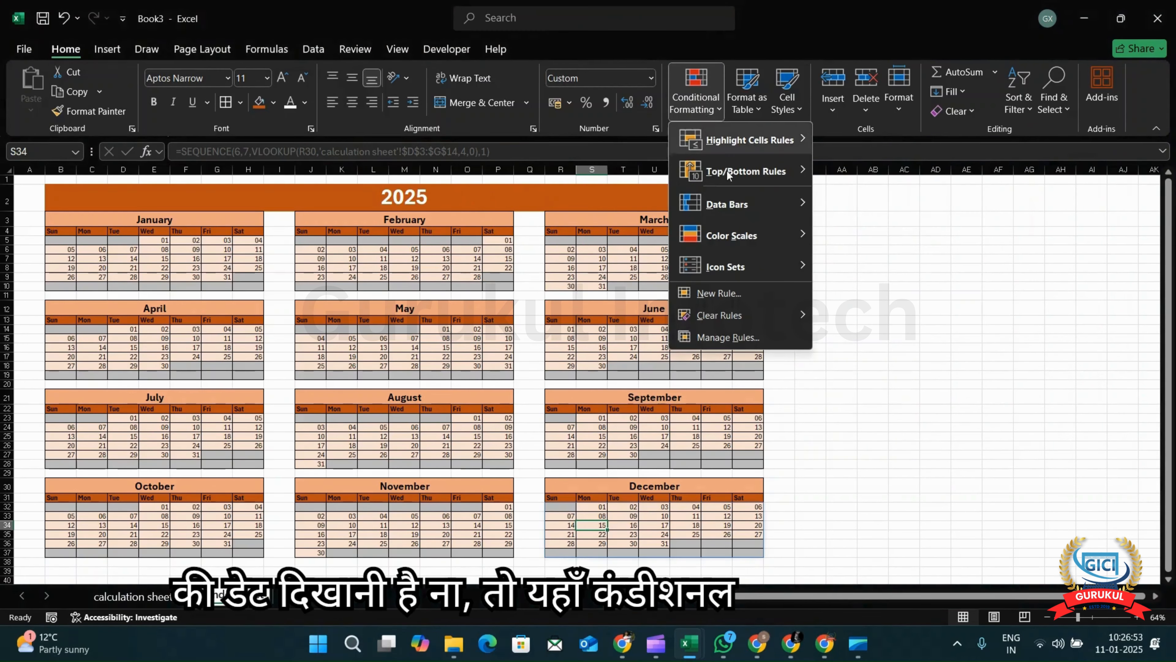
mouse_move(721, 212)
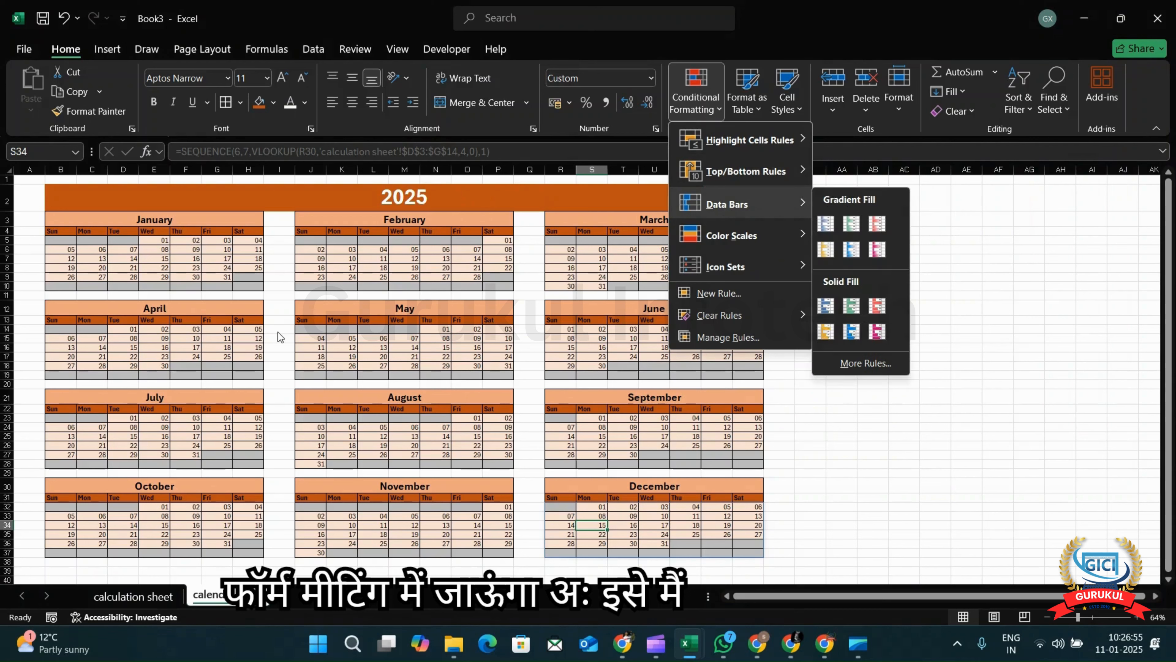
left_click(133, 211)
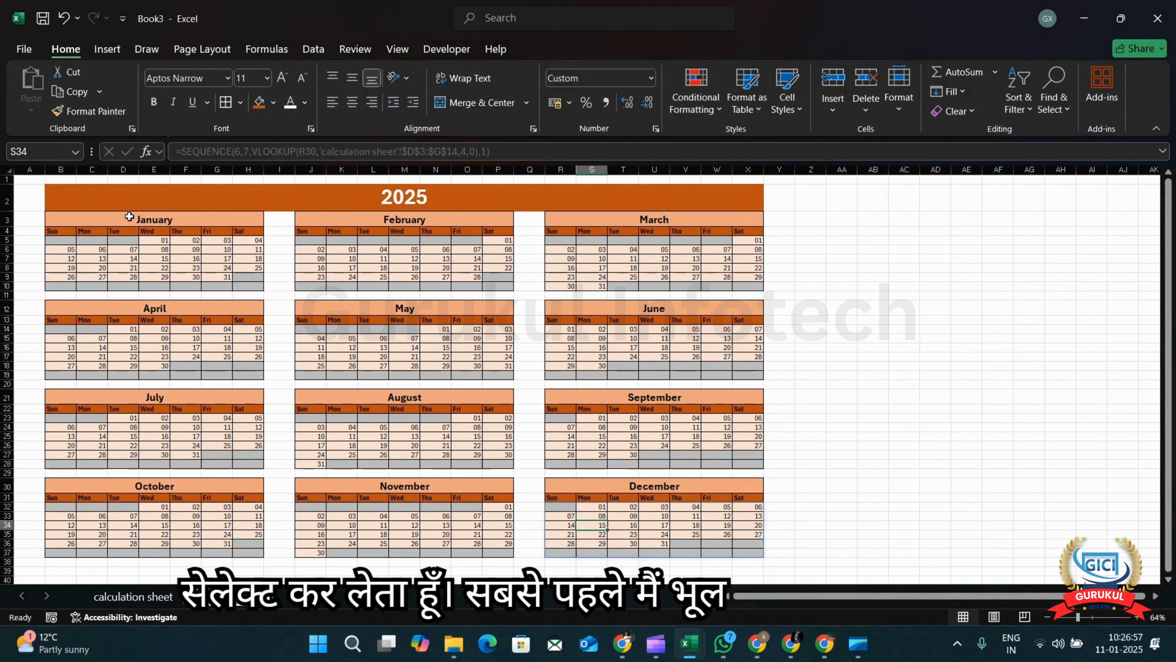
Add a conditional formatting rule to the twelve month blocks, B3:X37, that formats only cells with dates occurring today.
left_click_drag(129, 216, 647, 552)
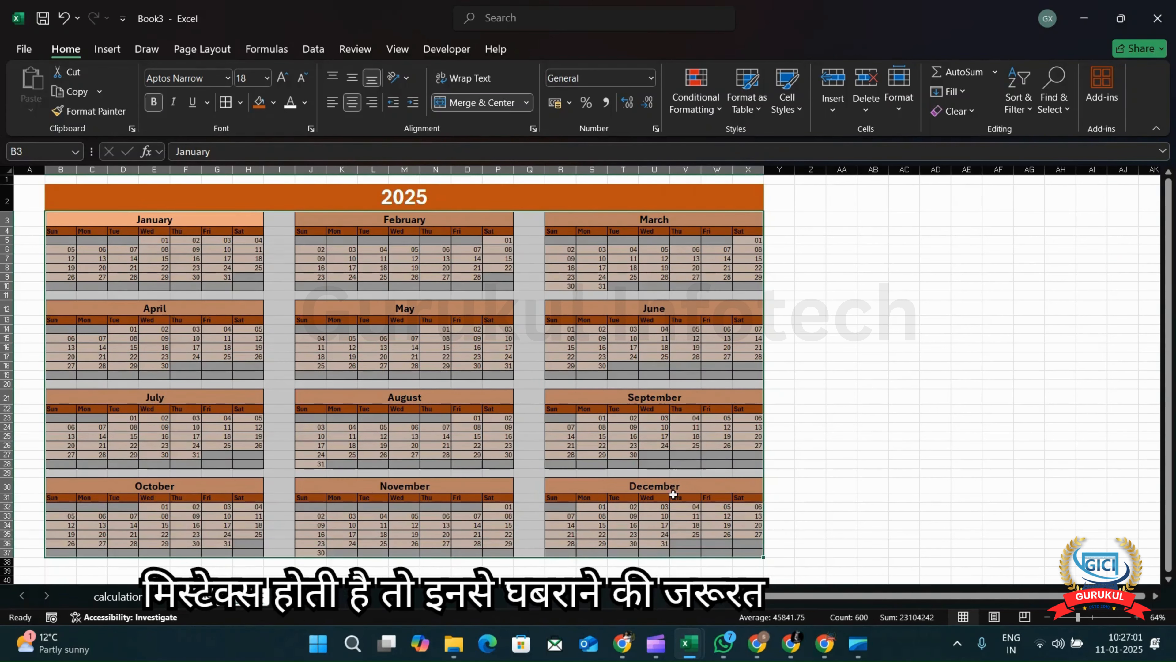
left_click(714, 109)
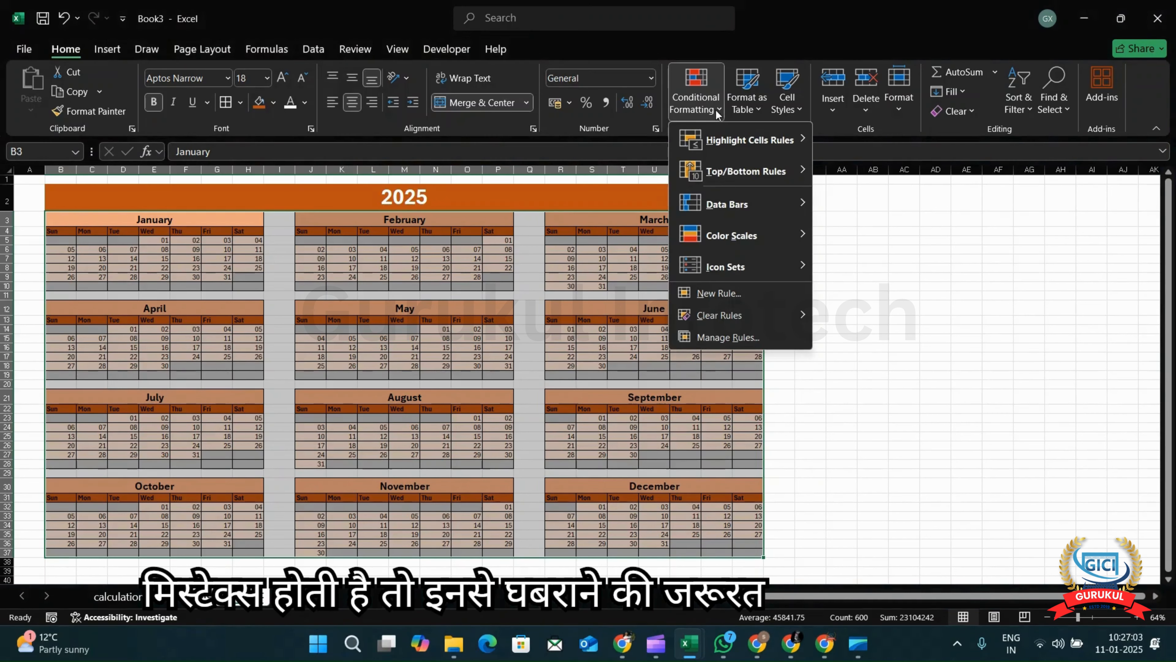
left_click(763, 296)
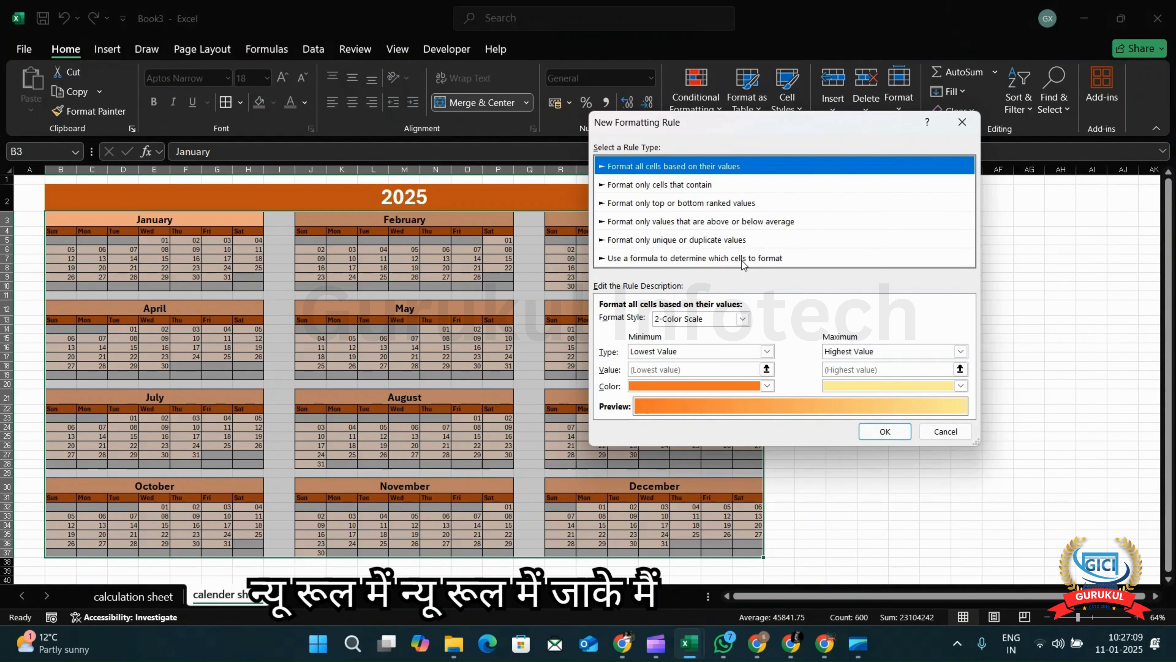
left_click(667, 185)
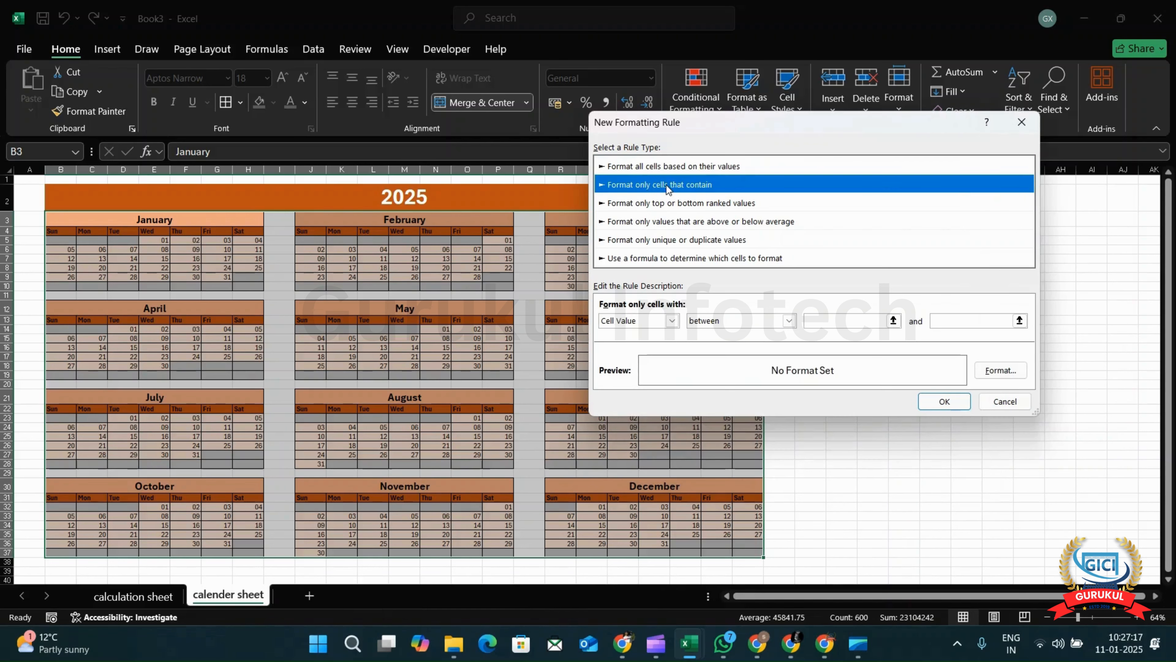
left_click(672, 321)
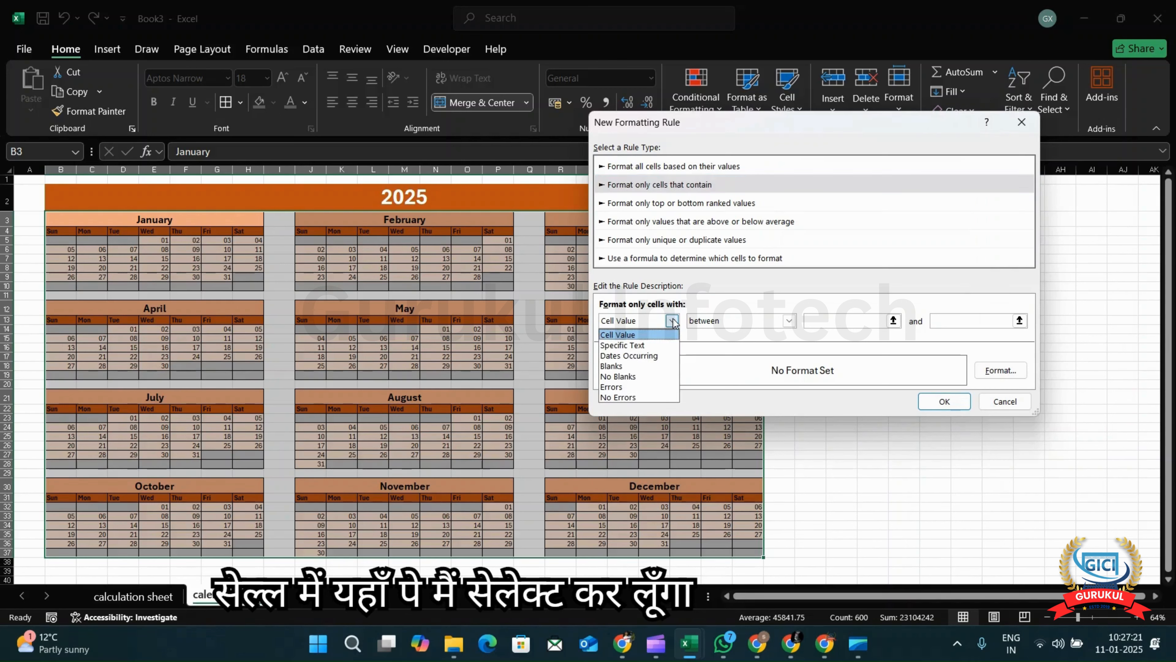
left_click(650, 355)
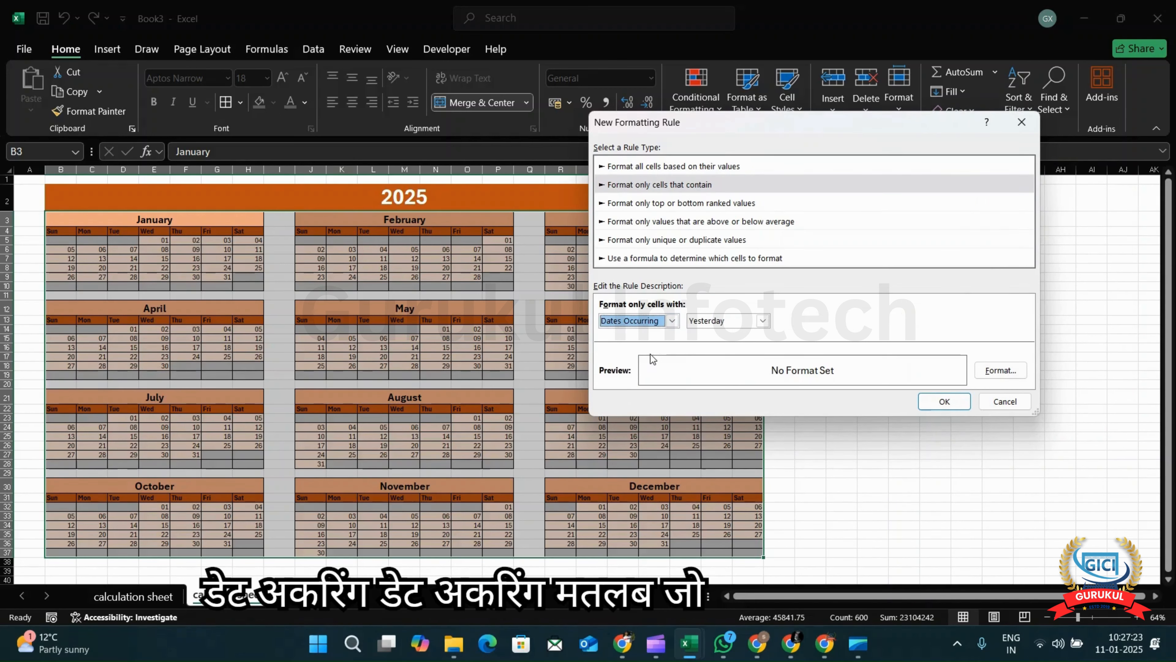
left_click(766, 320)
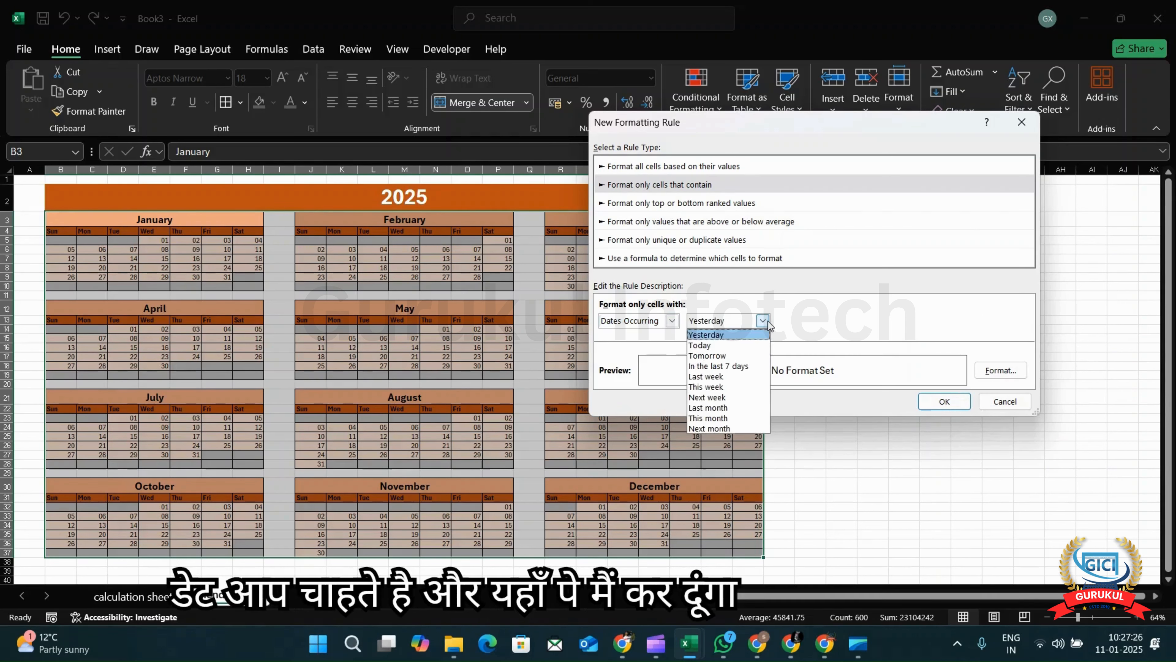
left_click(737, 346)
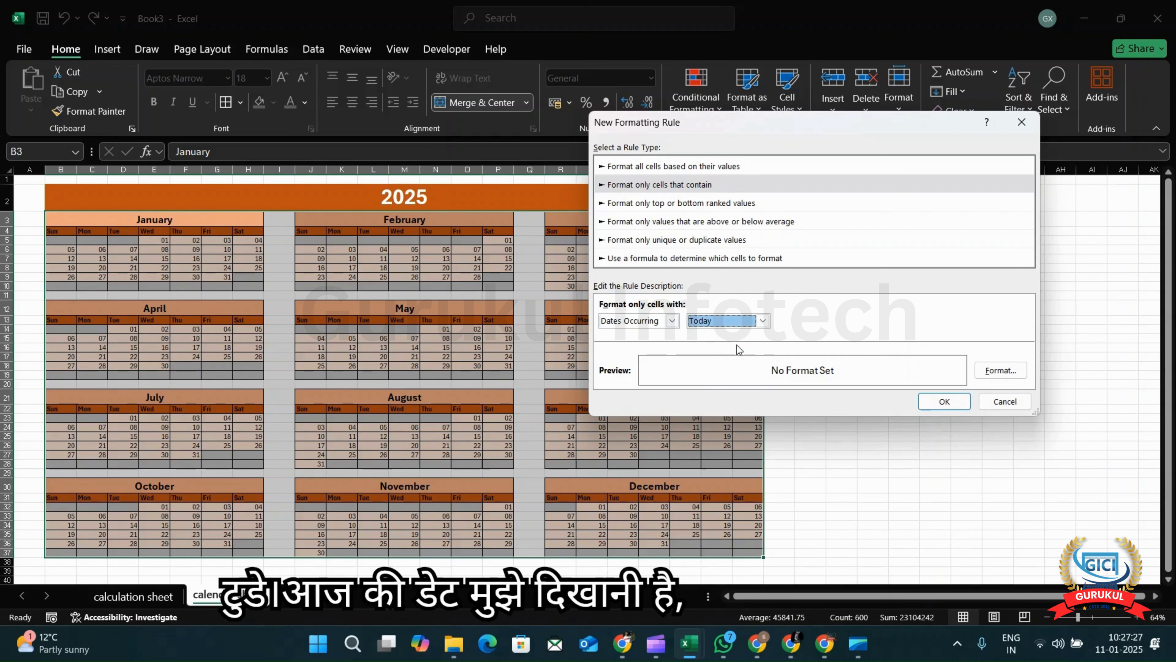
Give the today's-date rule a light green fill with a white bold font and apply it to the calendar.
left_click(997, 370)
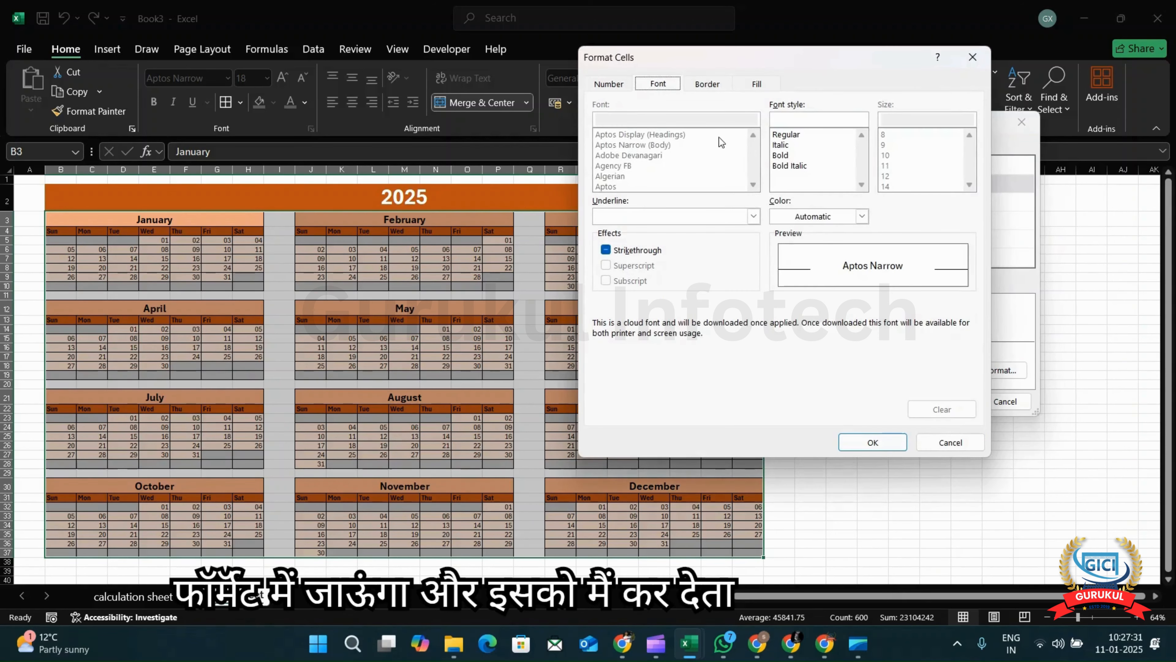
left_click(755, 86)
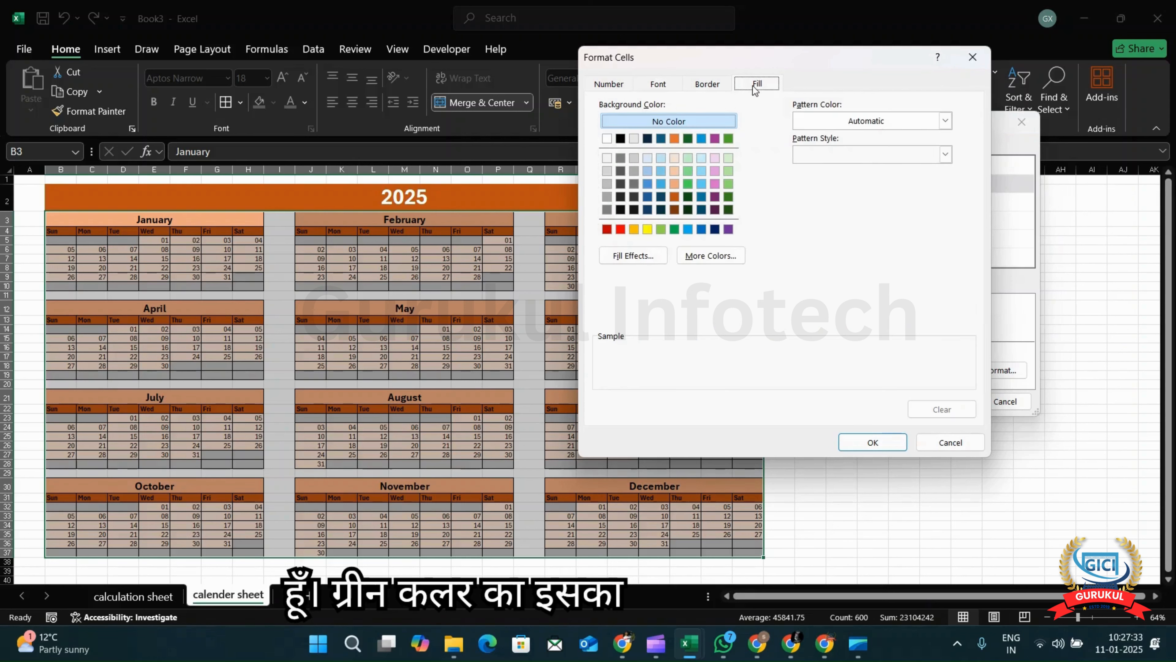
left_click(731, 184)
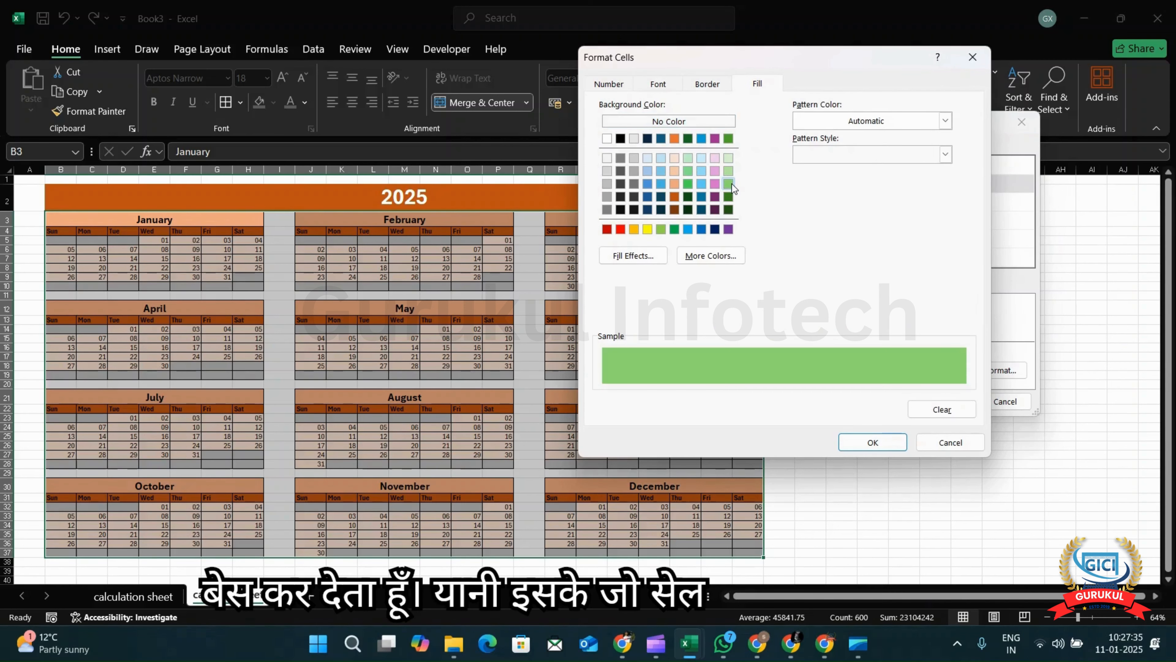
left_click(665, 88)
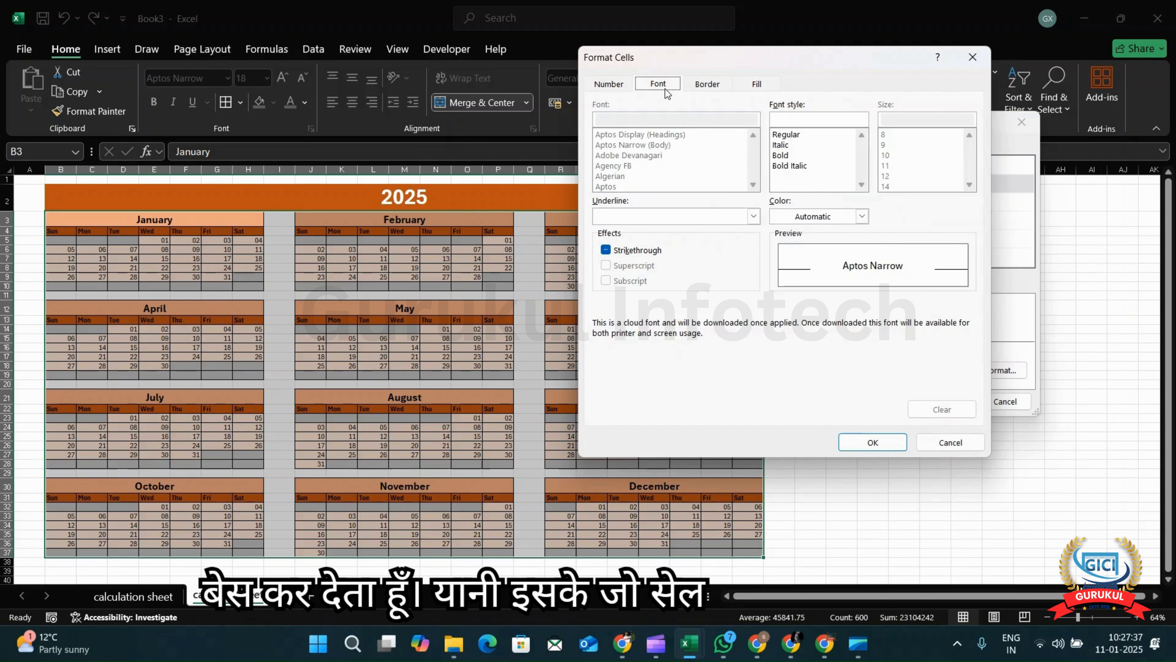
left_click(861, 217)
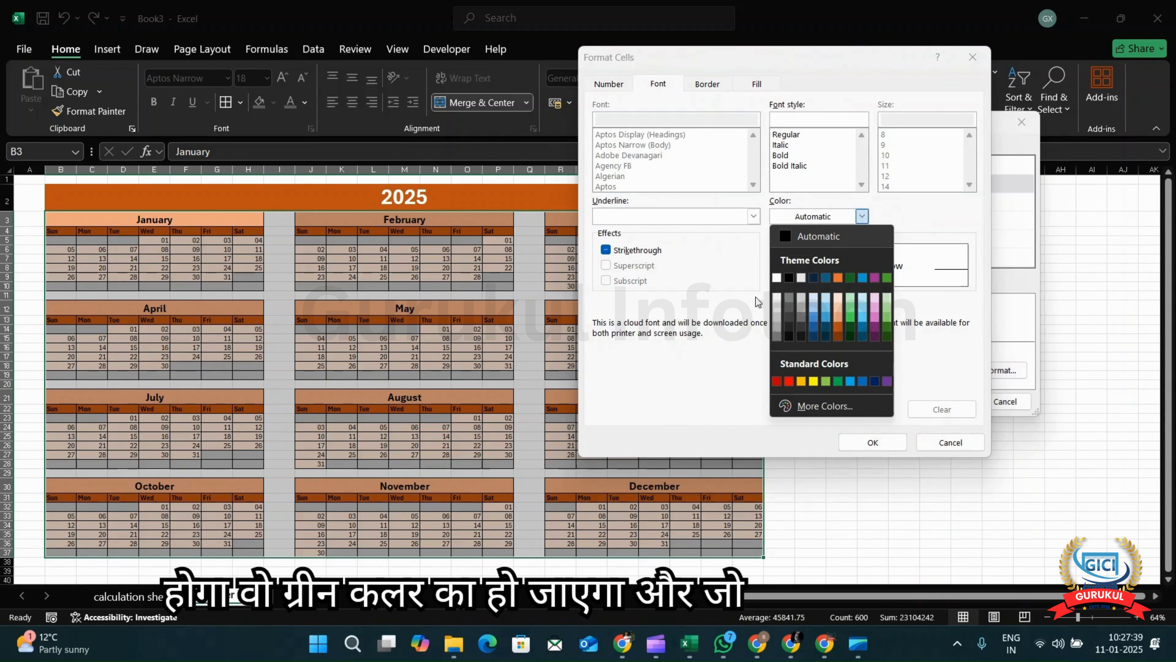
left_click(780, 278)
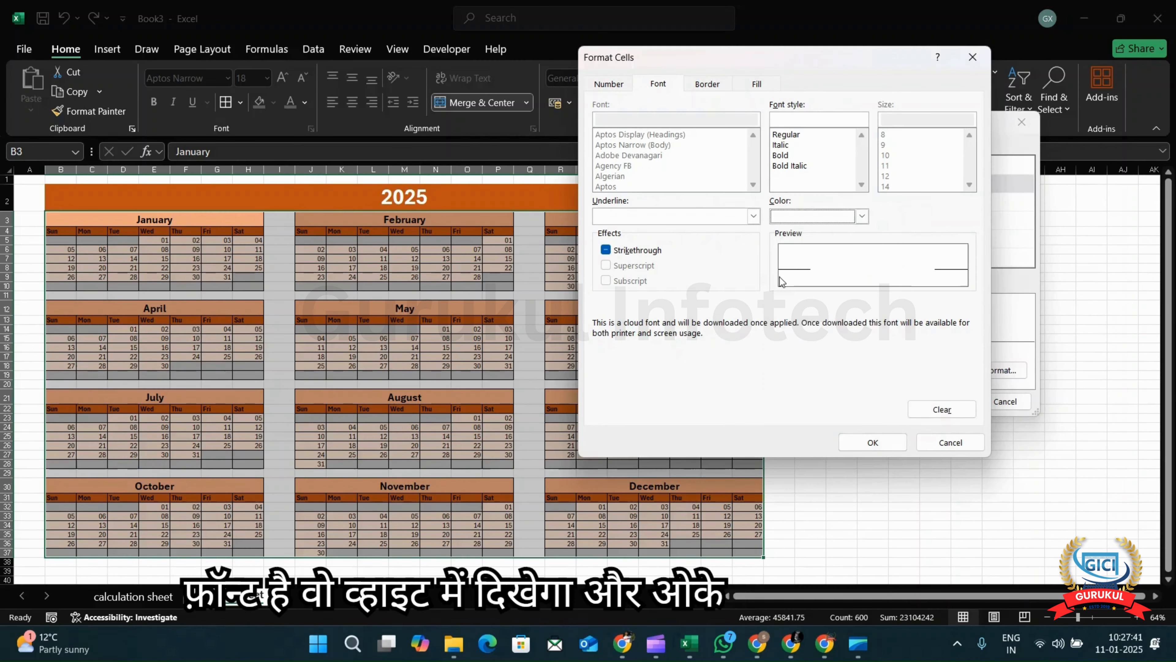
left_click(788, 156)
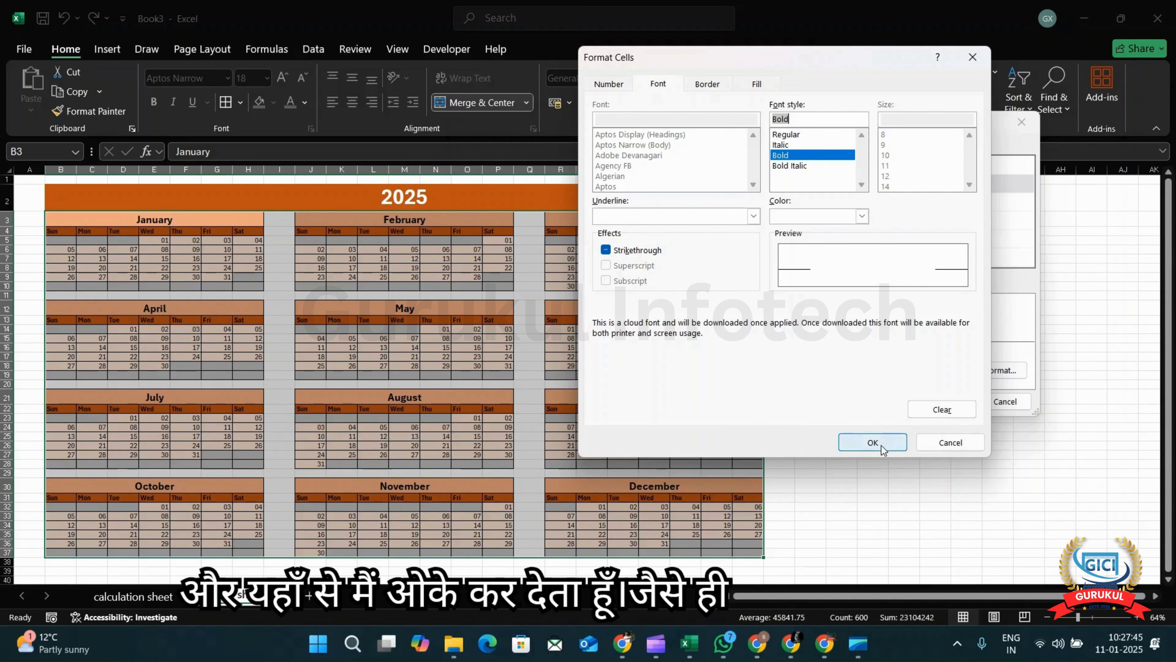
left_click(873, 443)
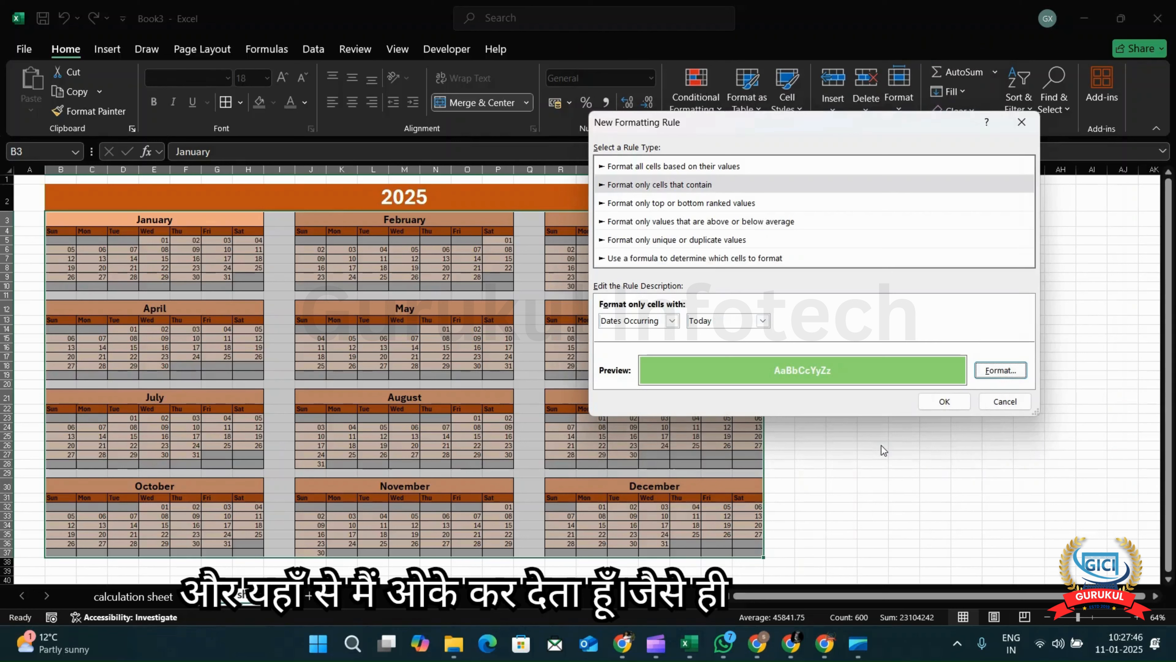
left_click(945, 401)
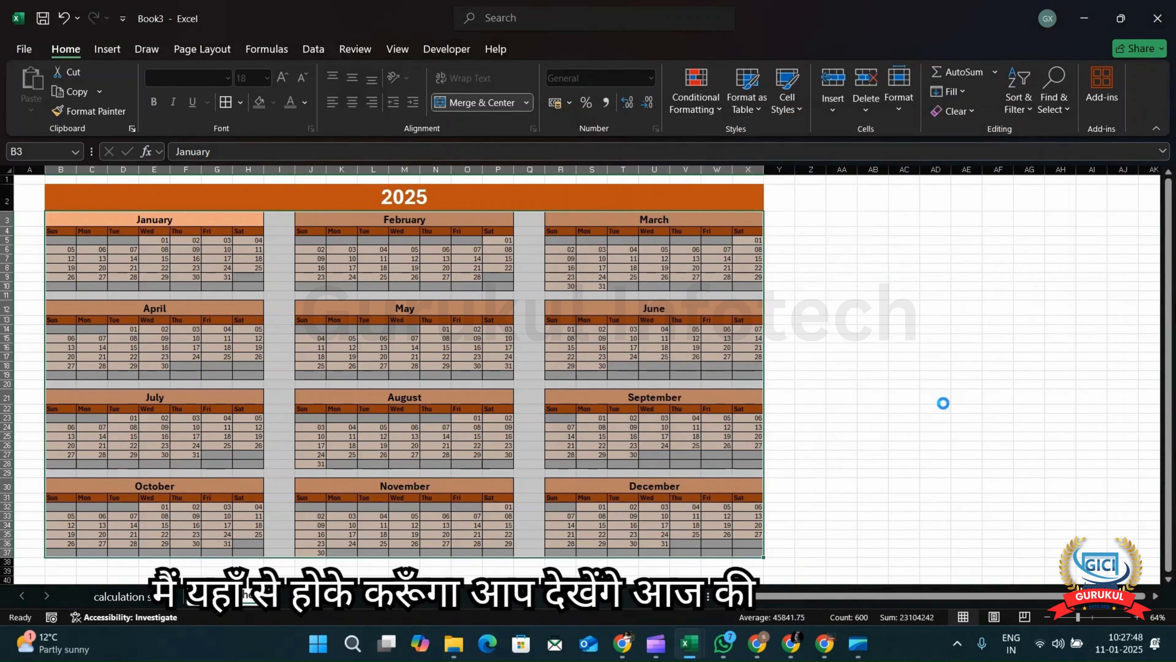
left_click(235, 266)
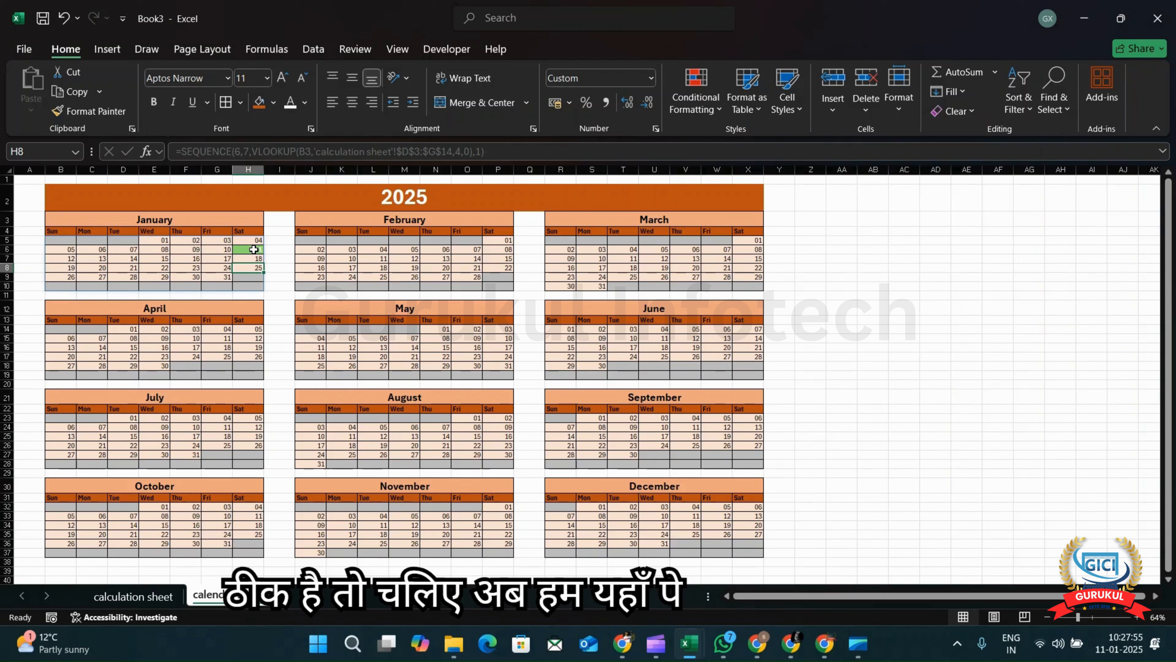
Test the calendar by changing the year in the B2 title cell to 2029.
double_click(440, 199)
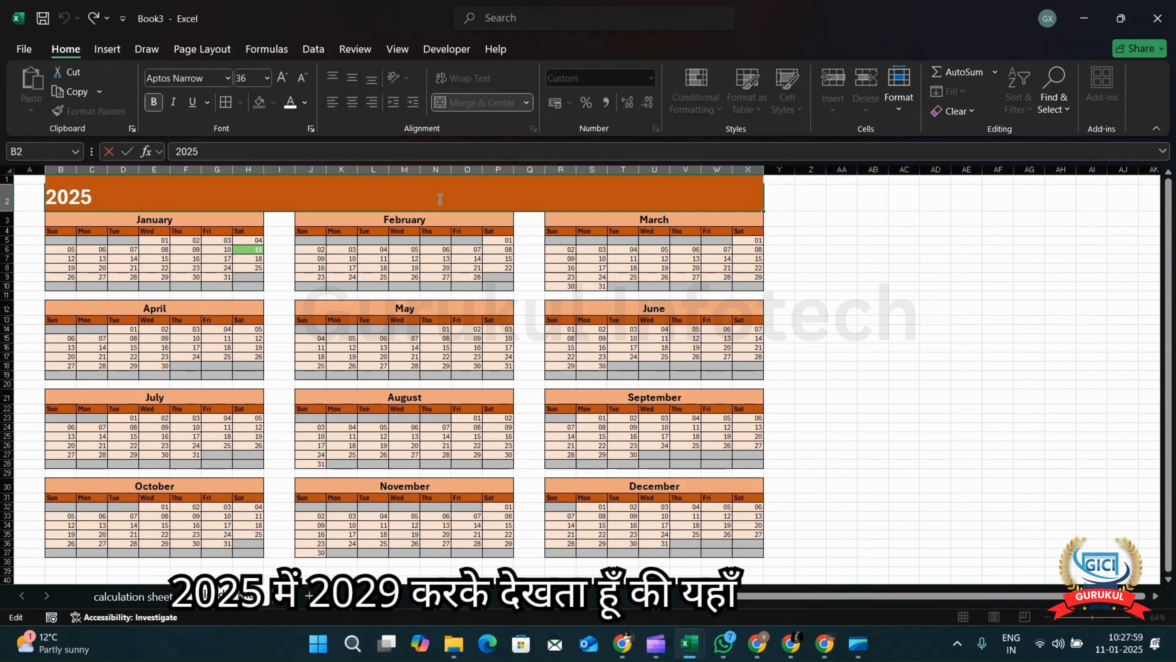
key("BackSpace")
type("9")
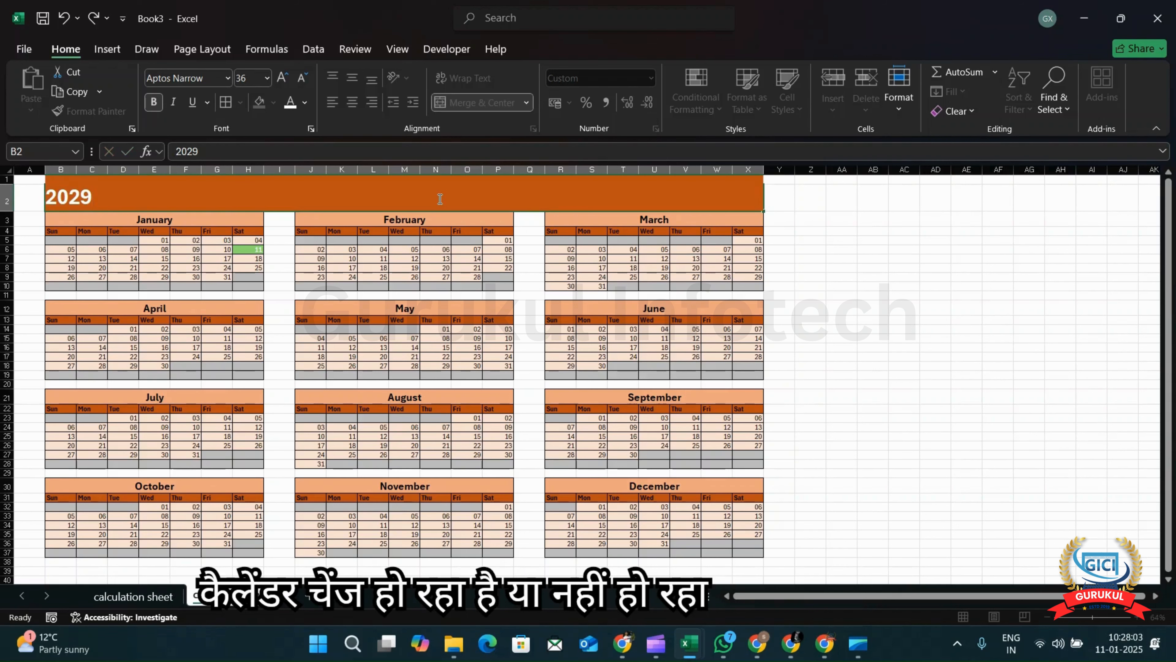
key("Return")
Set the year in the calendar title to 2021 to test a past year.
double_click(439, 198)
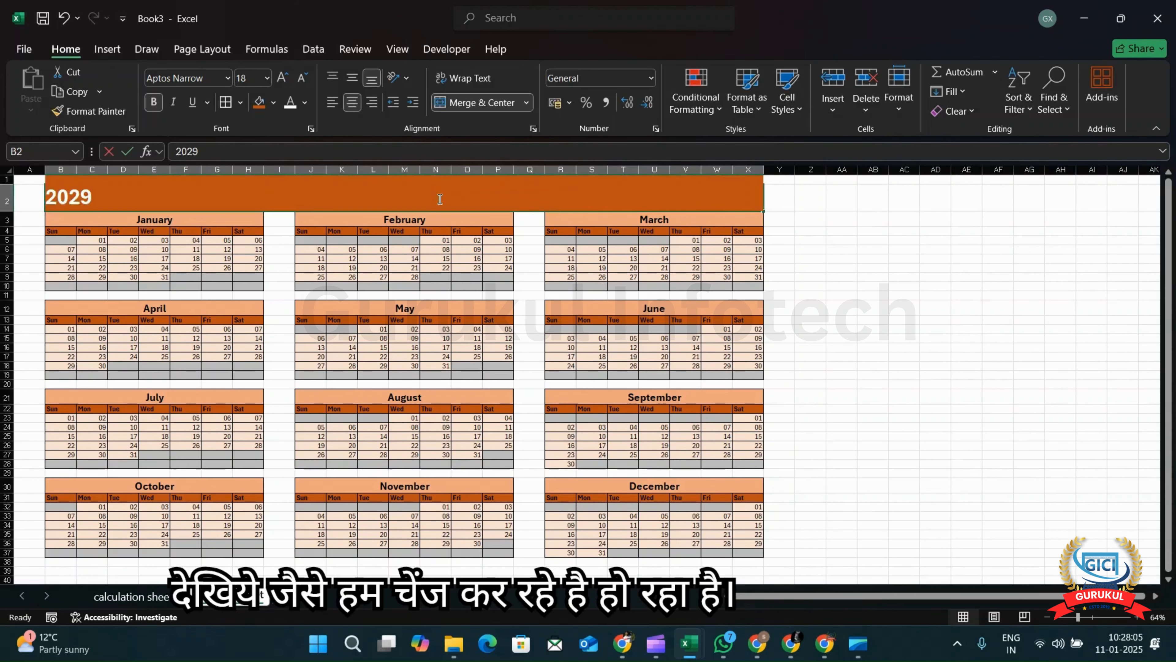
key("BackSpace")
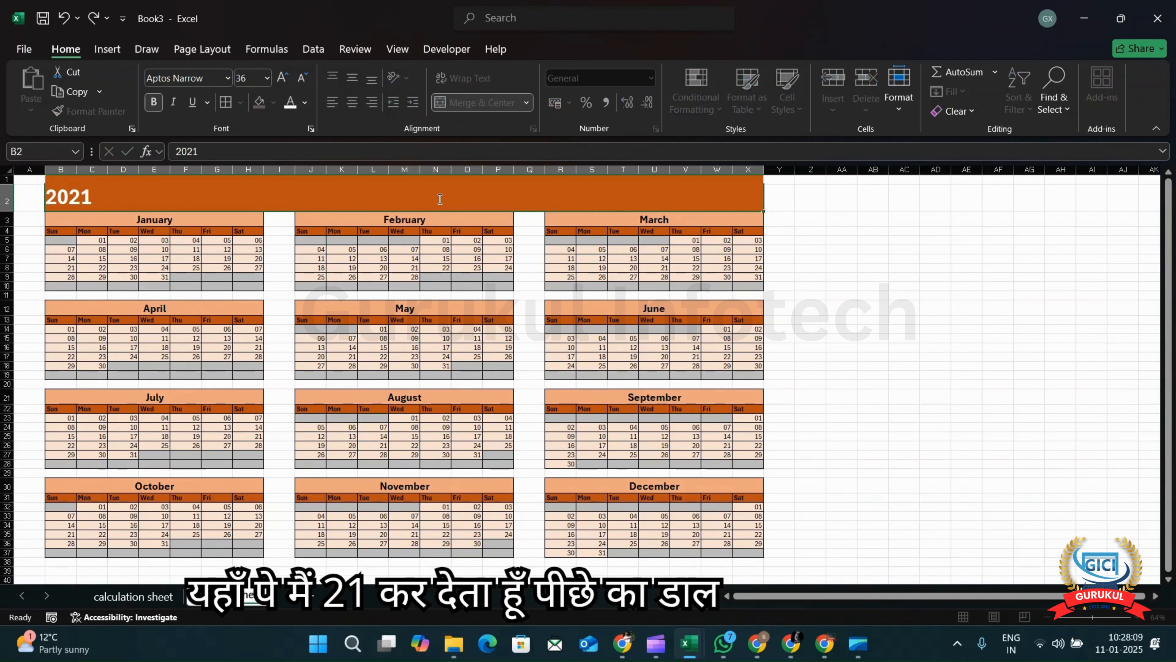
type("1")
key("Return")
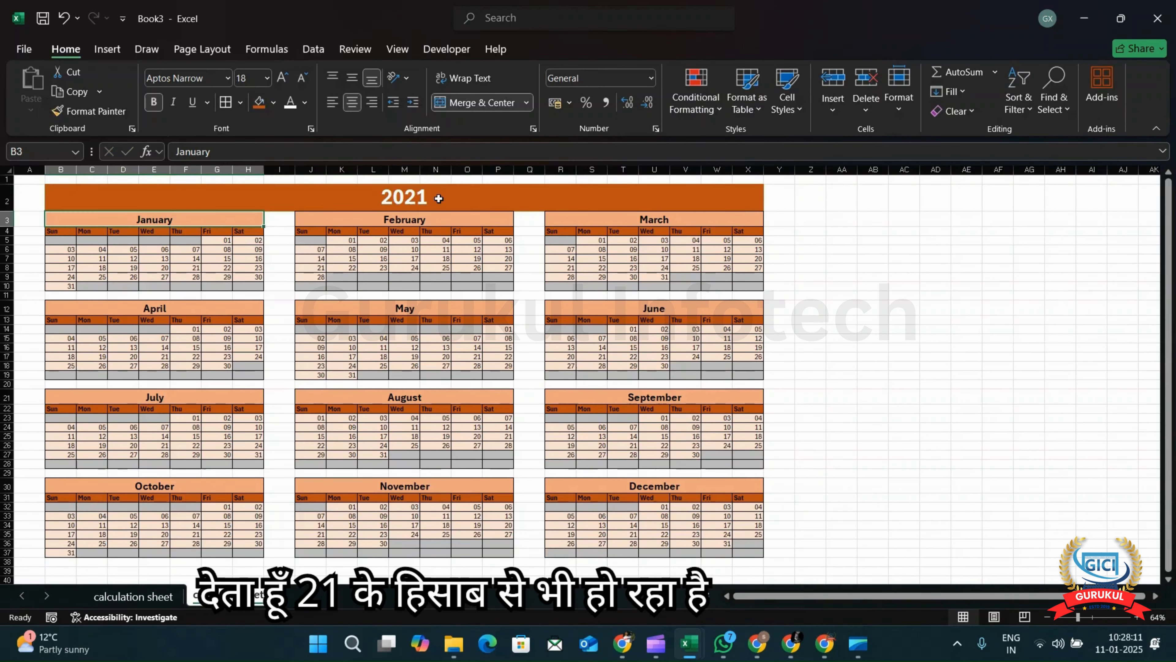
Change the calendar's year in B2 to 2015.
double_click(439, 198)
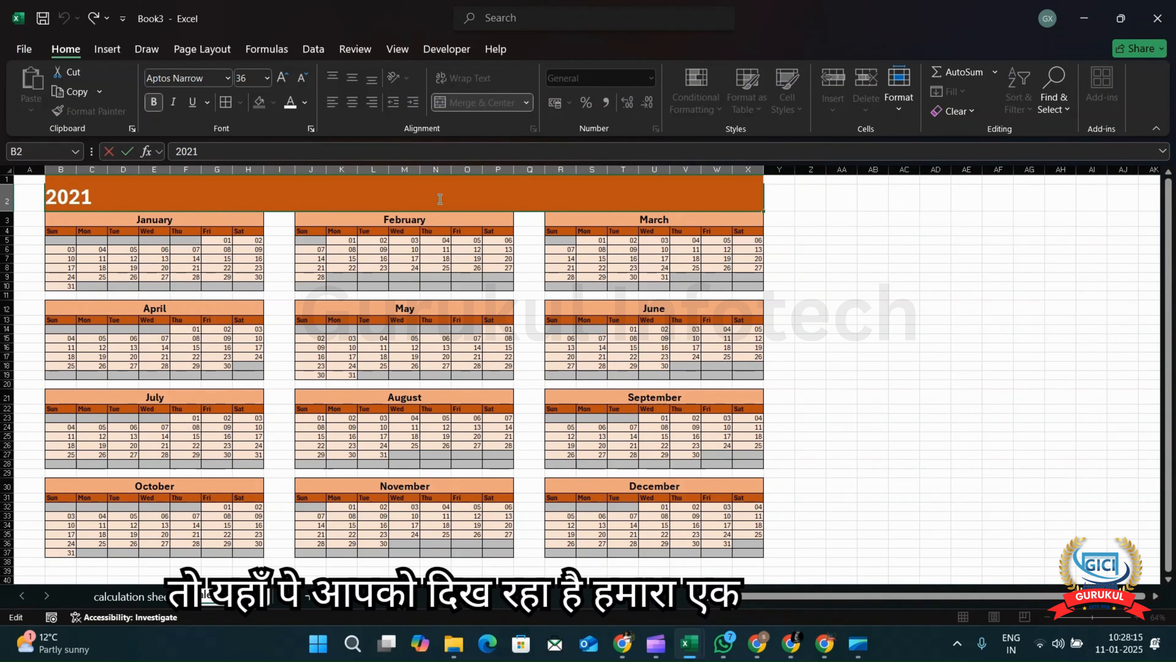
key("BackSpace")
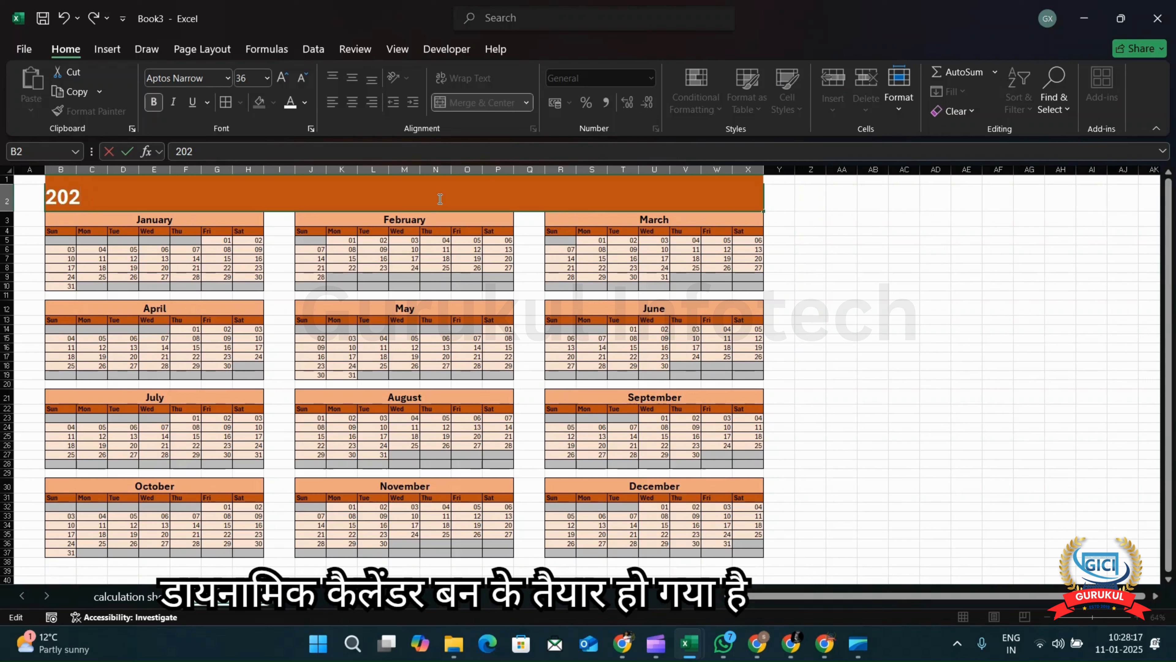
type("15")
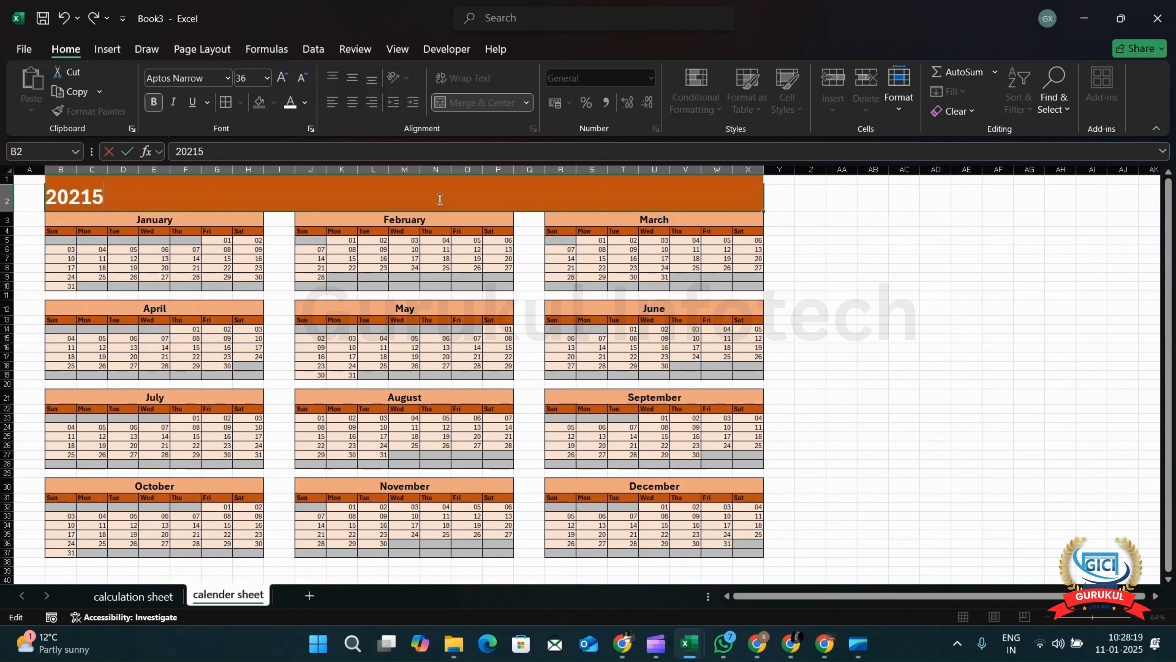
key("BackSpace")
key("BackSpace")
key("BackSpace")
type("15")
key("Return")
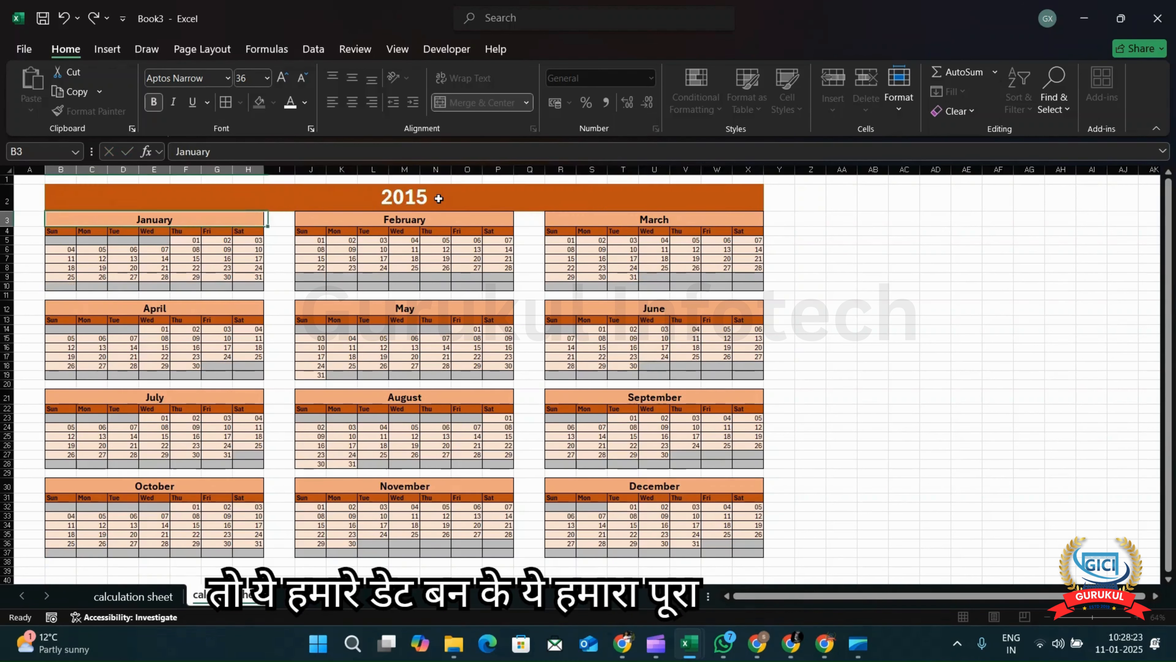